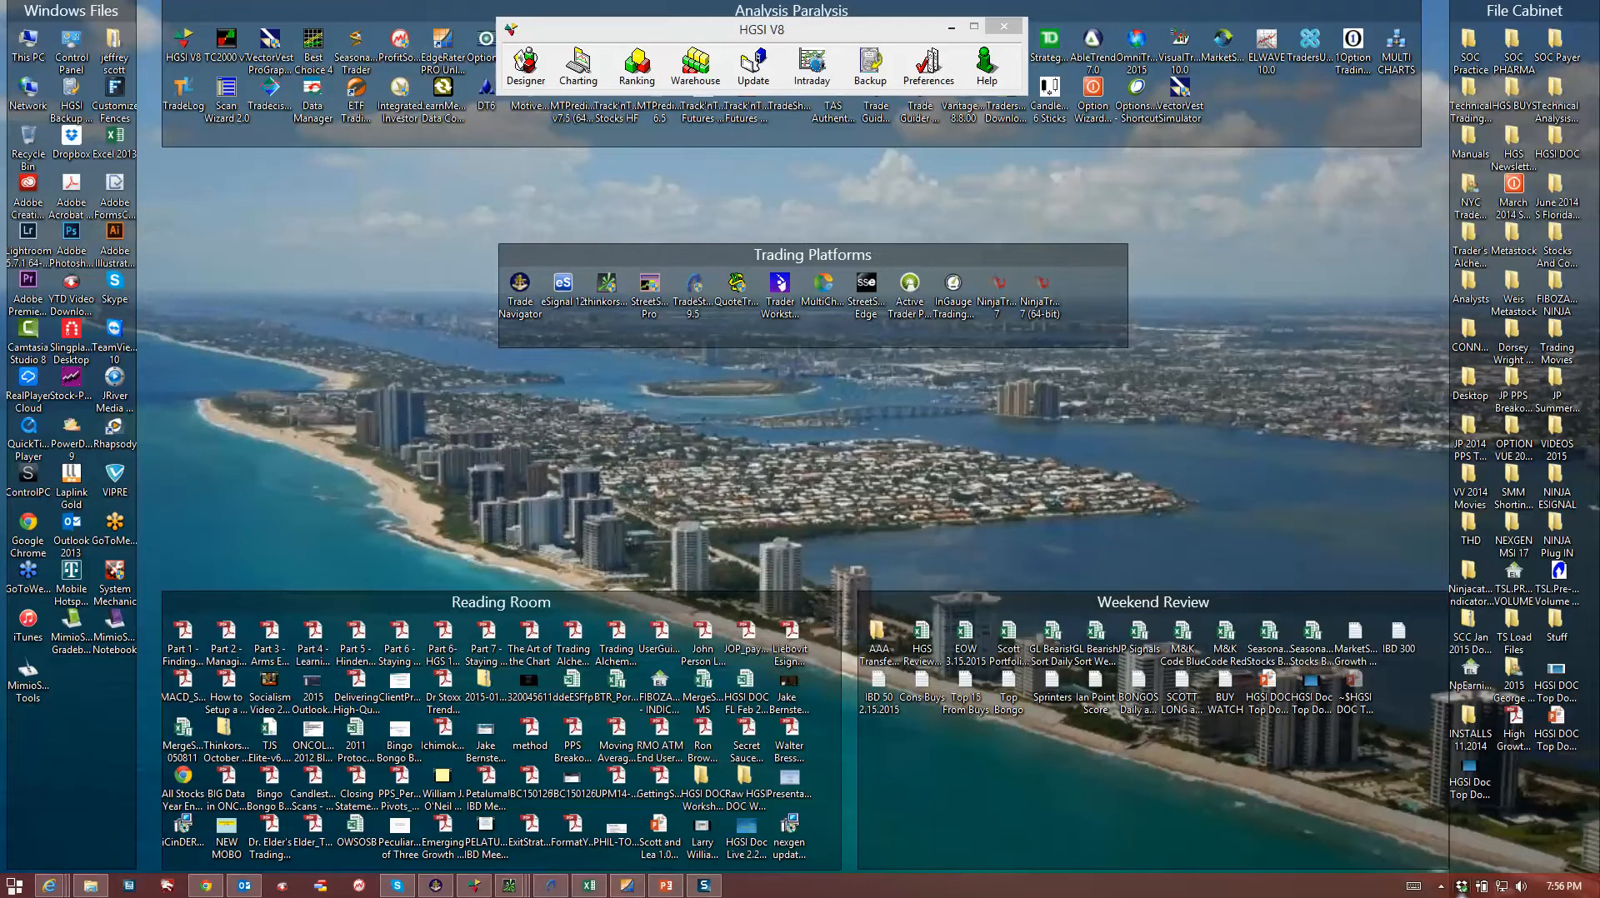
Switch to the EOW 3.15.2015 workbook in Excel and review the group performance table on the EOW Fri EOD to Fri EOD sheet
left_click(590, 887)
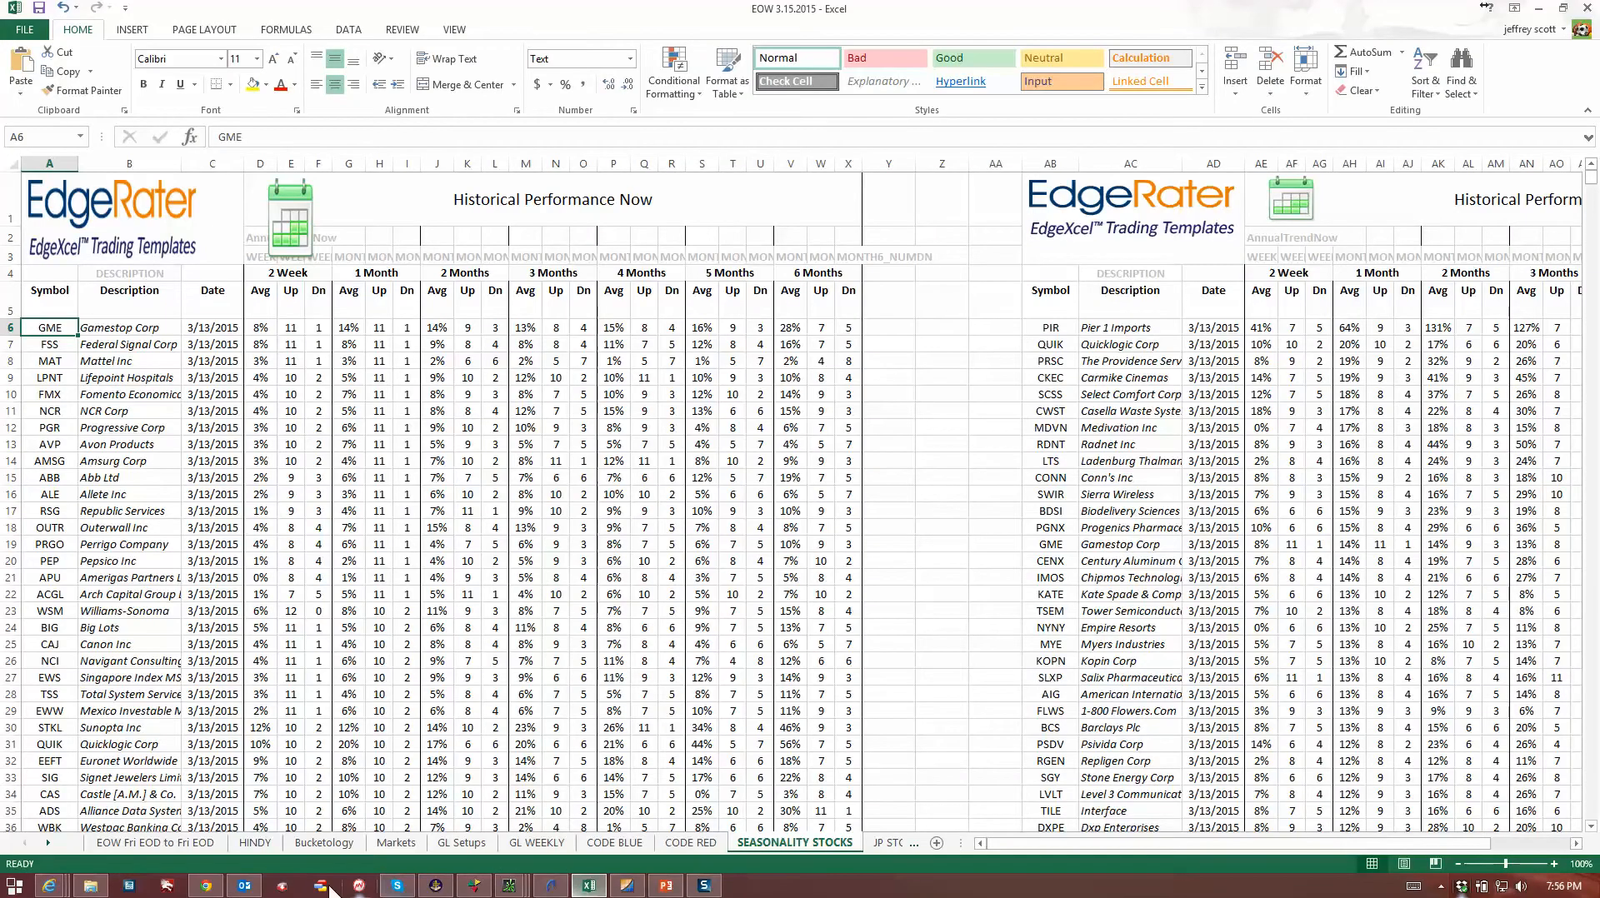
left_click(139, 846)
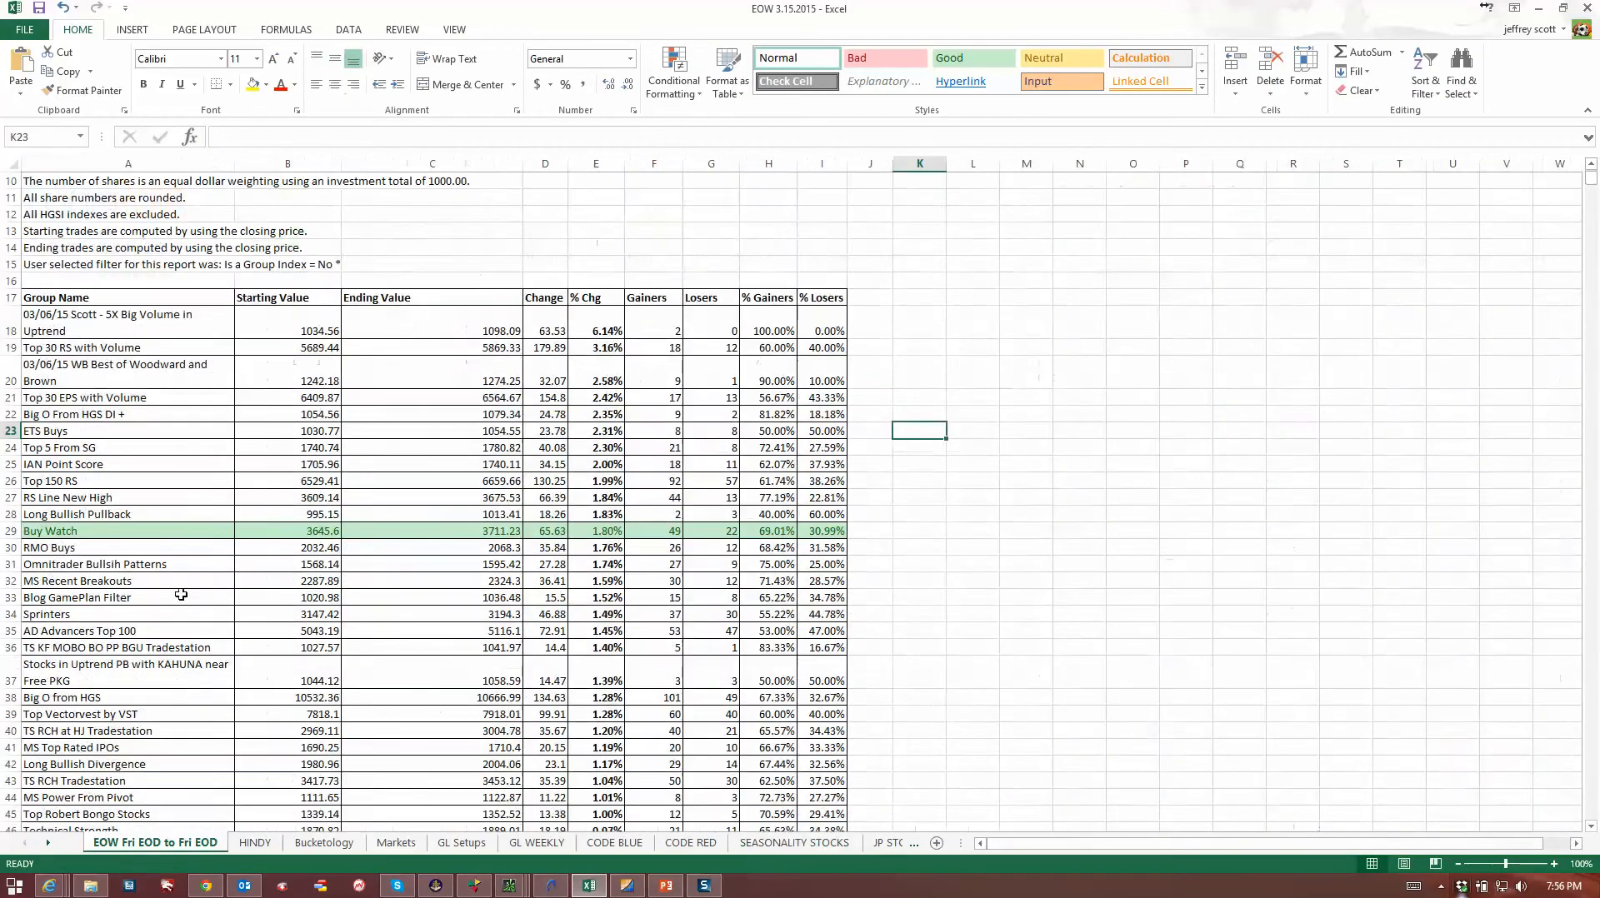
scroll(184, 445, "down", 2)
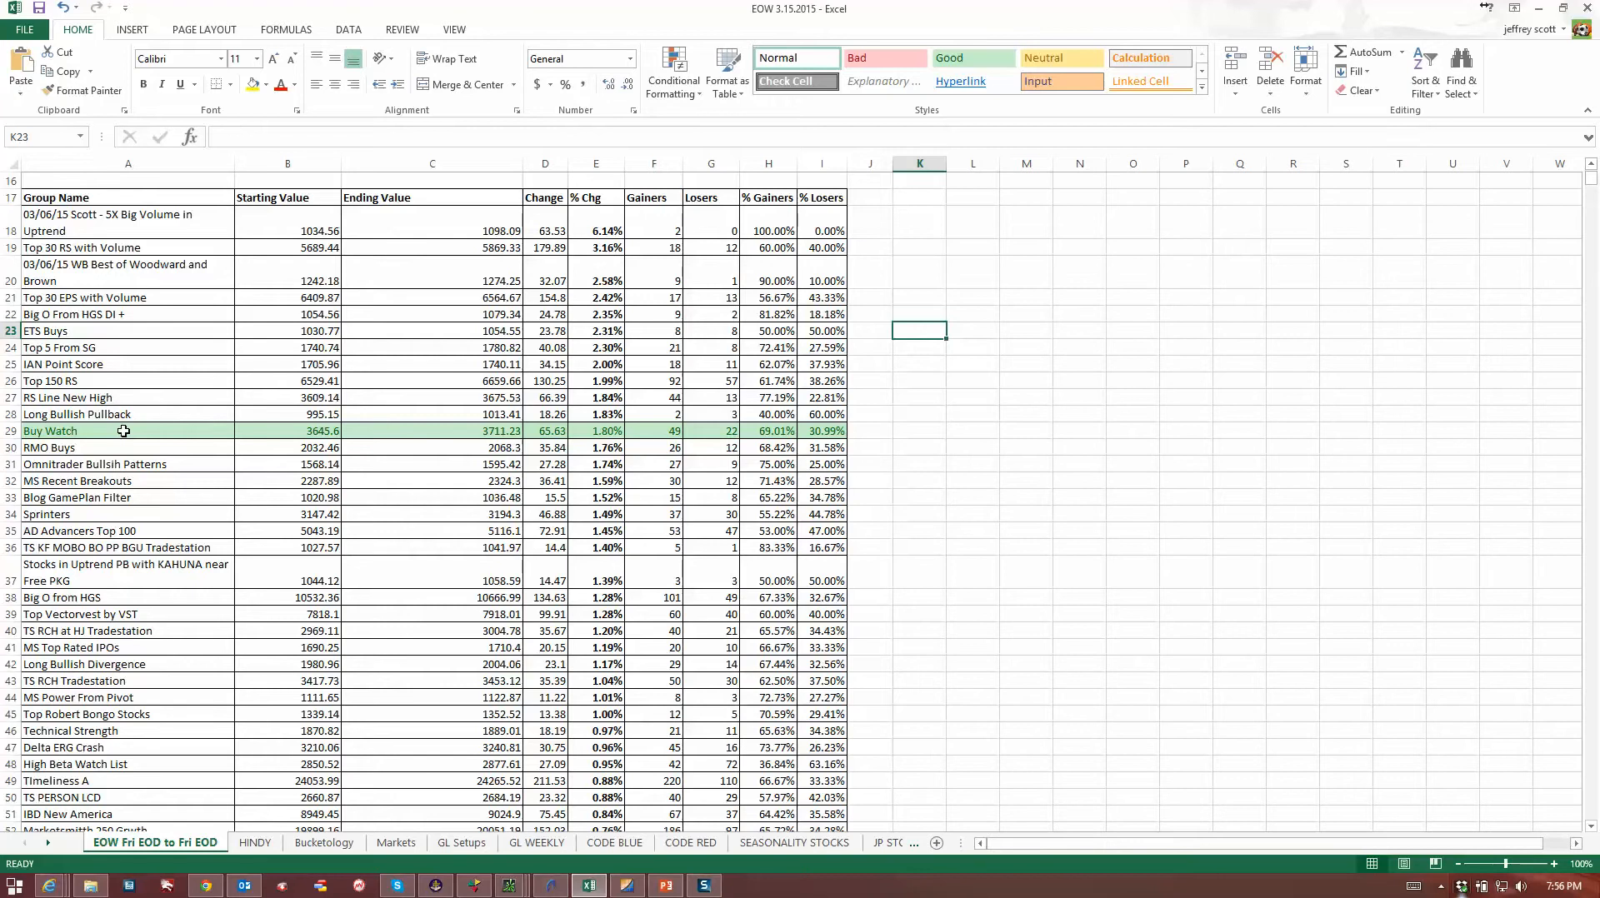
Put the Excel workbook away and open the Designer module of HGSI
left_click(1539, 10)
left_click(726, 33)
left_click_drag(724, 30, 721, 36)
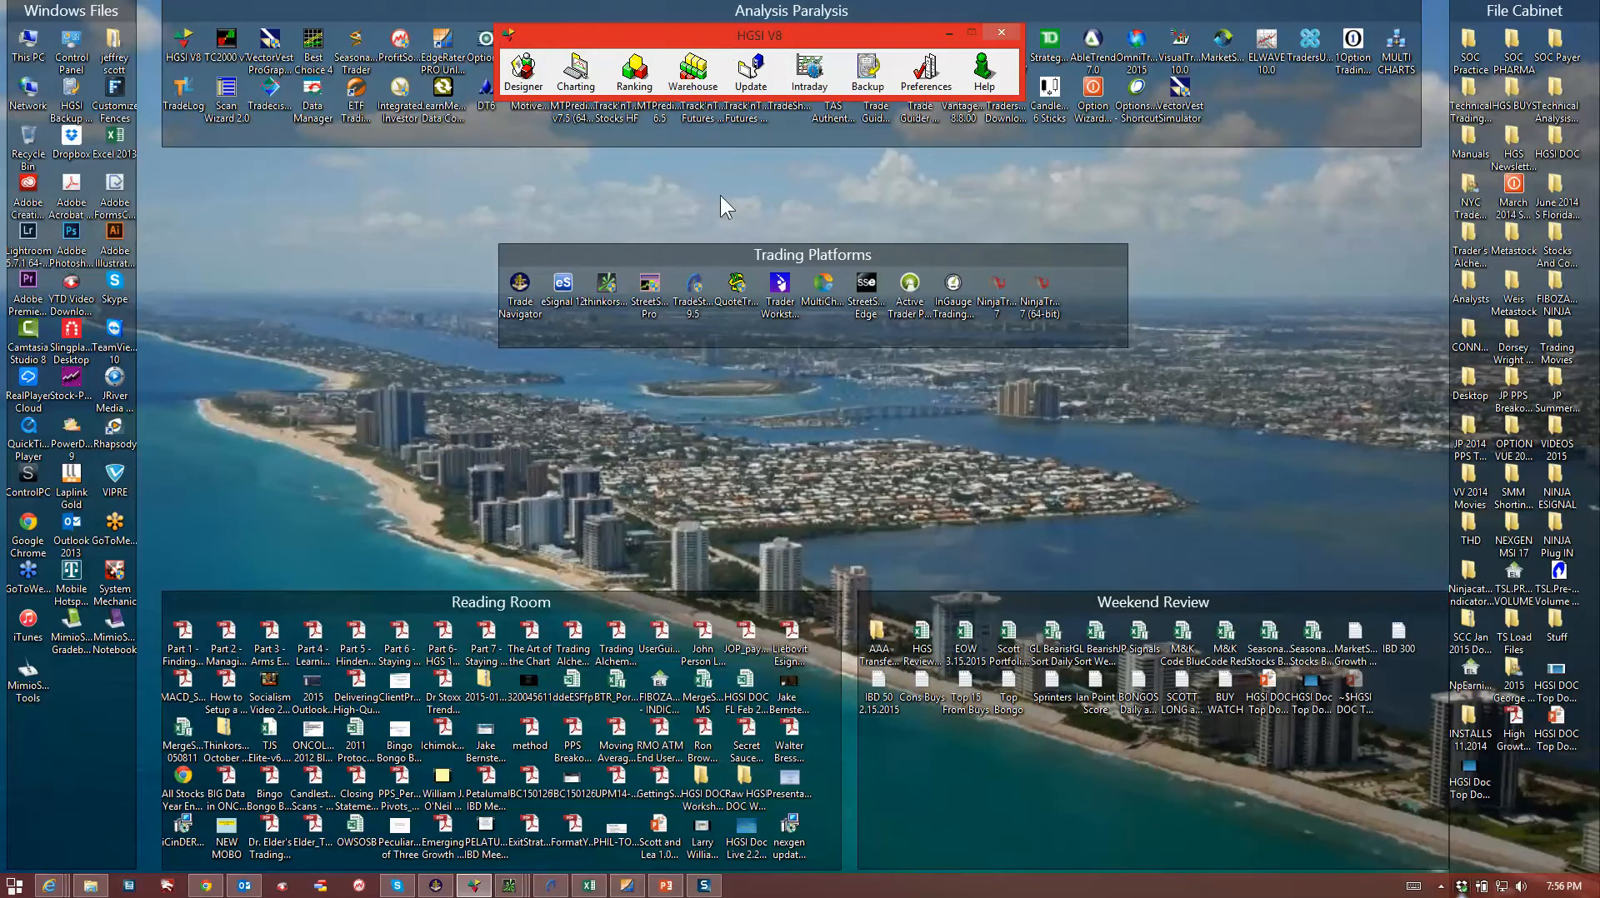
left_click(523, 73)
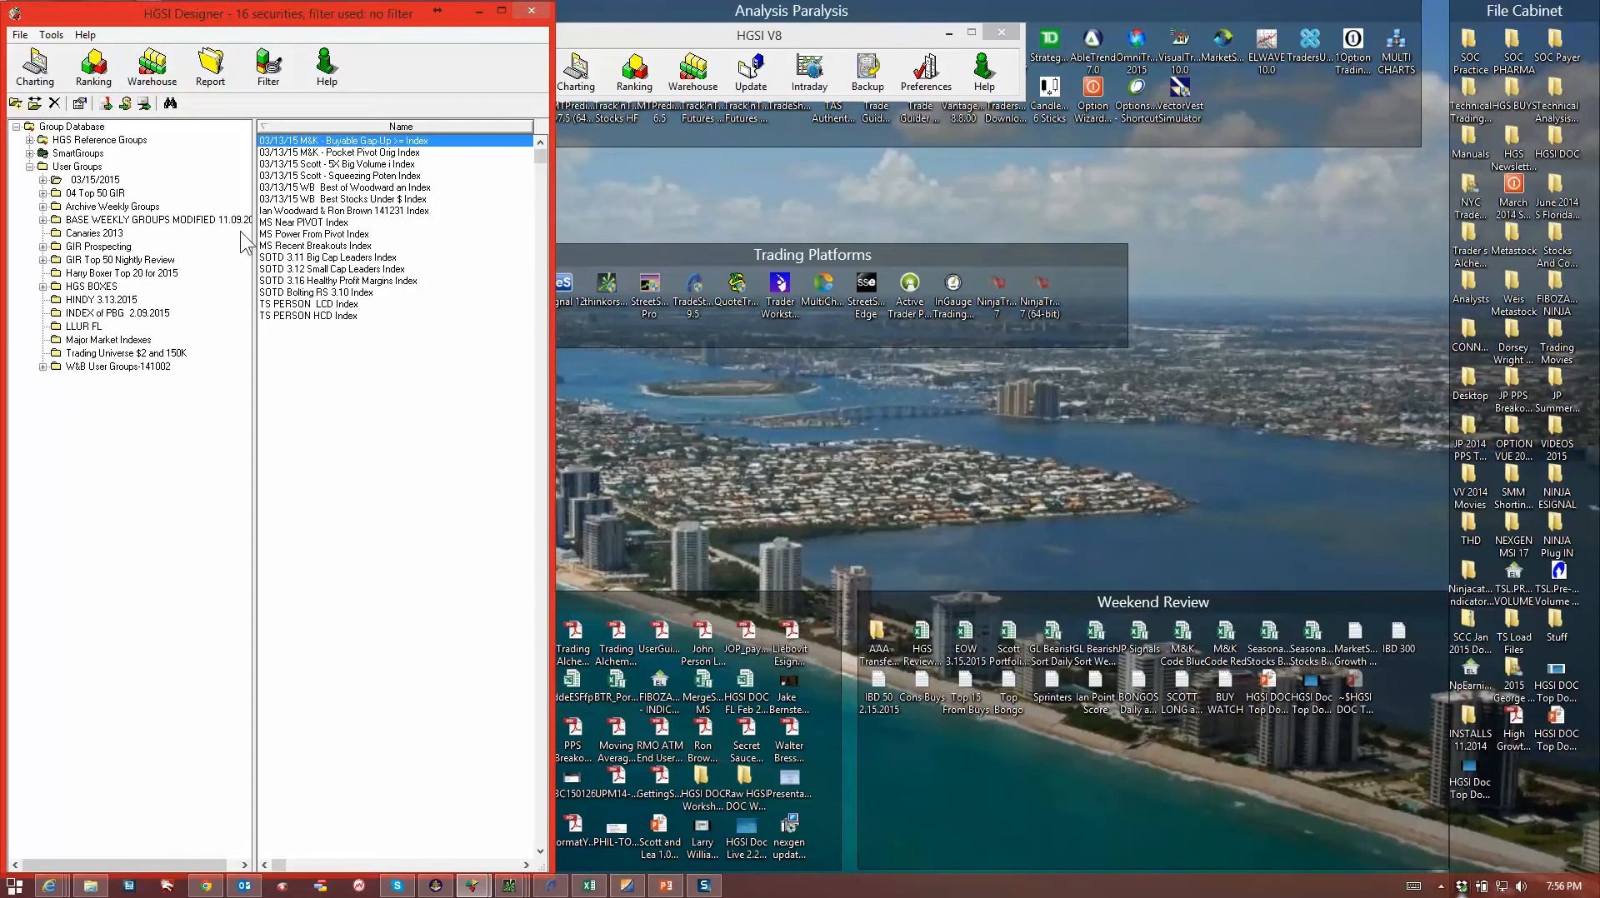
Examine the subgroups of HGS Reference Groups, SmartGroups and User Groups, including the contents of the 03/15/2015 user group
left_click(30, 165)
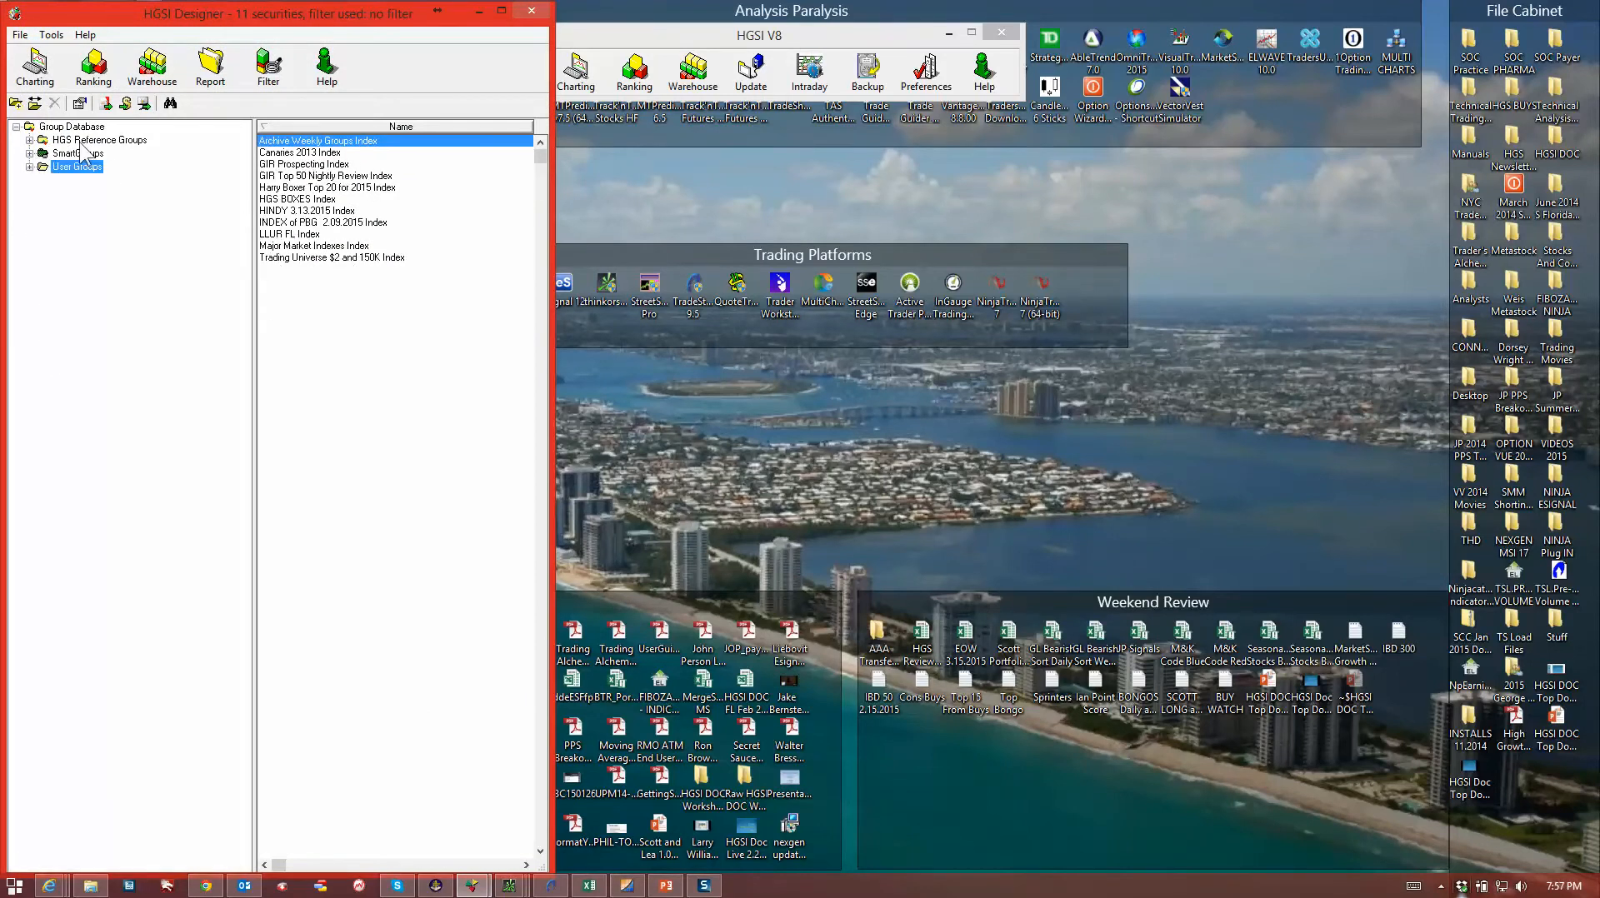
left_click(29, 140)
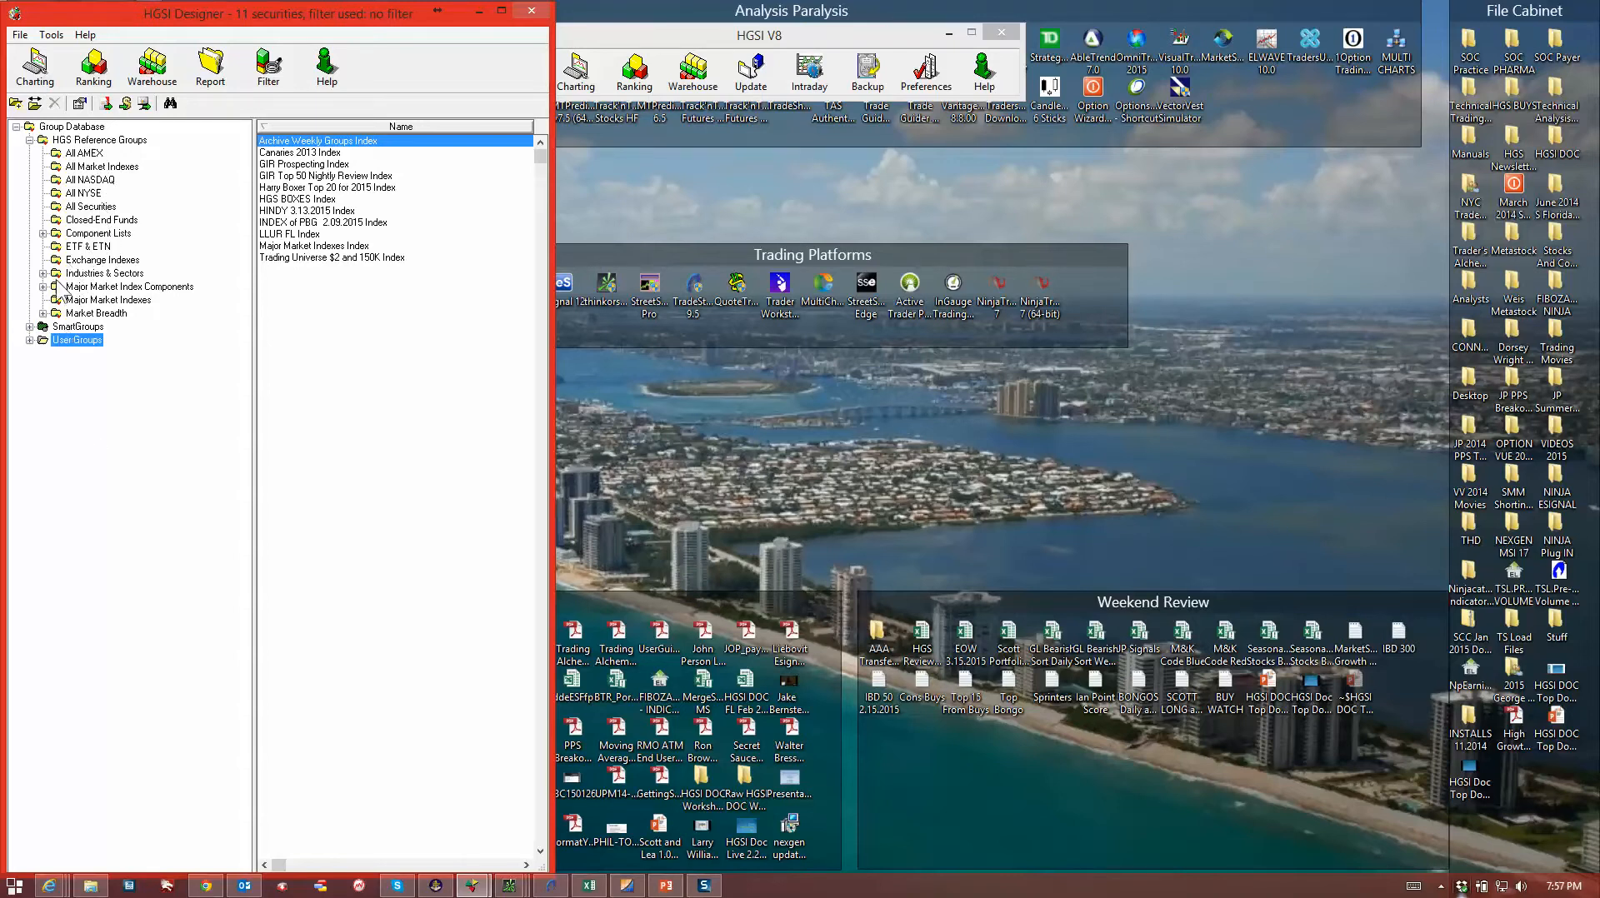
left_click(30, 328)
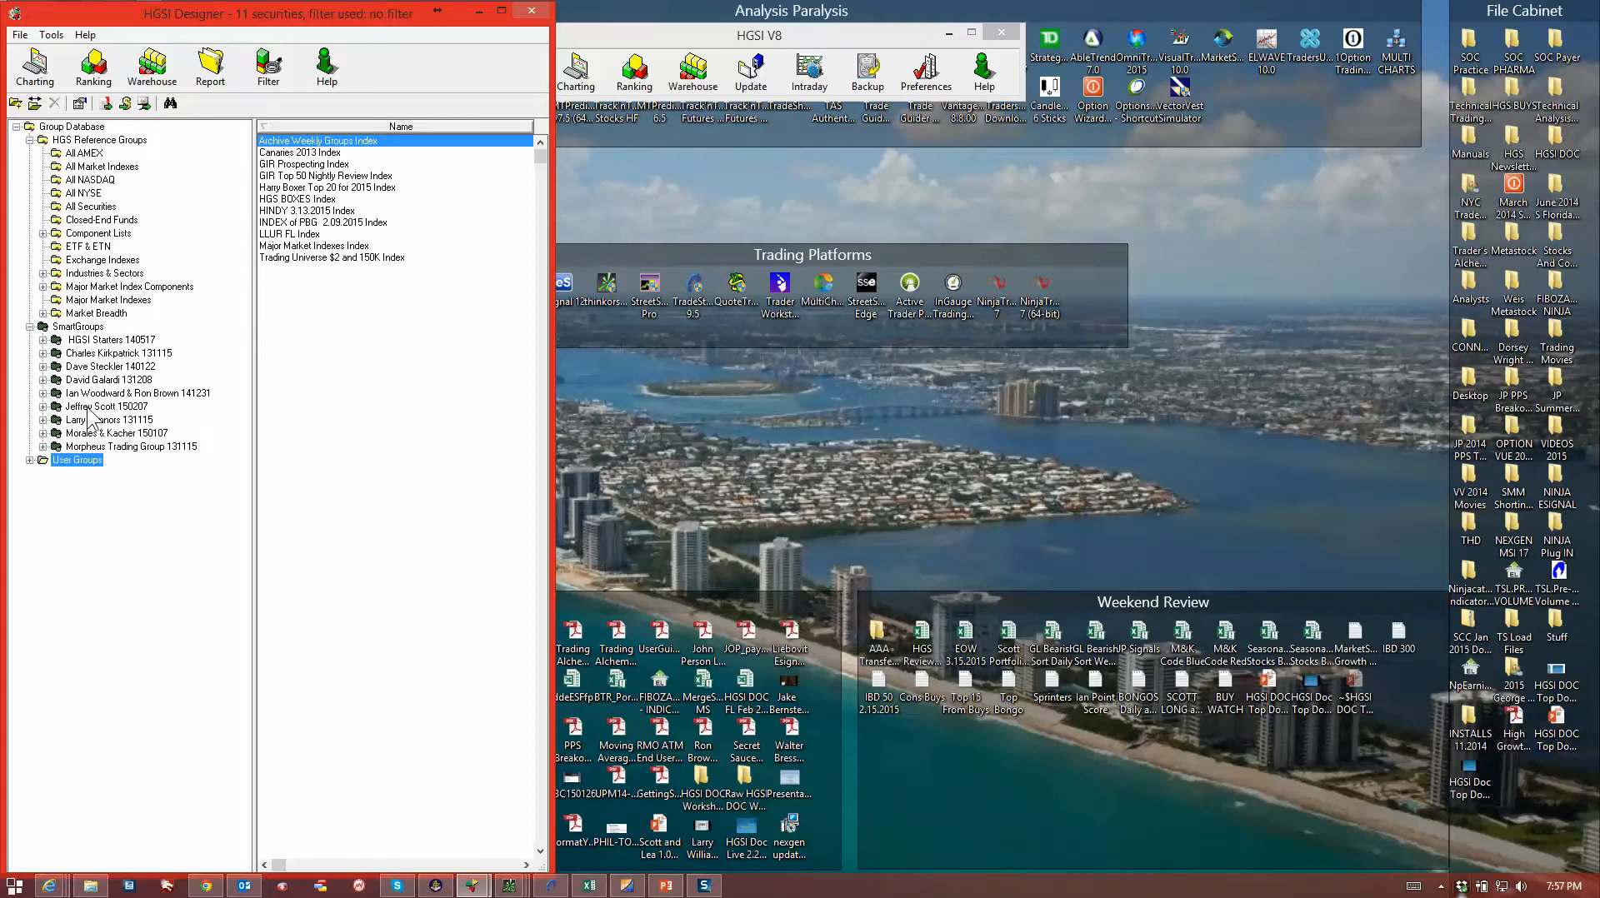
left_click(31, 461)
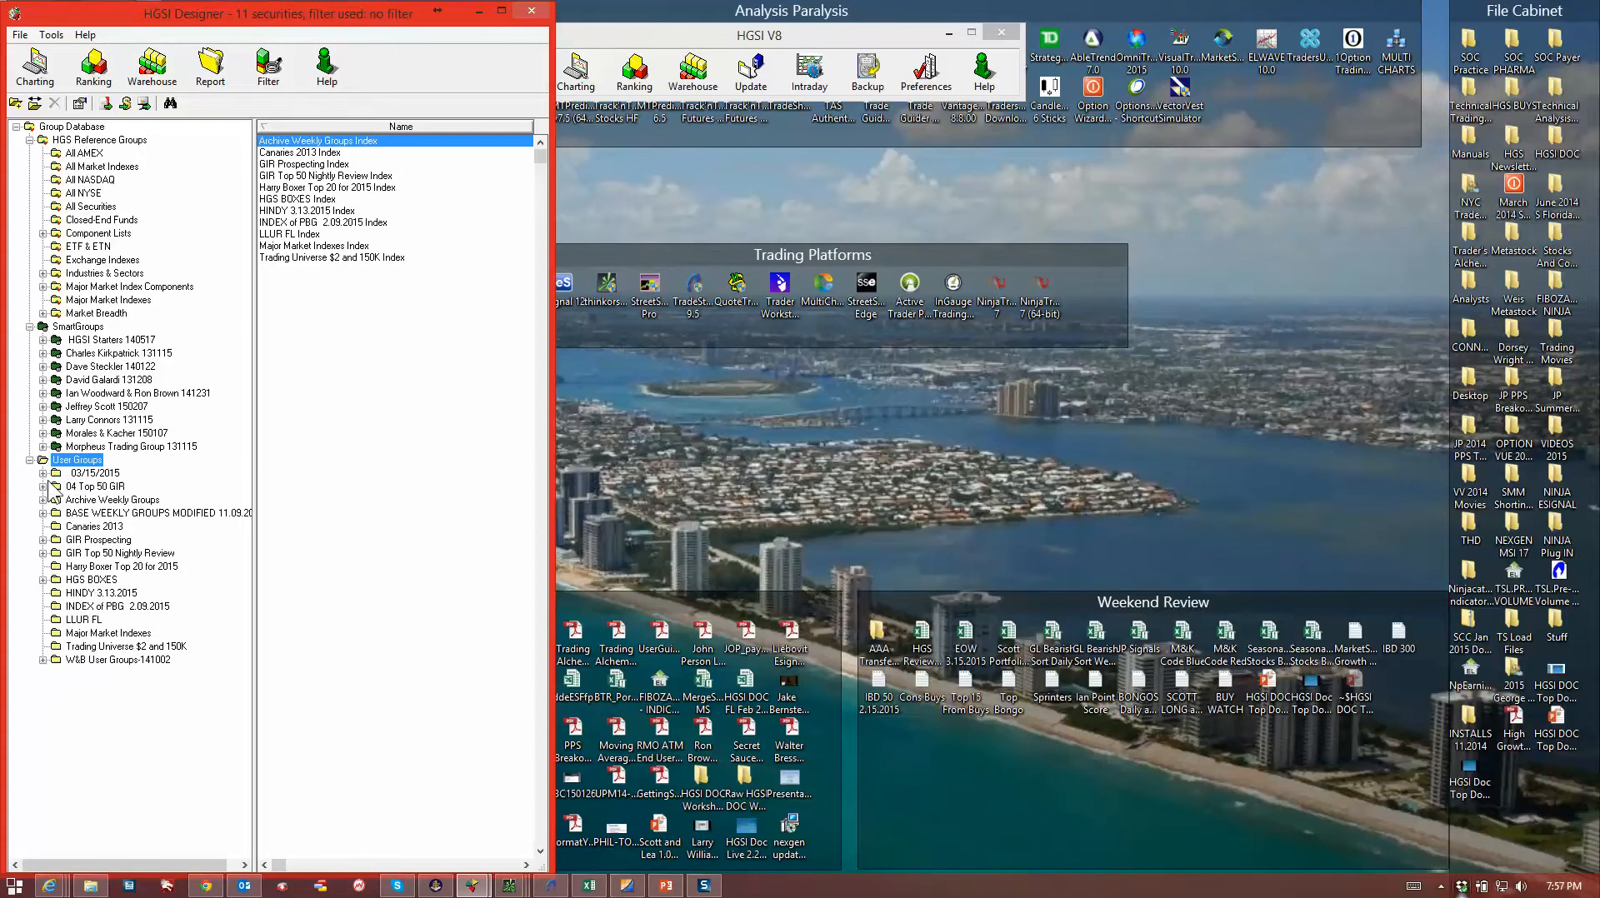
left_click(42, 473)
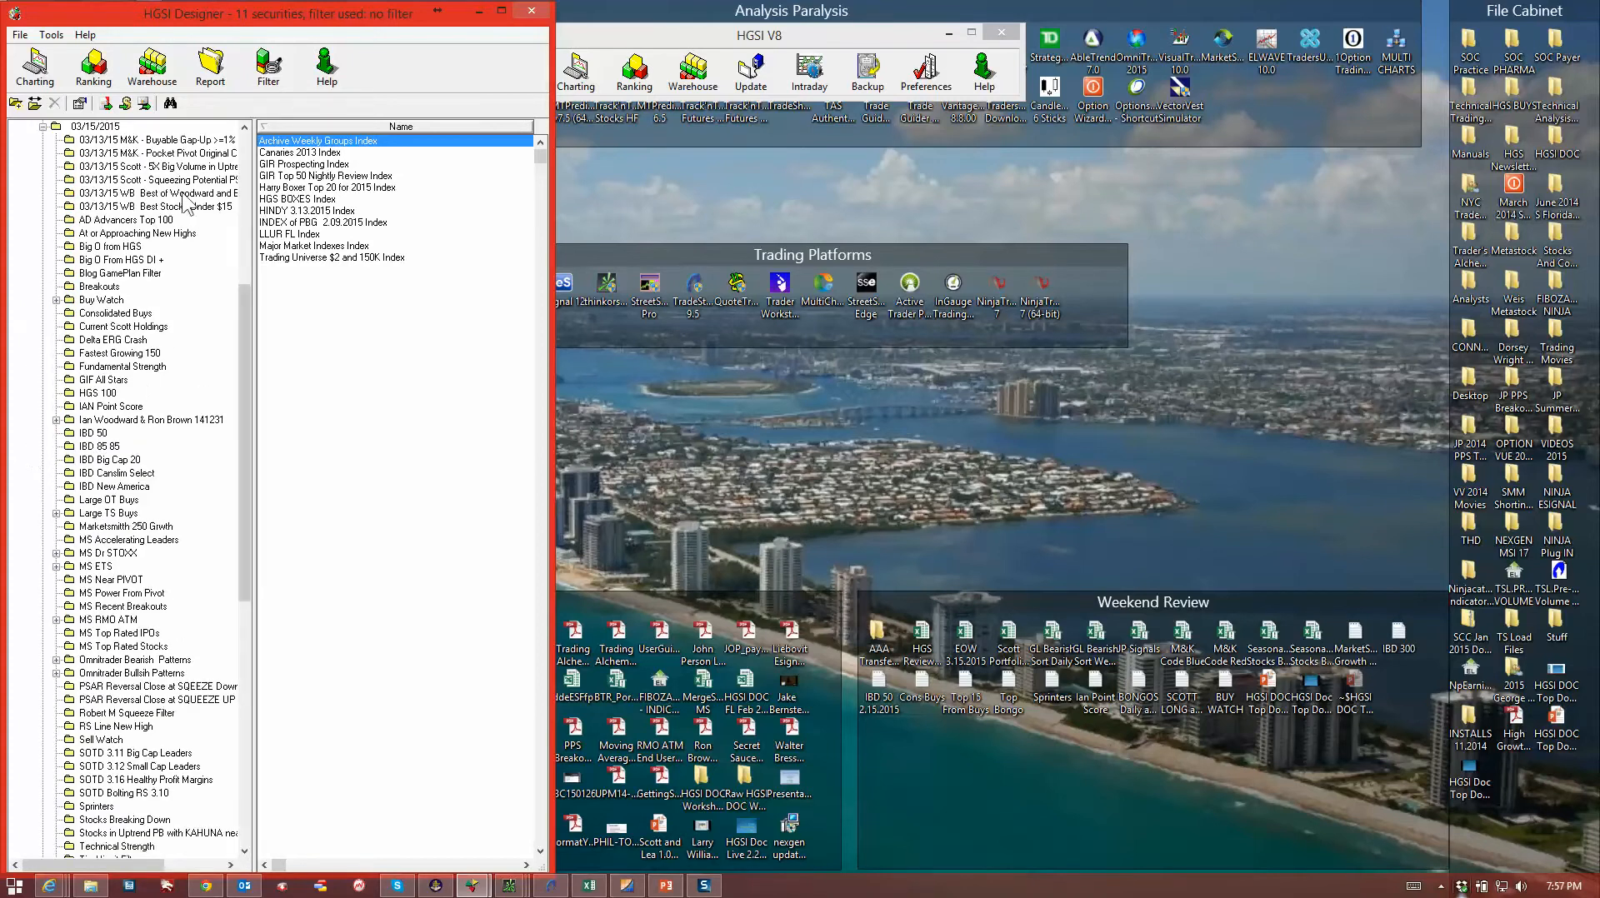
scroll(183, 481, "down", 1)
scroll(184, 481, "up", 10)
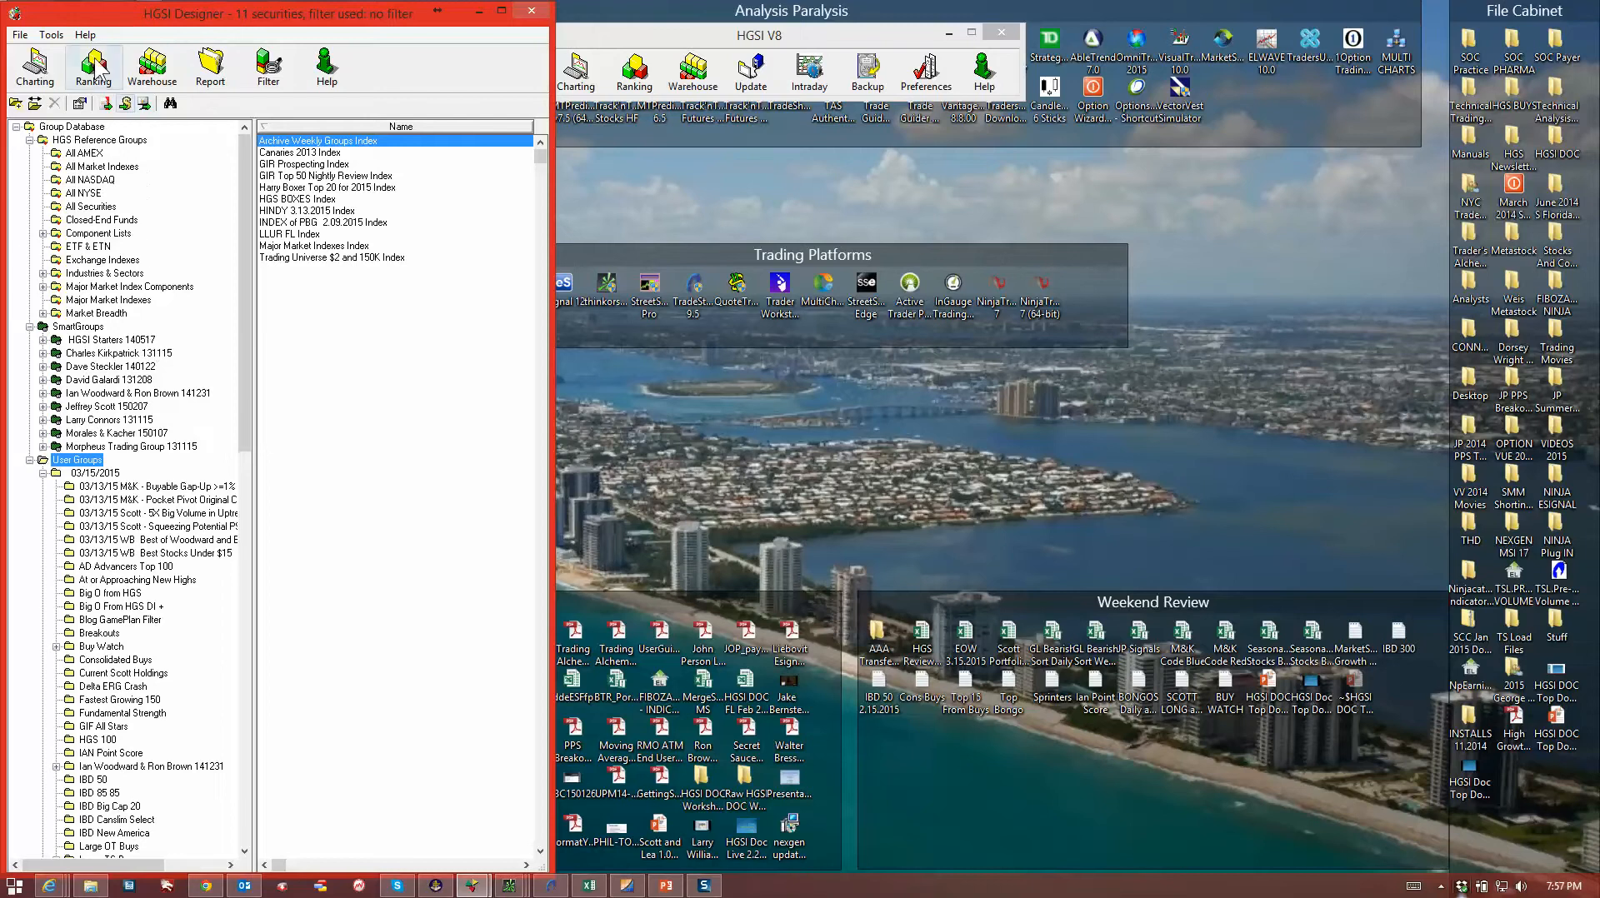
Open the Group Inclusion Report and enable making a group from the report
left_click(52, 37)
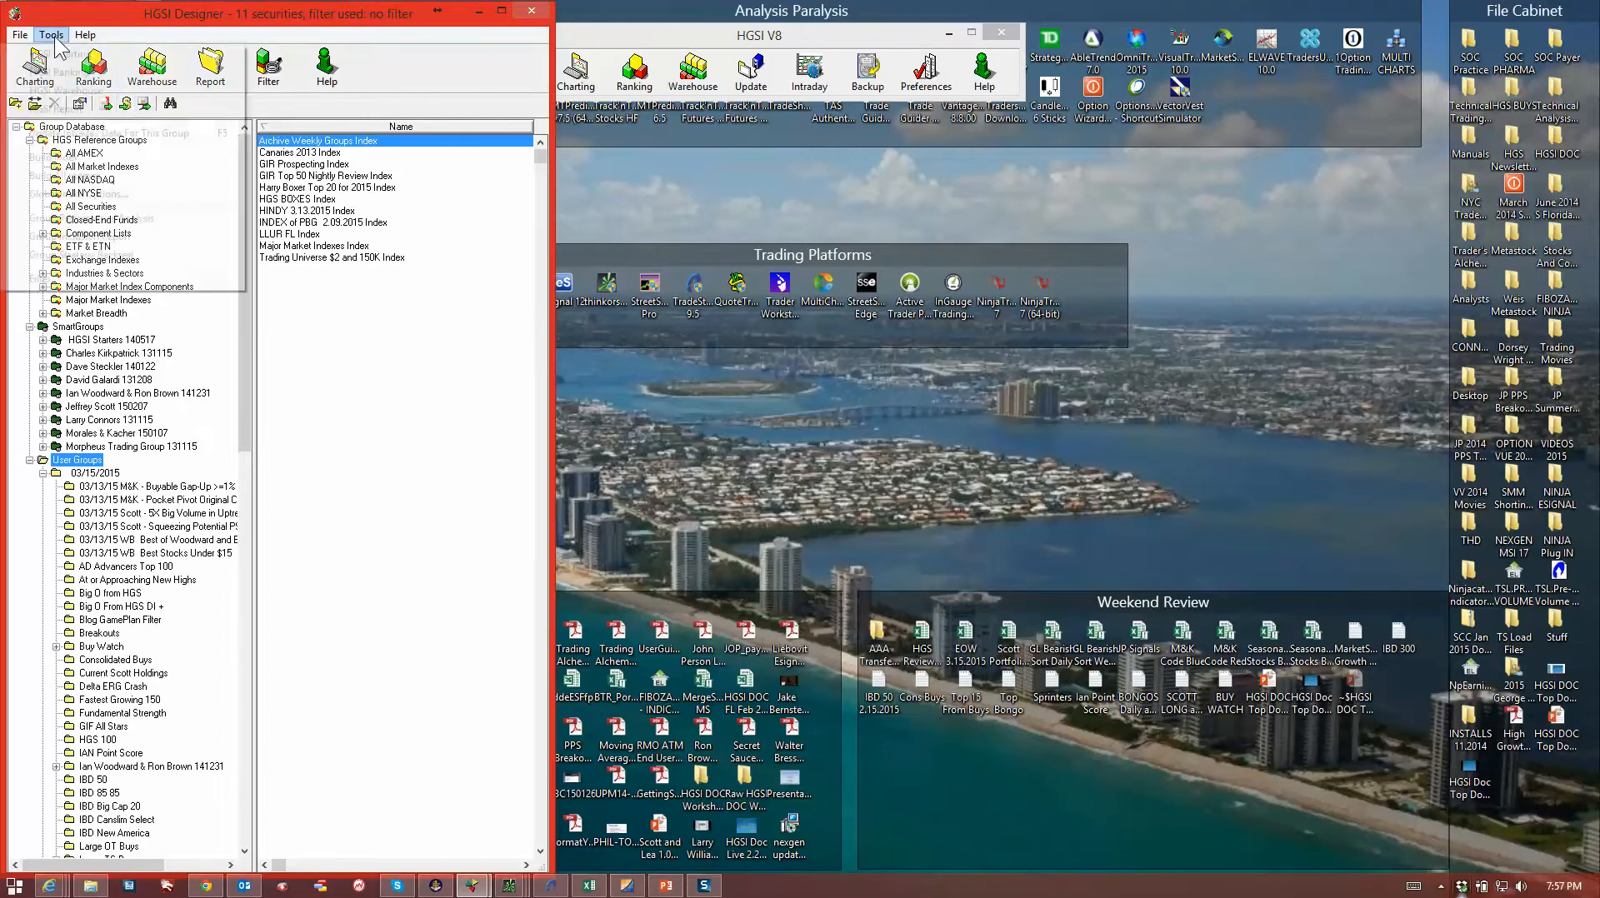
left_click(91, 238)
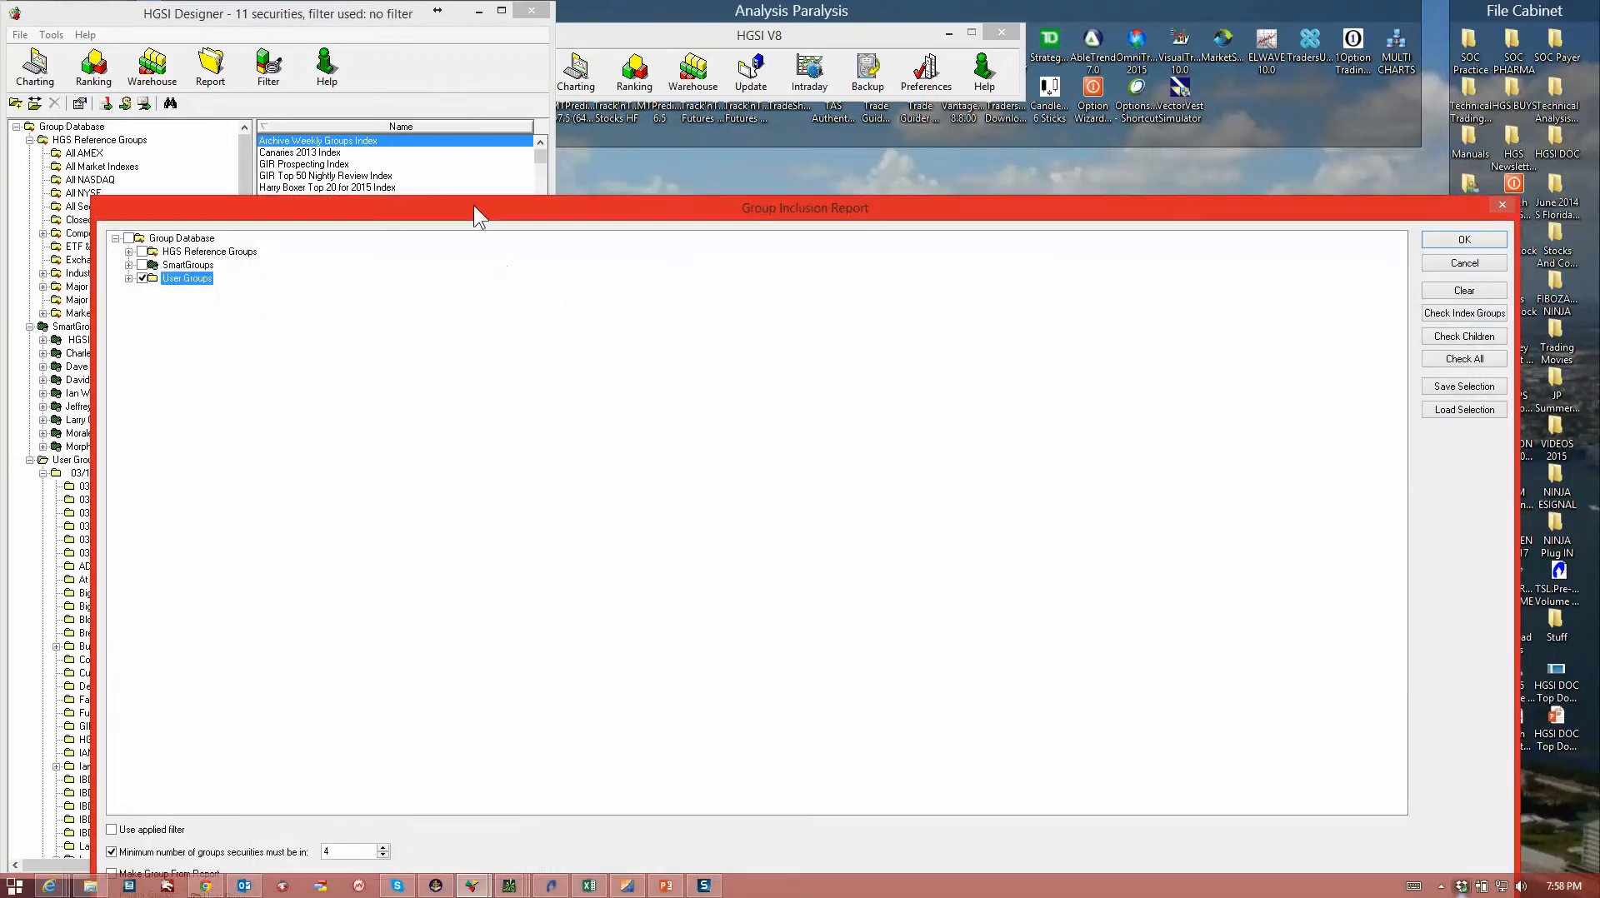
left_click_drag(477, 217, 470, 56)
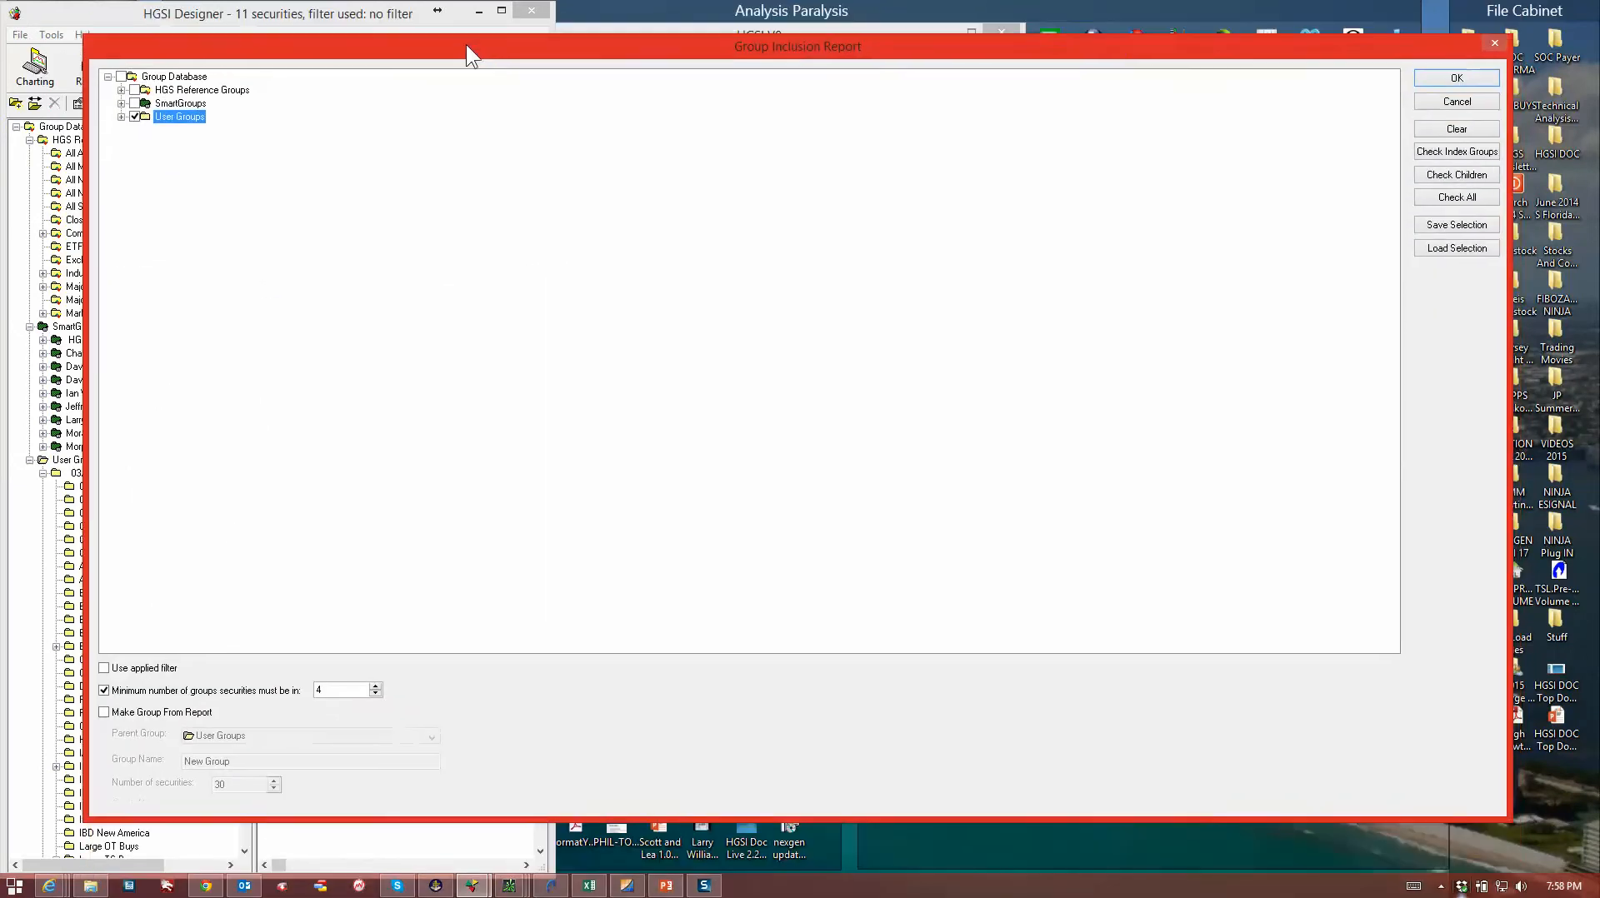
left_click(104, 713)
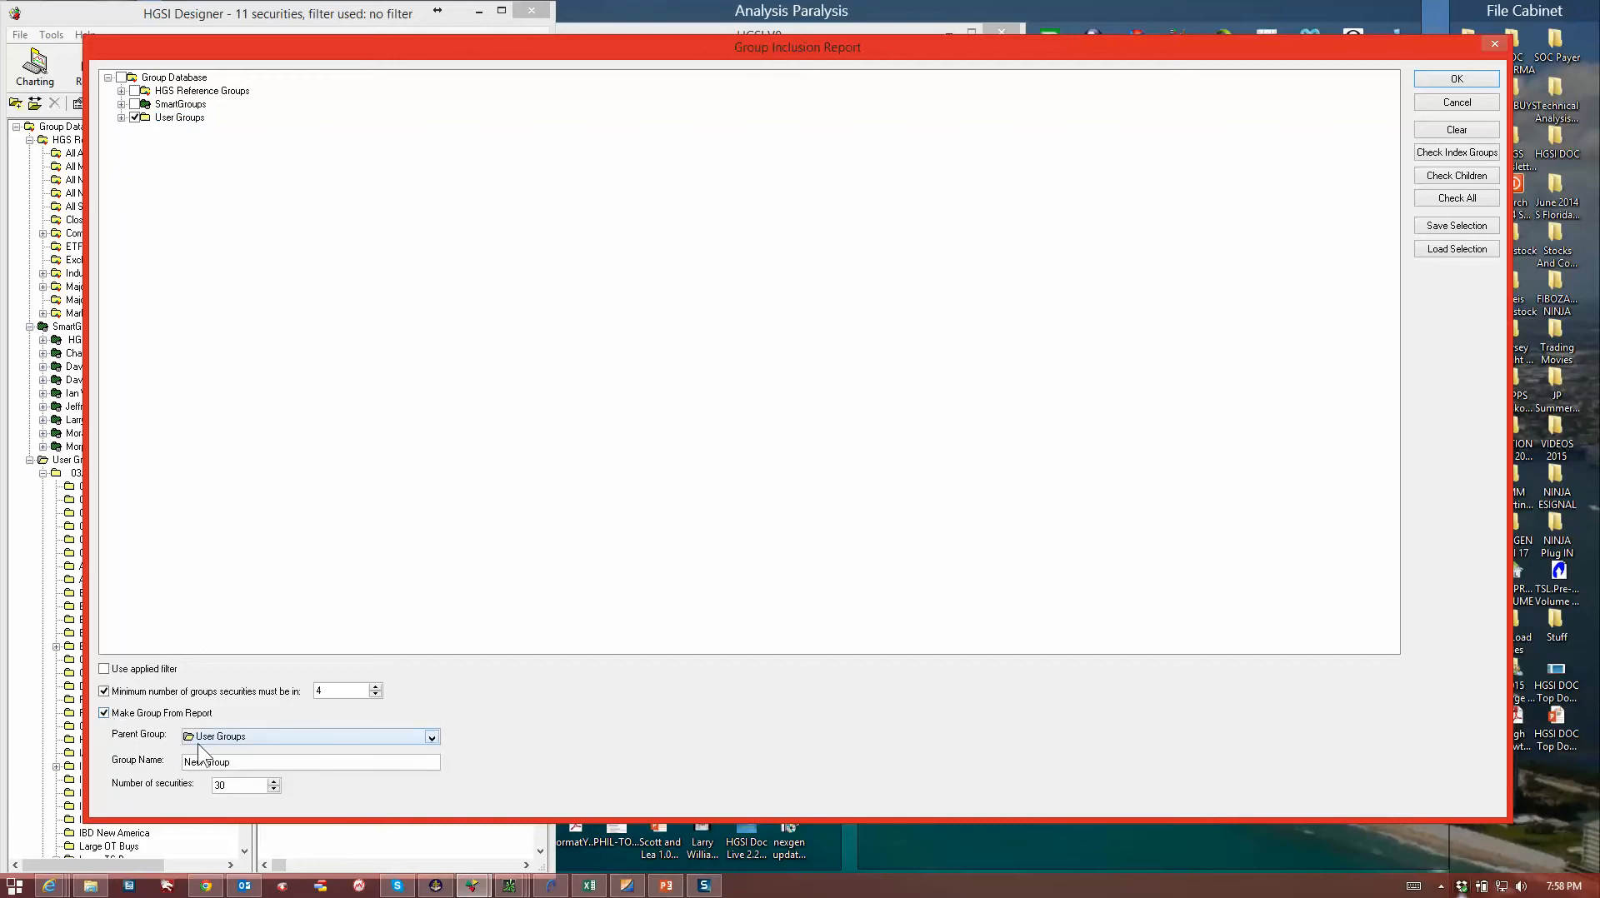
Keep User Groups as the parent group and name the new group AAAA TEST GIF 3.15 Base Smartgroups
left_click(236, 738)
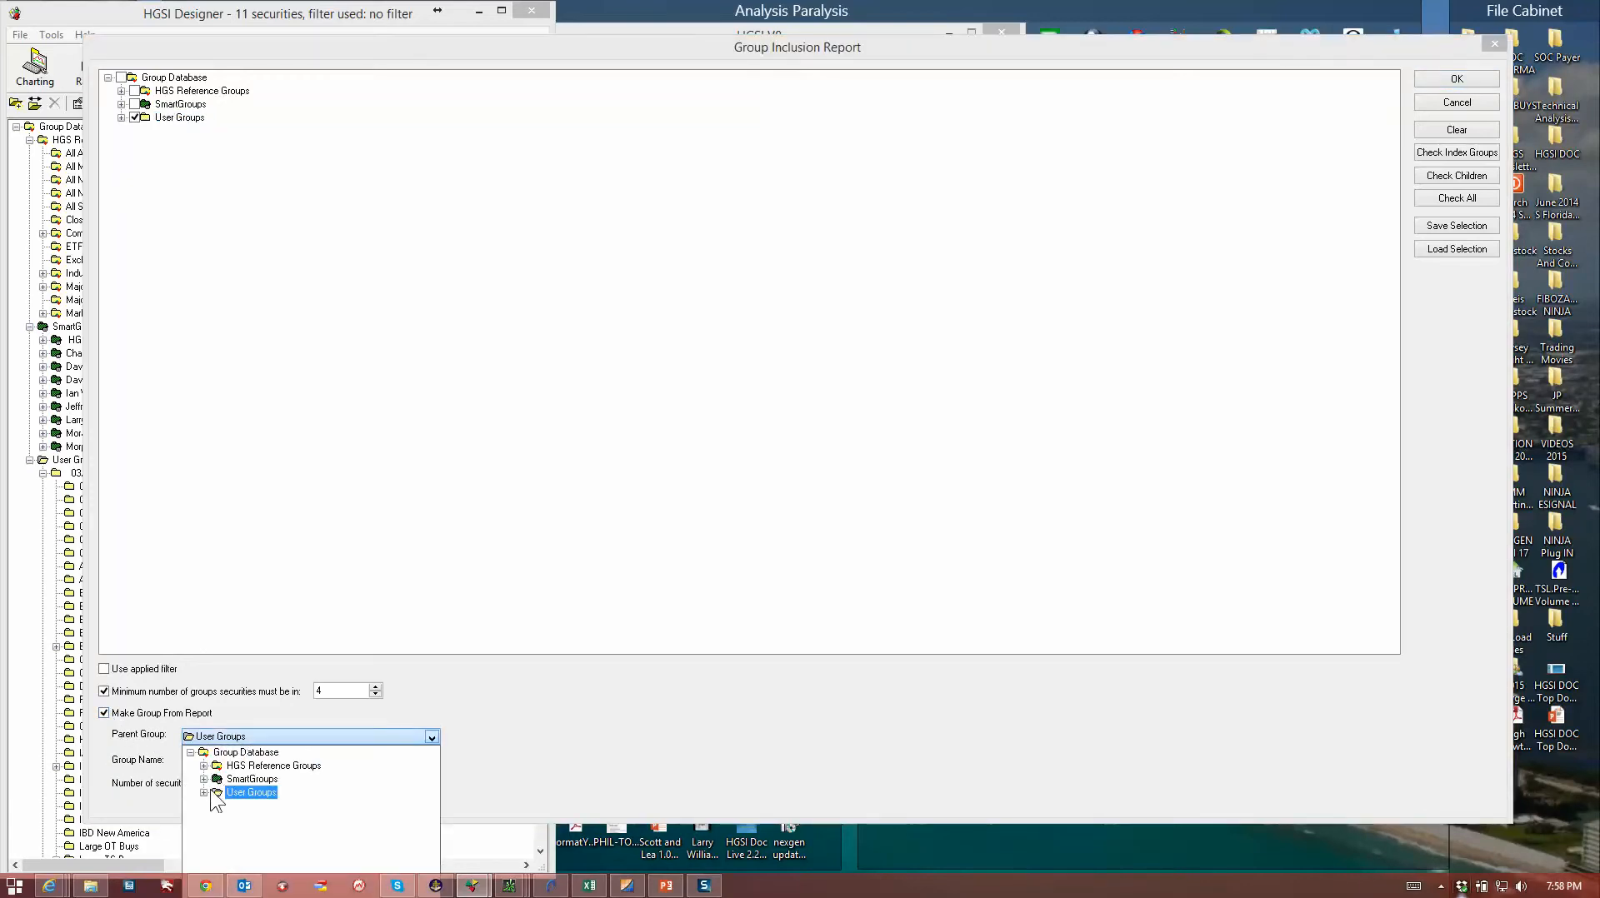
left_click(204, 792)
scroll(242, 815, "down", 1)
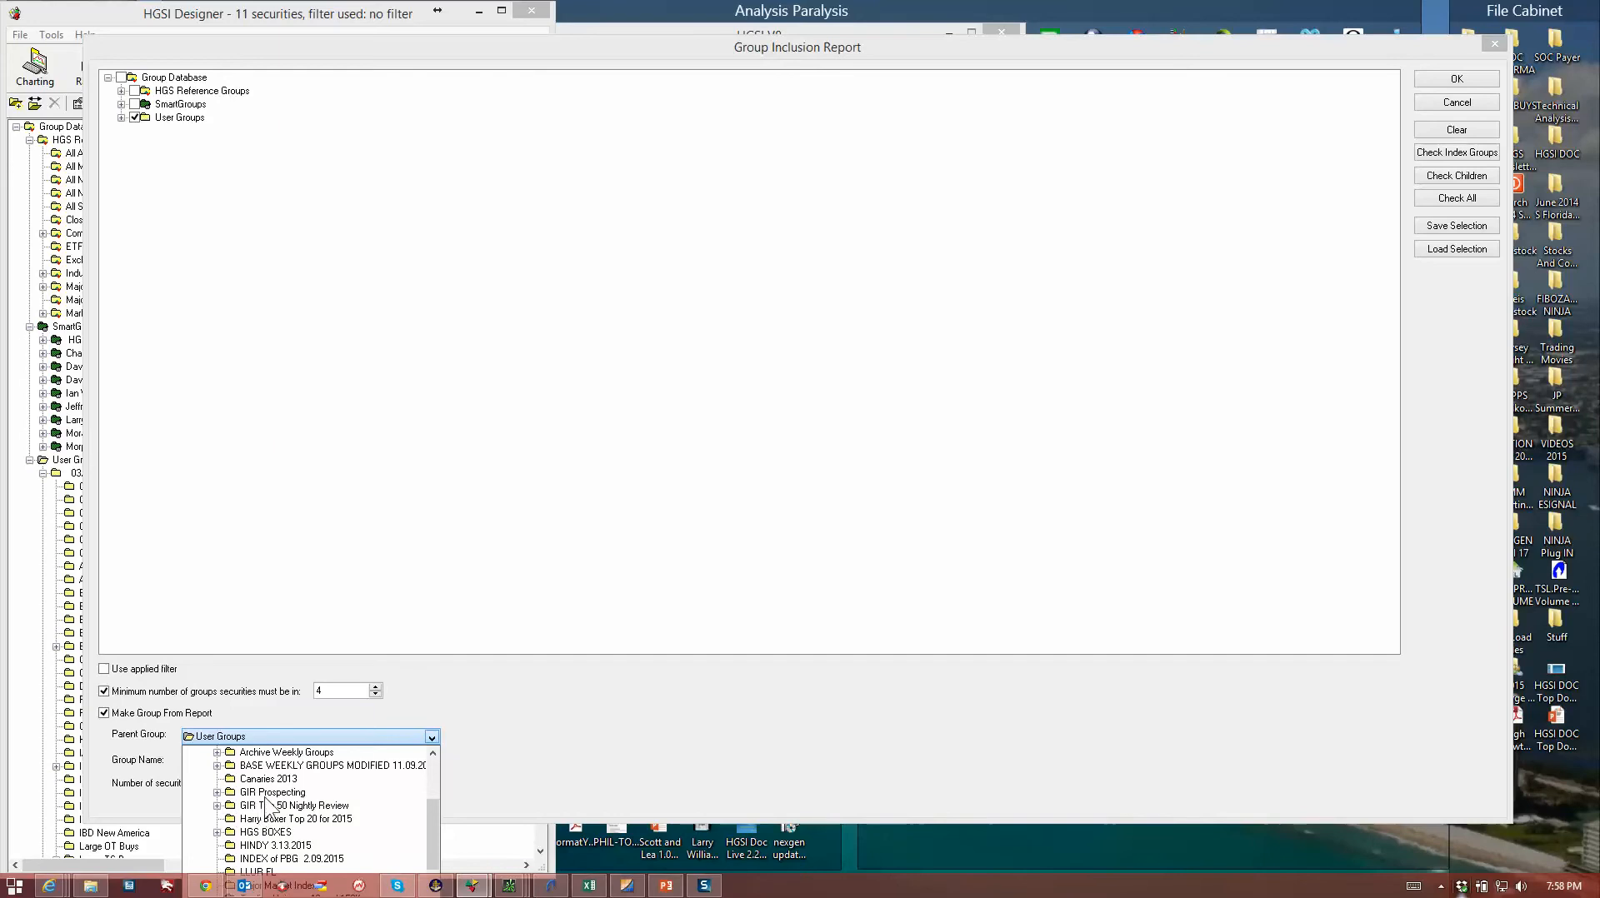
scroll(263, 807, "up", 1)
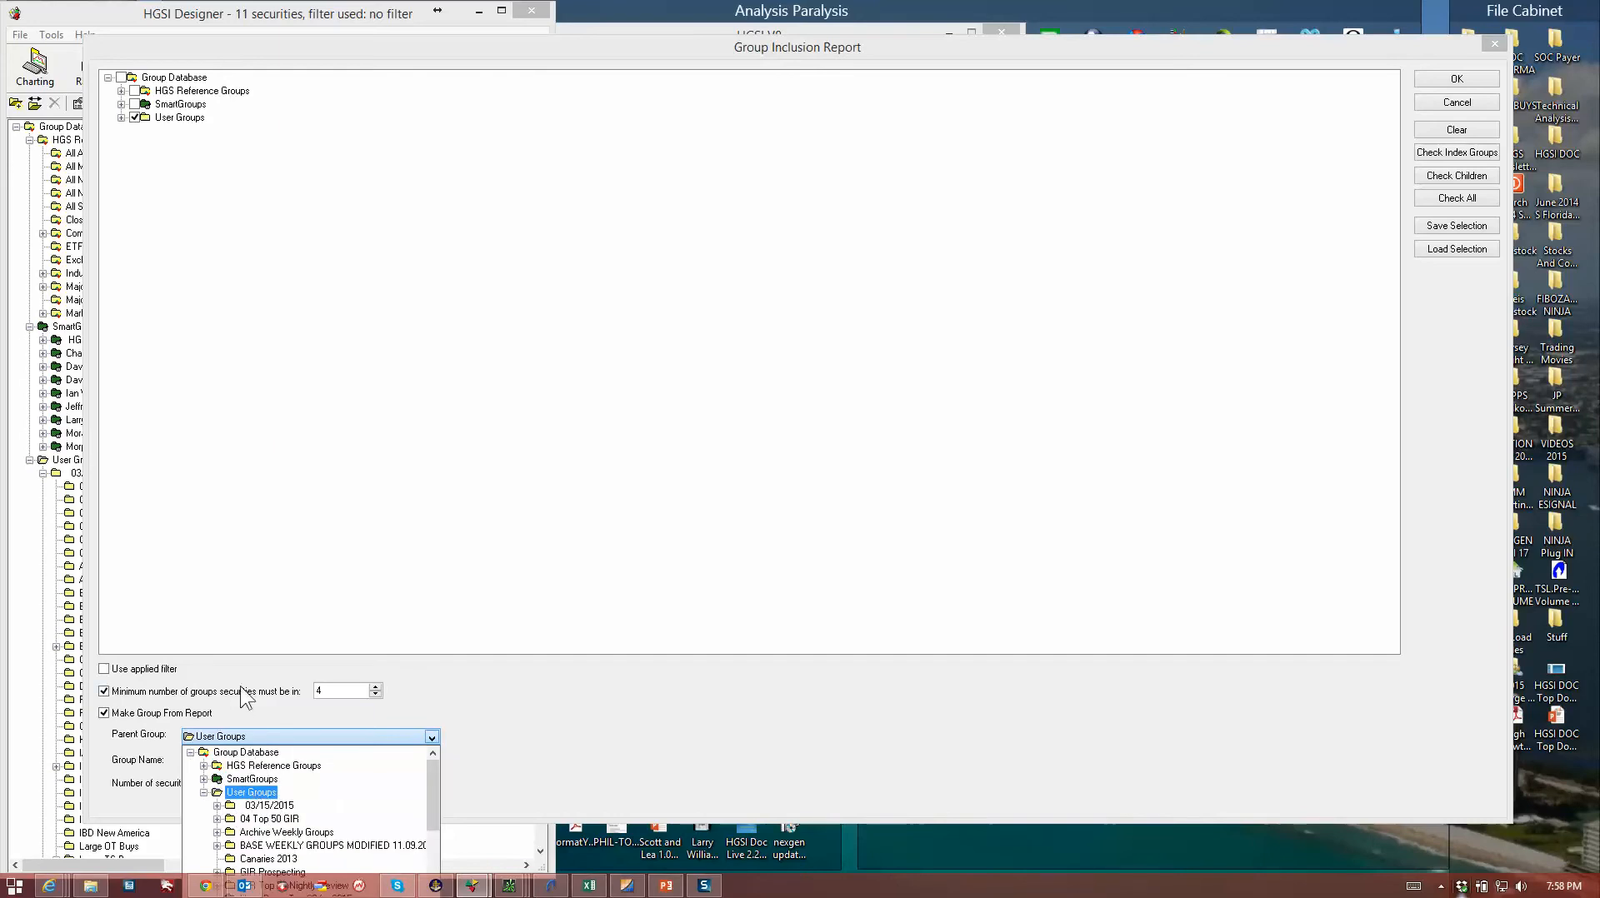
left_click(427, 805)
left_click_drag(328, 761, 183, 761)
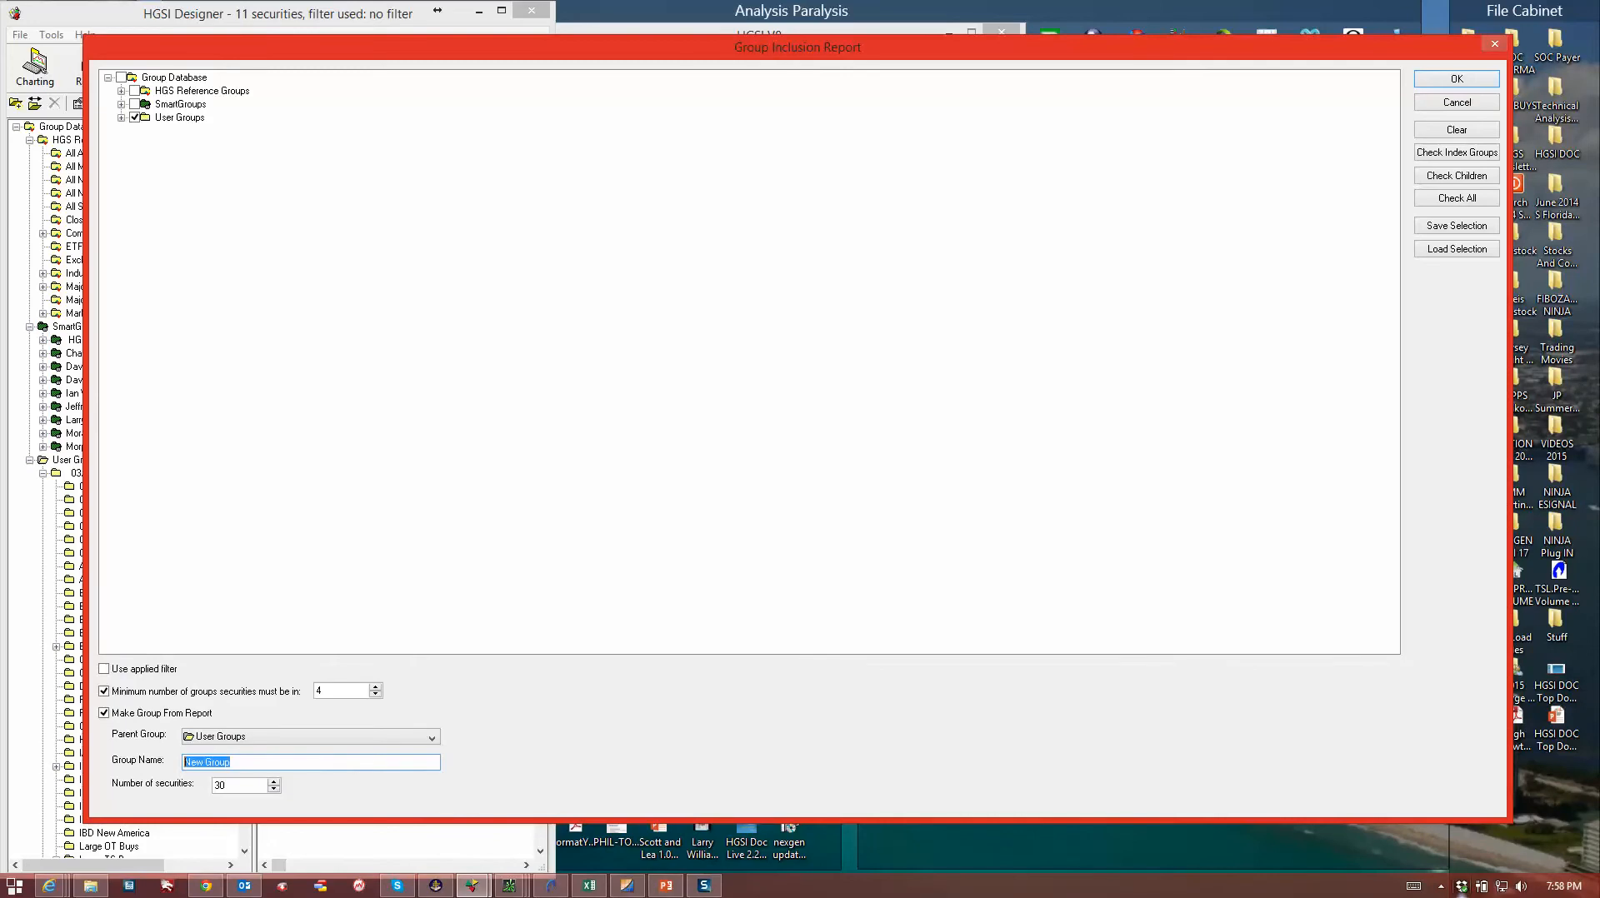
type("AAAA TEST GIF 3.15 Base Smartgroups")
Expand User Groups in the report's group tree and remove User Groups from the selection
left_click(122, 117)
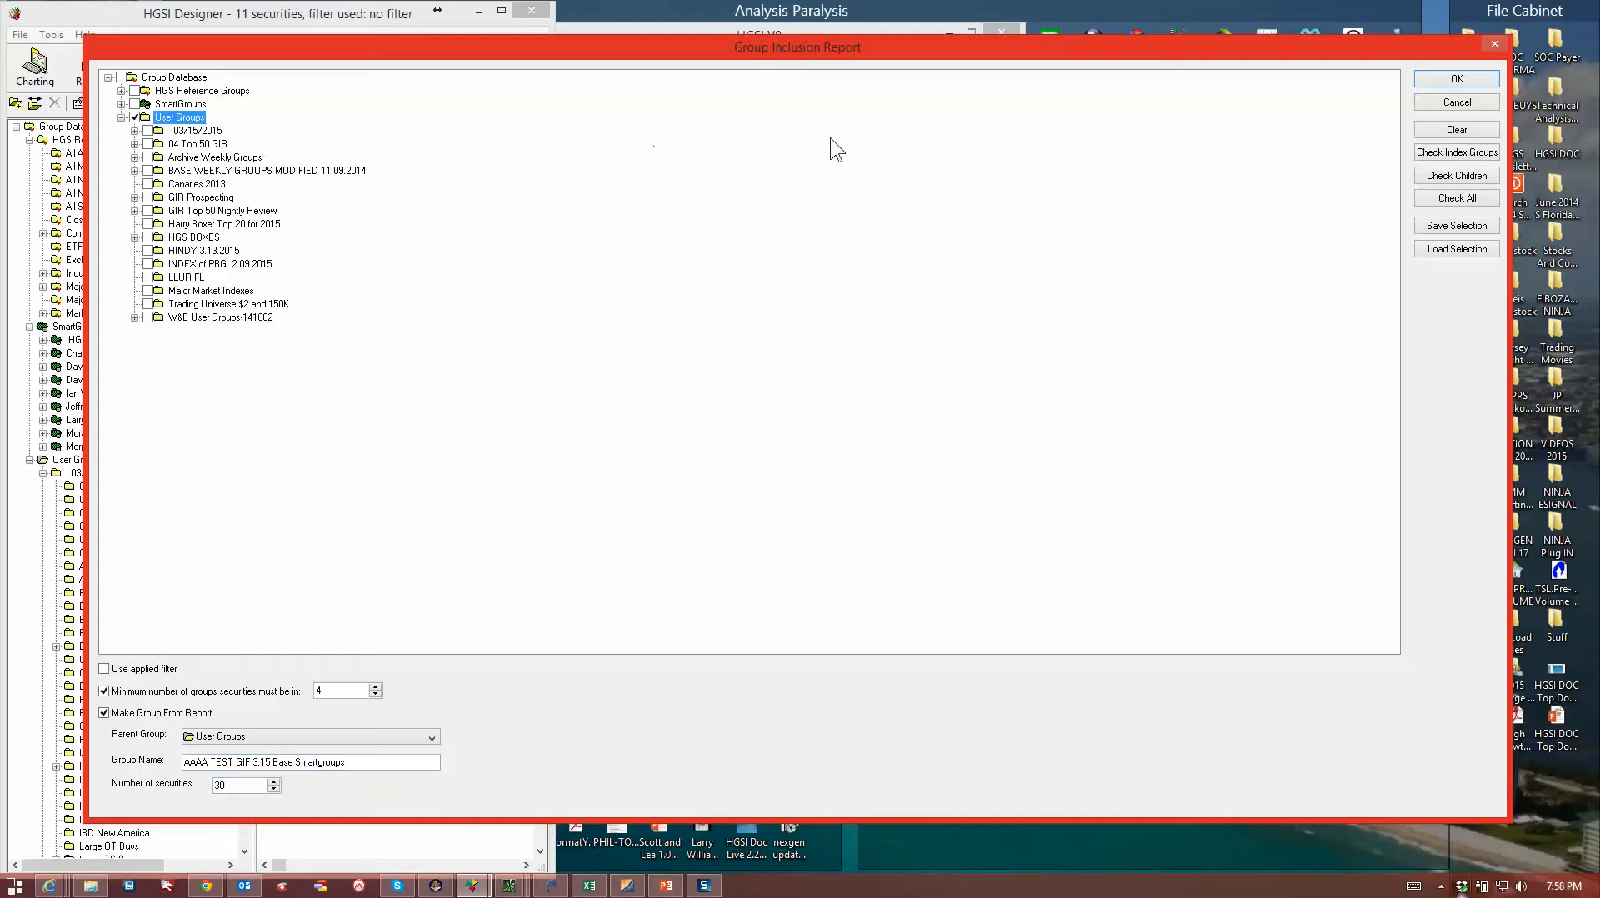
left_click(1467, 128)
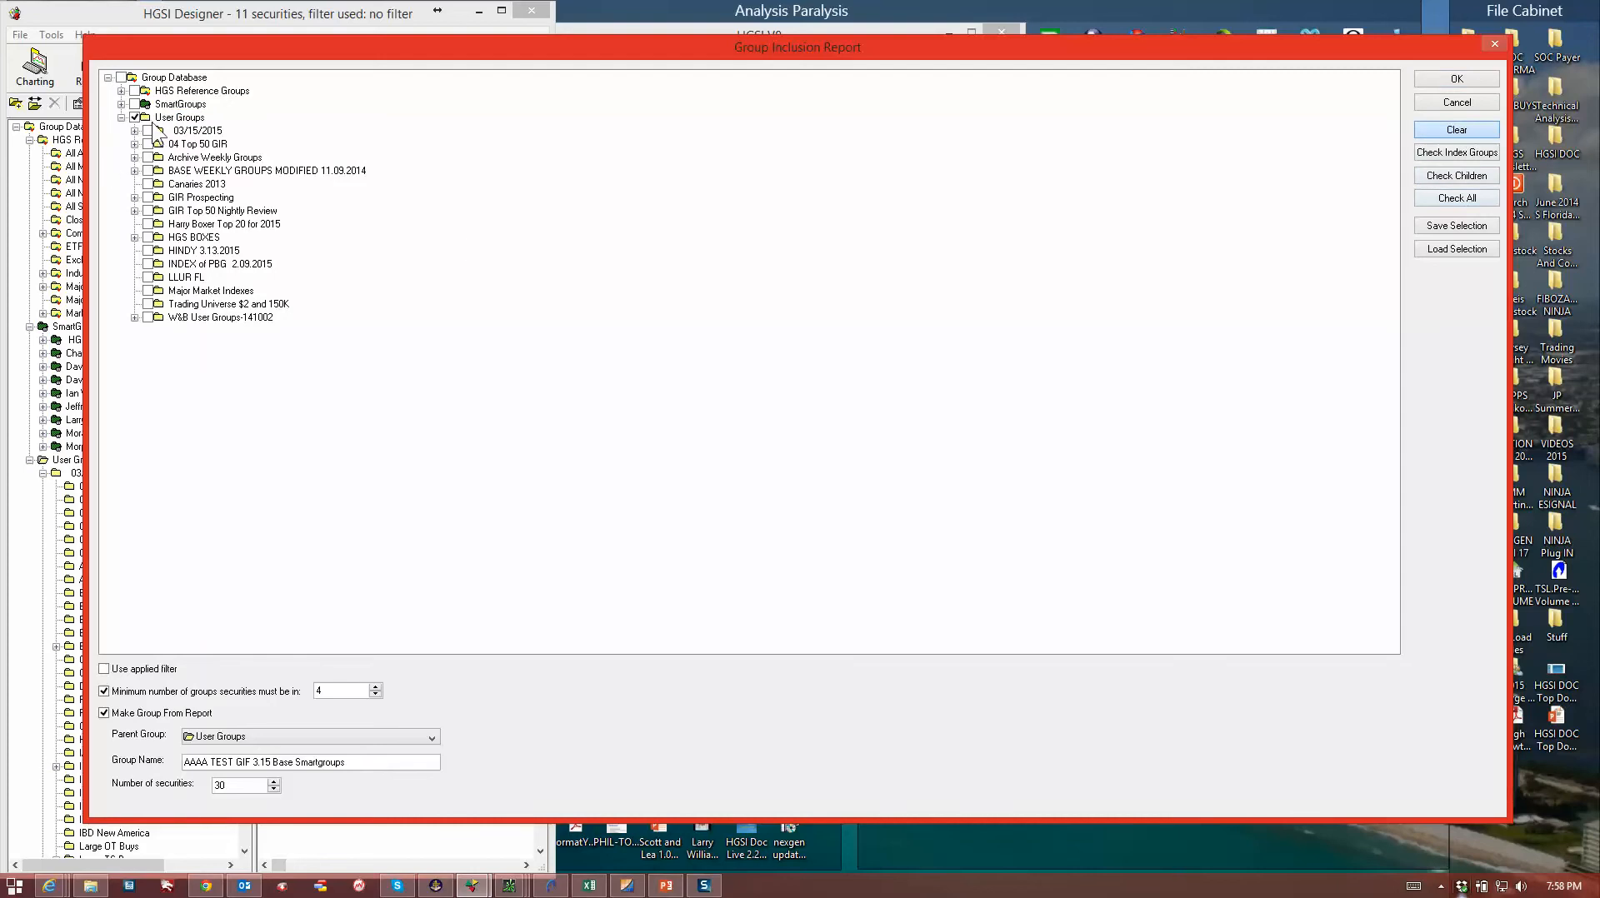
left_click(134, 118)
Expand SmartGroups and HGS Reference Groups, and include the Industries group from Industries & Sectors in the report
left_click(122, 104)
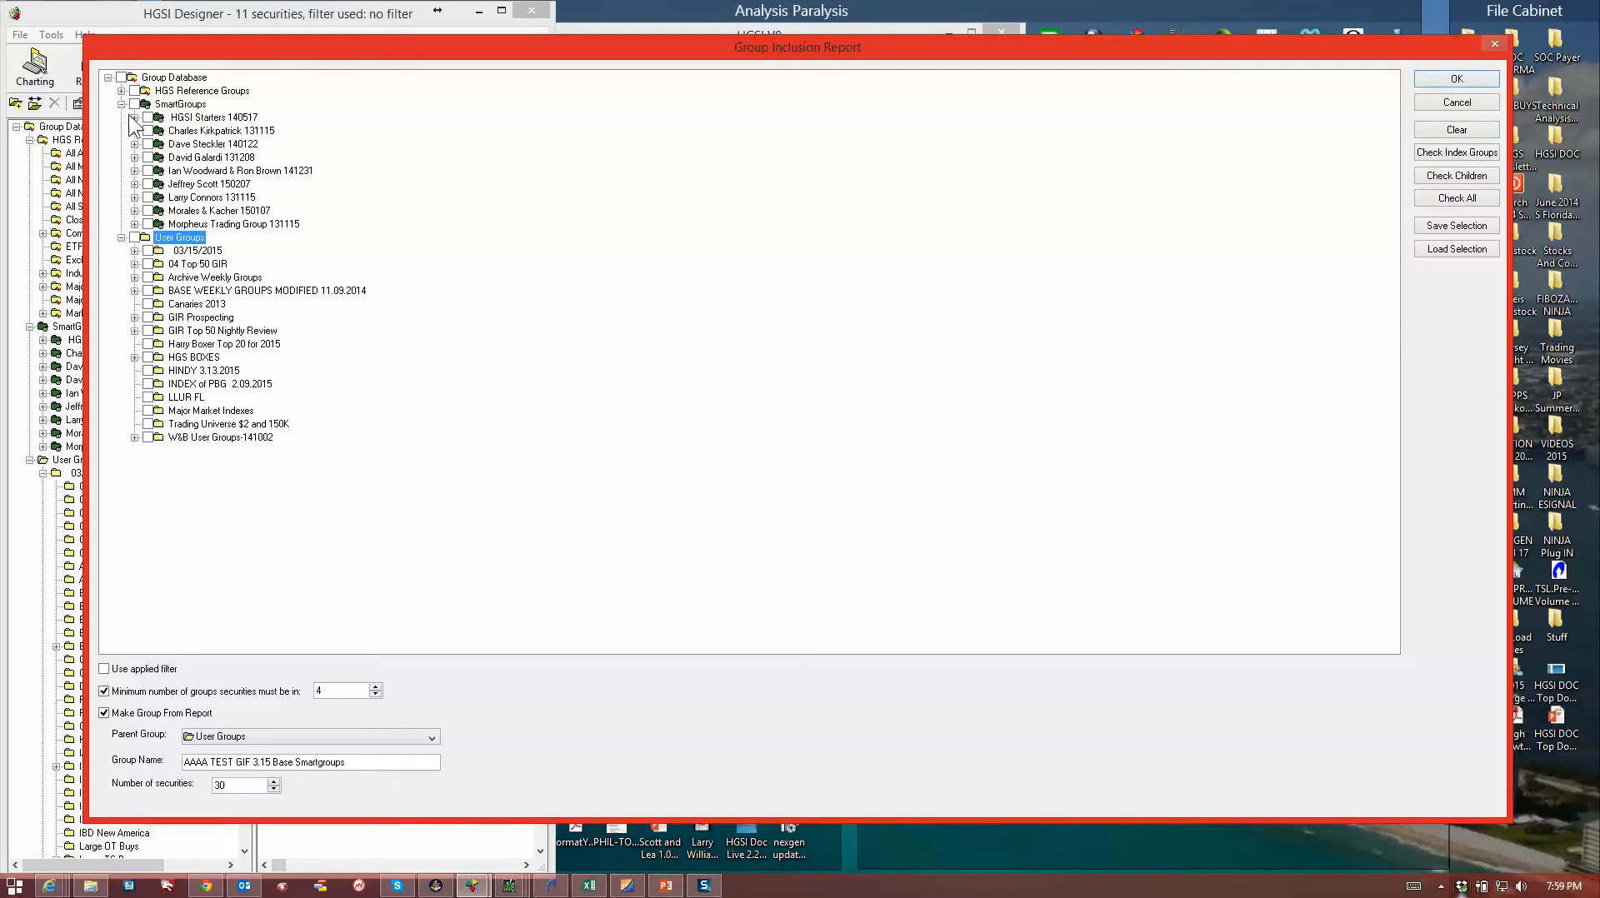
left_click(122, 91)
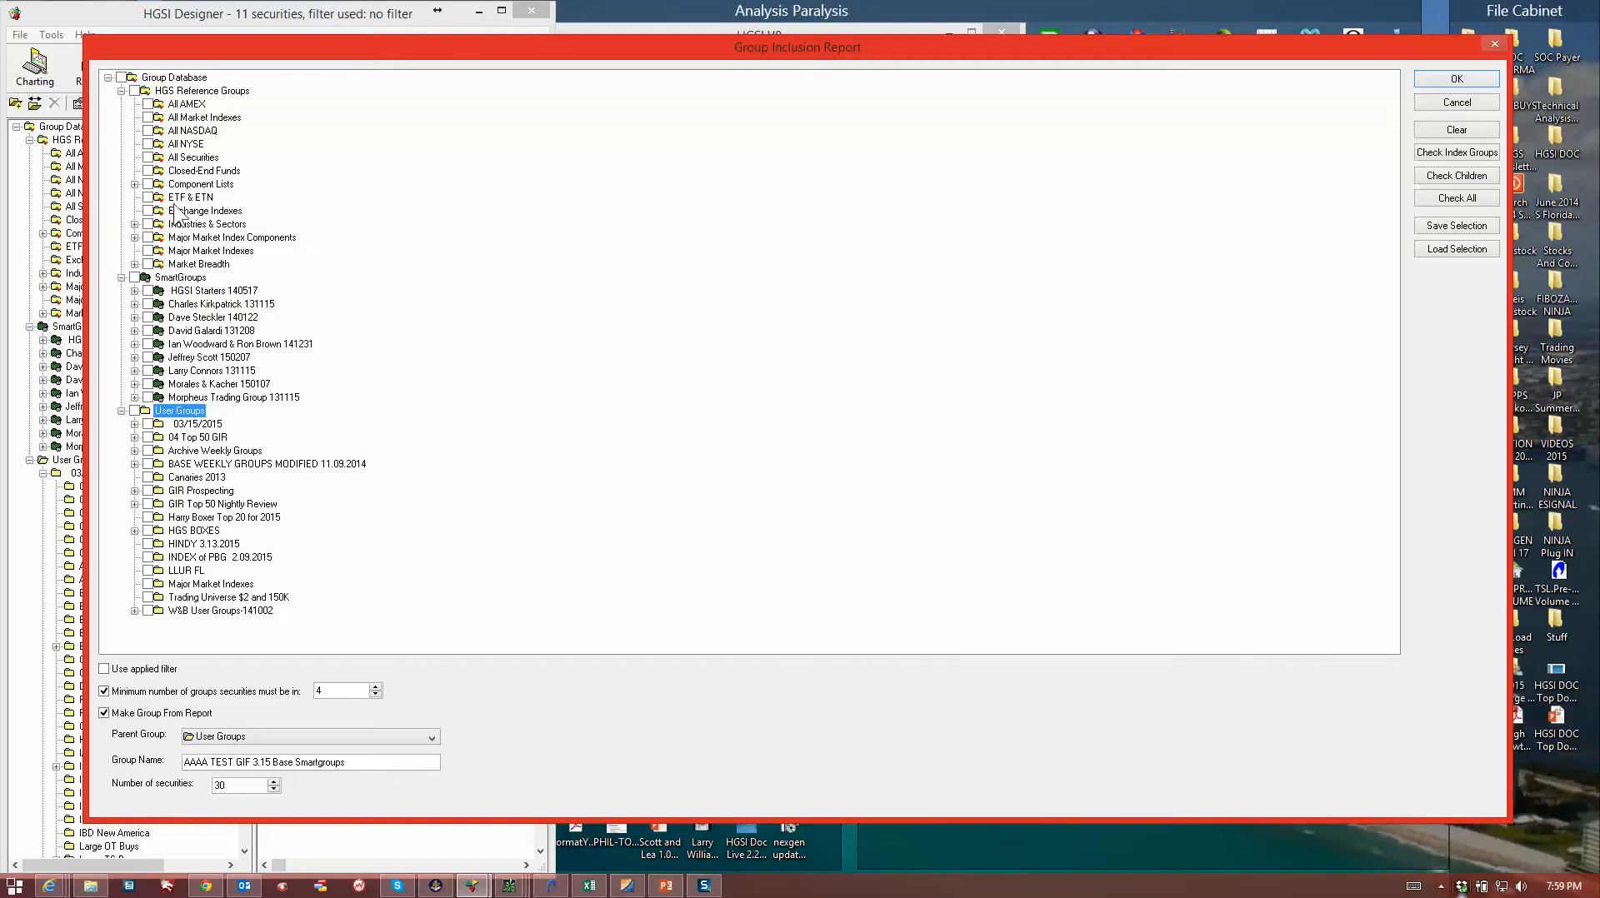
left_click(135, 224)
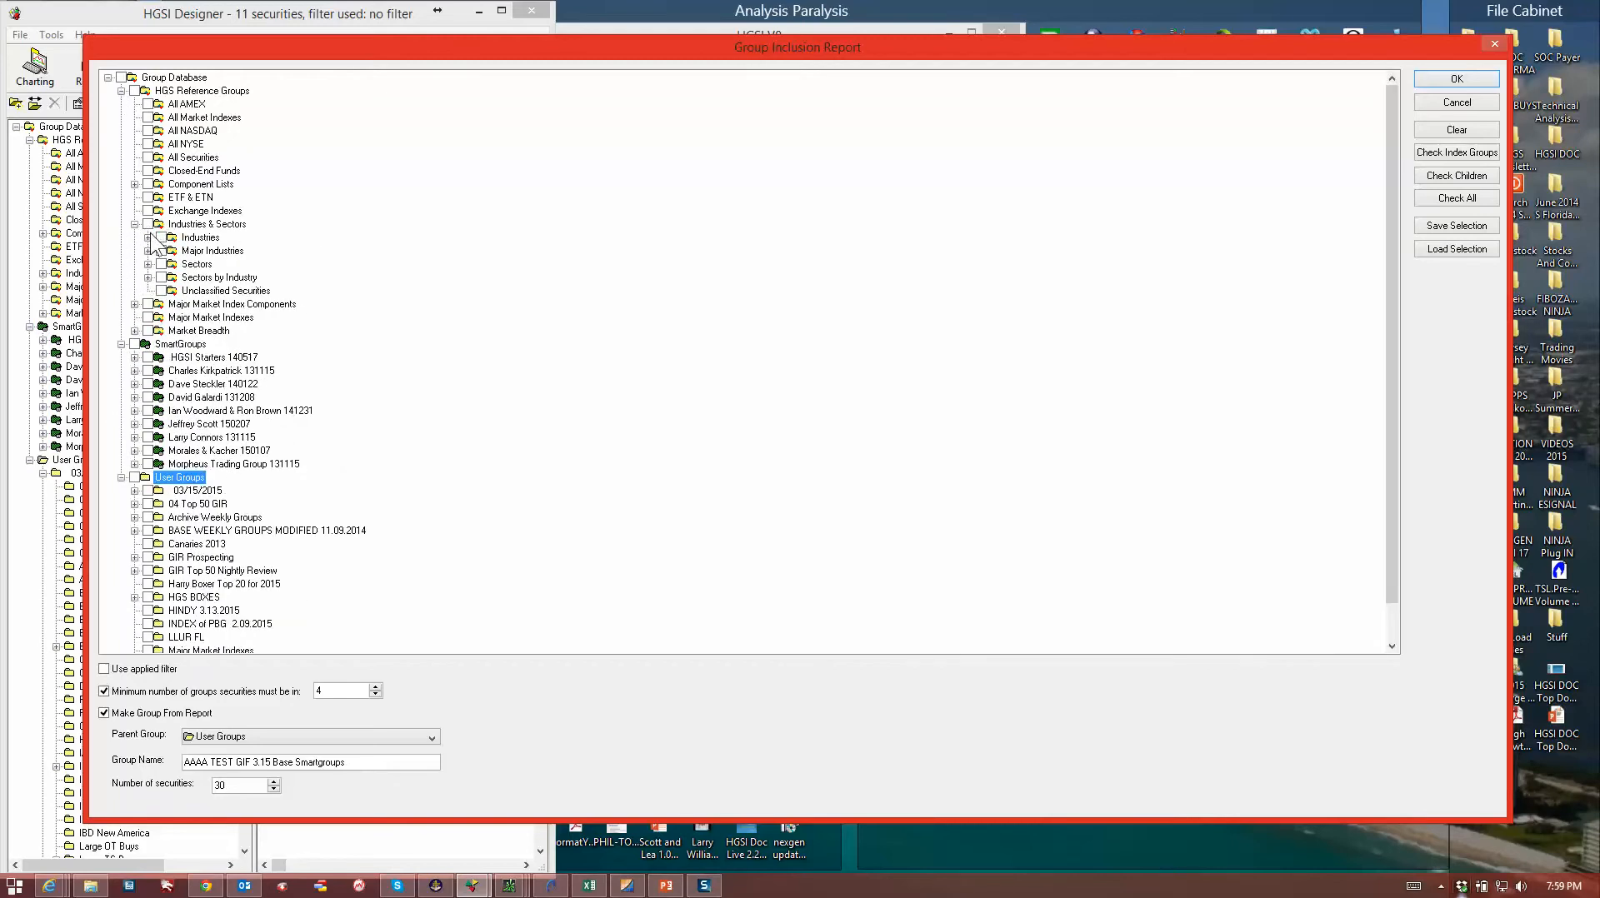
left_click(148, 237)
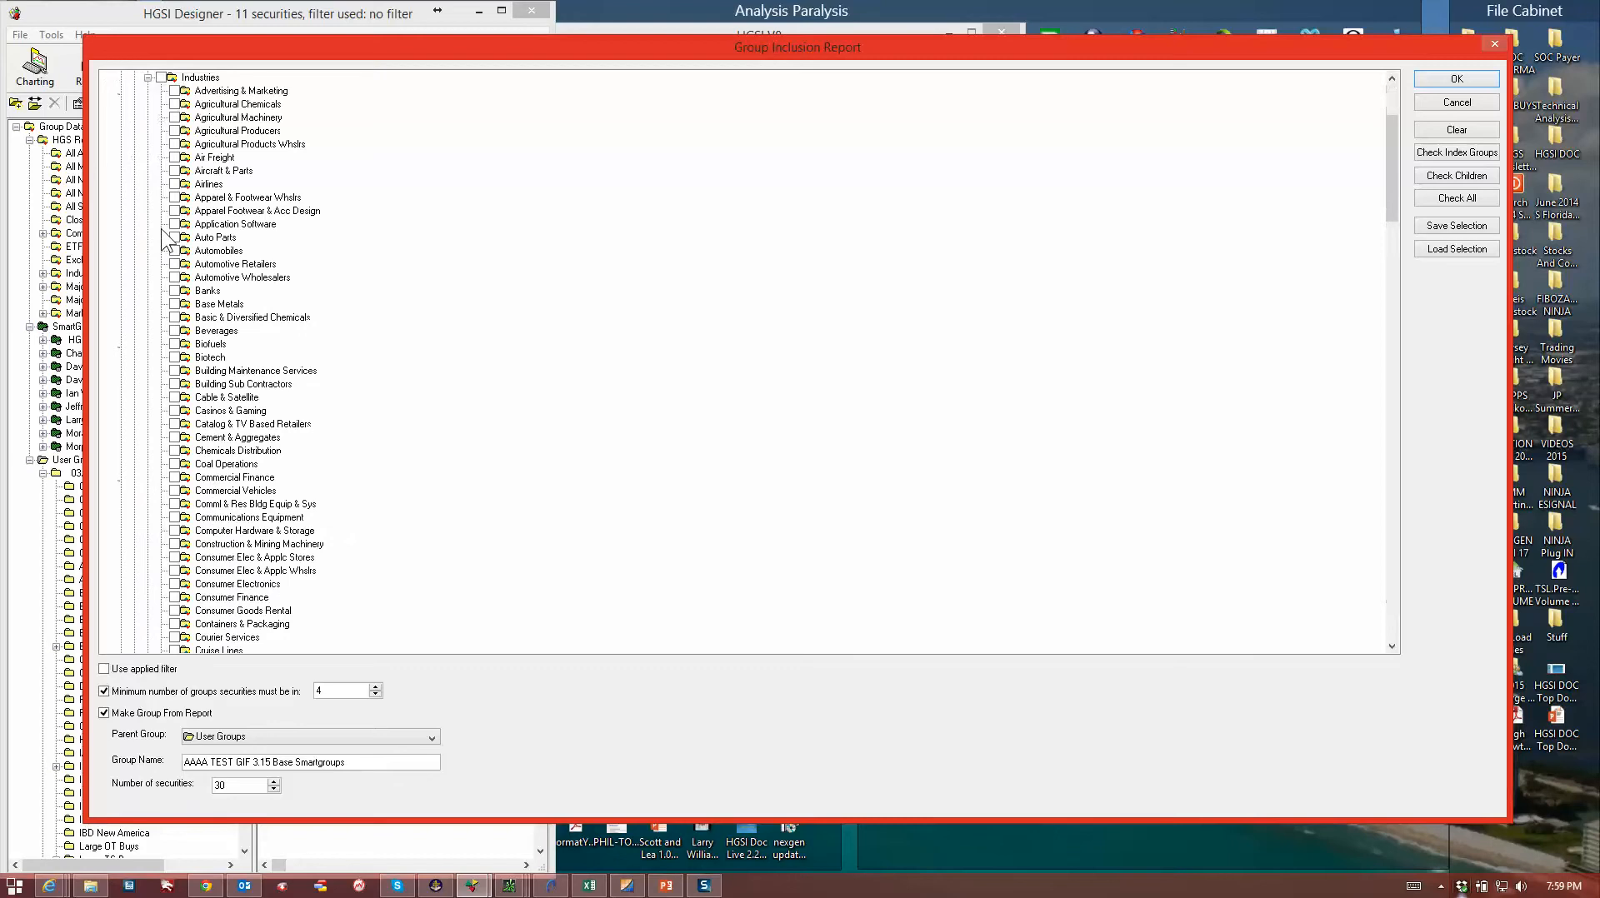
left_click(162, 78)
left_click(148, 77)
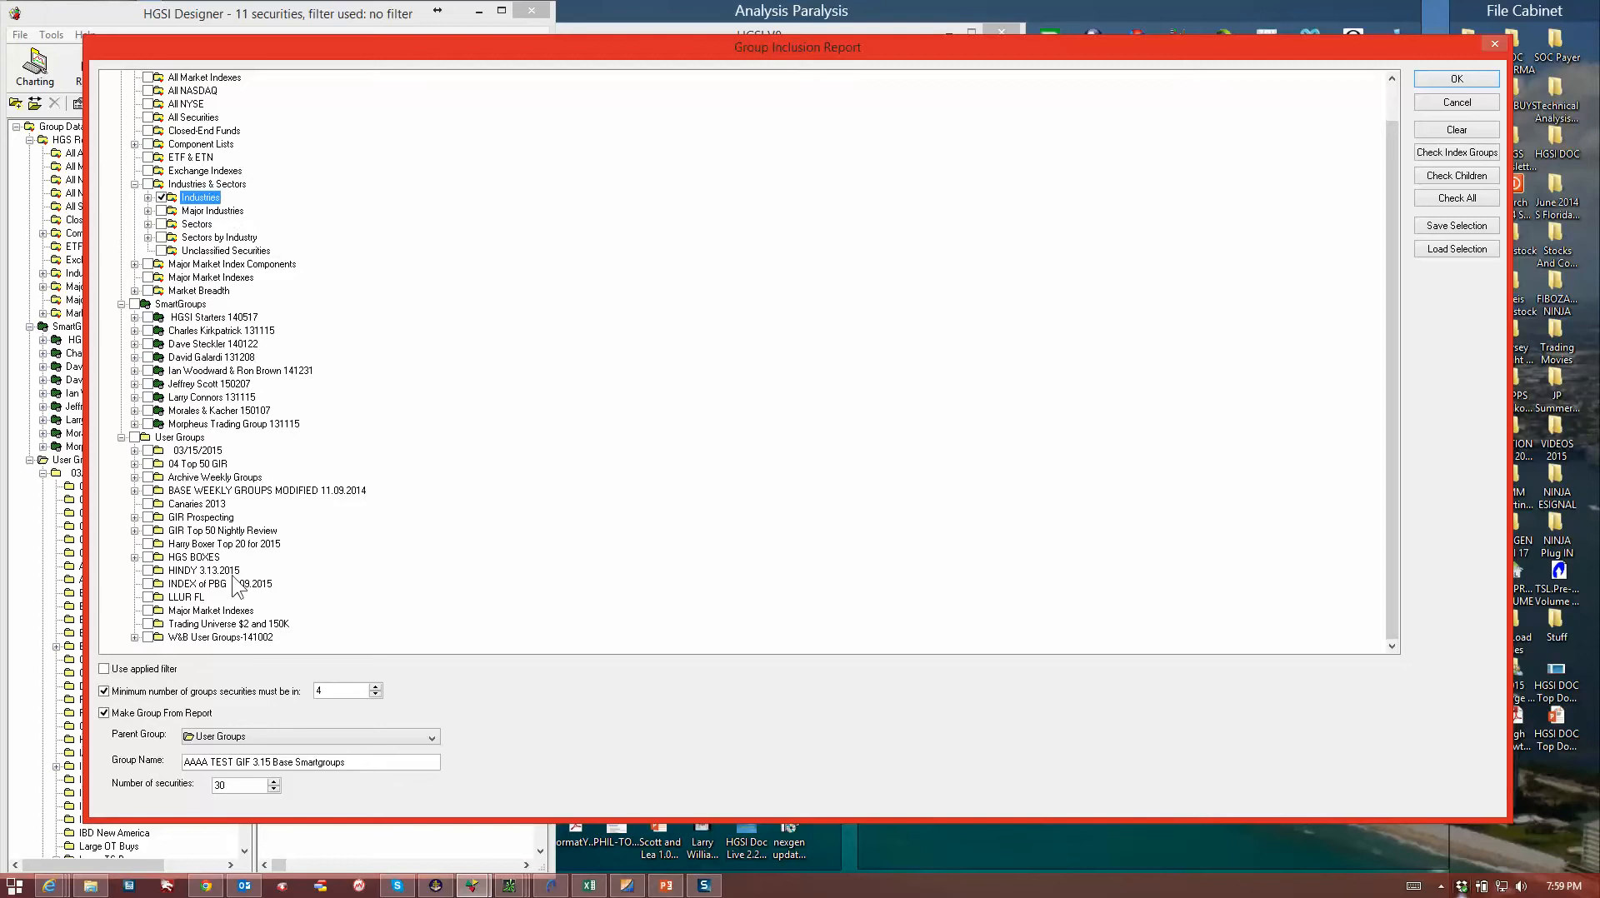
Include the M&K SmartGroups Buyable Gap-Up >=1%, Code Blue, Pocket Pivots, Combo Driven, and Pocket Pivot Original Criteria 5 or 10 Day
left_click(135, 411)
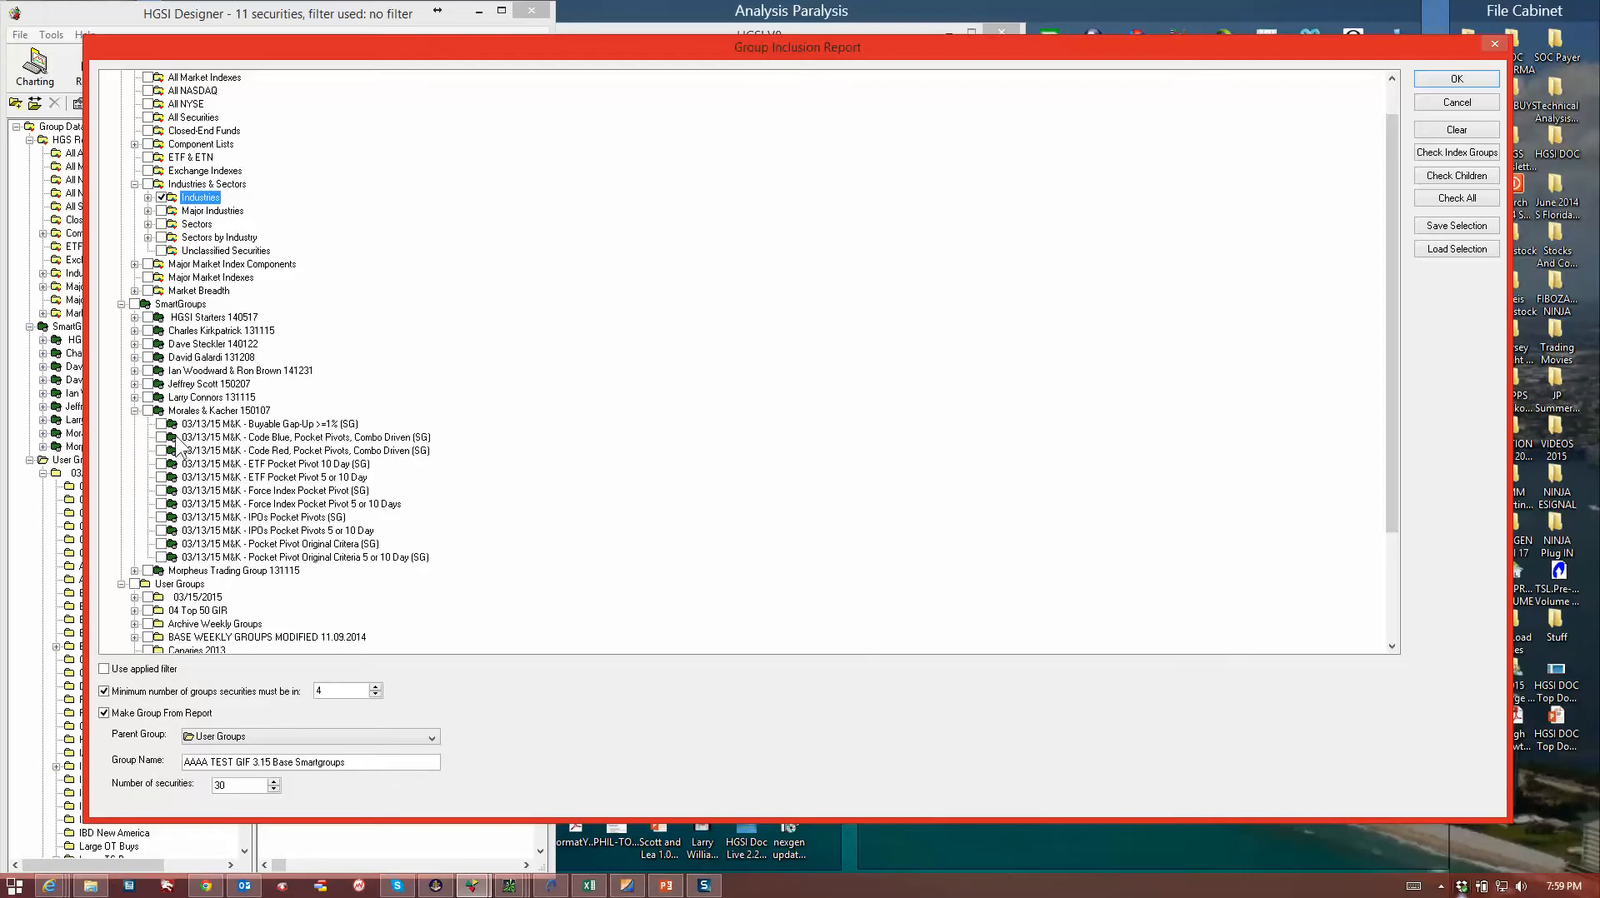
left_click(162, 425)
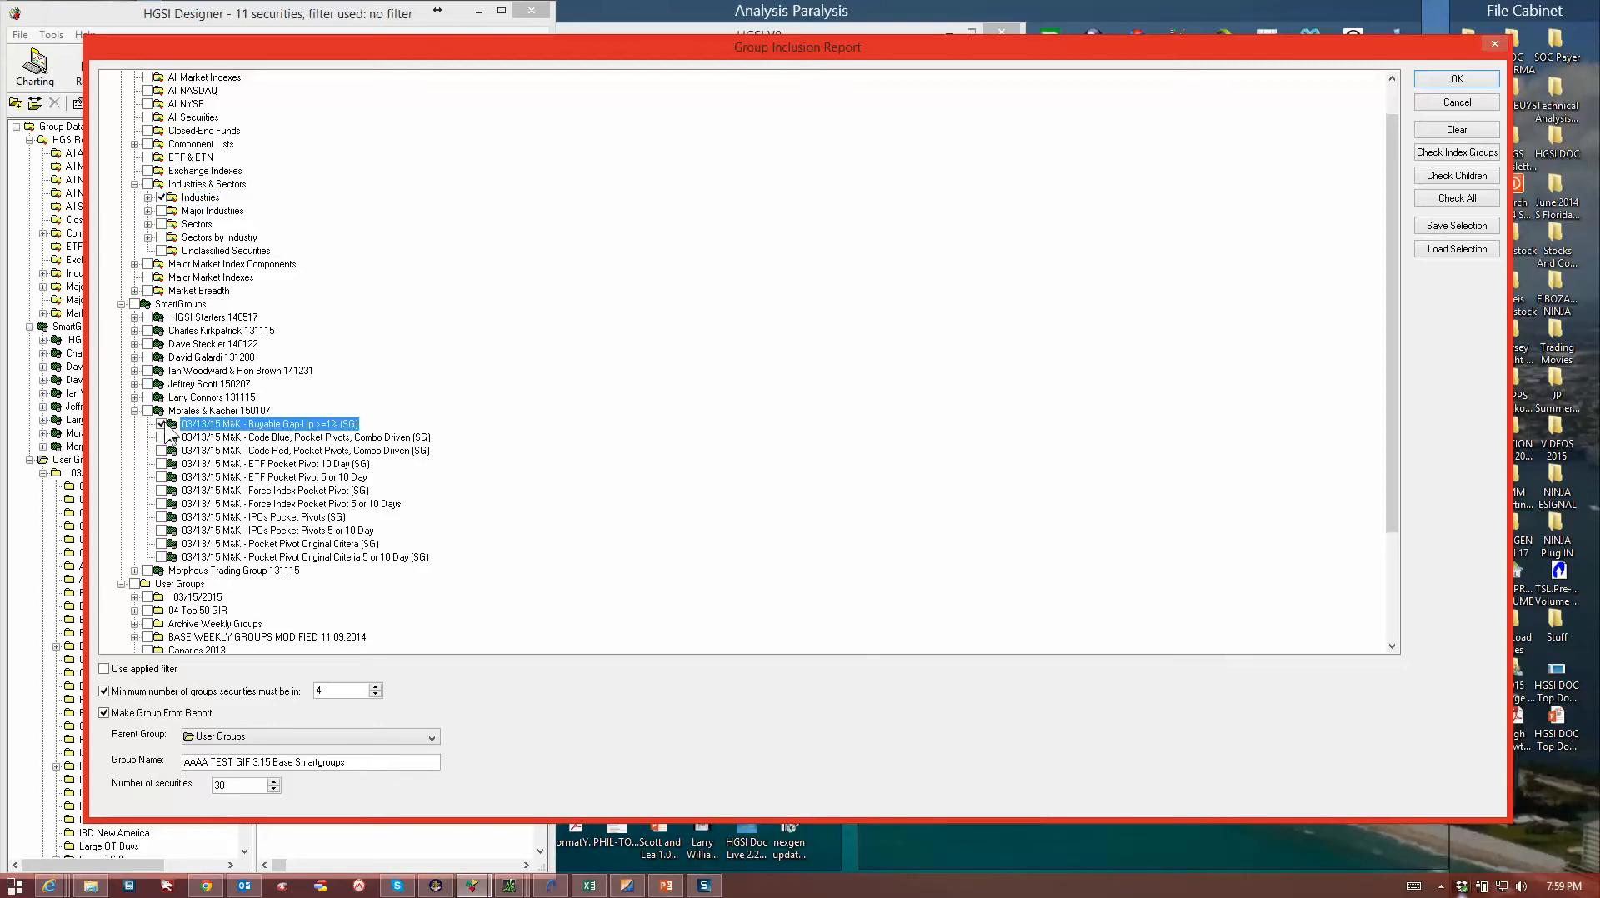
left_click(163, 438)
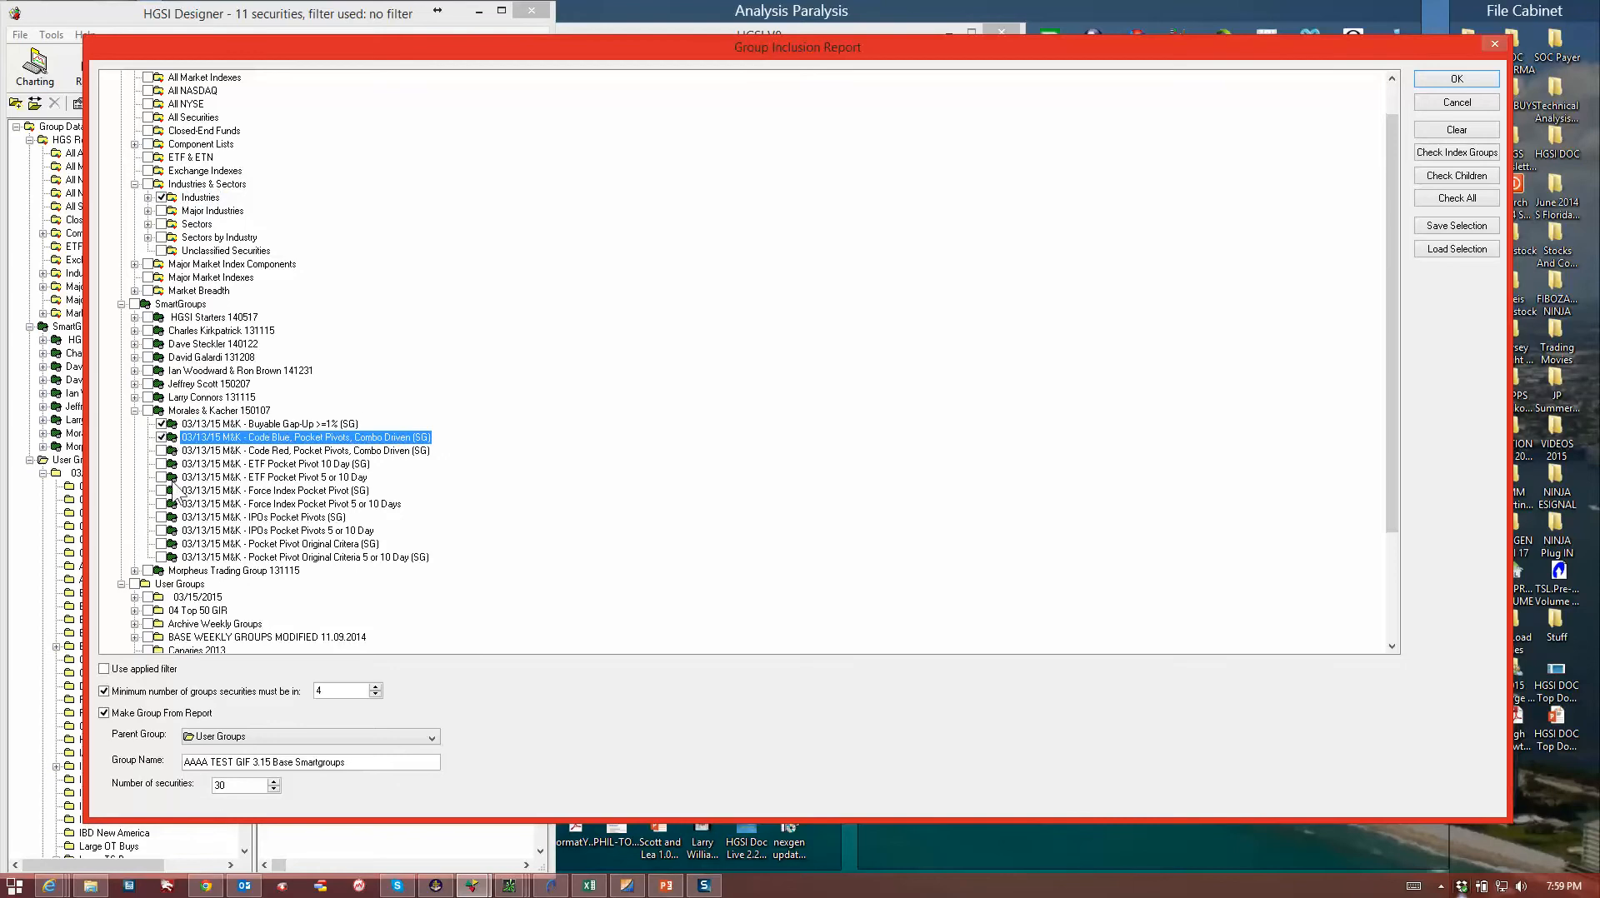
left_click(161, 558)
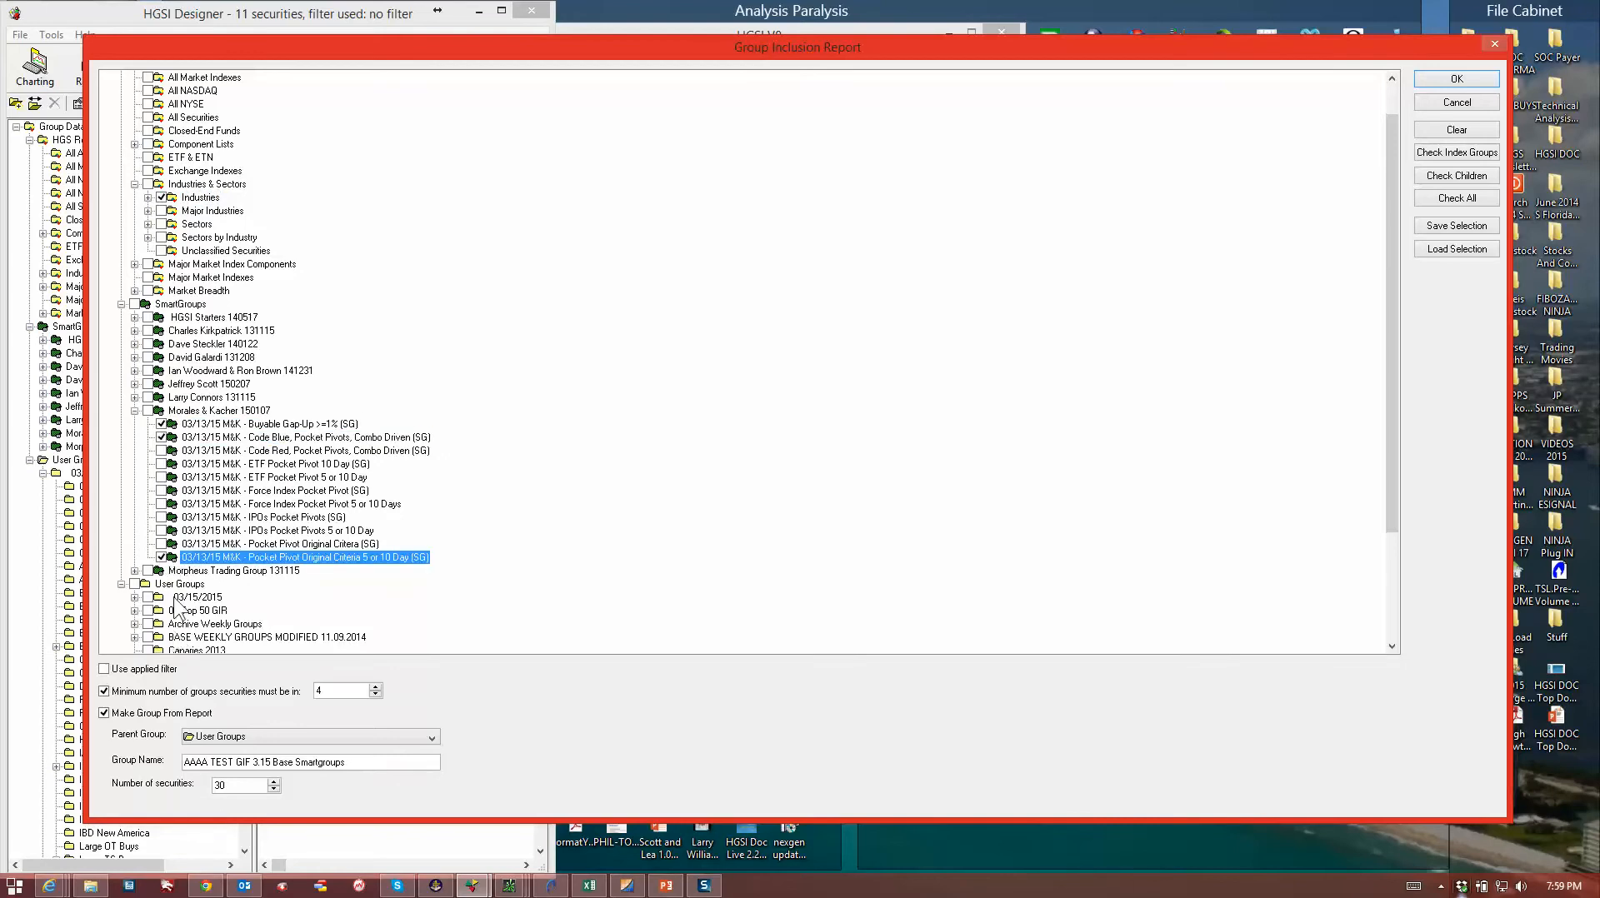
Include the 150207 SmartGroup's 3X Big Volume in Uptrend, Breakout from Squeeze, PB to 50 Day MA with Kahuna, and Squeezing Potential PSAR Reversal to Upside
left_click(135, 384)
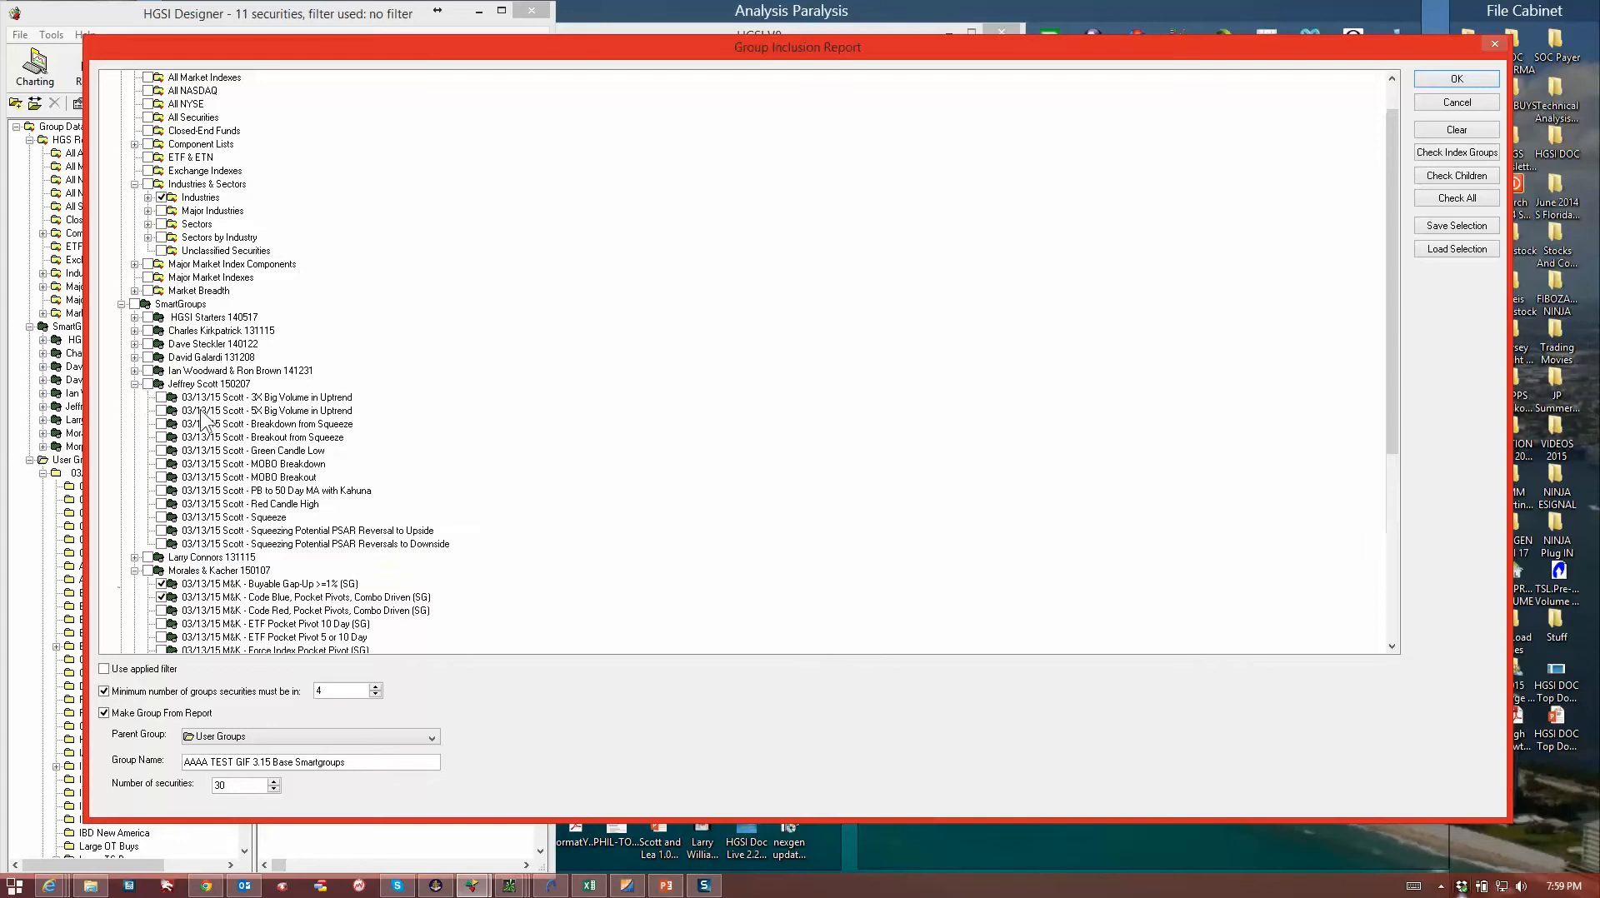
left_click(162, 397)
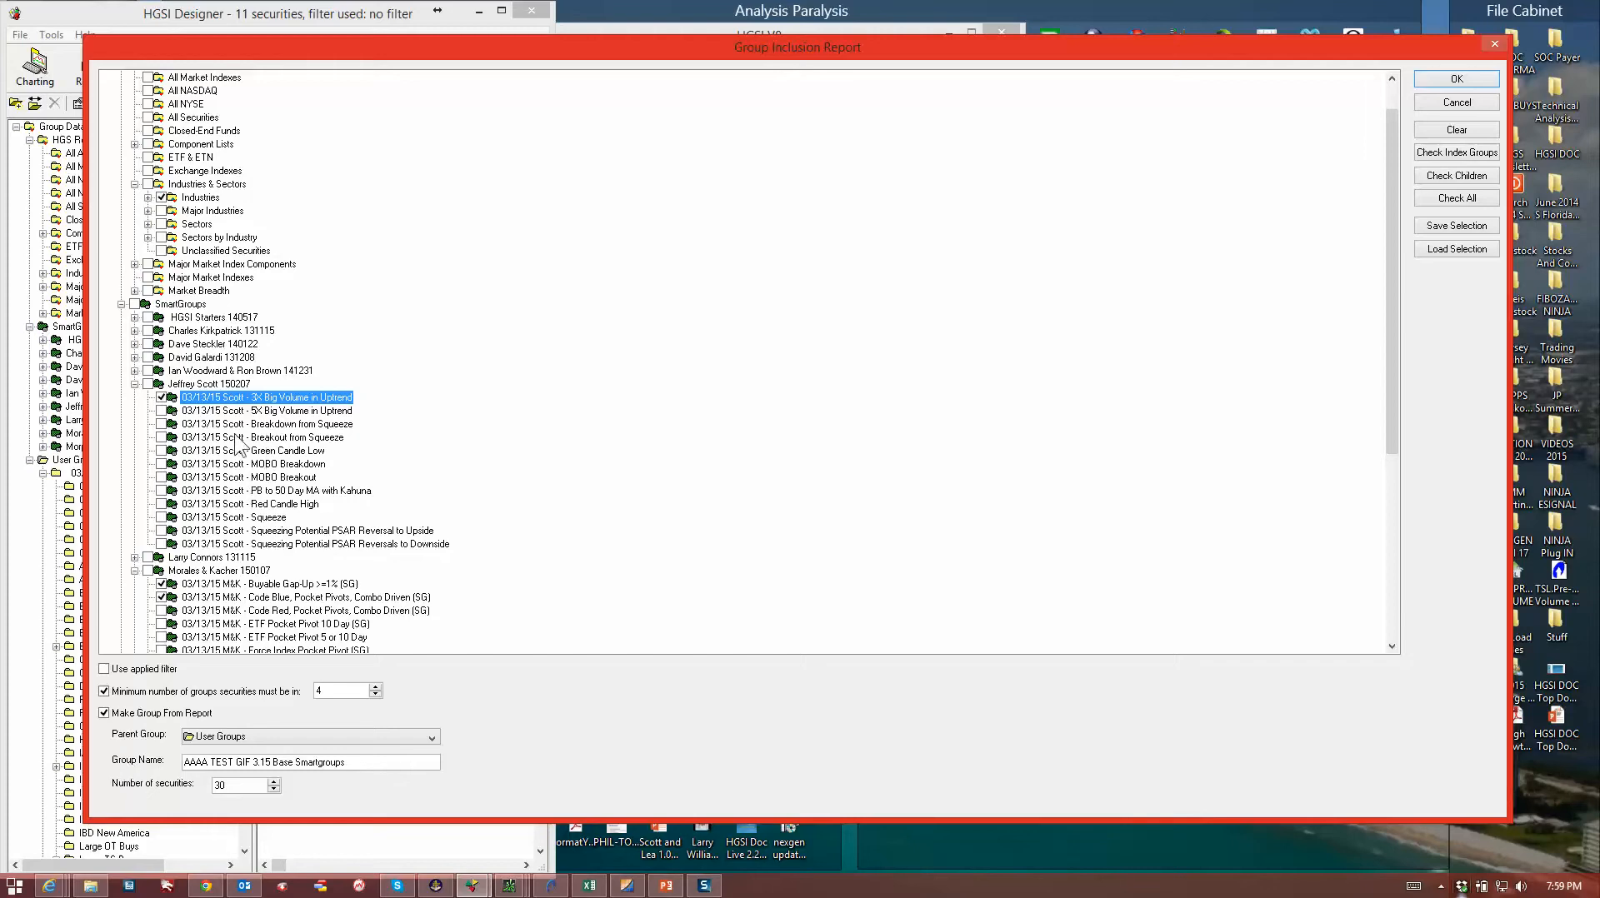
left_click(163, 438)
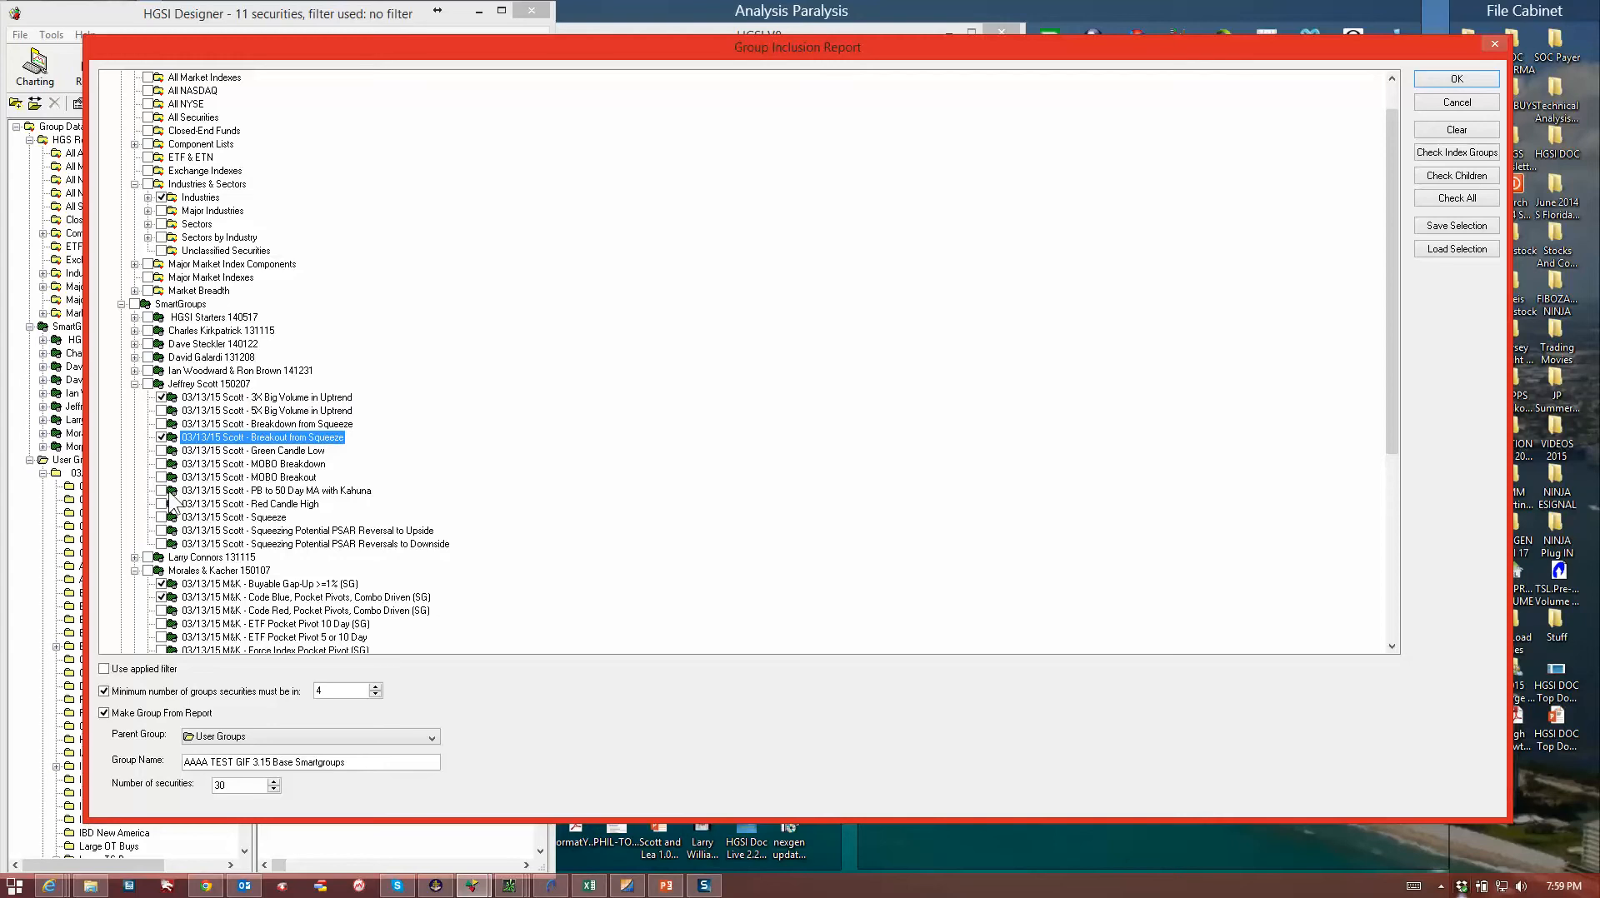
left_click(163, 491)
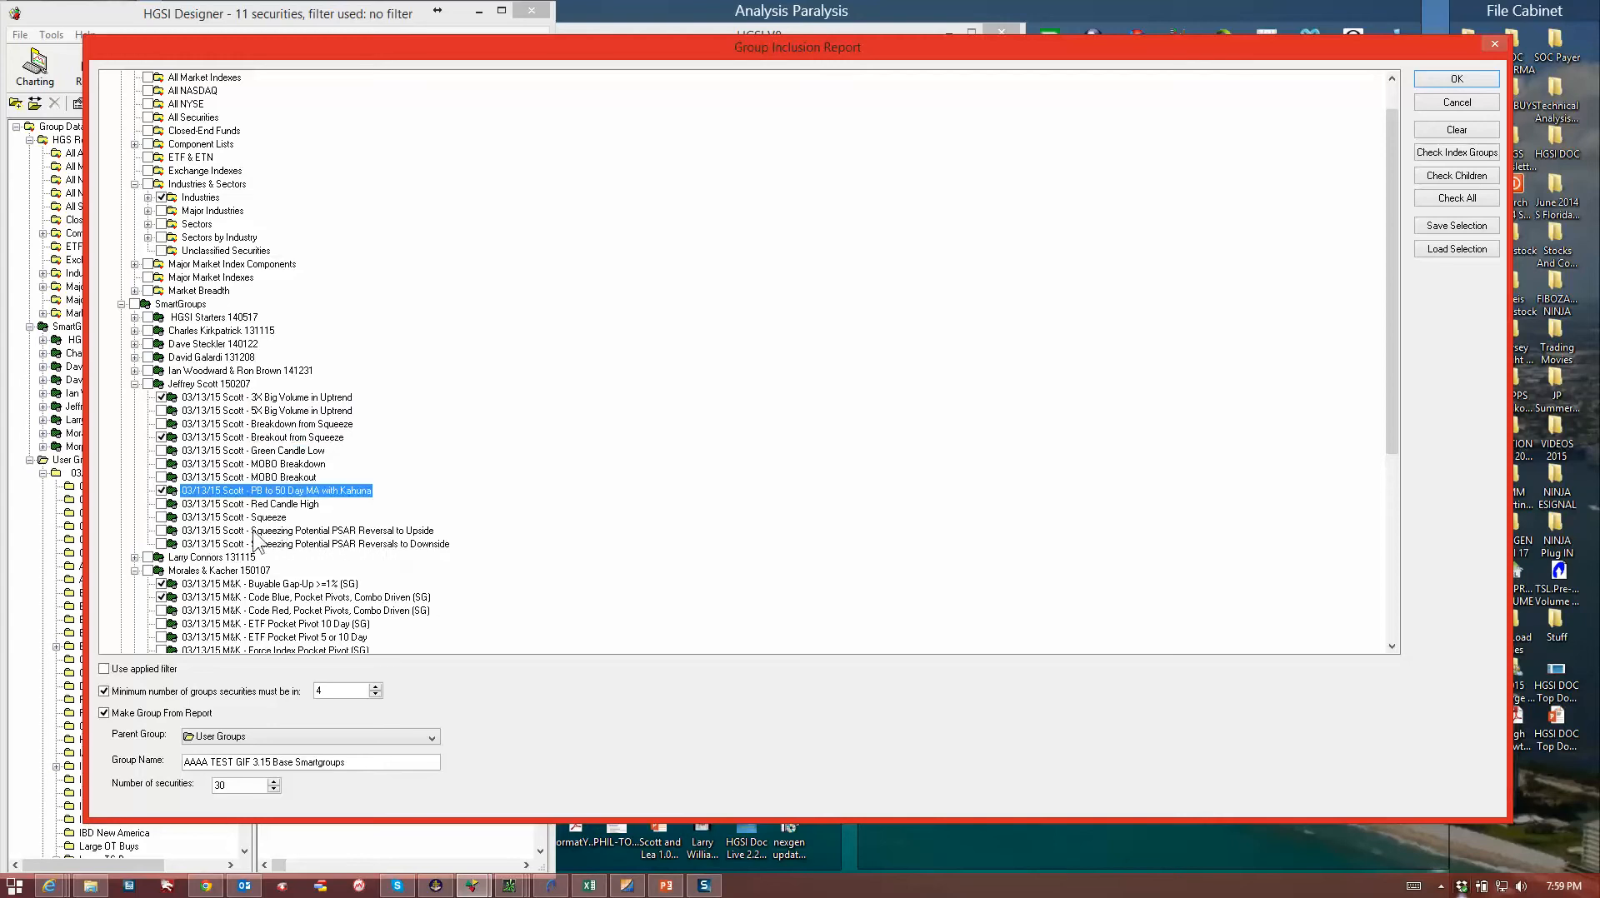
left_click(164, 531)
left_click(162, 531)
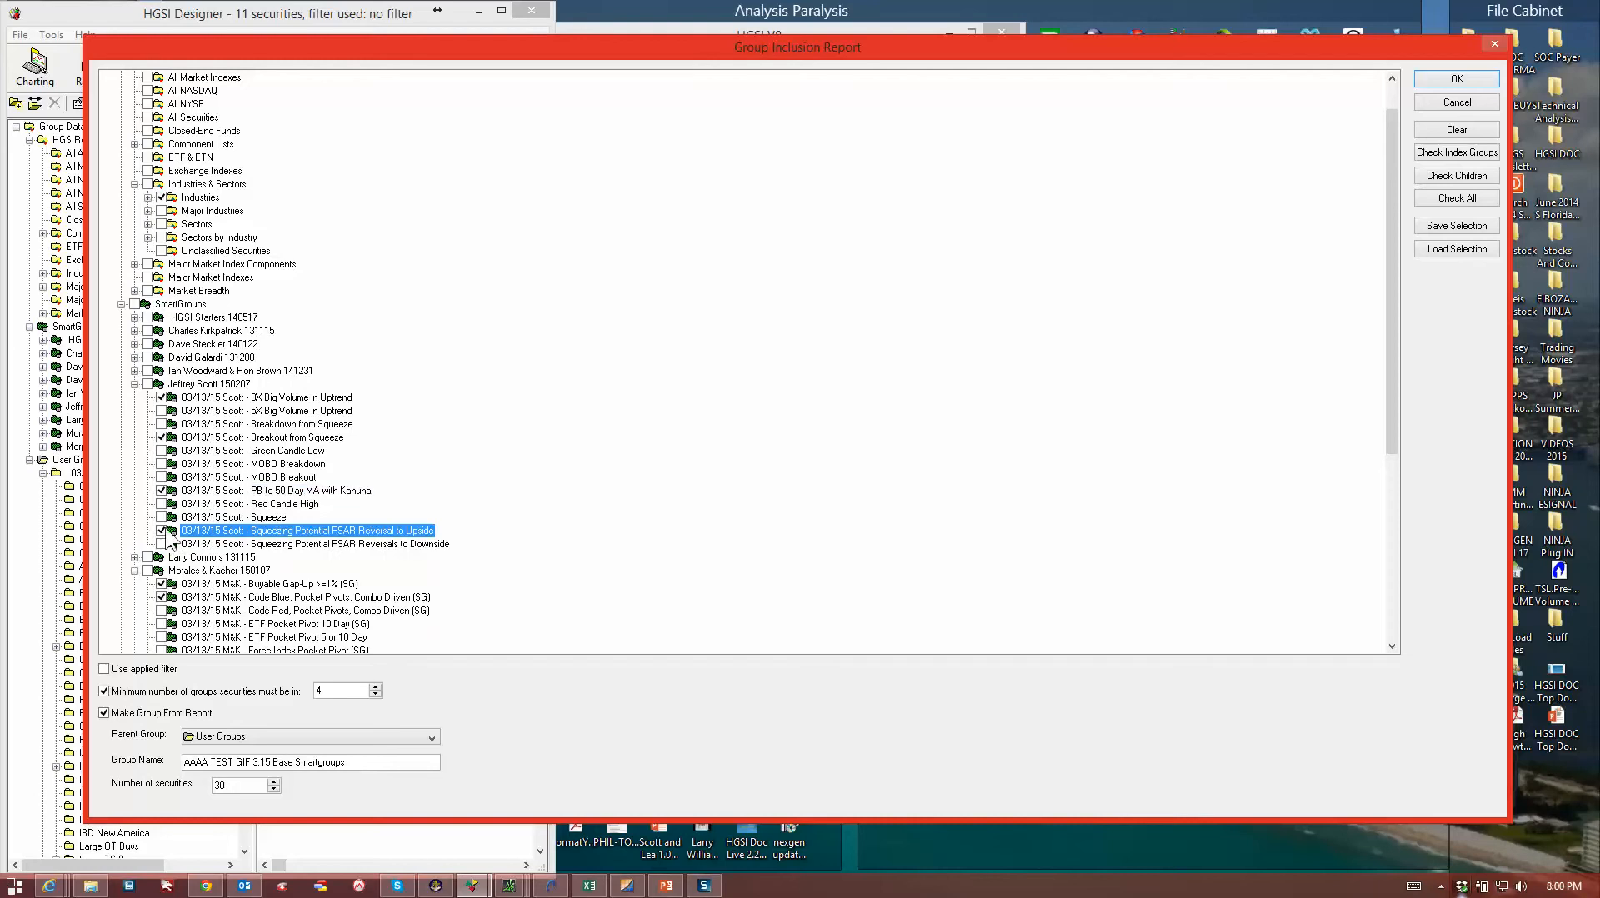
From the 141231 SmartGroup, include the three "Best" groups, Consistent Earnings Growth, Demand Short Term SG Style Growth Stocks, and ERG 240 Strong EPS RS GRP
left_click(135, 371)
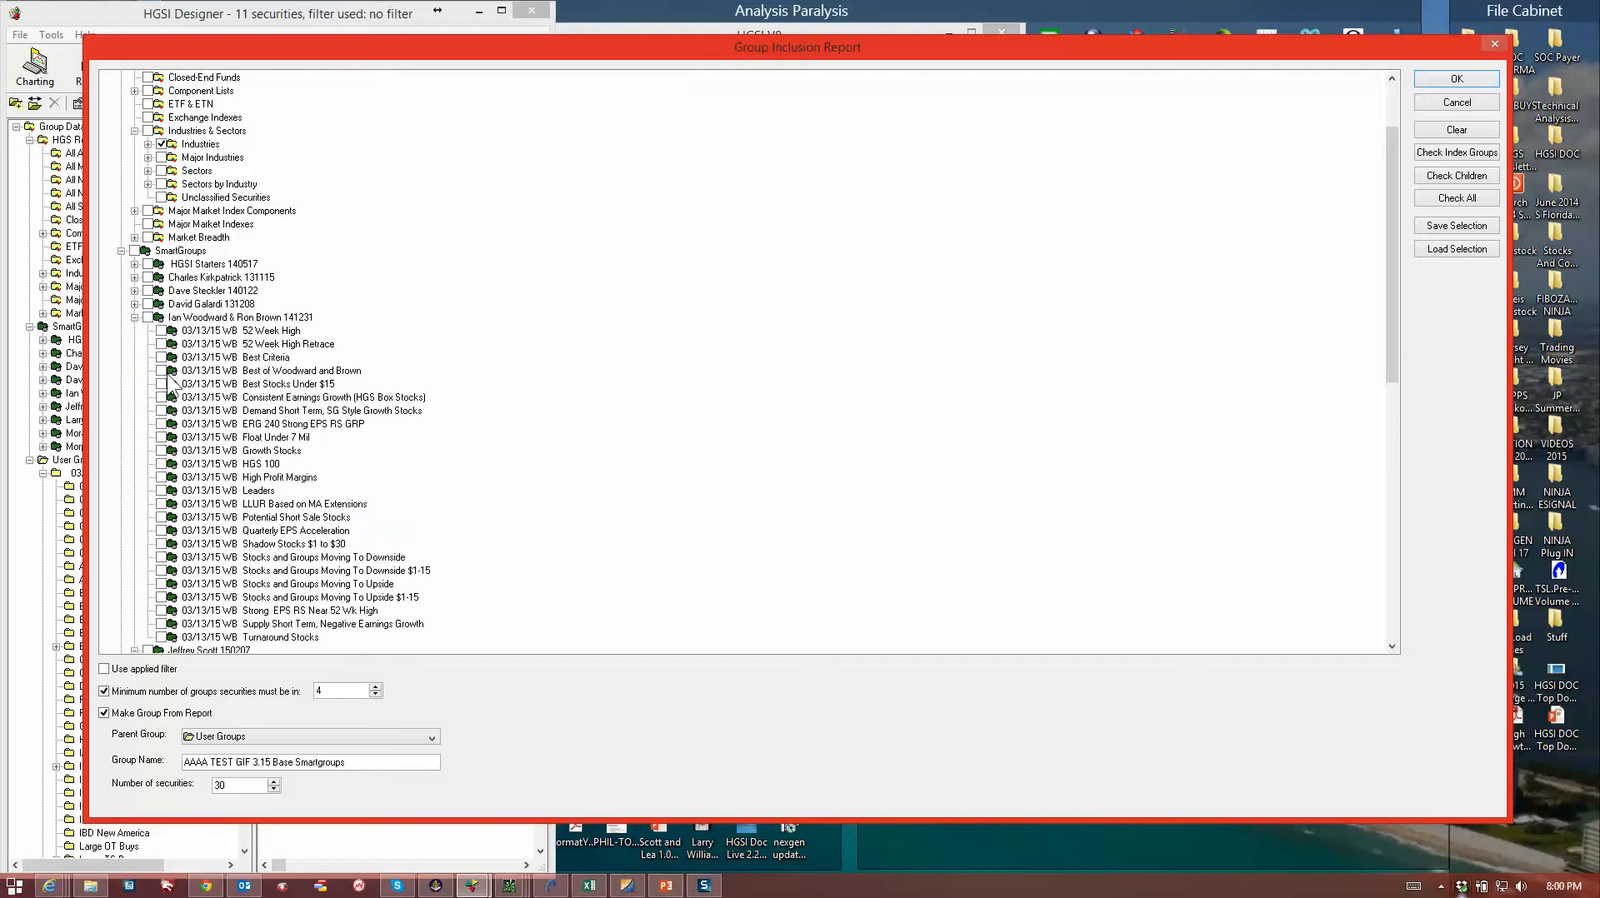
left_click(162, 356)
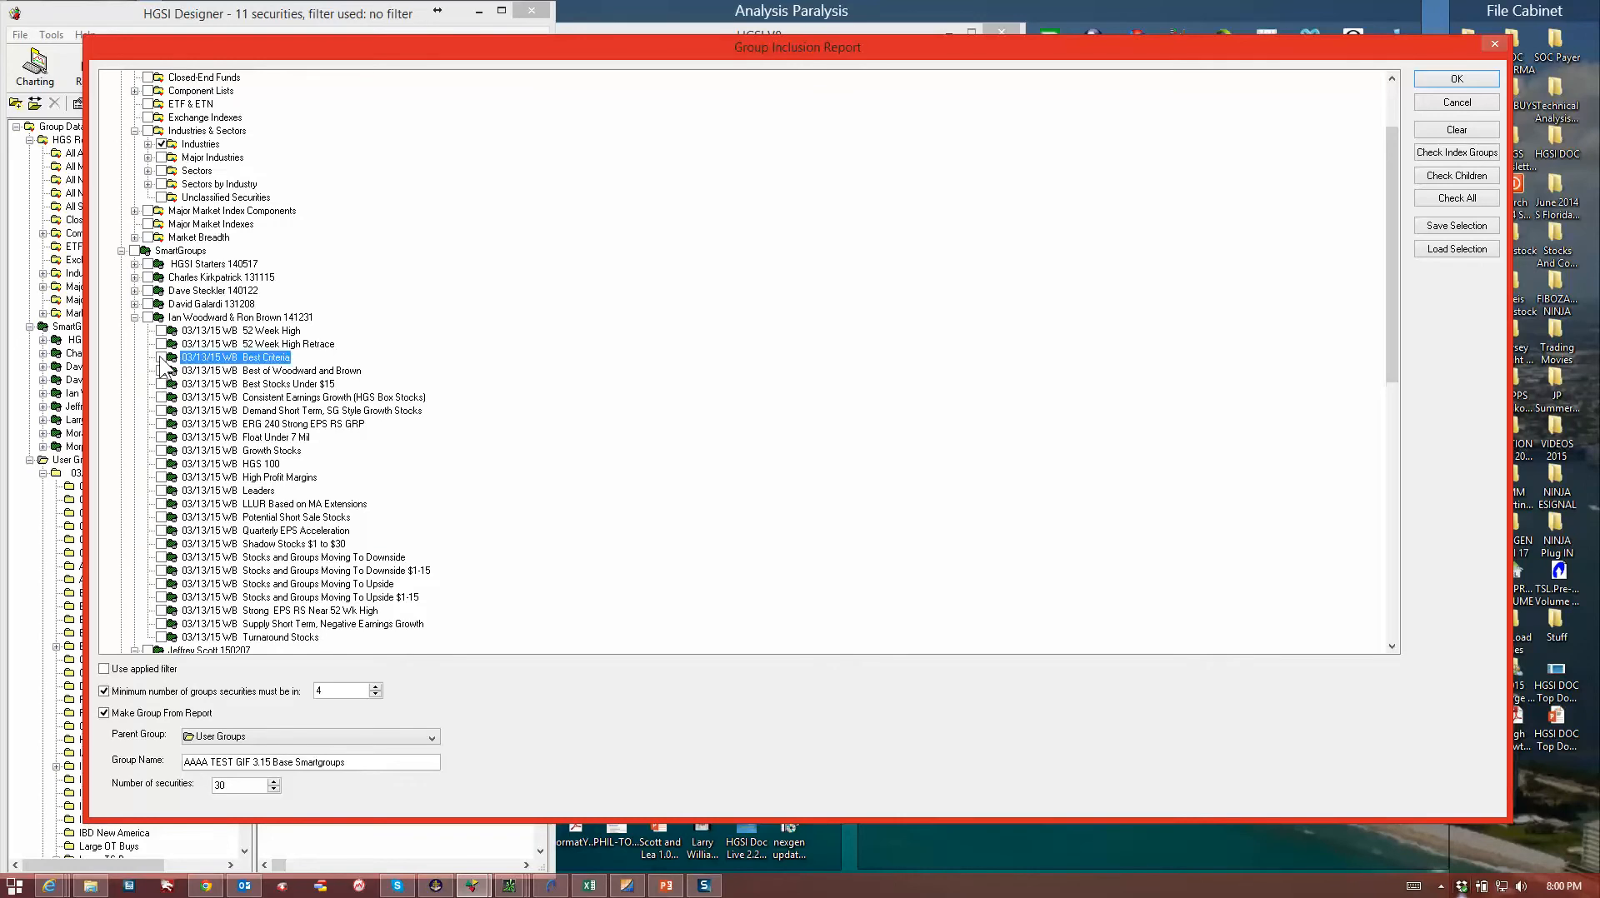
left_click(162, 371)
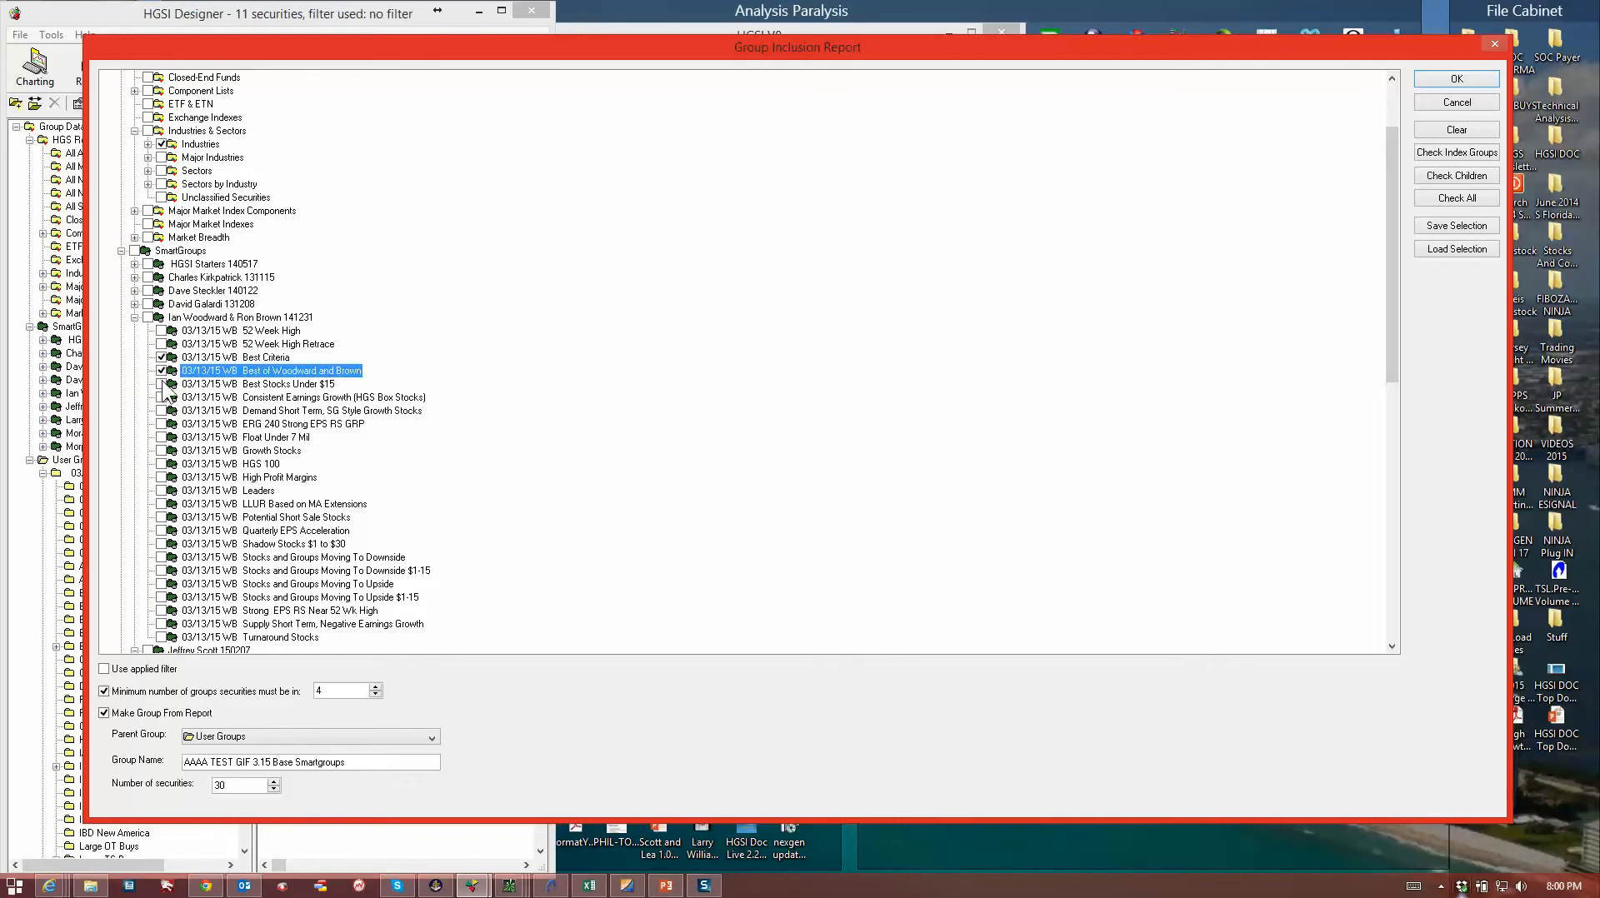
left_click(163, 385)
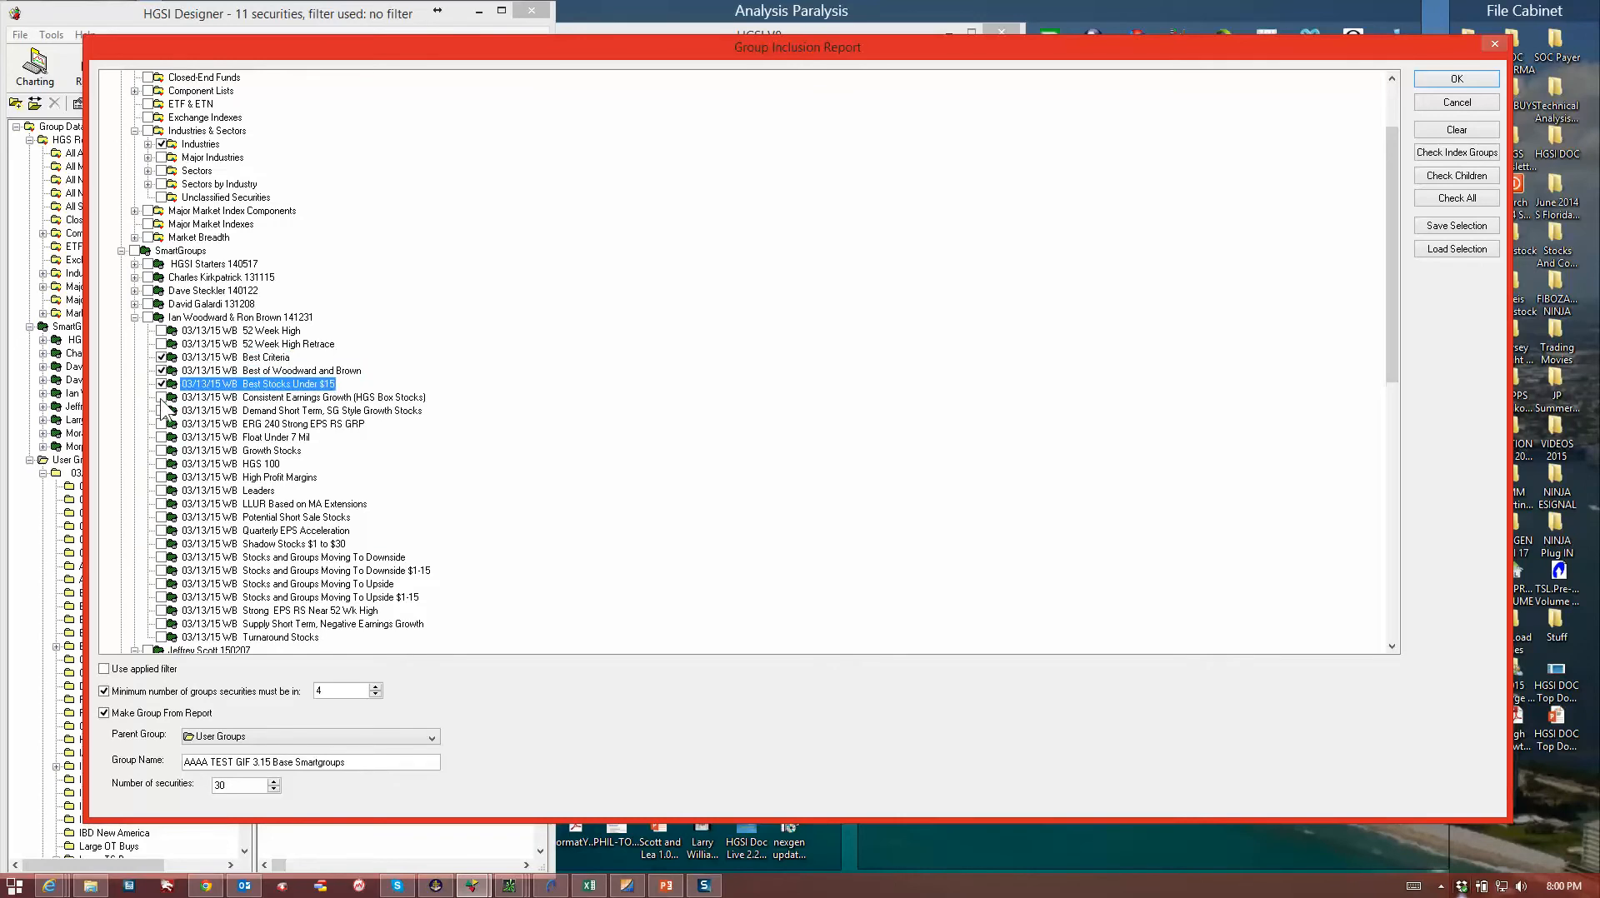
left_click(163, 398)
left_click(162, 411)
left_click(163, 424)
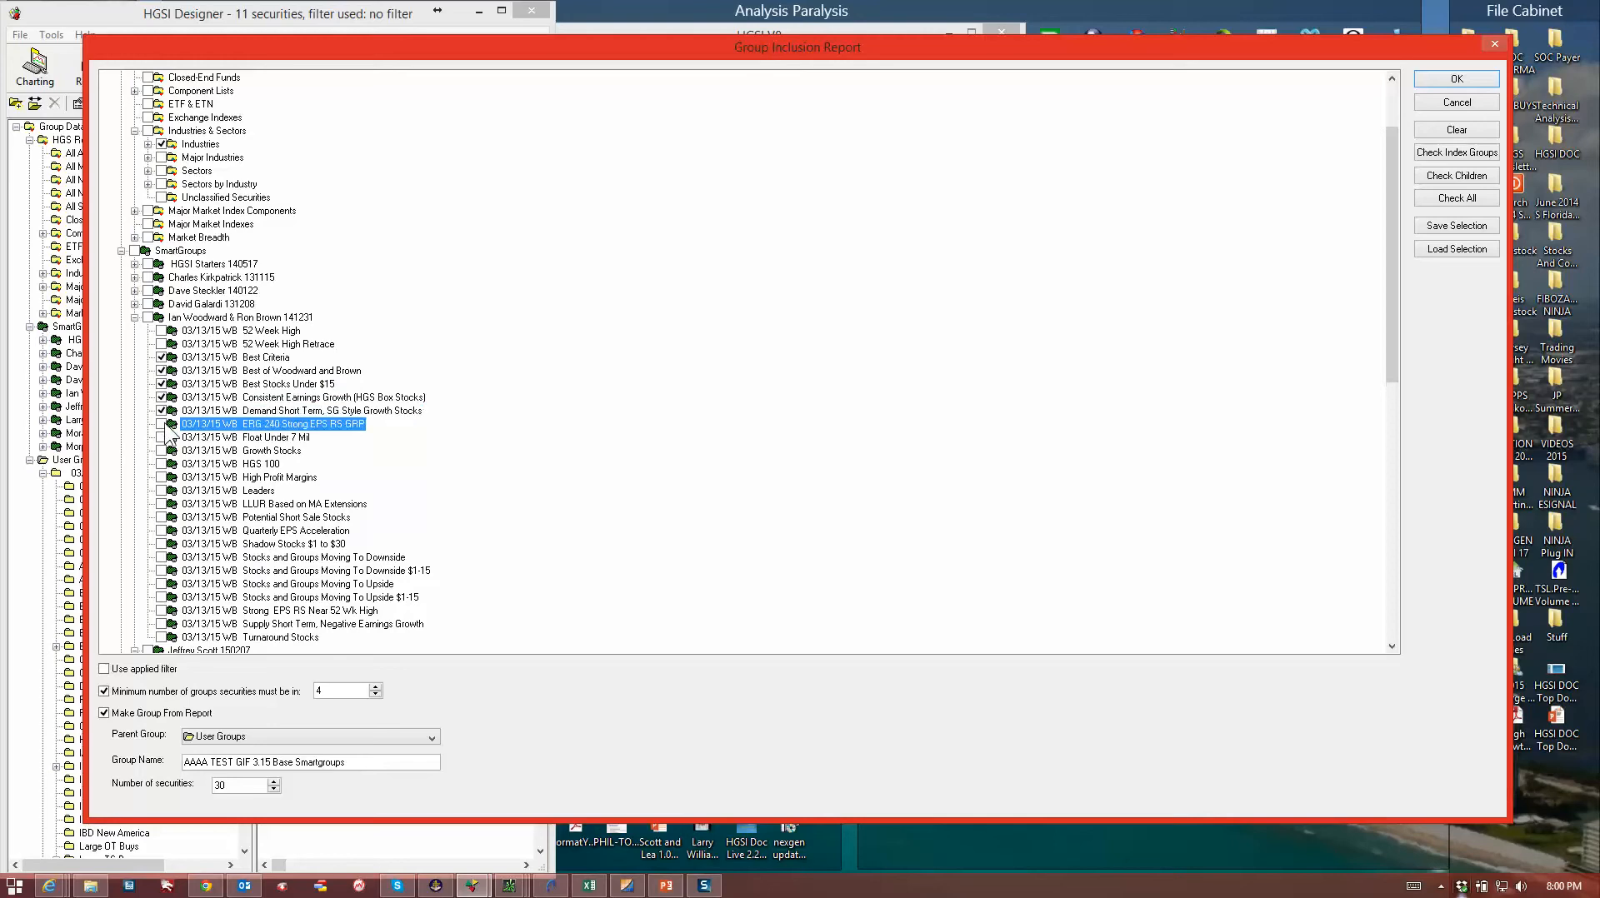
Include the WB Growth Stocks, HGS 100, High Profit Margins, Leaders, and LLUR Based on MA Extensions groups
left_click(162, 451)
left_click(162, 464)
left_click(162, 465)
left_click(163, 478)
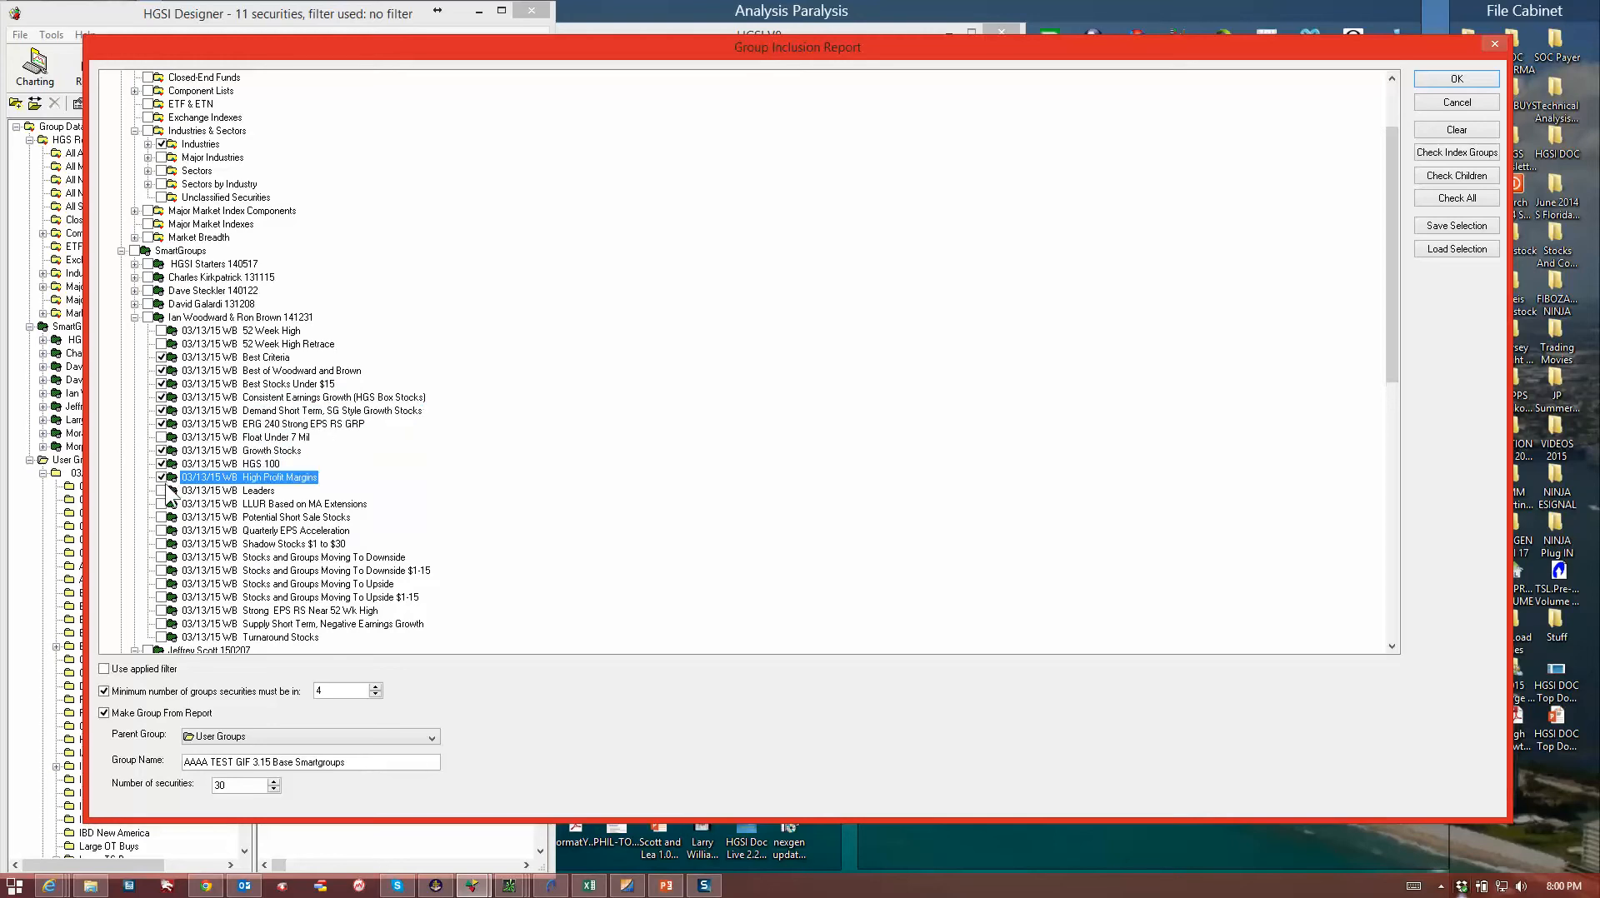
left_click(163, 490)
left_click(162, 505)
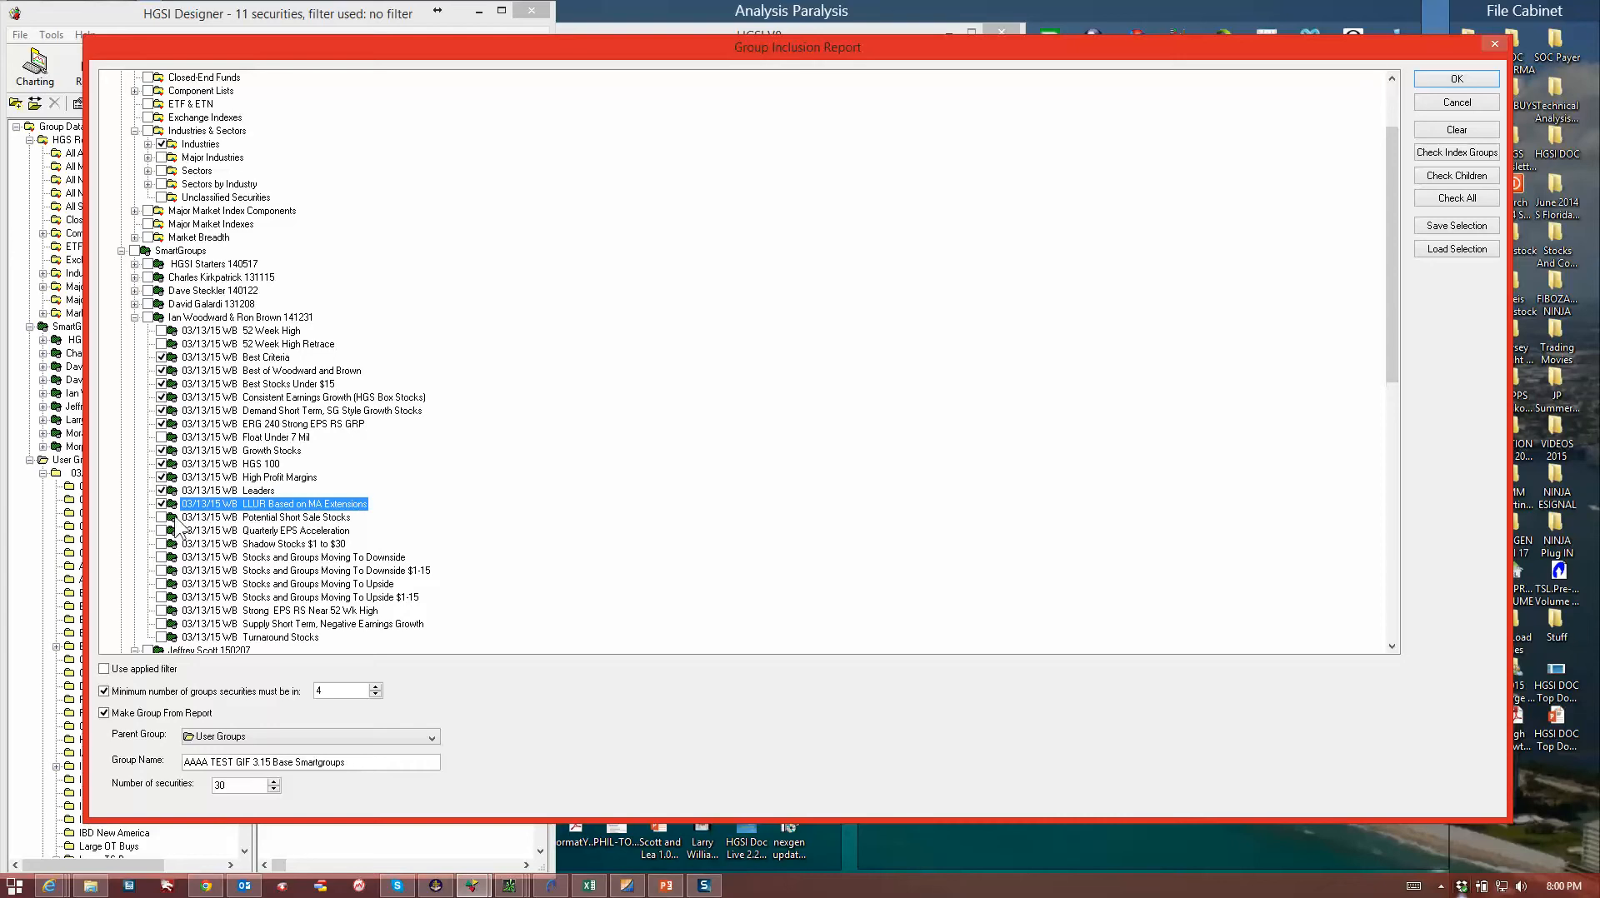
Include WB Quarterly EPS Acceleration, Shadow Stocks $1 to $30, both Stocks and Groups Moving To Upside groups, and Strong EPS RS Near 52 Wk High
left_click(163, 531)
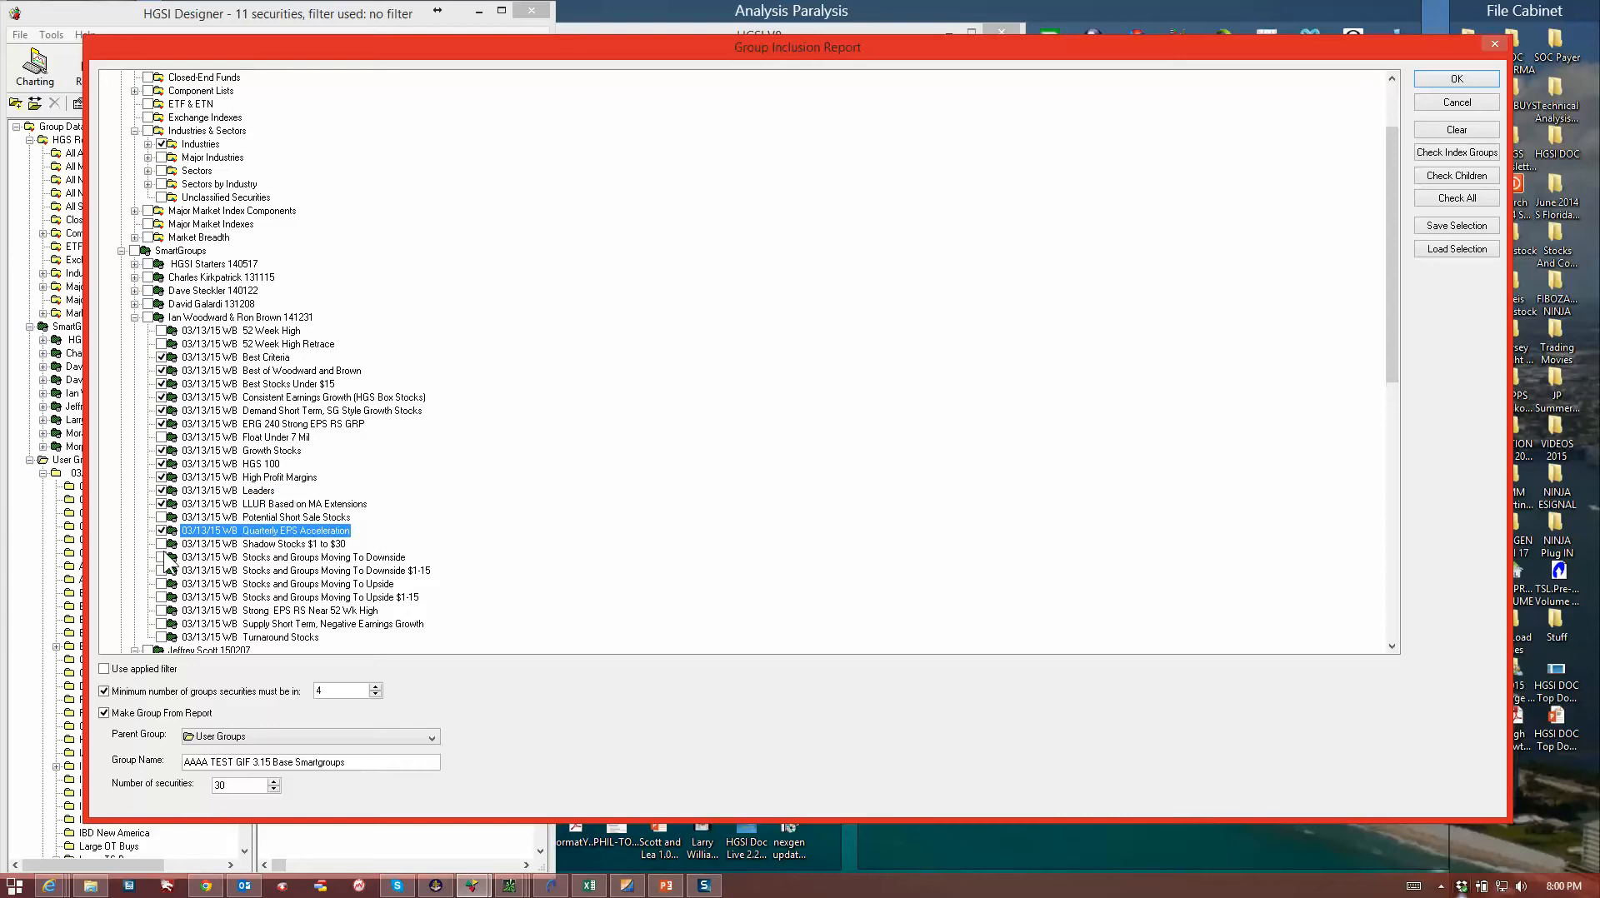
left_click(162, 544)
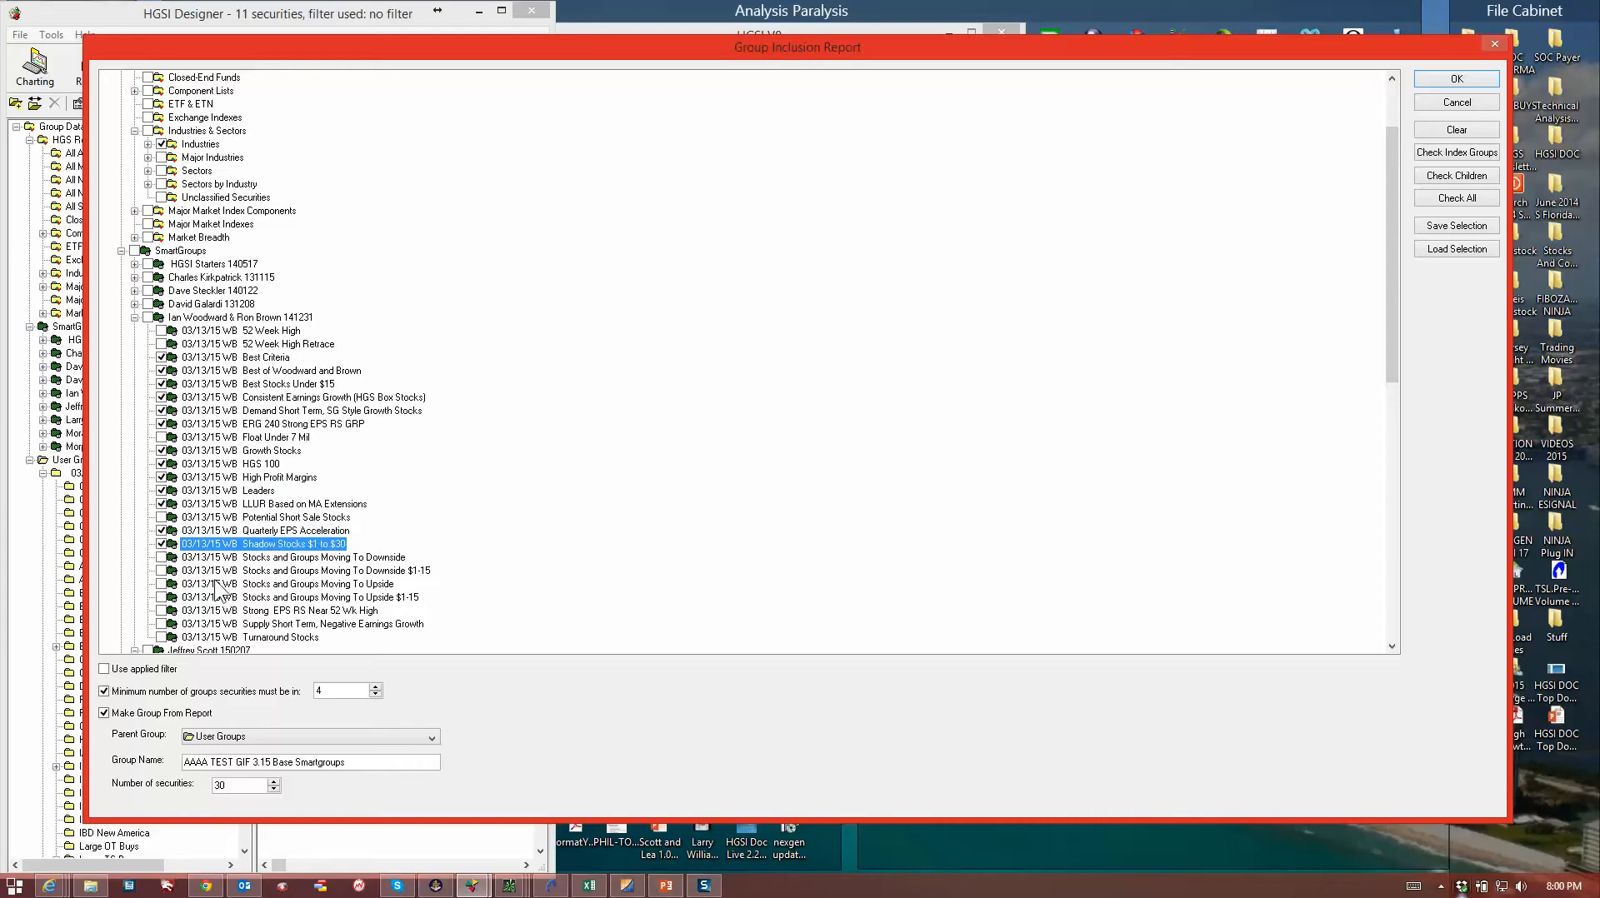
left_click(162, 585)
left_click(162, 596)
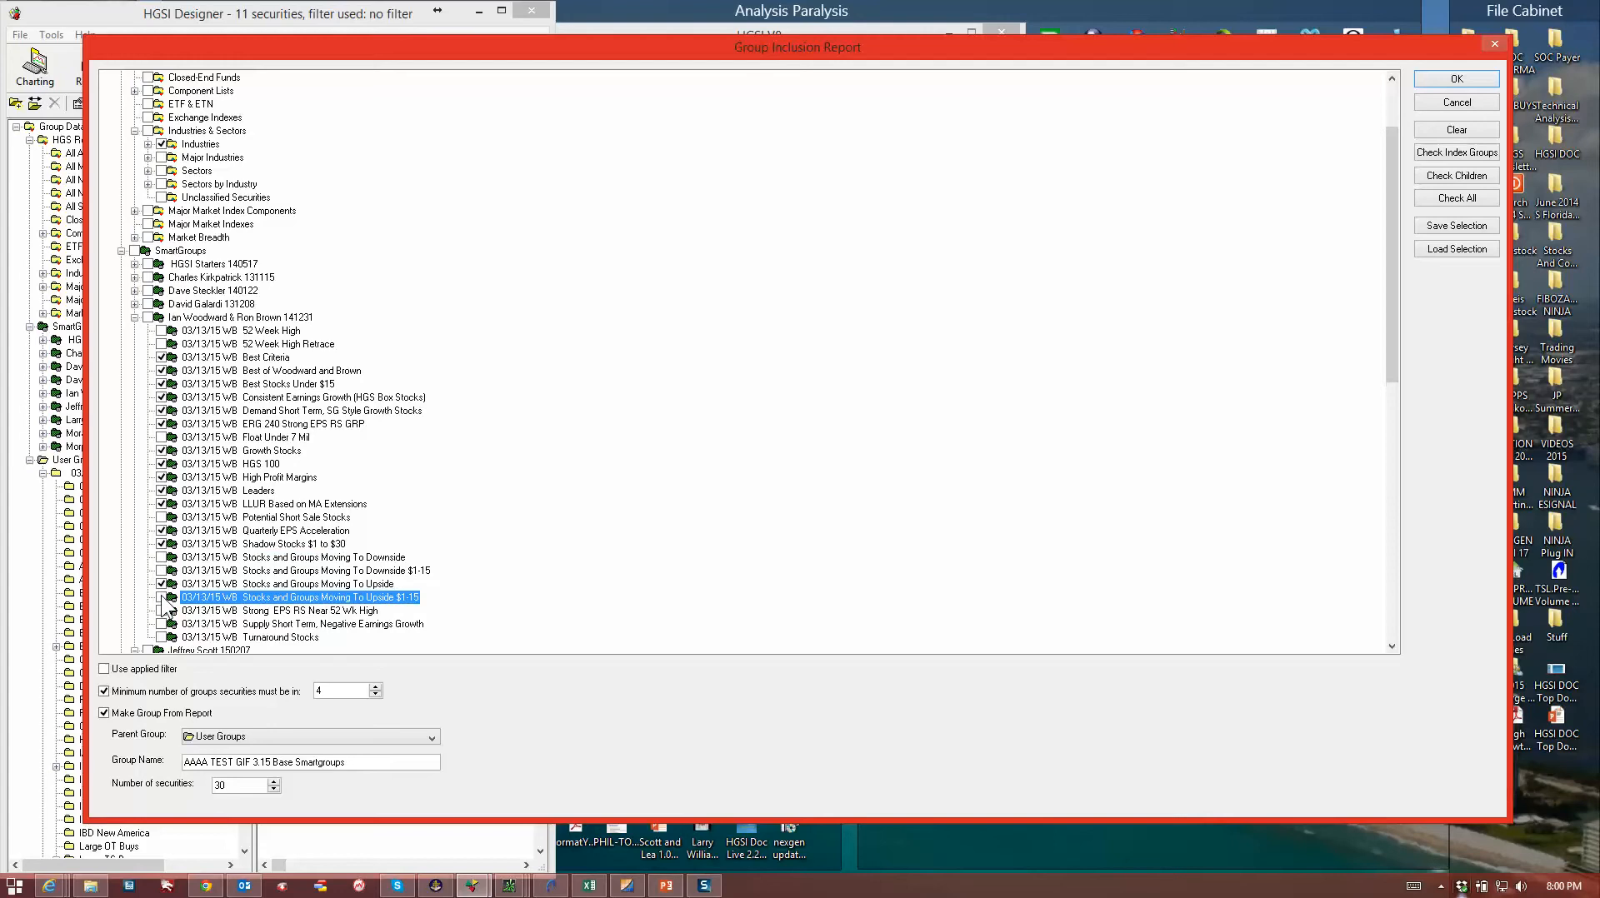
left_click(164, 613)
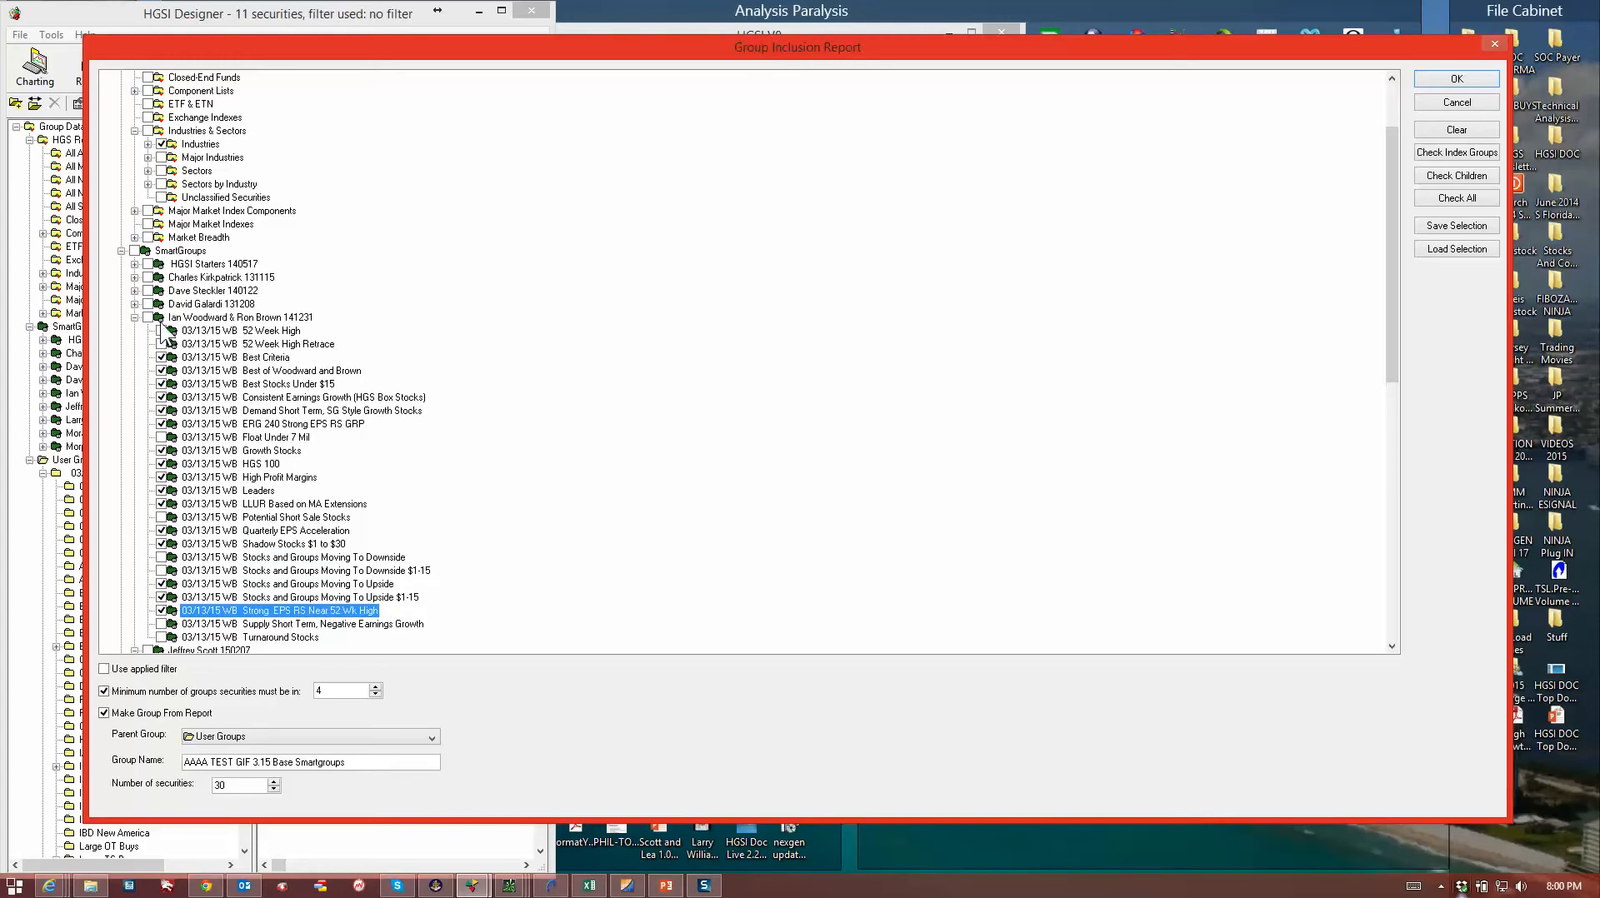
Include Sprinters from the 131208 SmartGroup, plus PZO Bullish and VZO Bullish from the 140122 SmartGroup
left_click(134, 304)
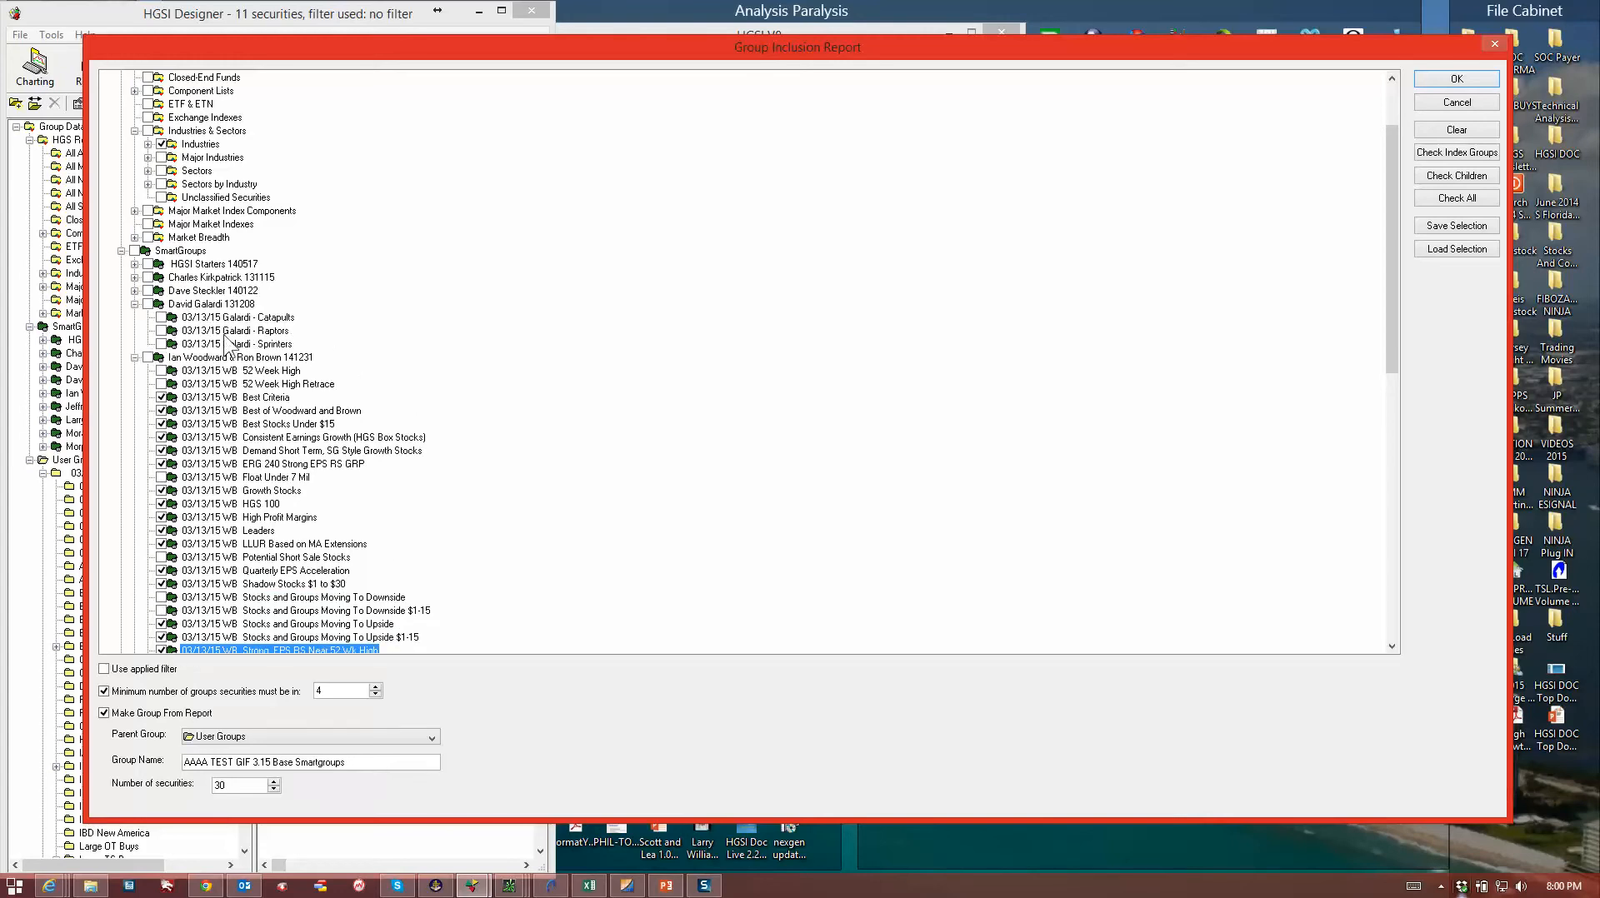
left_click(161, 344)
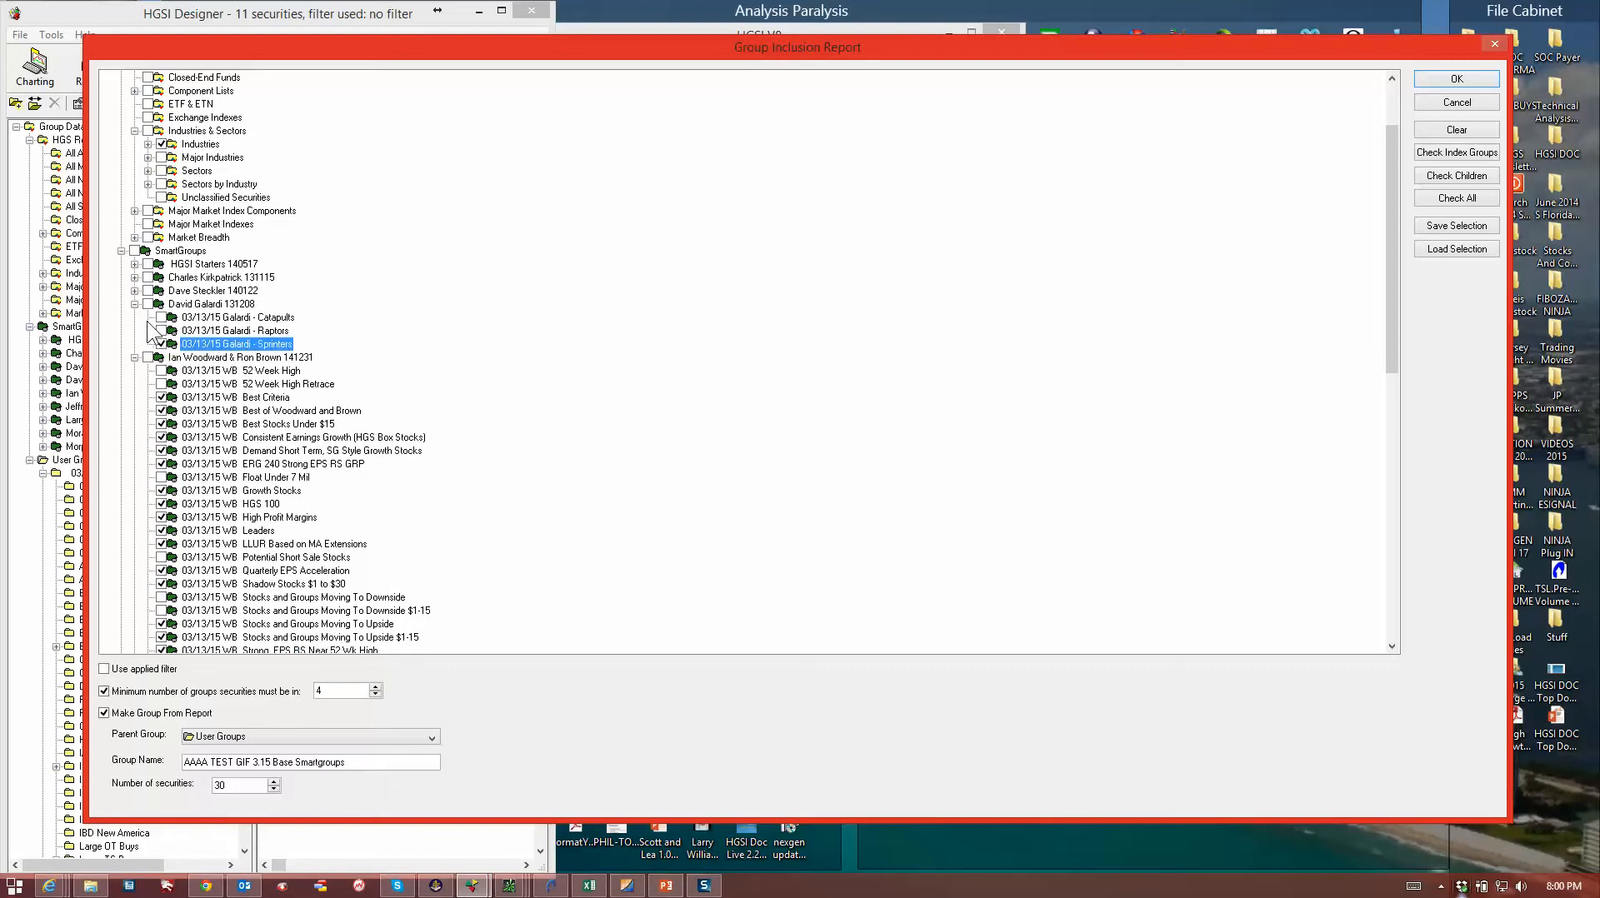
left_click(134, 291)
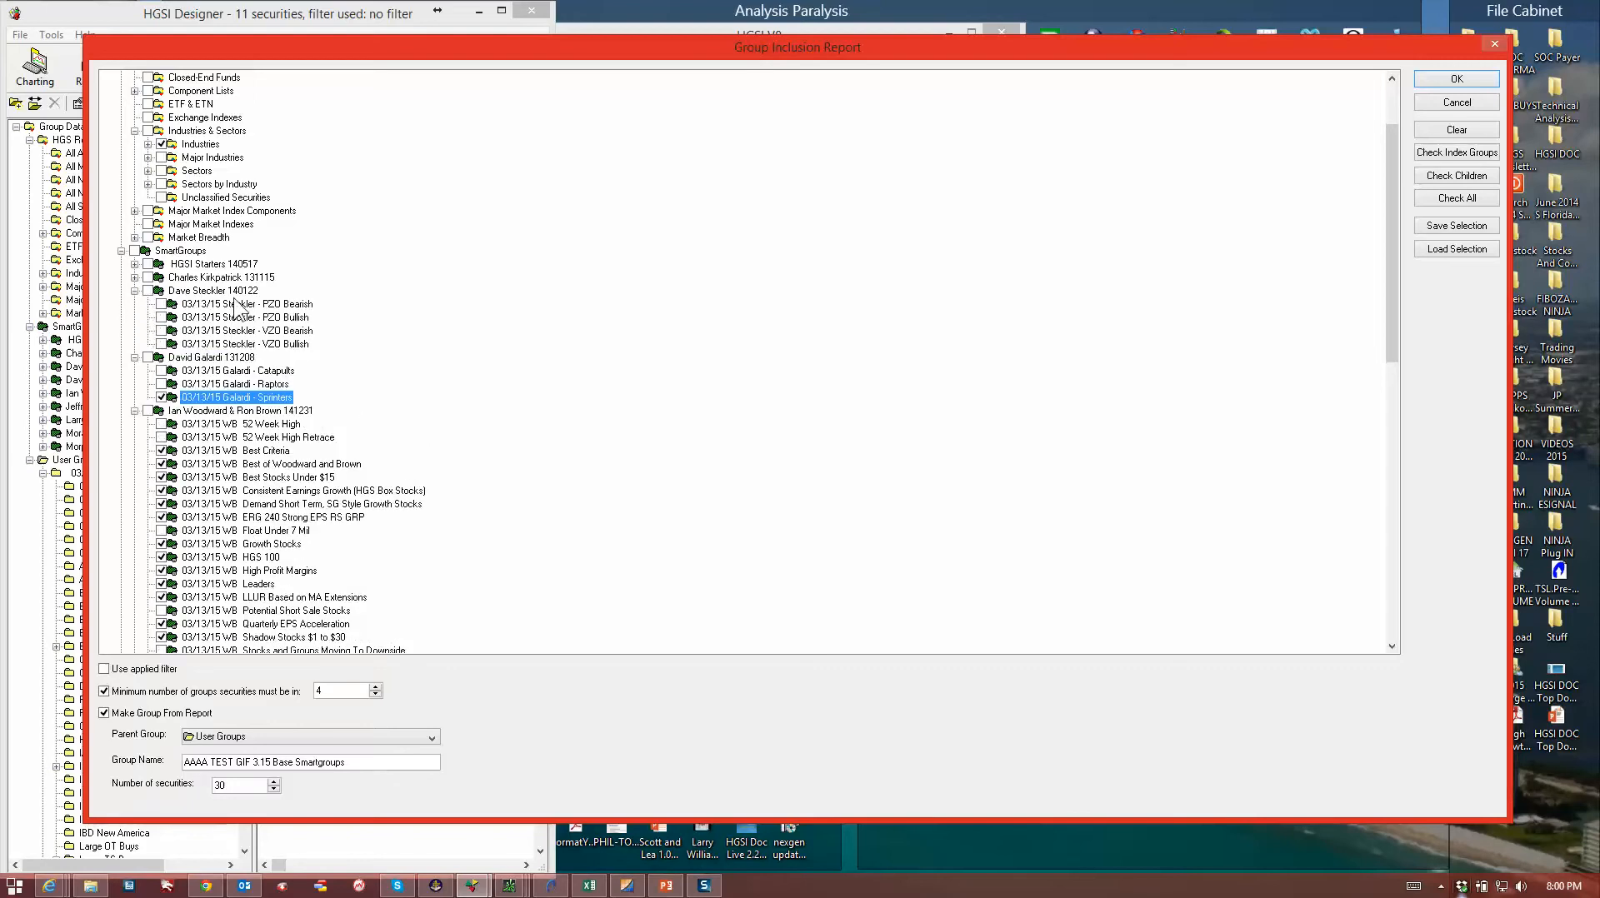
left_click(162, 318)
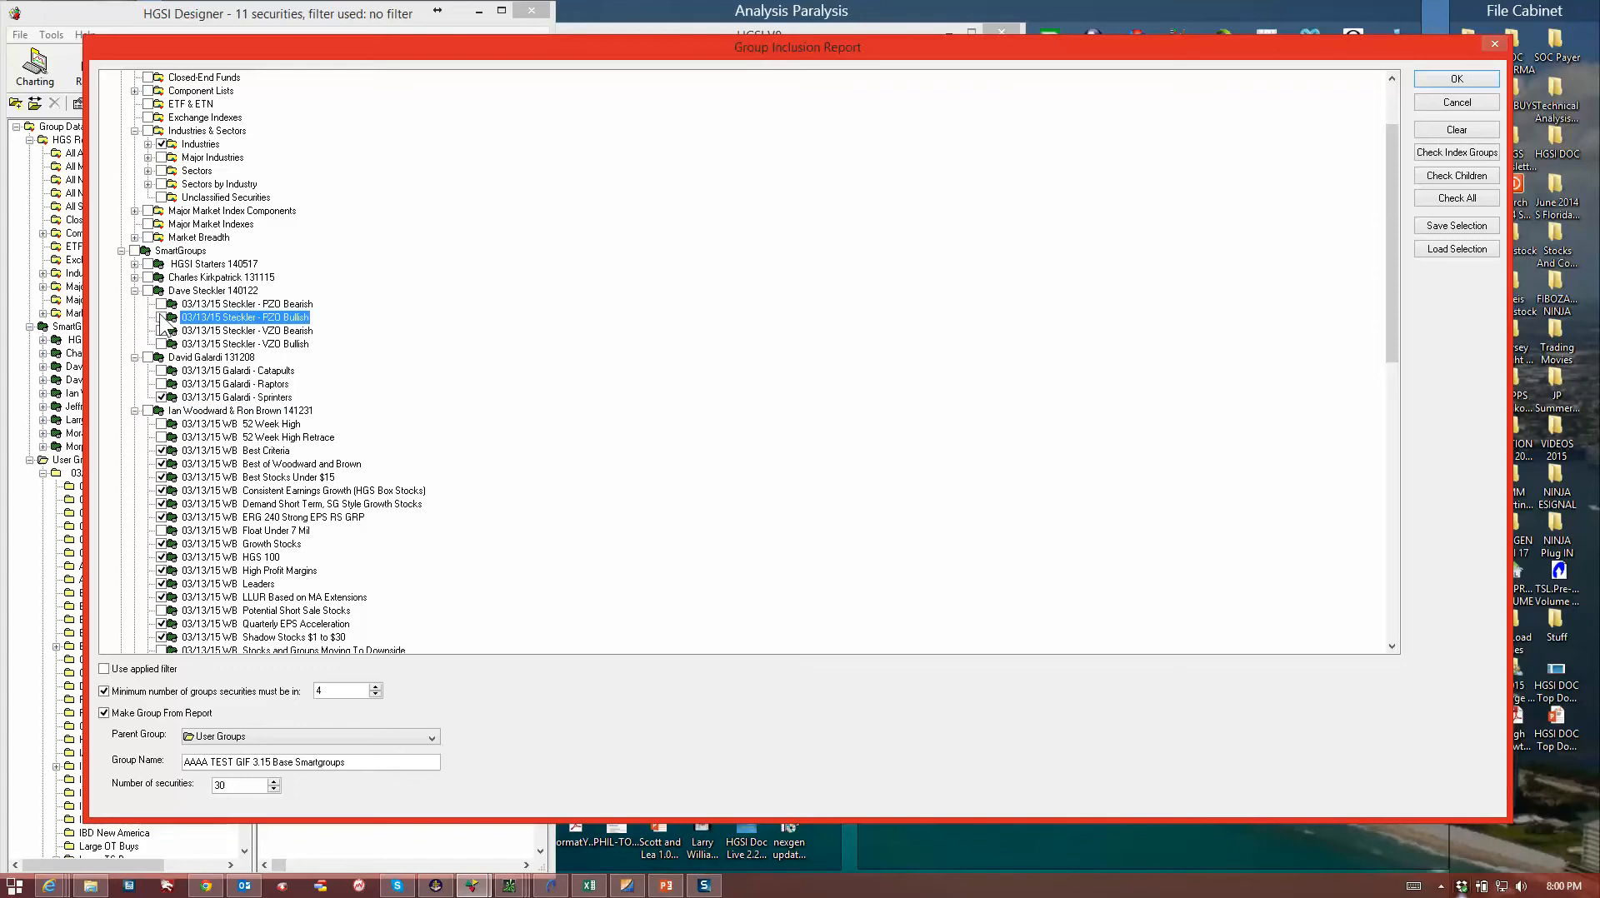
left_click(162, 344)
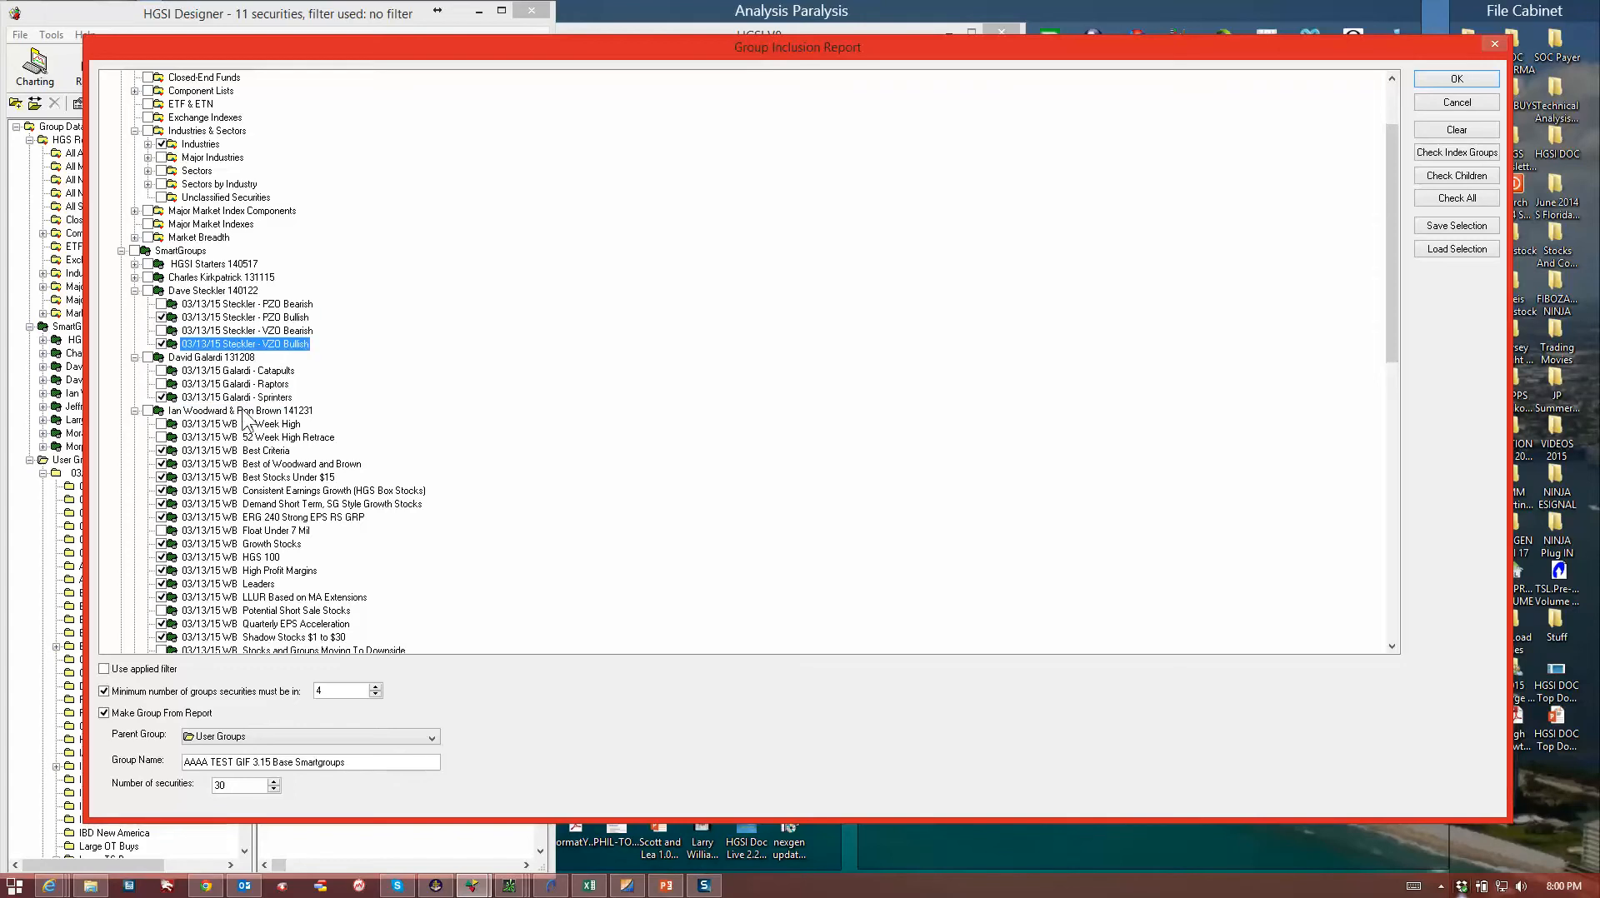
left_click(134, 264)
left_click(134, 264)
Save the current group selection as "Best Smartgruoups for GIF 3.15.2015"
left_click(1472, 229)
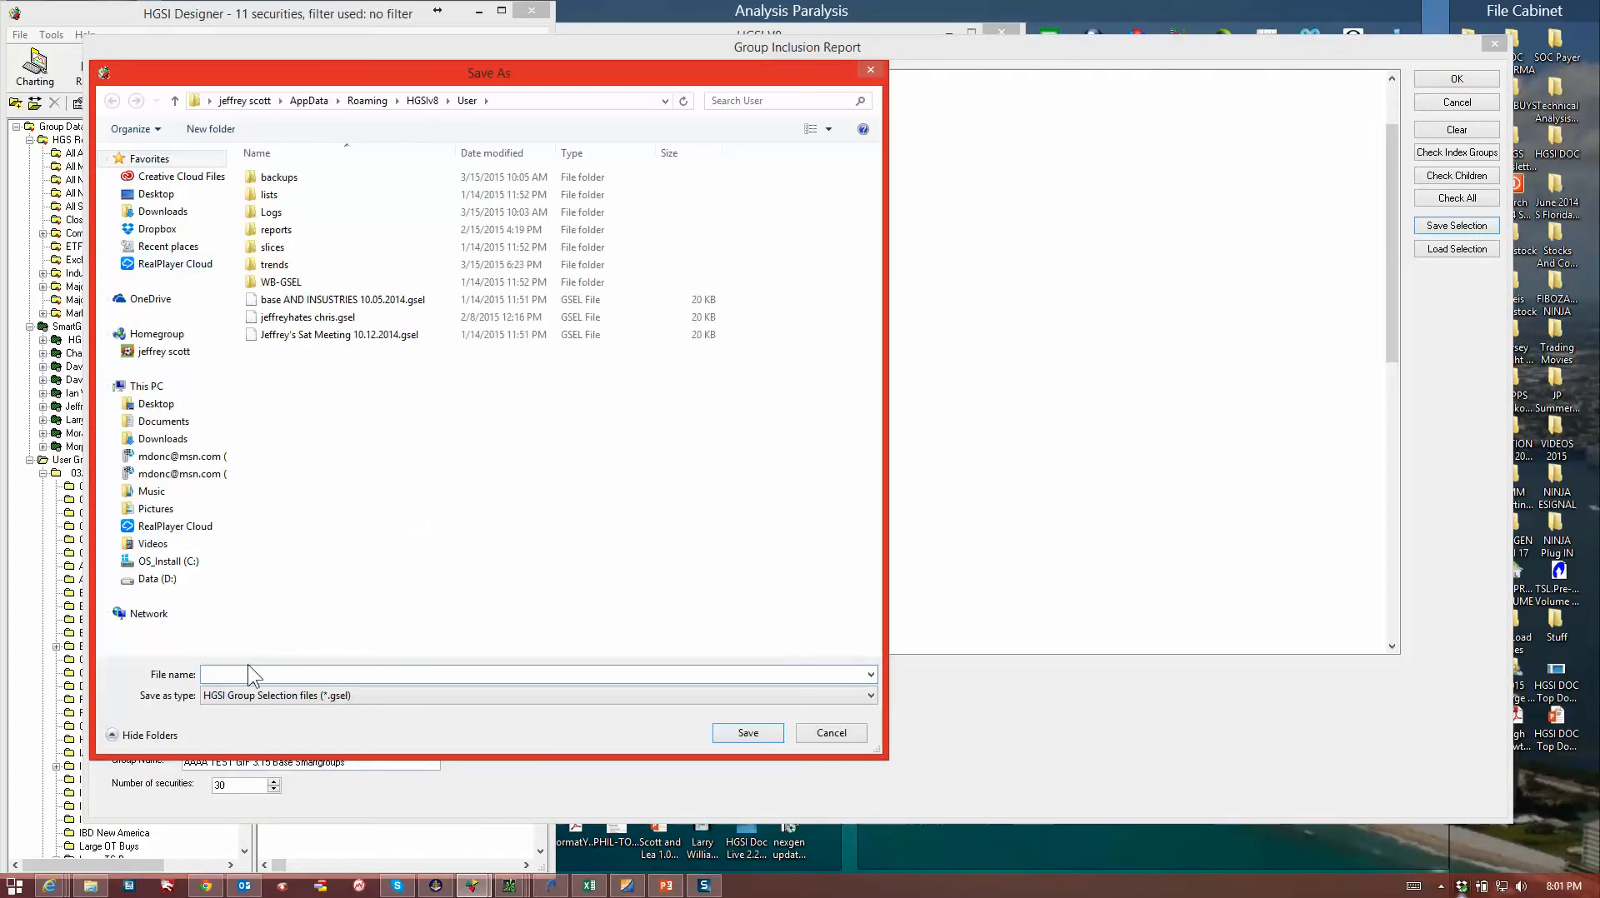
type("Best Smartgruoups for GIF 3.15.2015")
left_click(745, 737)
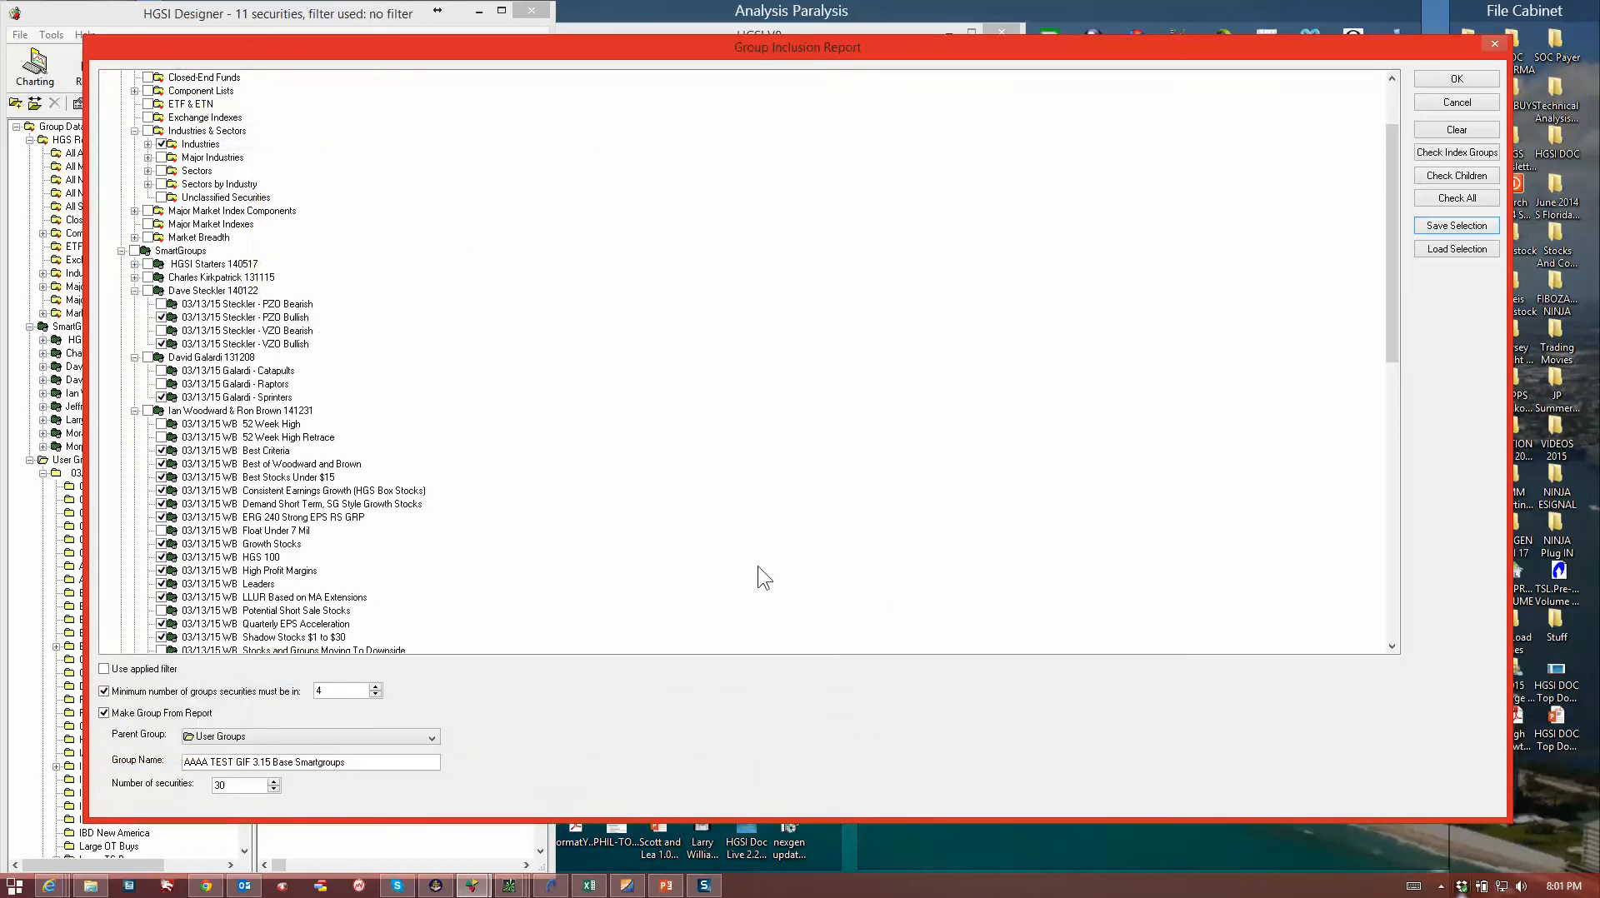
Run the Group Inclusion Report and save it as an HTML document named "GIF Web Demo 3.15 Best of SmartGroups"
left_click(1440, 83)
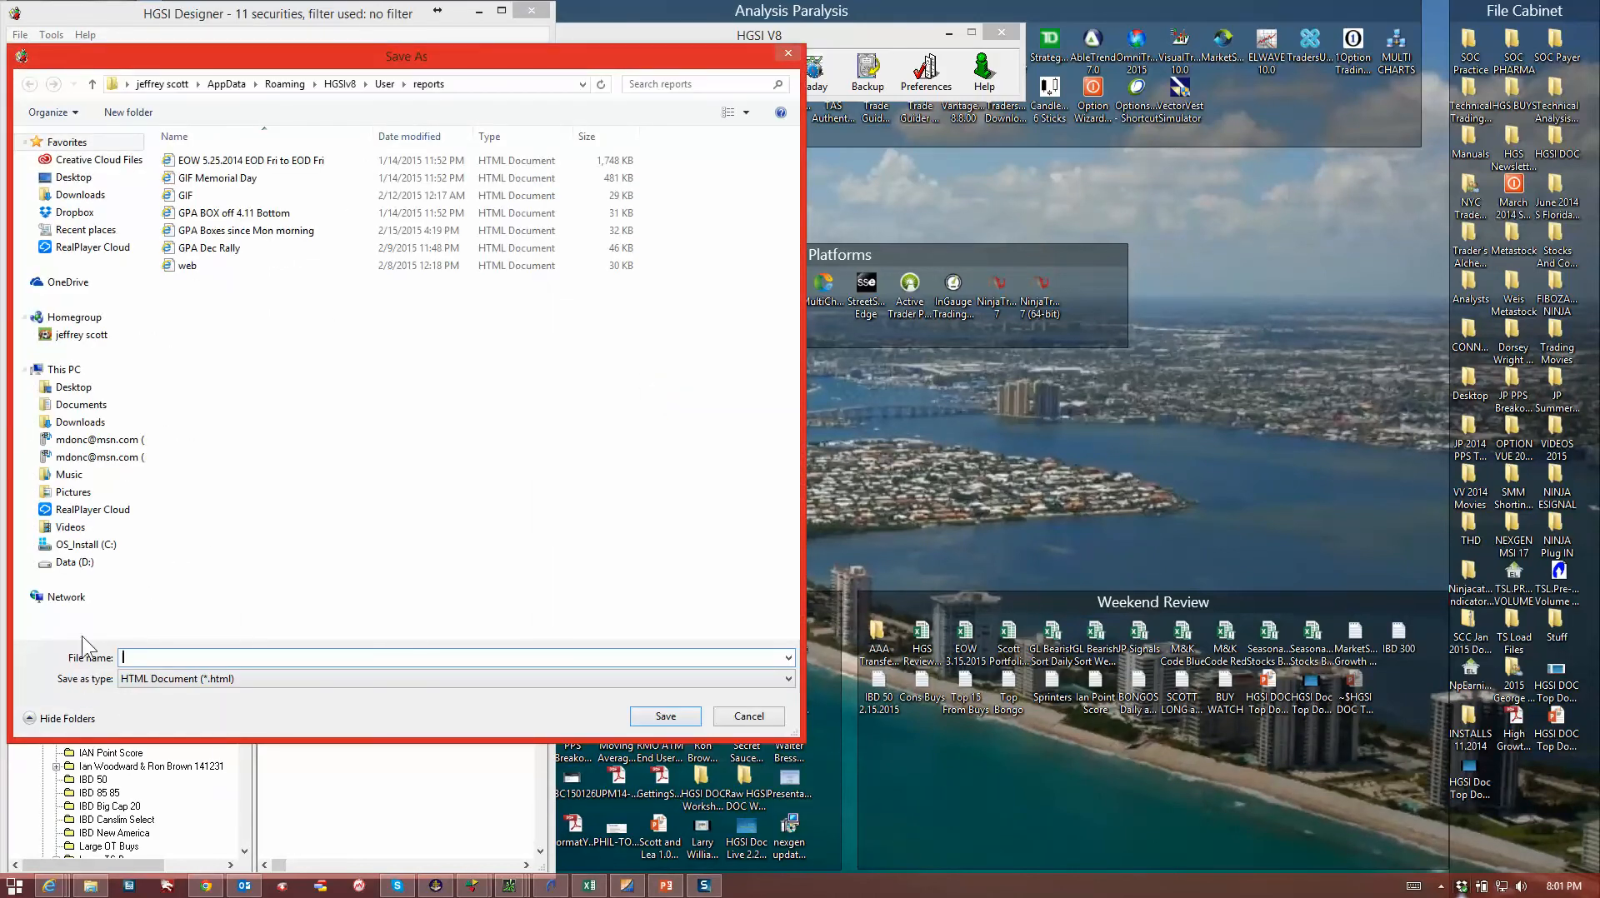
type("GIF Web Demo 3.15 Best fof SmartGroups")
left_click(643, 714)
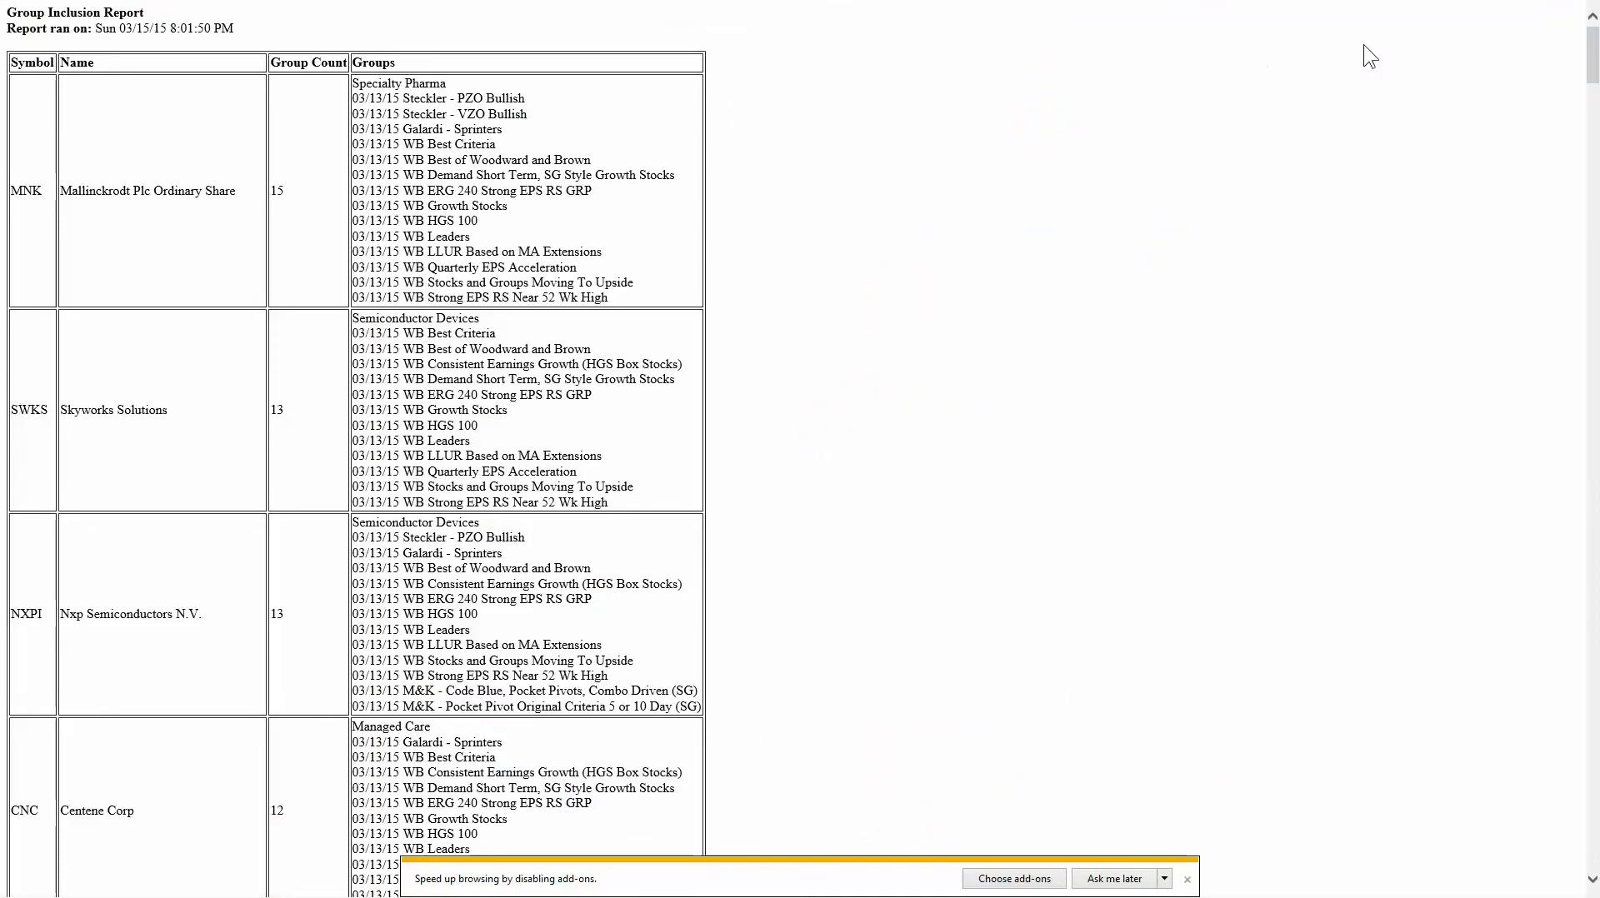
Restore the report's browser window to a smaller size and place it beside the HGSI Designer window
mouse_move(1597, 1)
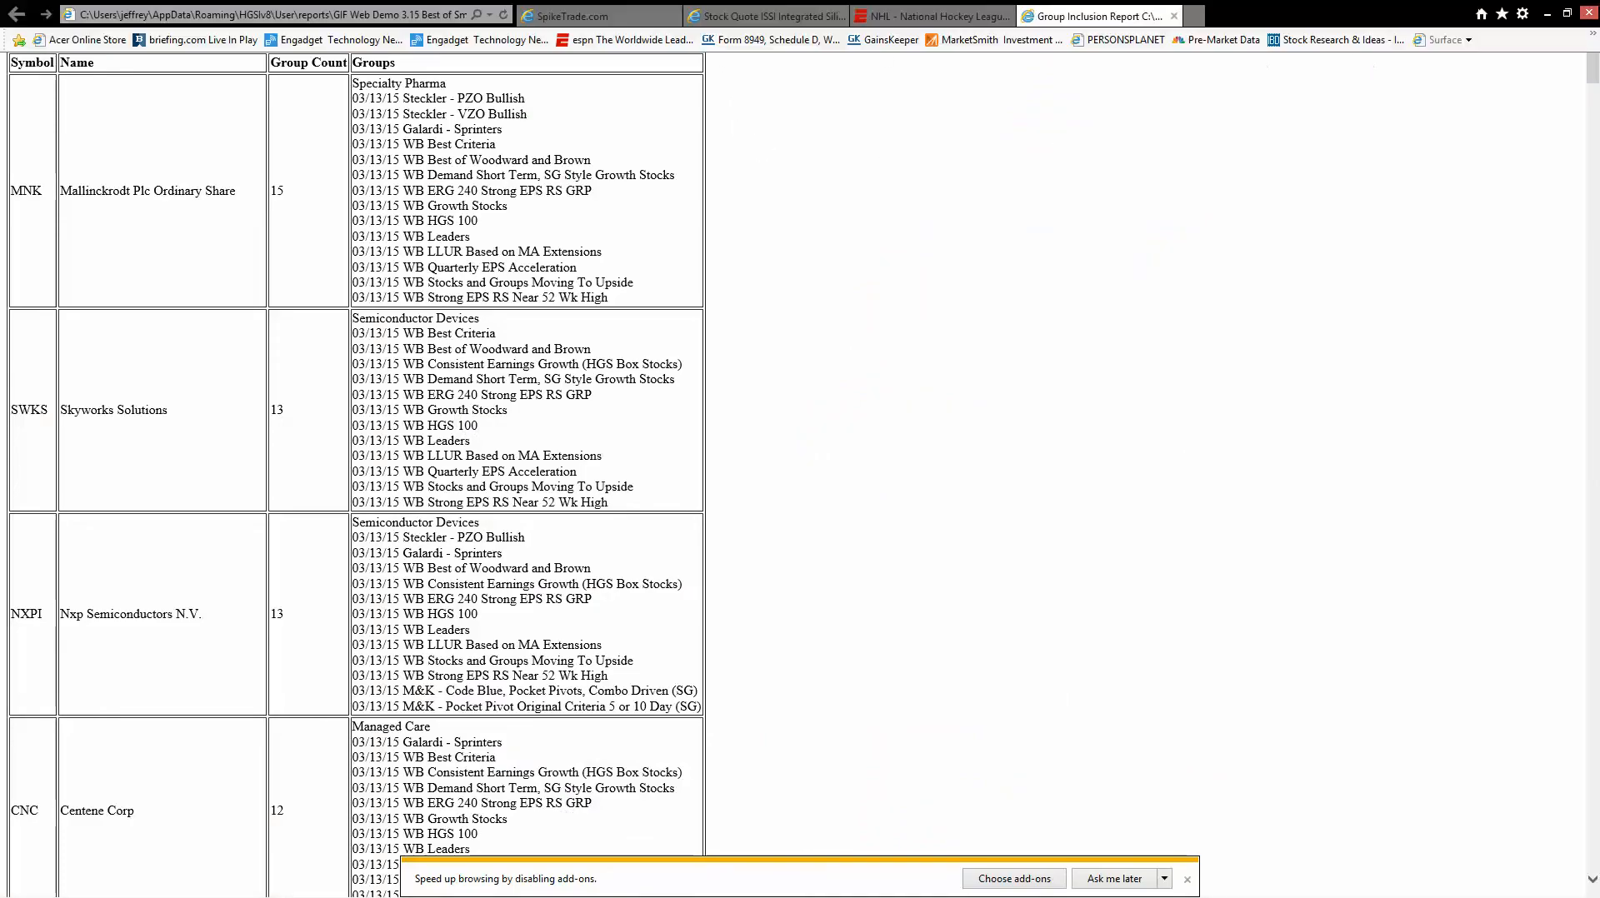
left_click(1565, 13)
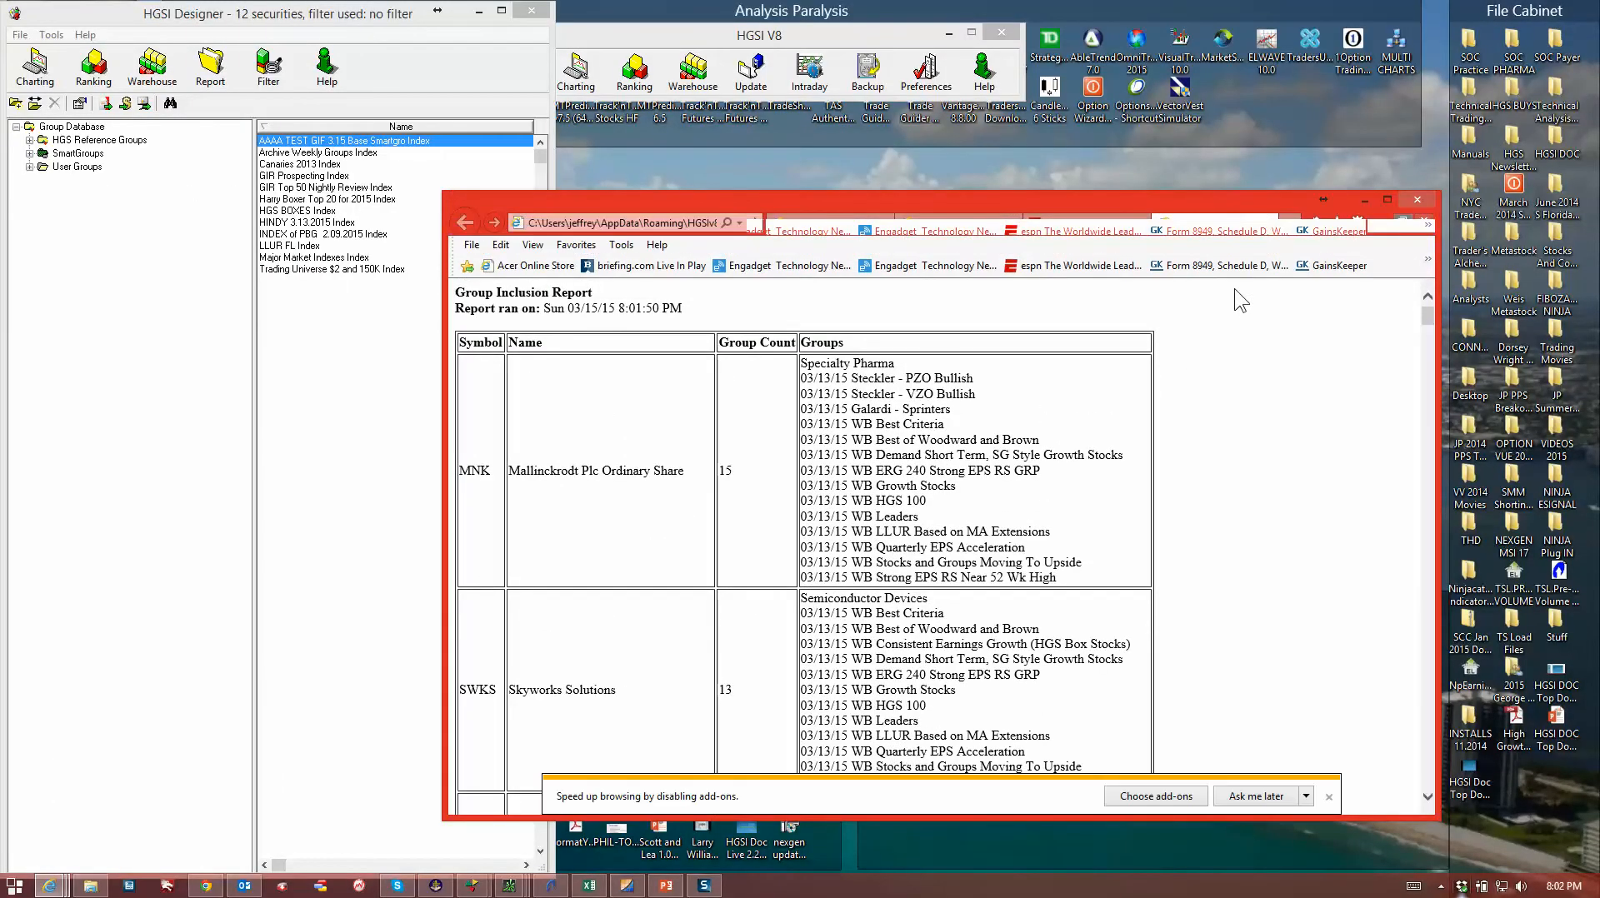
left_click_drag(1302, 200, 1424, 15)
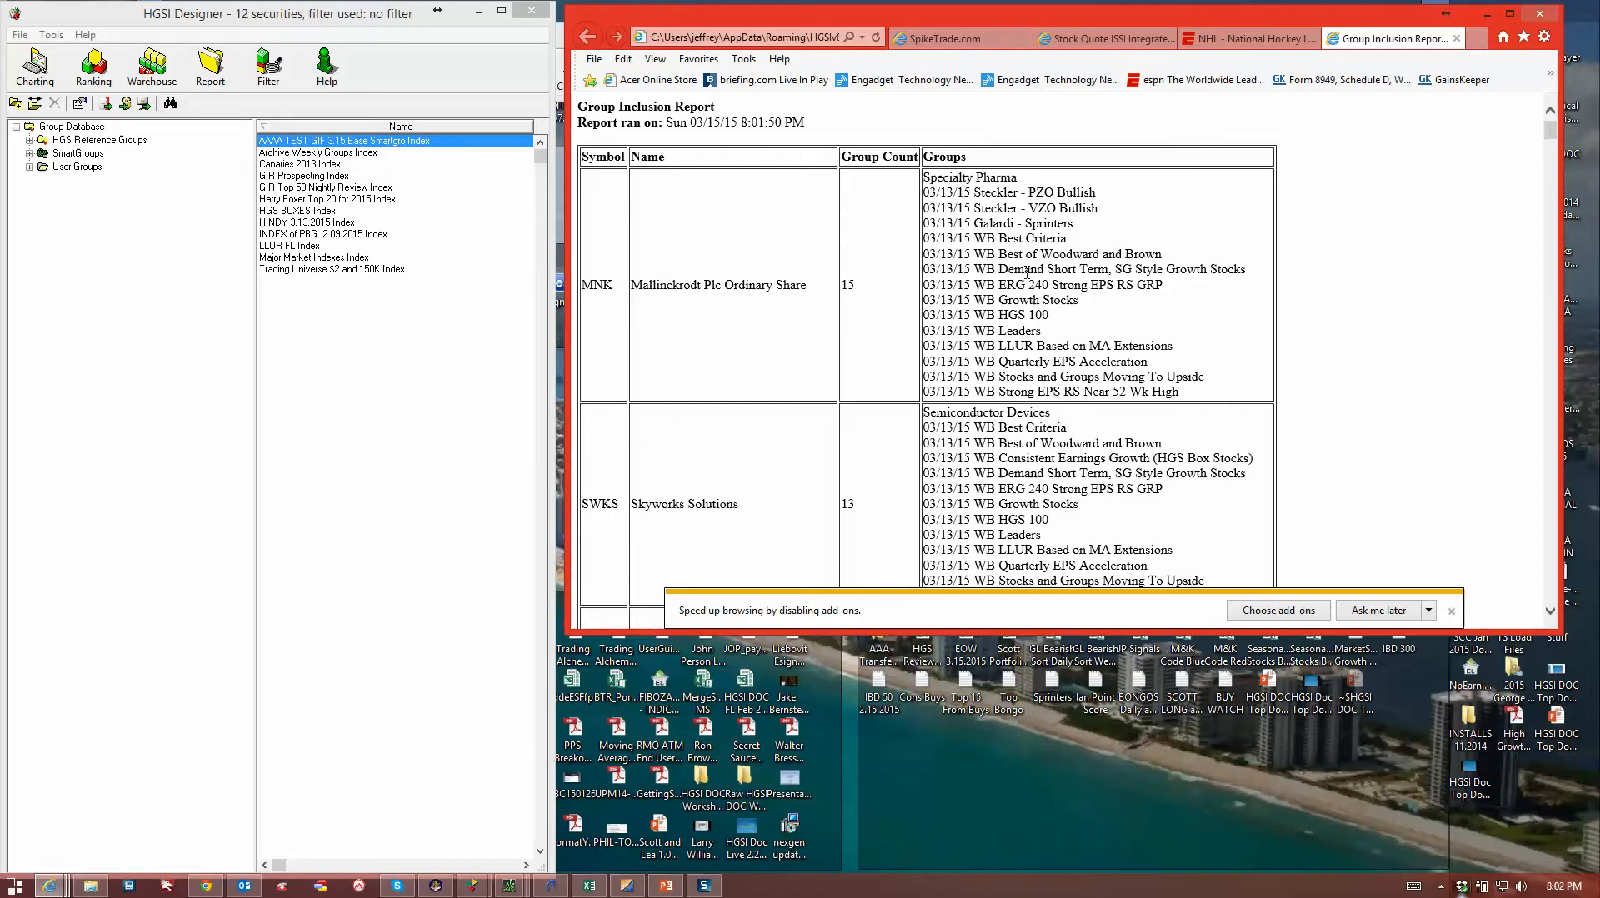
Review the Group Inclusion Report's ranked securities with their group counts and the groups each belongs to
scroll(1022, 383, "down", 4)
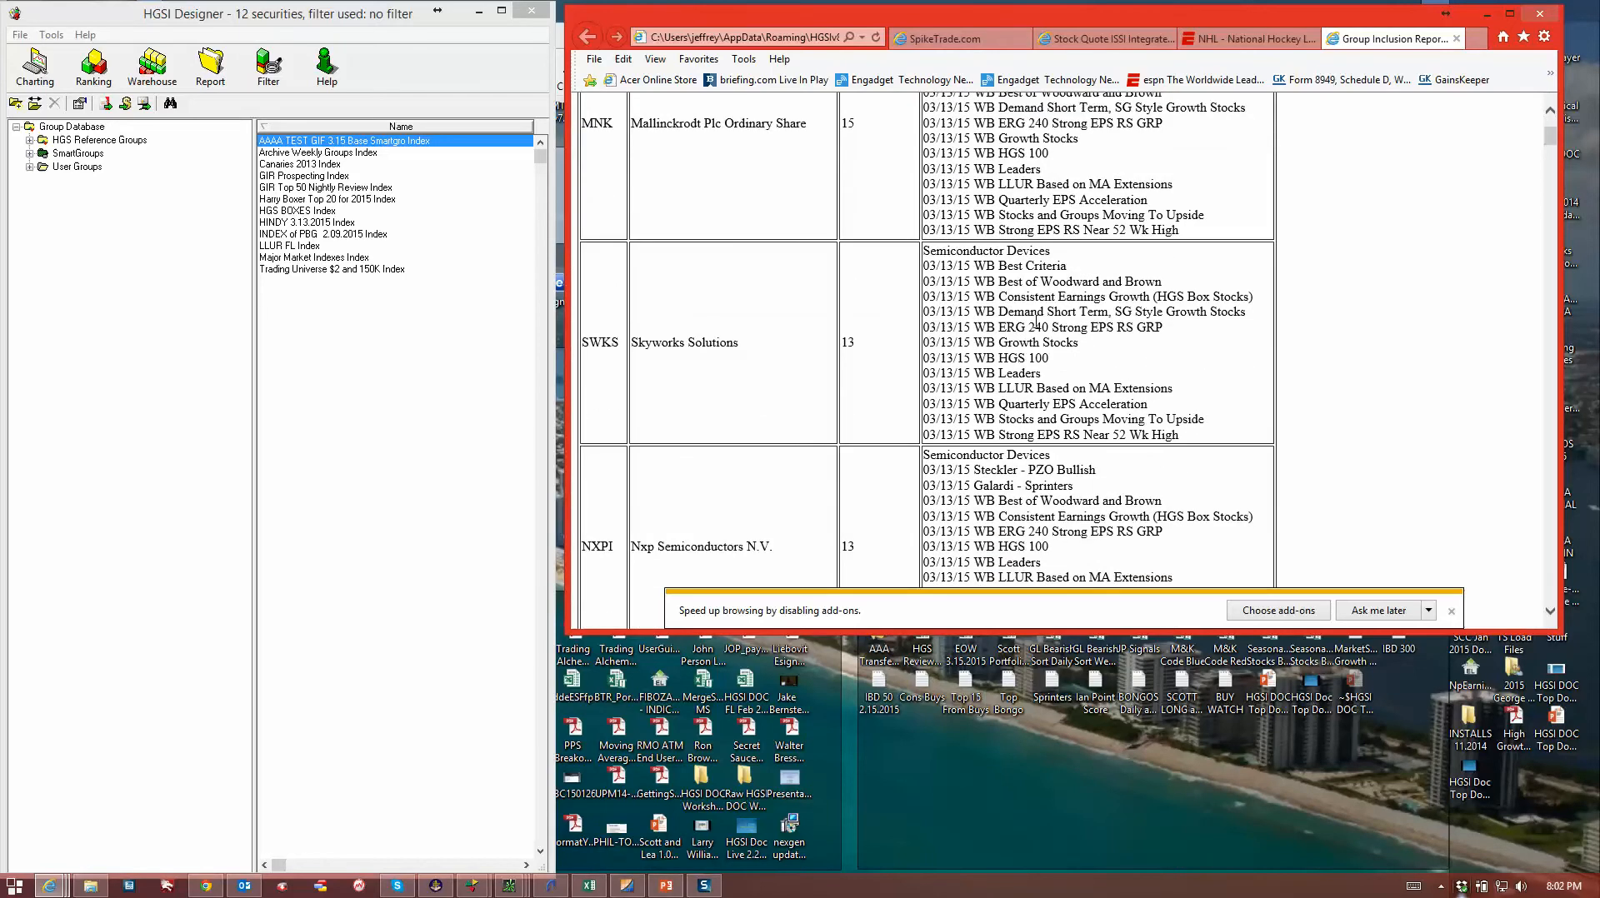
scroll(1037, 330, "down", 10)
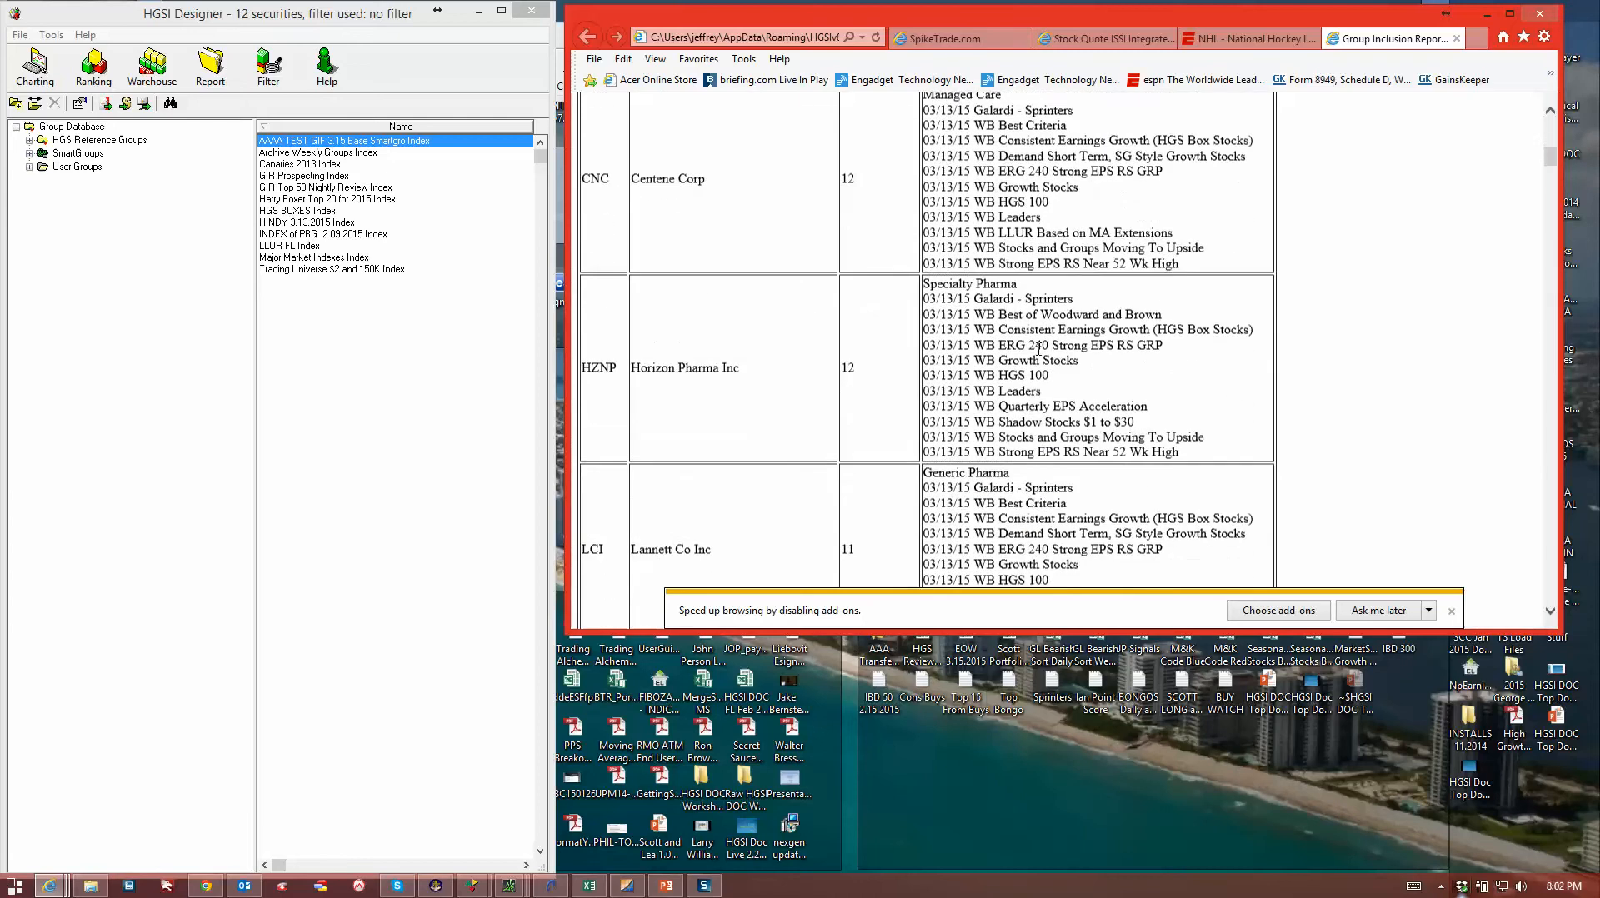
scroll(1039, 361, "down", 2)
scroll(1040, 341, "down", 8)
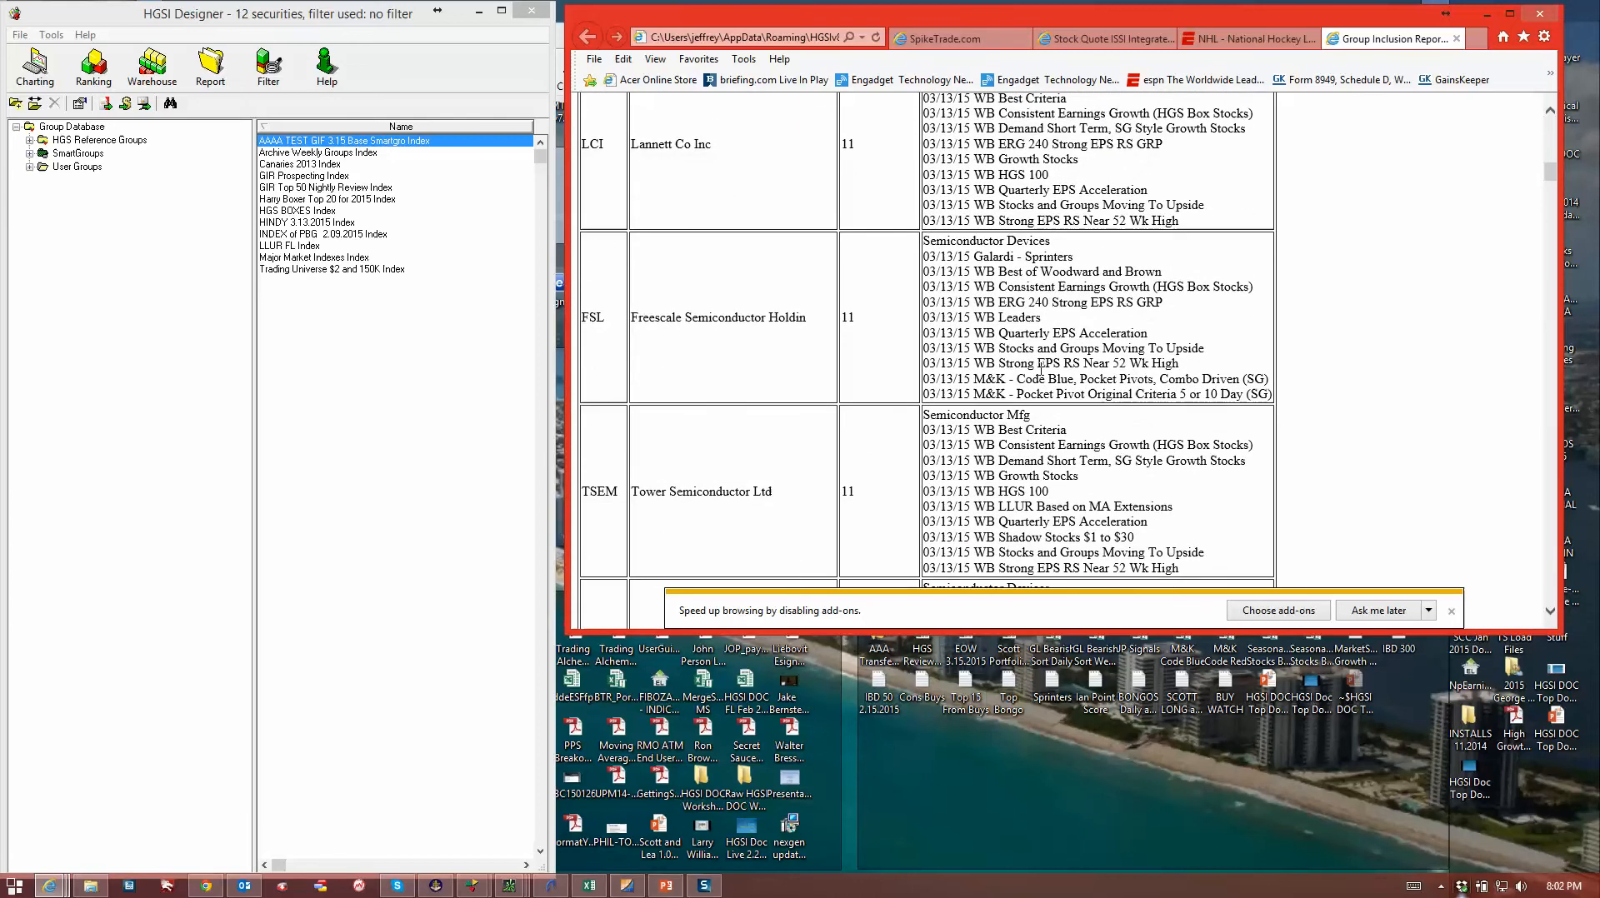
scroll(1042, 367, "down", 7)
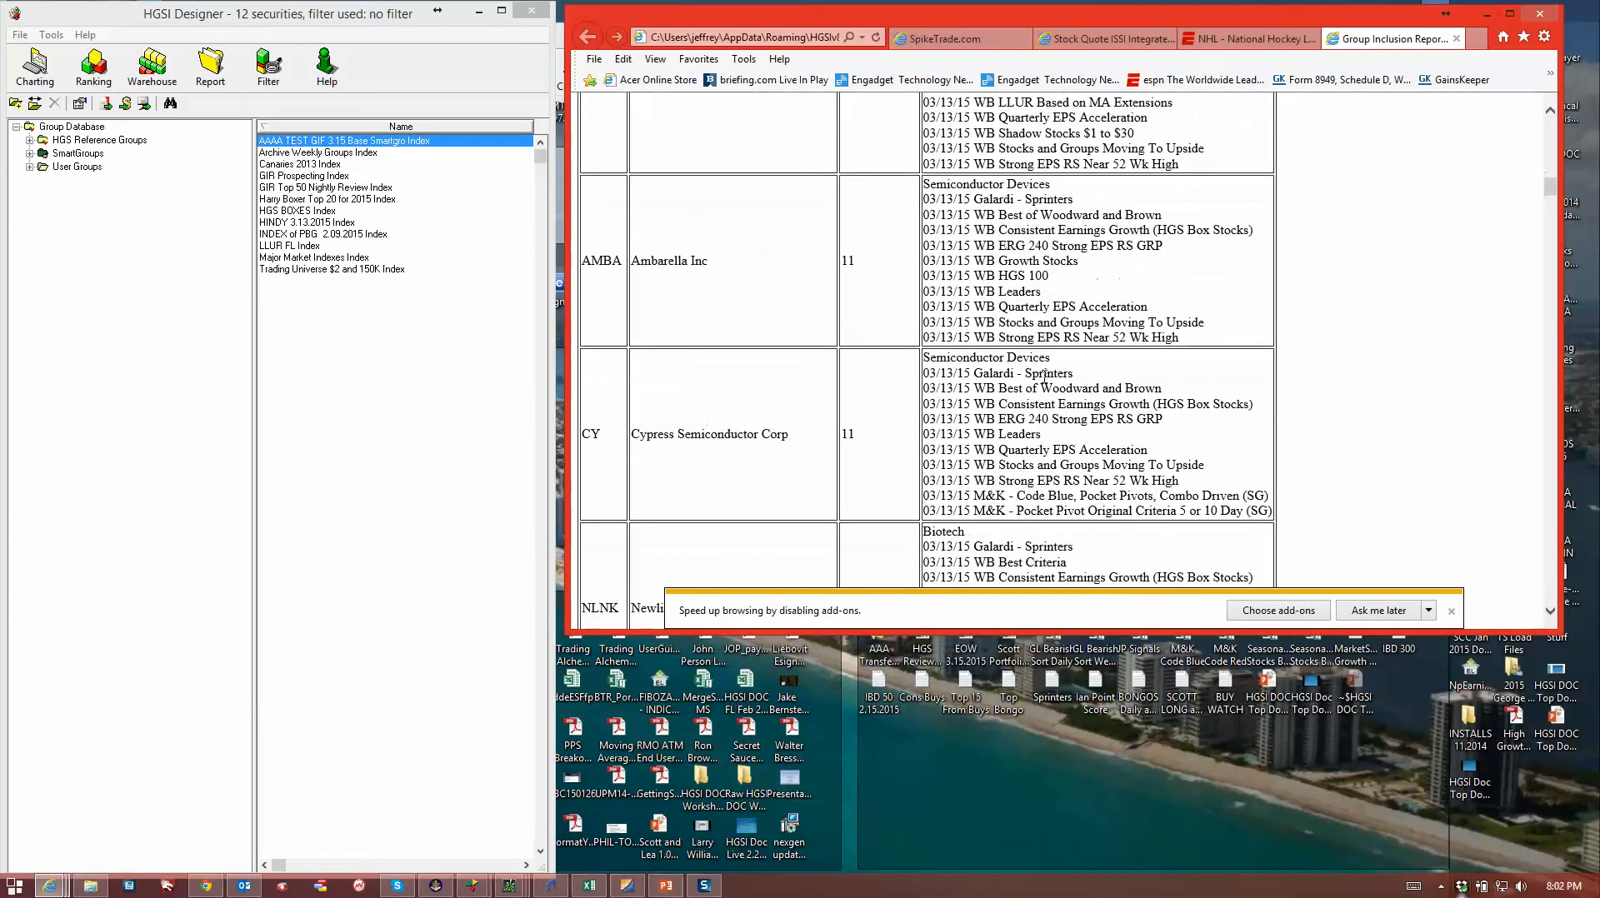
scroll(1048, 383, "down", 13)
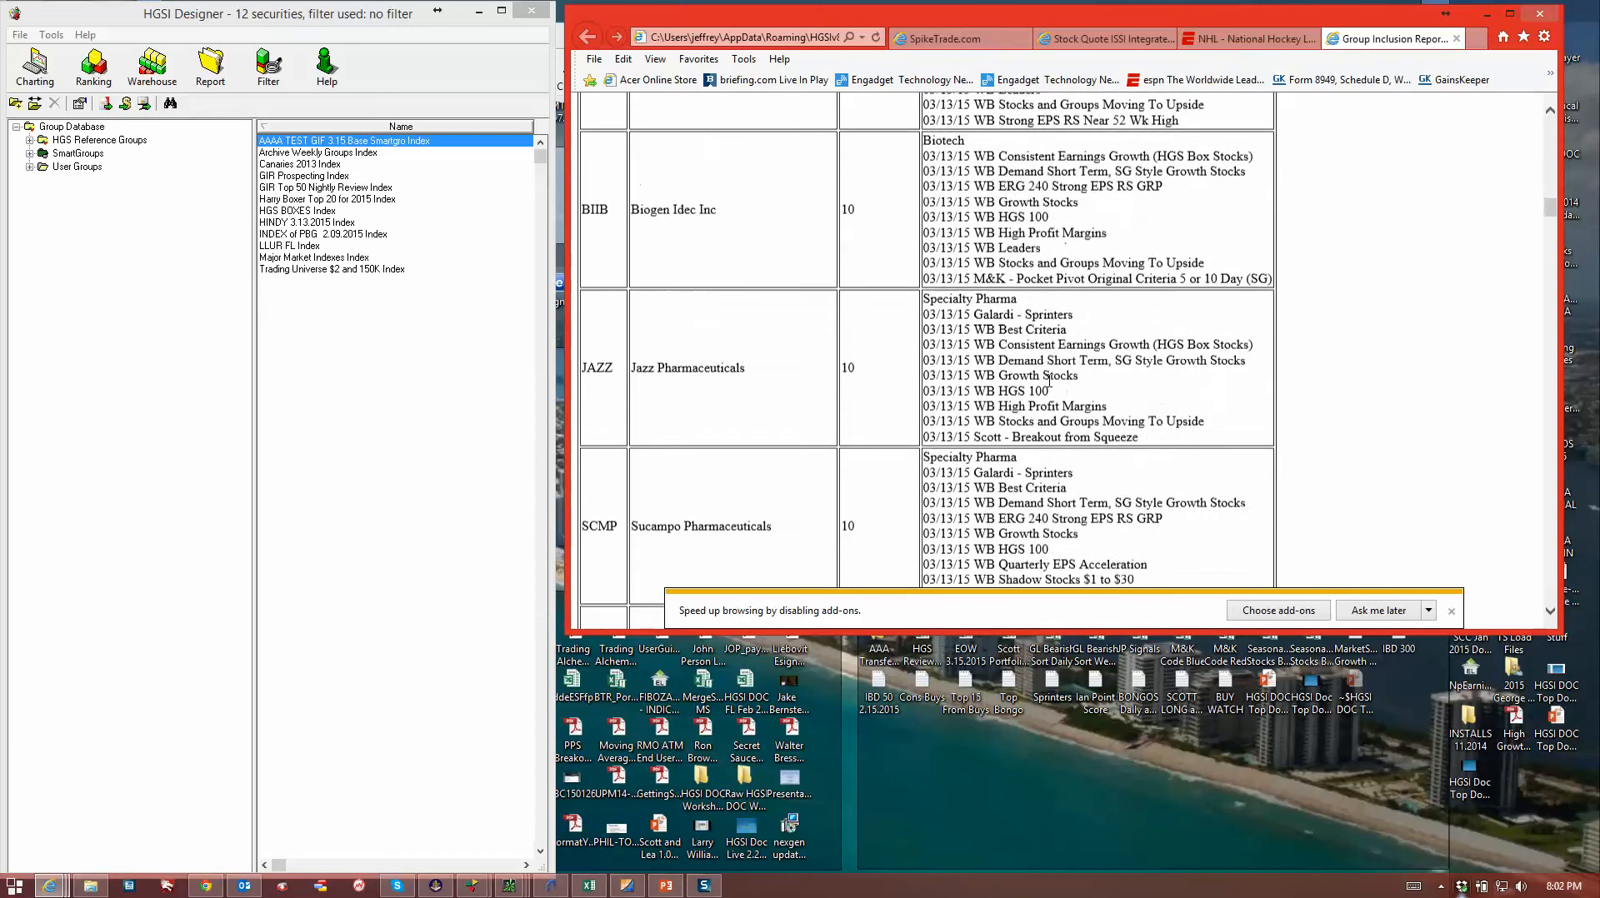
scroll(1048, 379, "down", 5)
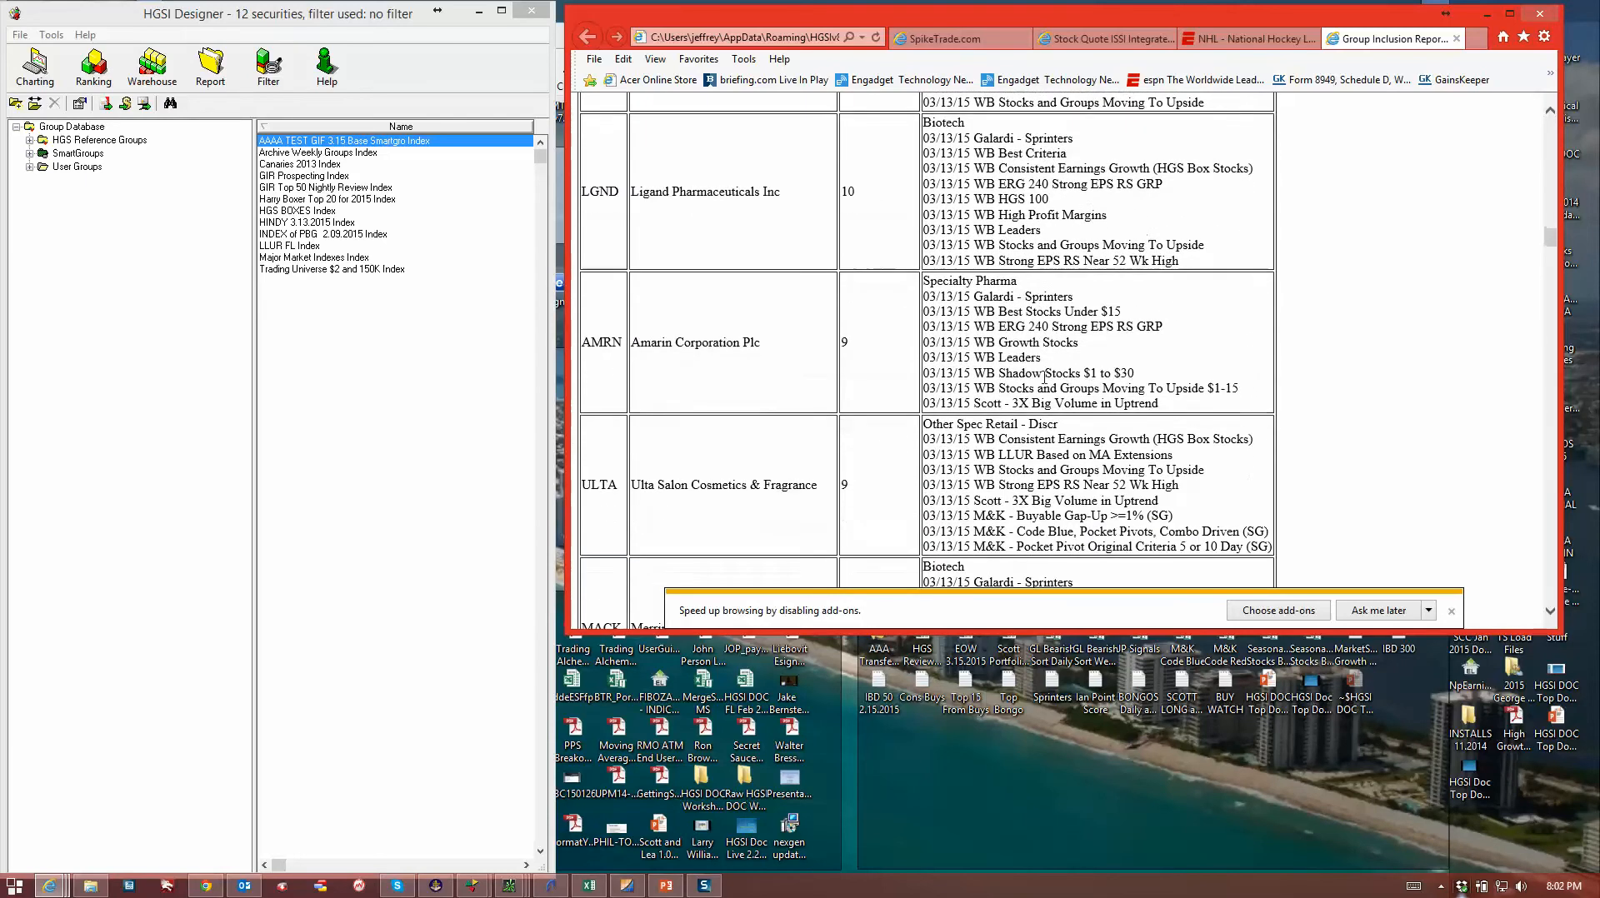
In HGSI Designer, open the AAAA TEST GIF 3.15 Base Smartgroups user group and apply the 150207 folder's "Is a Group Index = No *" filter
double_click(75, 166)
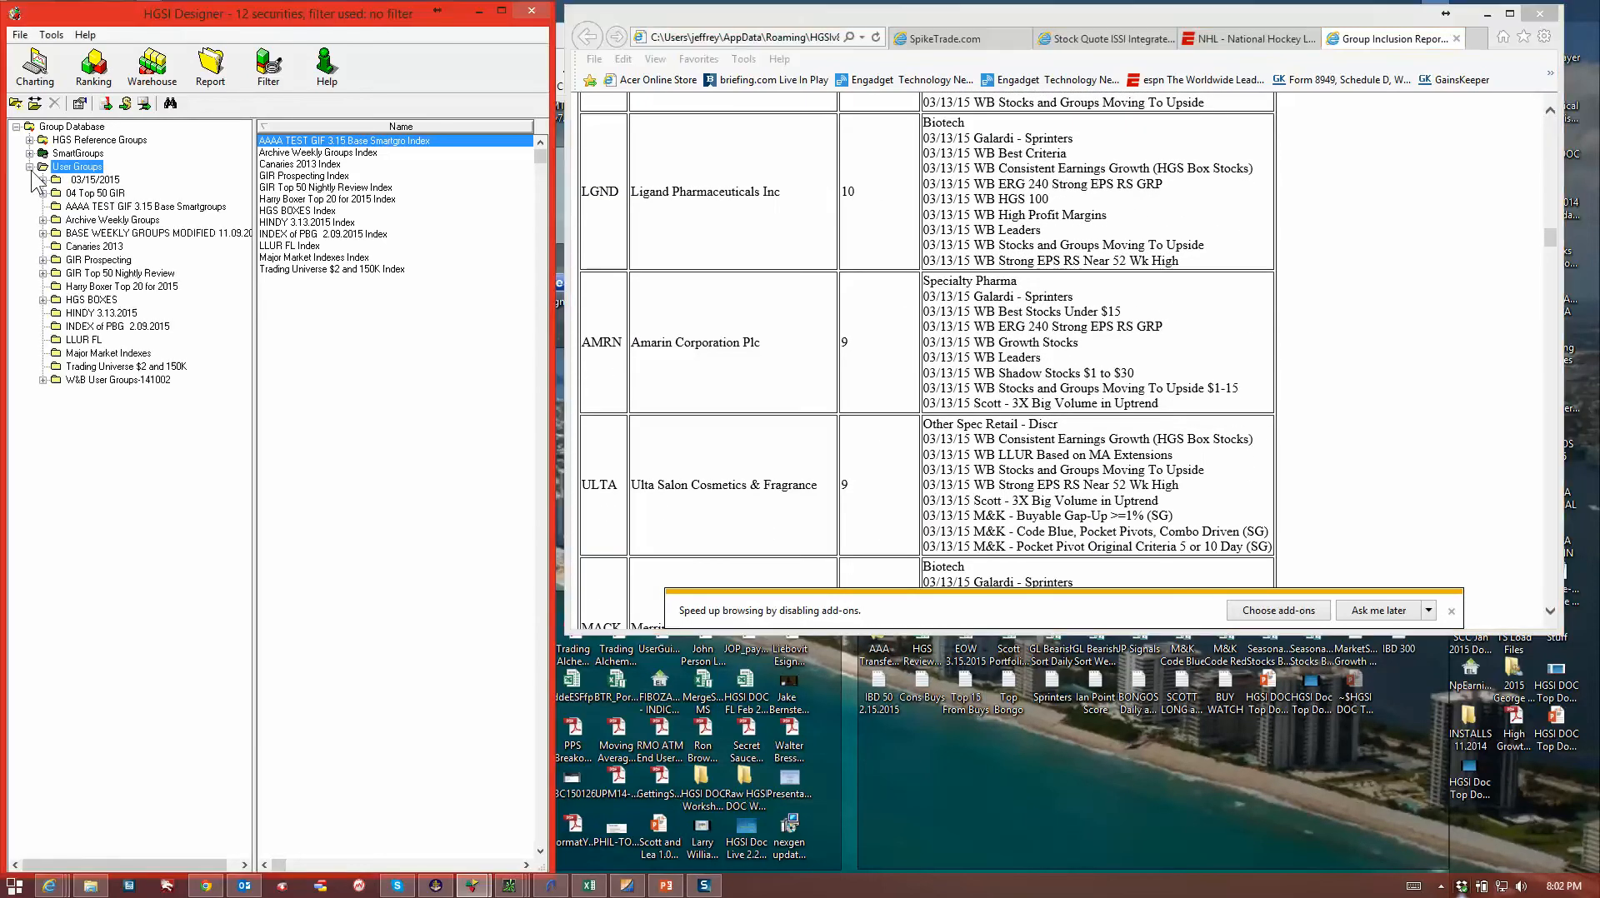
left_click(130, 207)
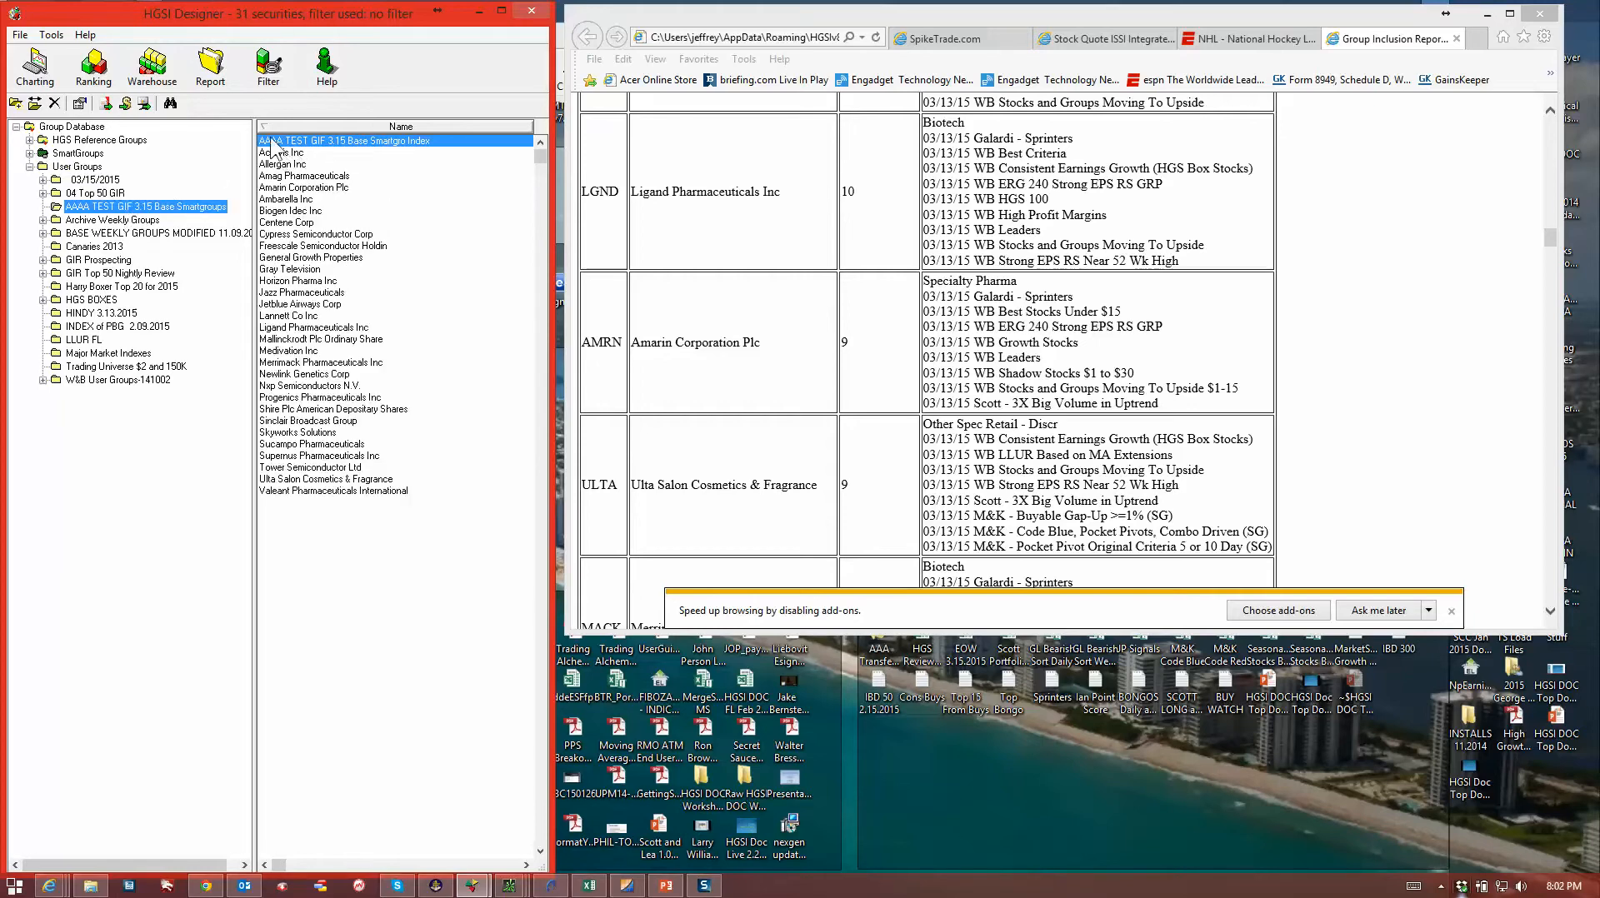
left_click(268, 67)
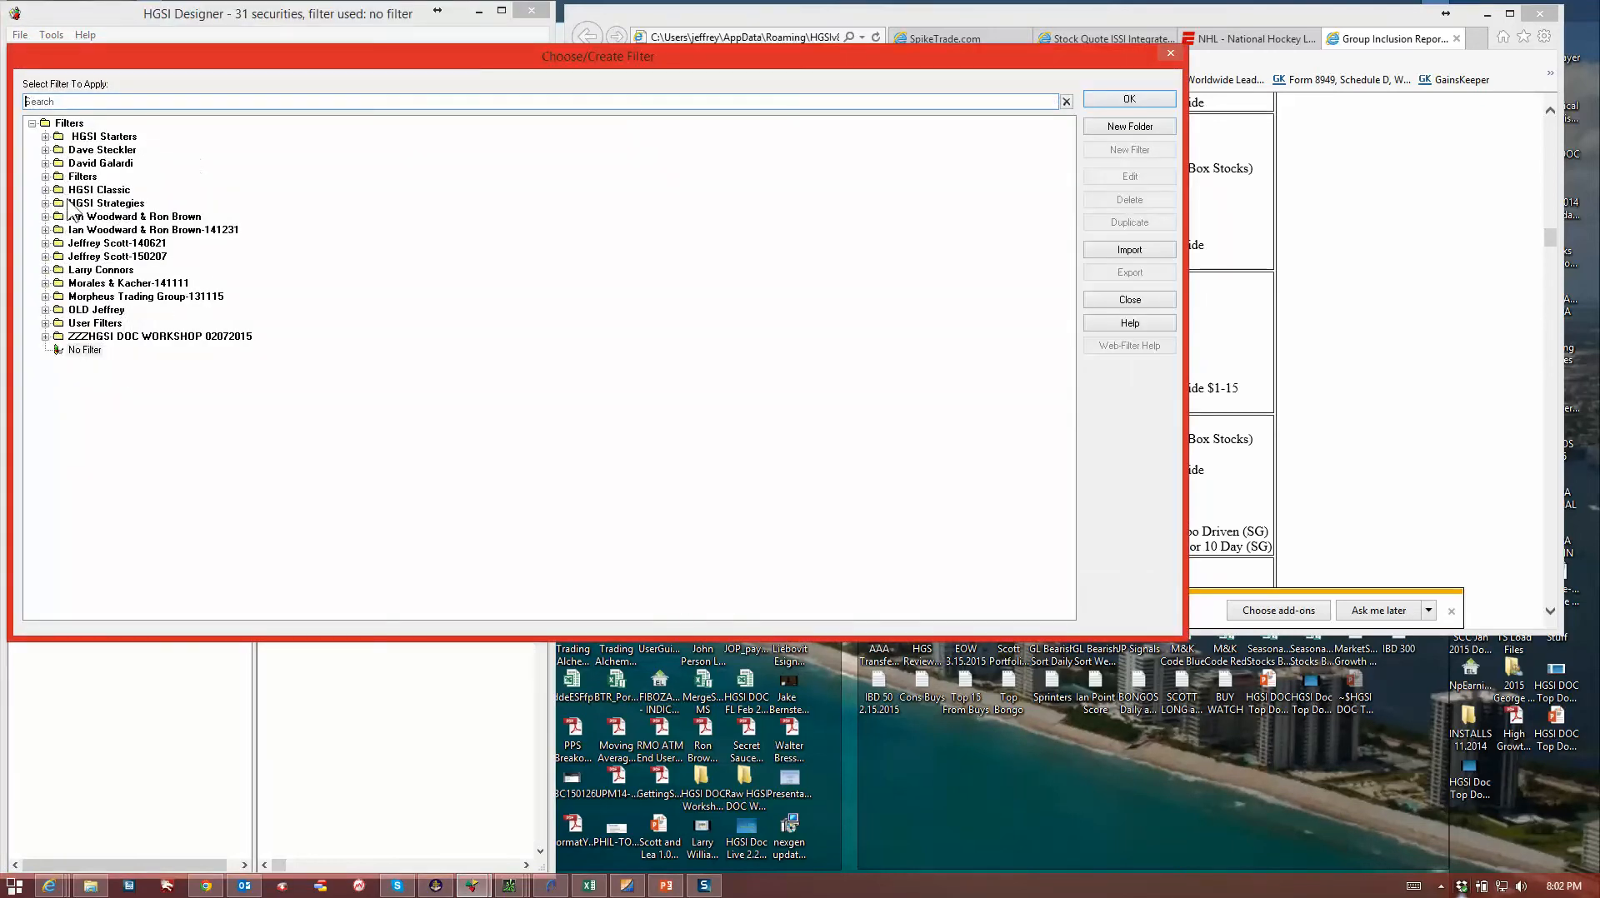
double_click(59, 258)
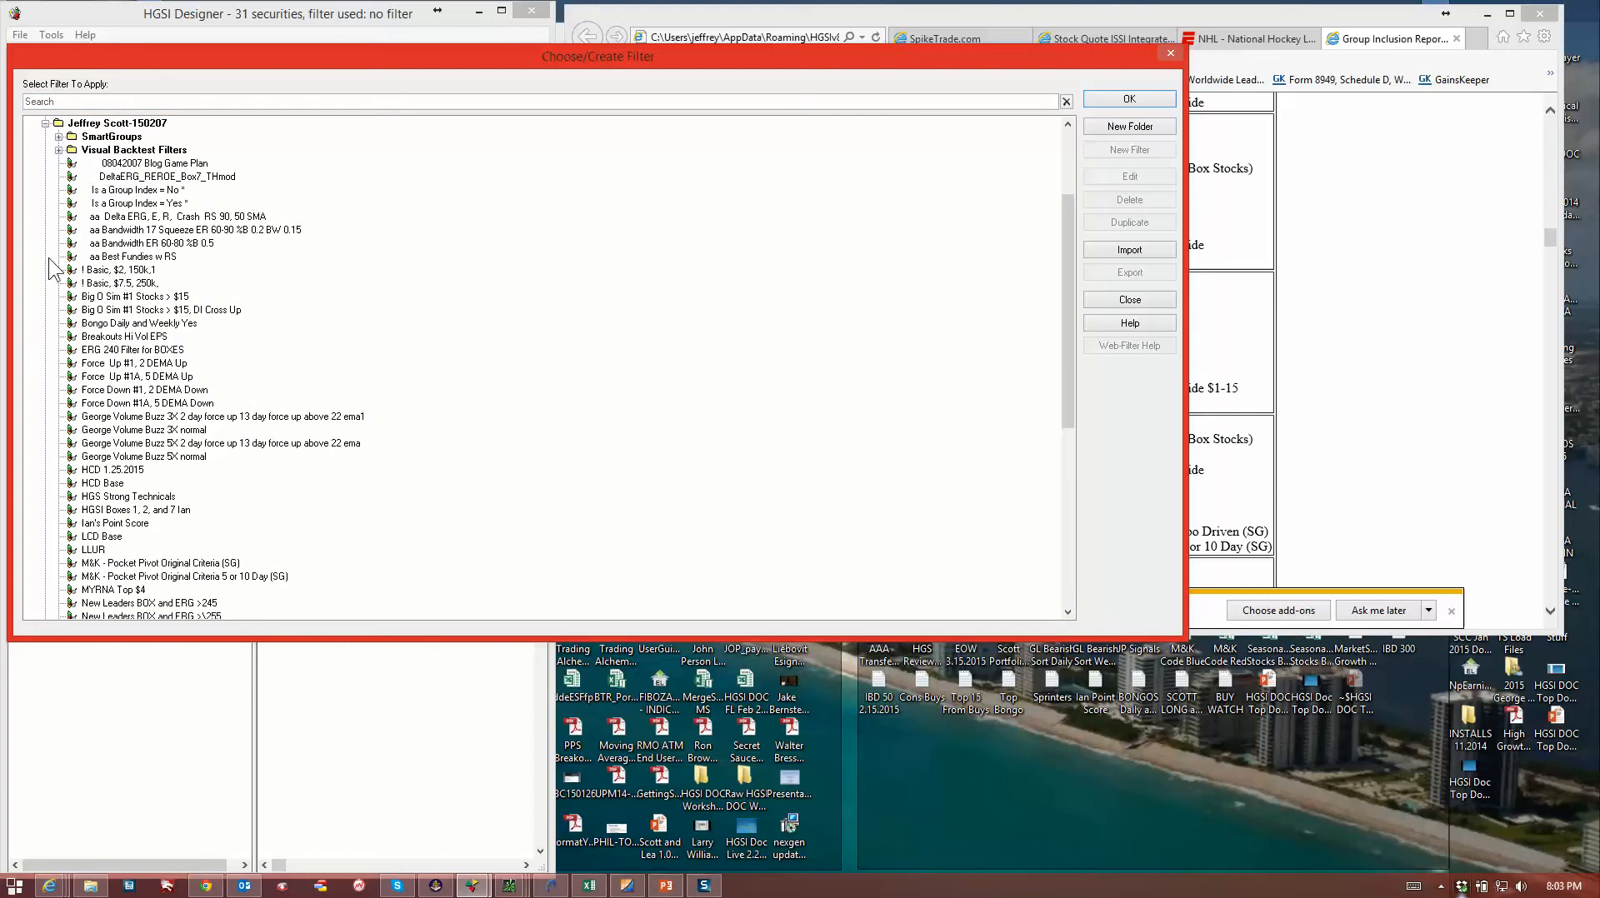
left_click(143, 190)
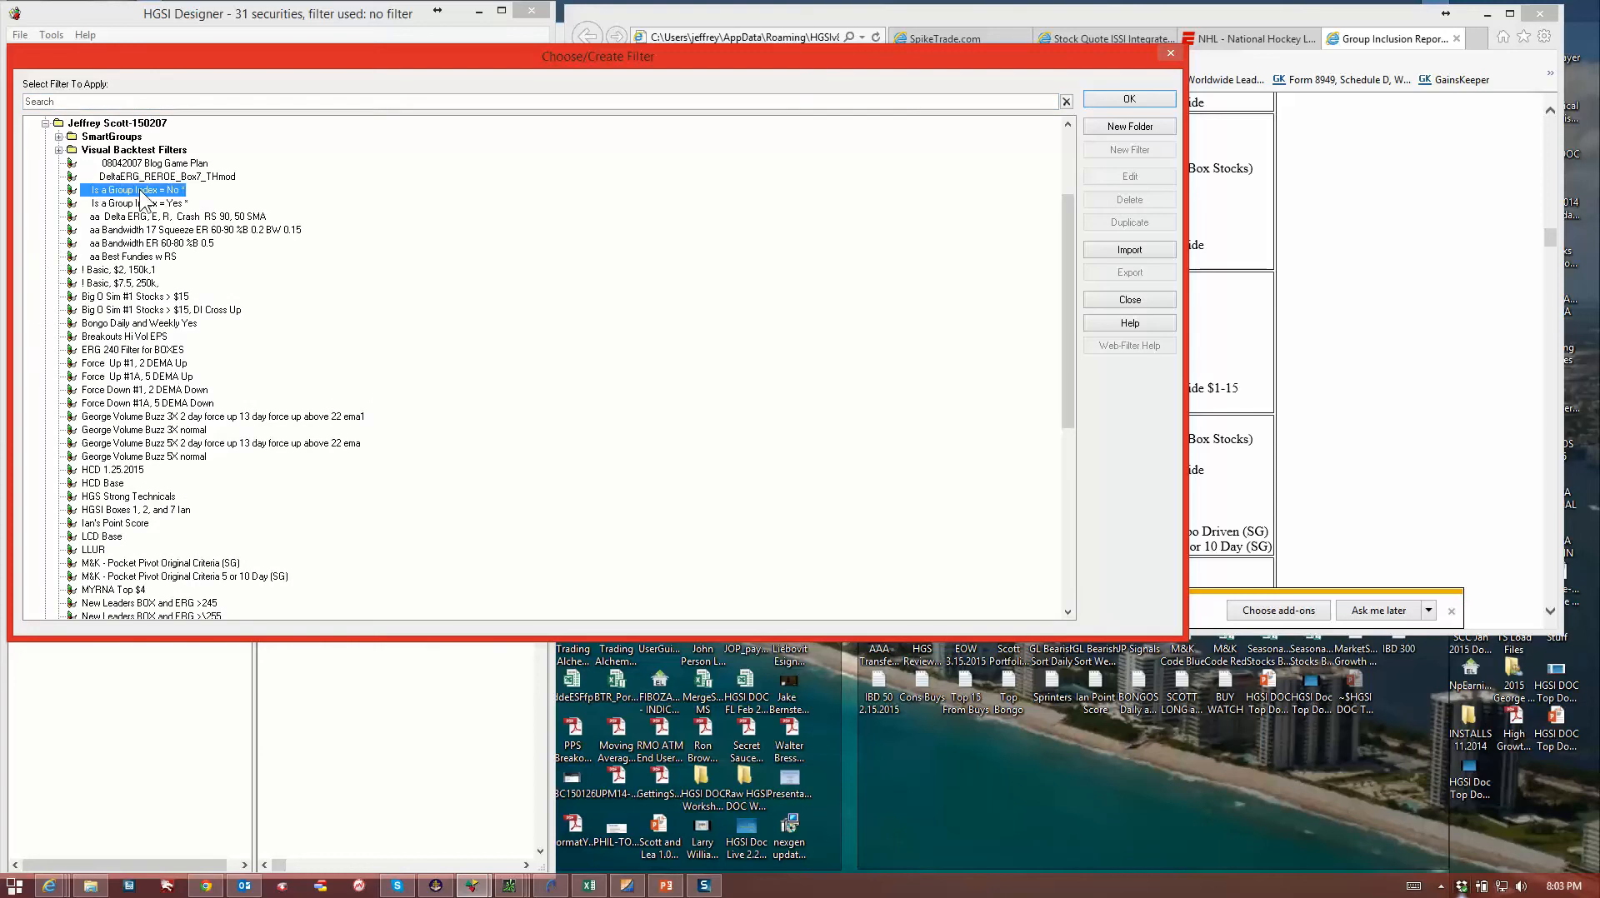
left_click(1149, 101)
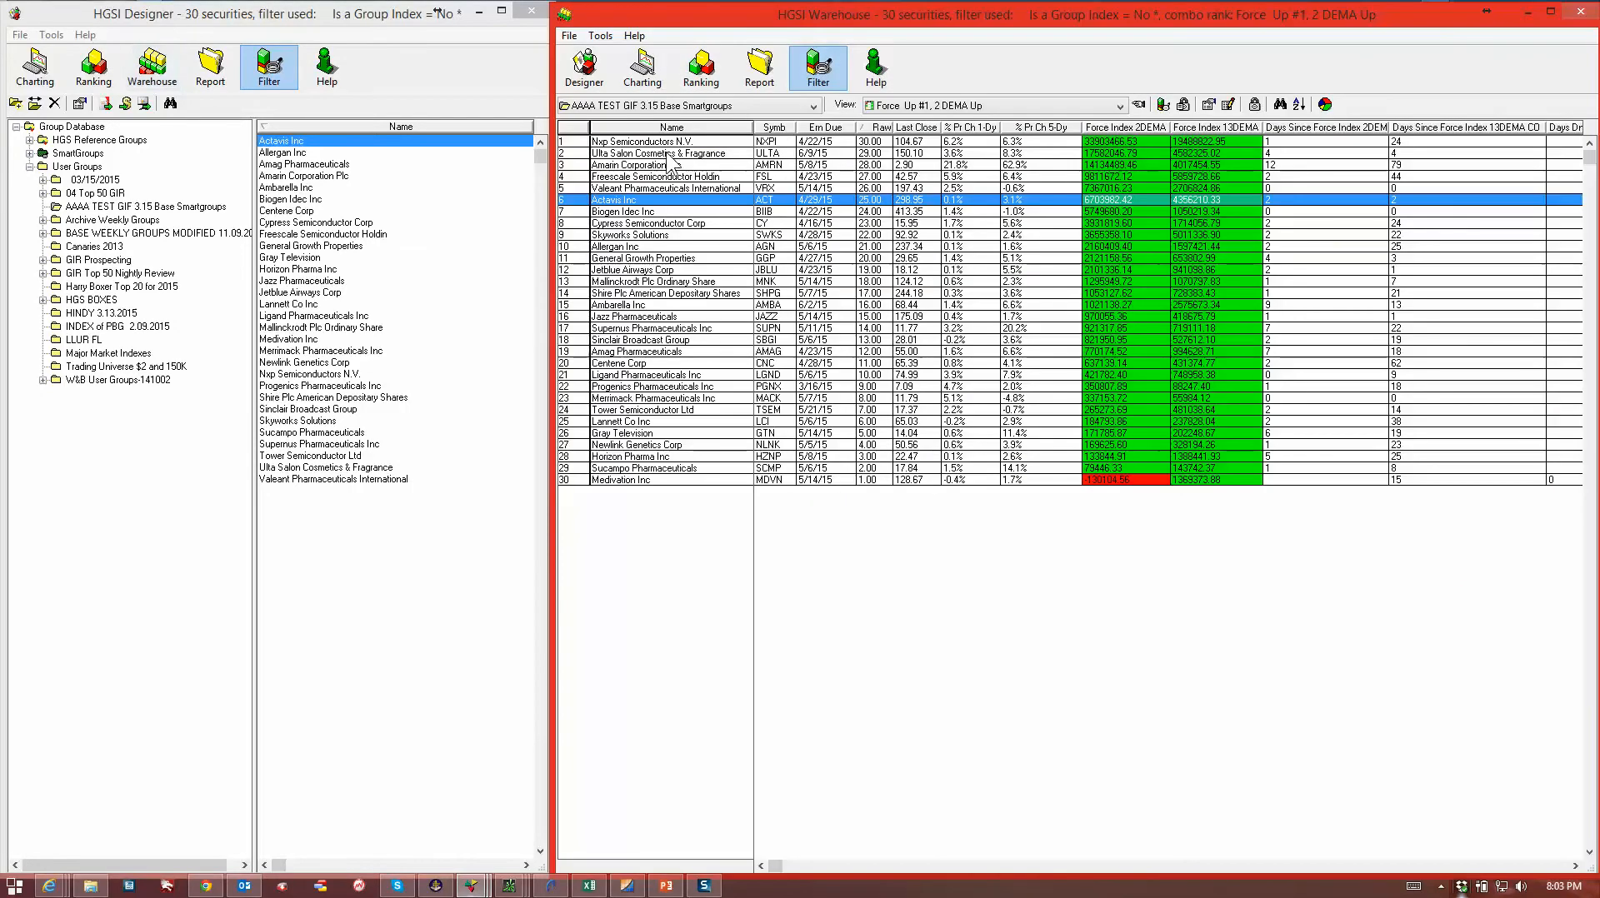
Look at the AAAA TEST GIF 3.15 Base Smartgroups securities in the HCD Base and LLUR Warehouse views, and close the Warehouse
left_click(921, 107)
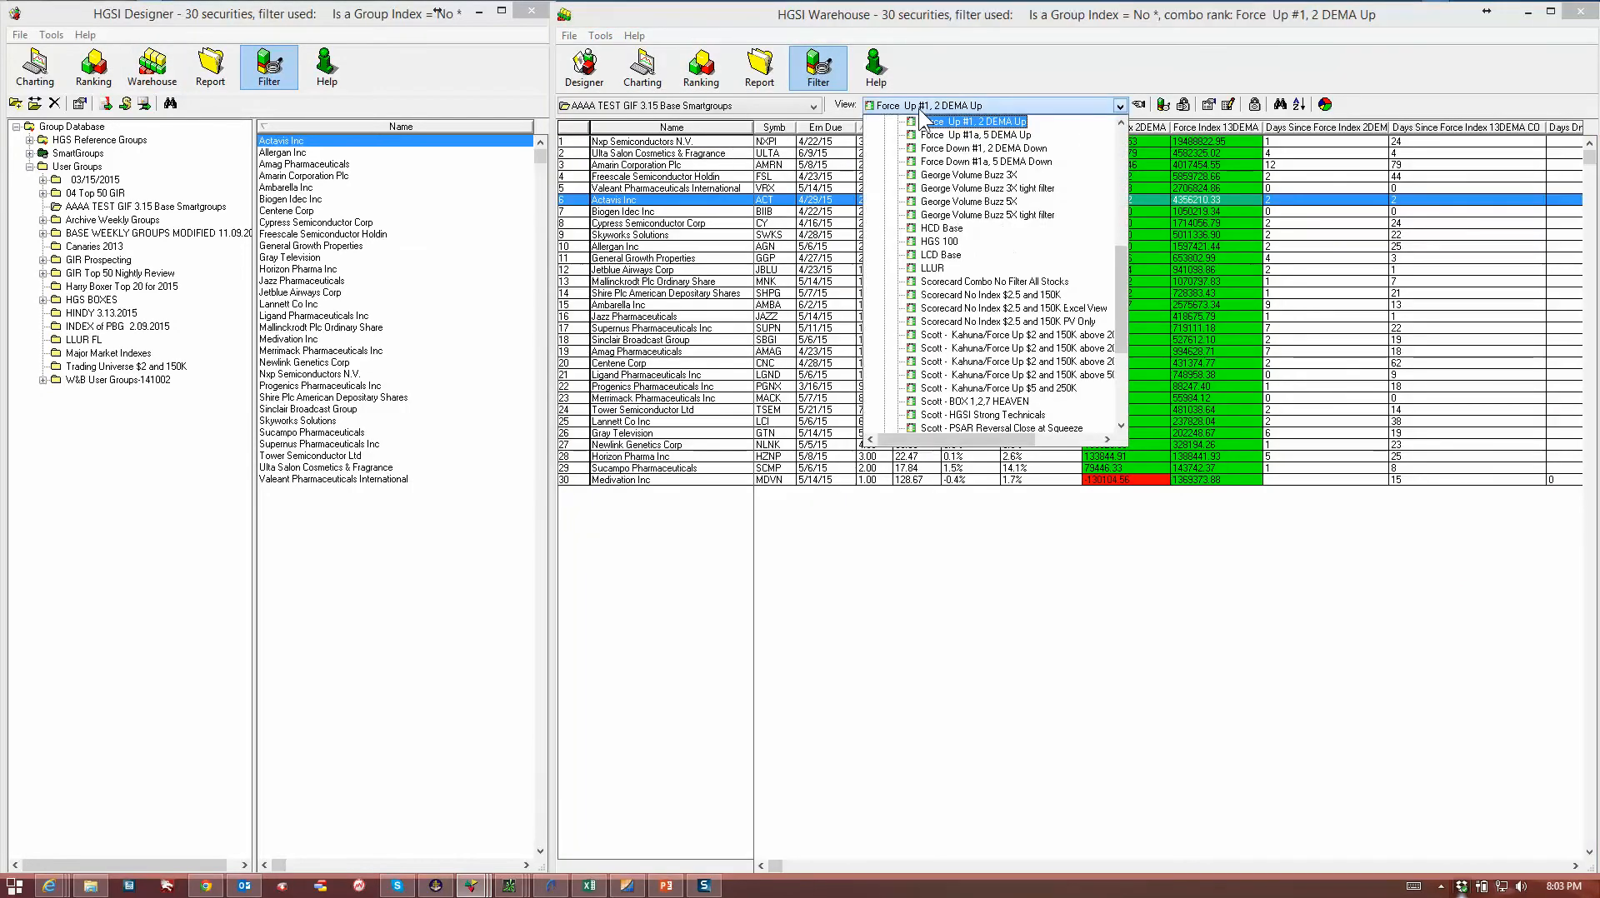
left_click(935, 229)
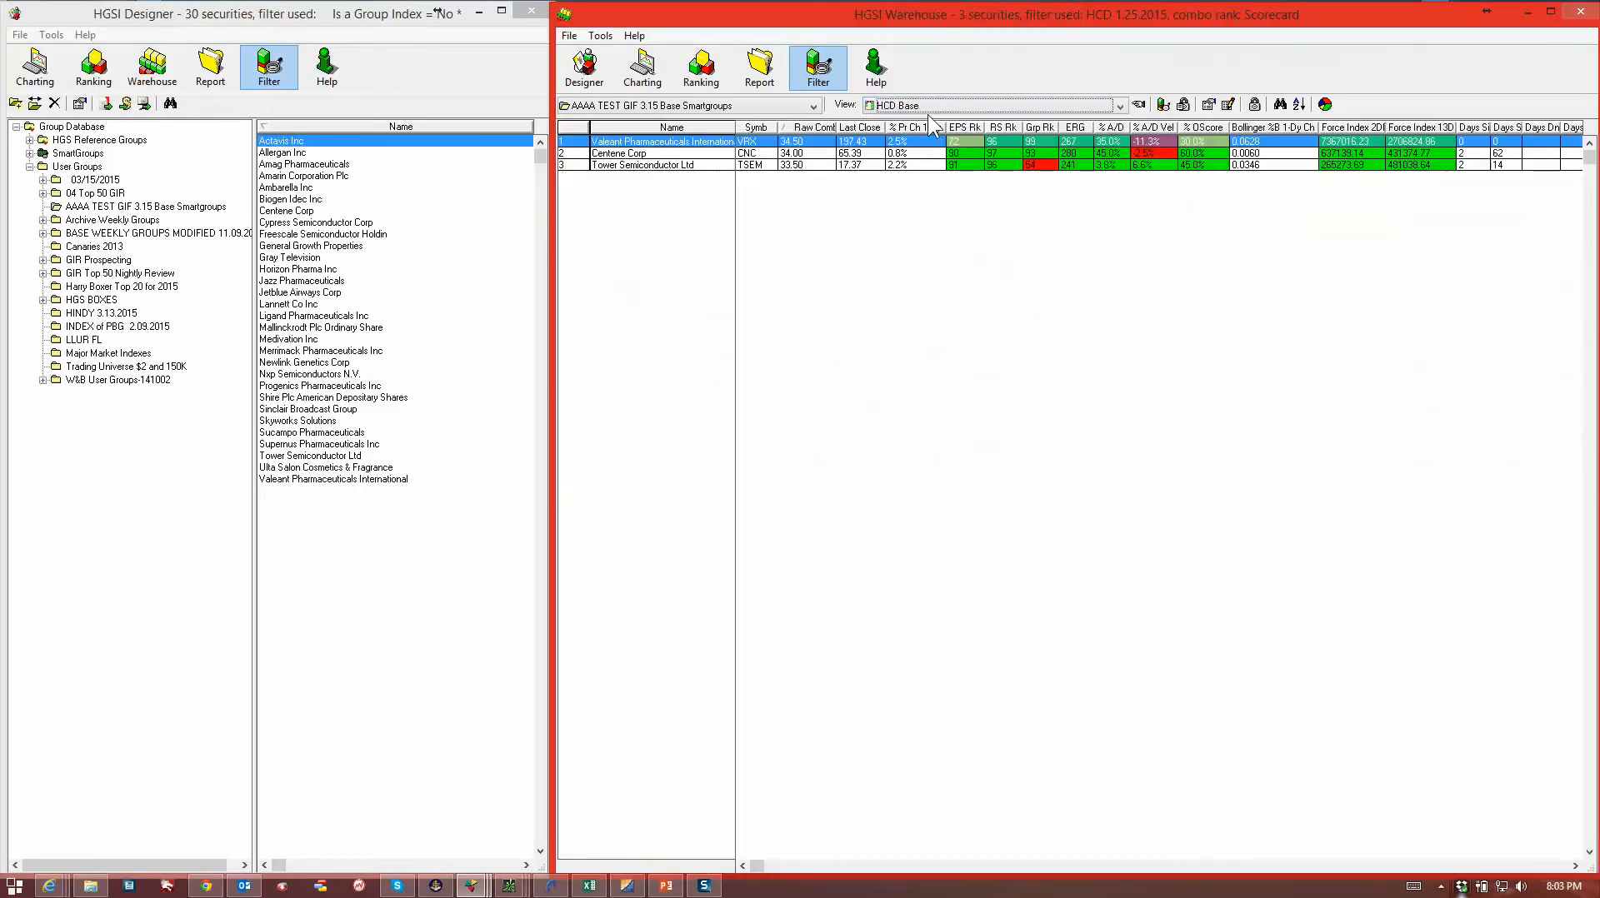
left_click(932, 107)
left_click(932, 161)
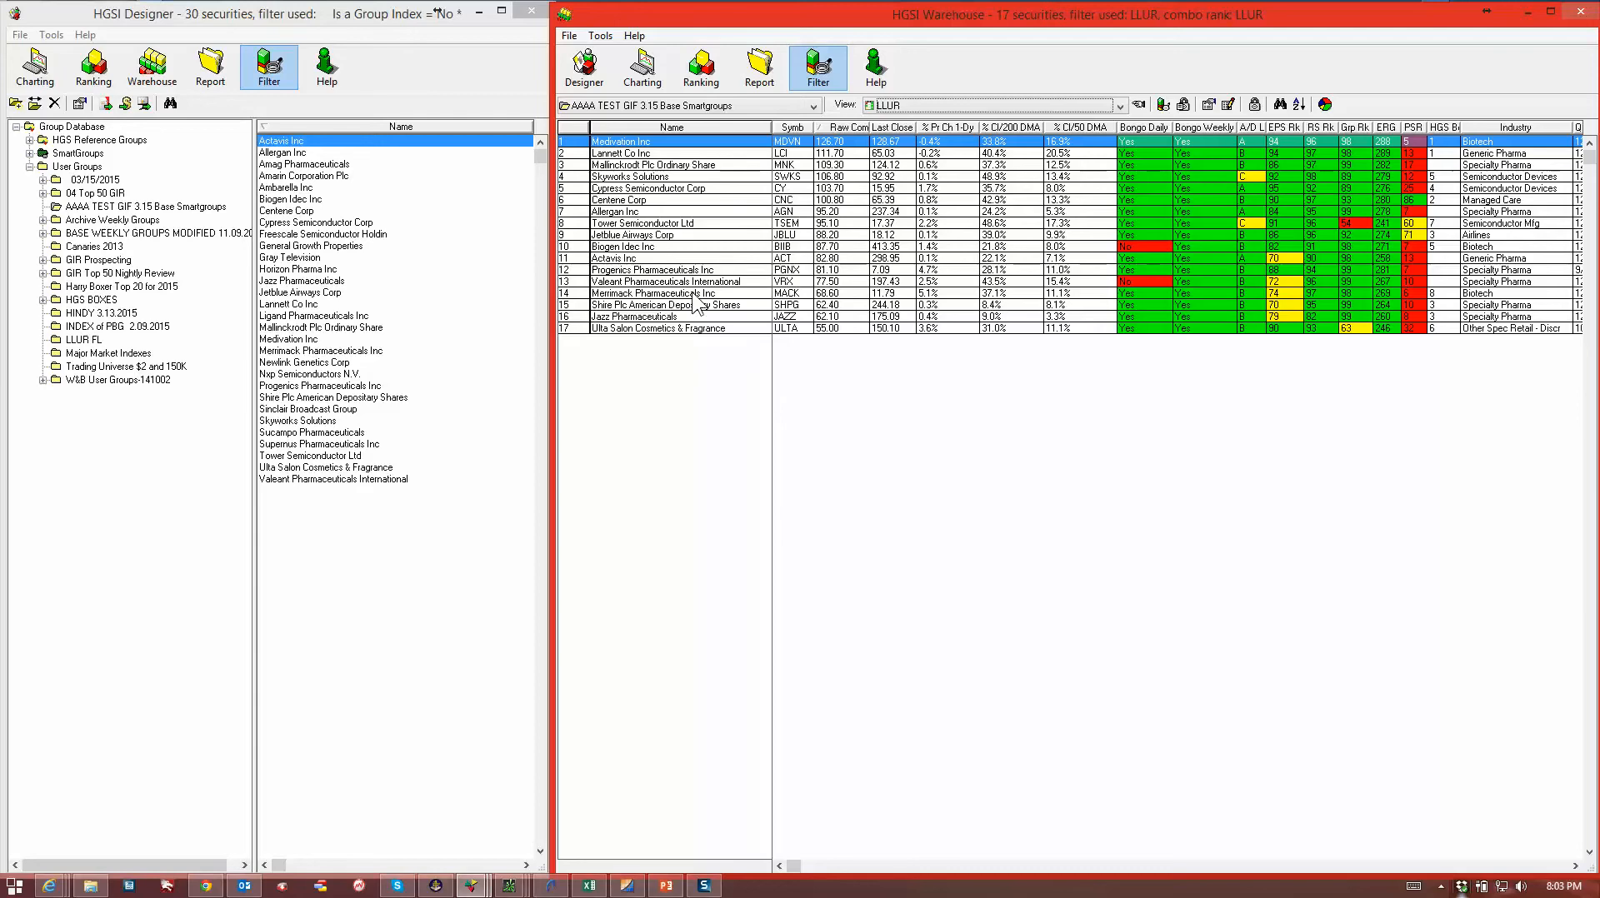
left_click(1571, 15)
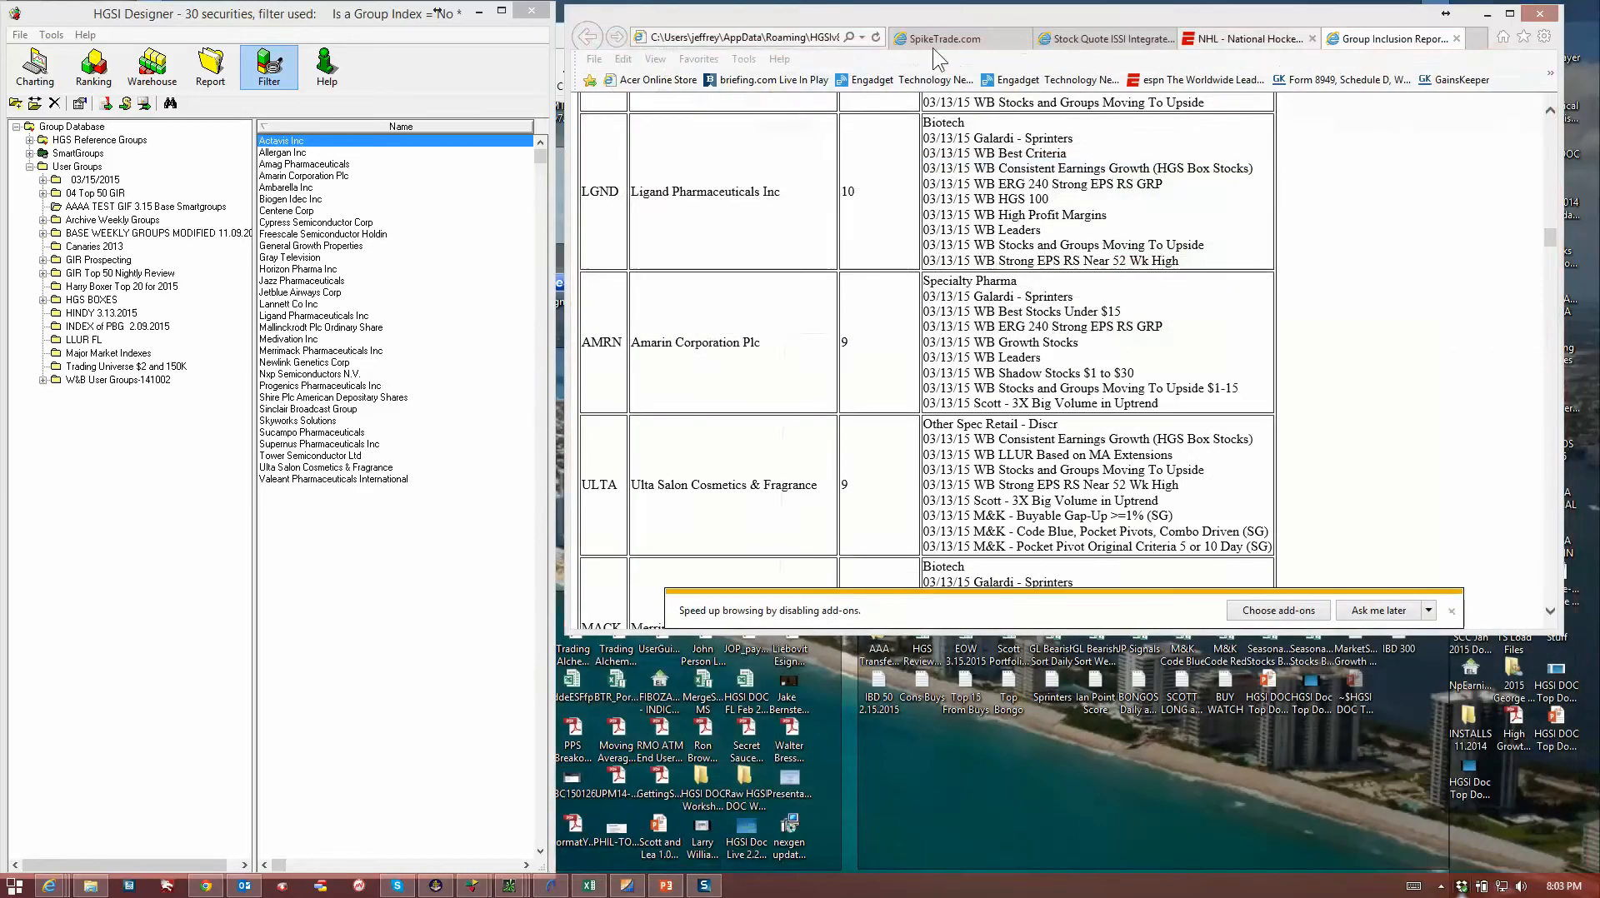
Clear the Group Inclusion Report's selection, load Best Smartgroups for GIF 3.15.2015.gsel, and cancel the report
left_click(52, 34)
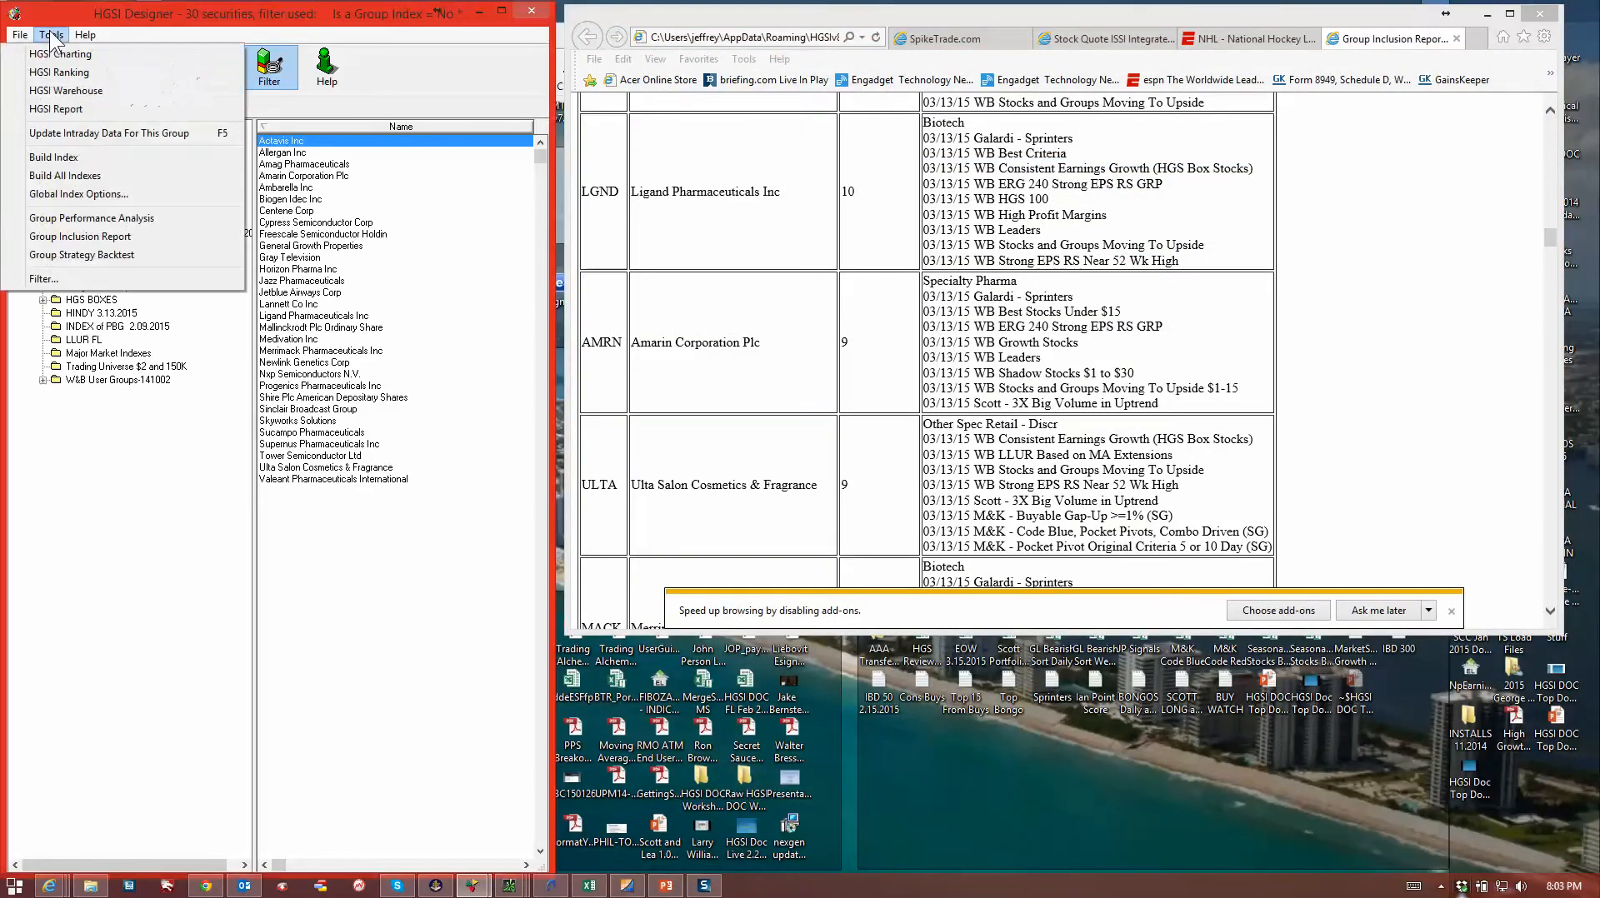
left_click(83, 238)
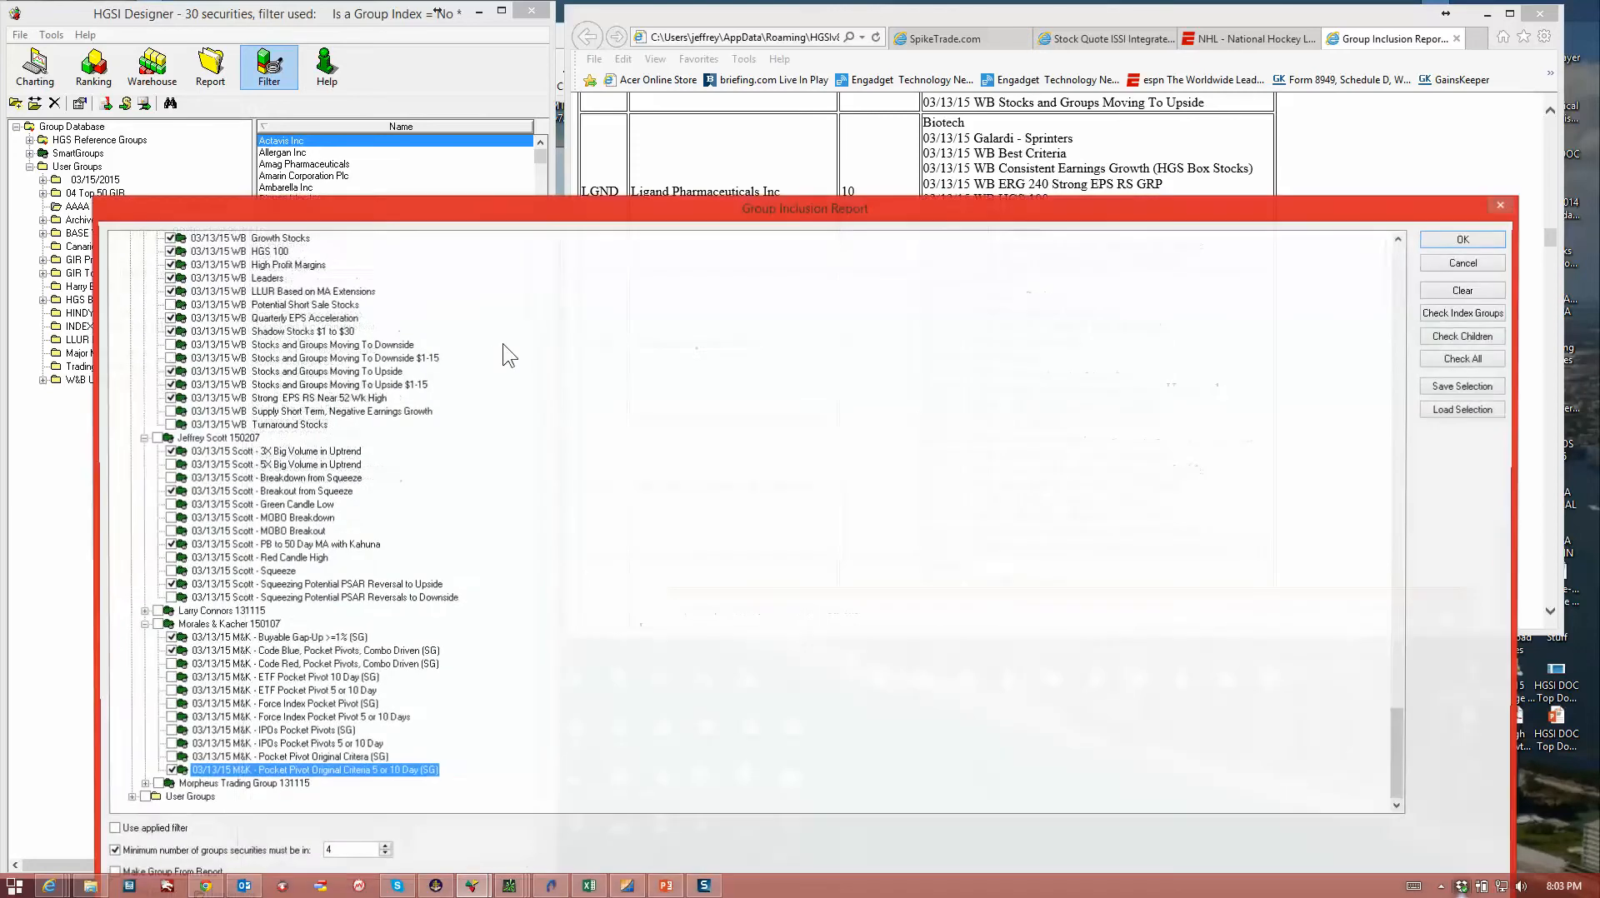
left_click(1450, 294)
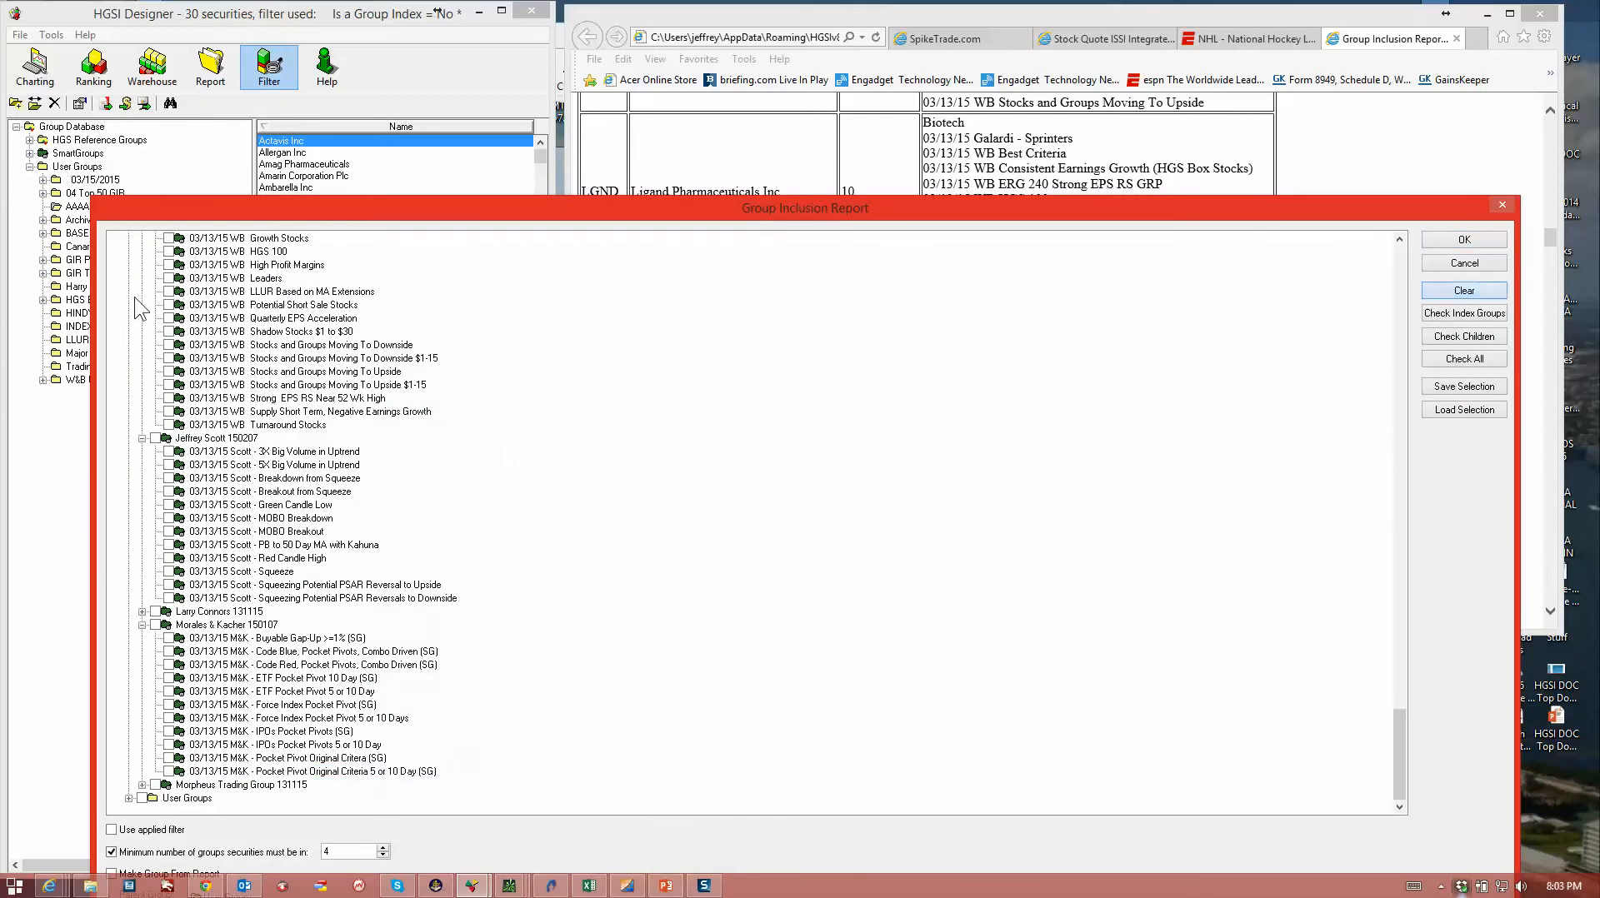
left_click(1464, 409)
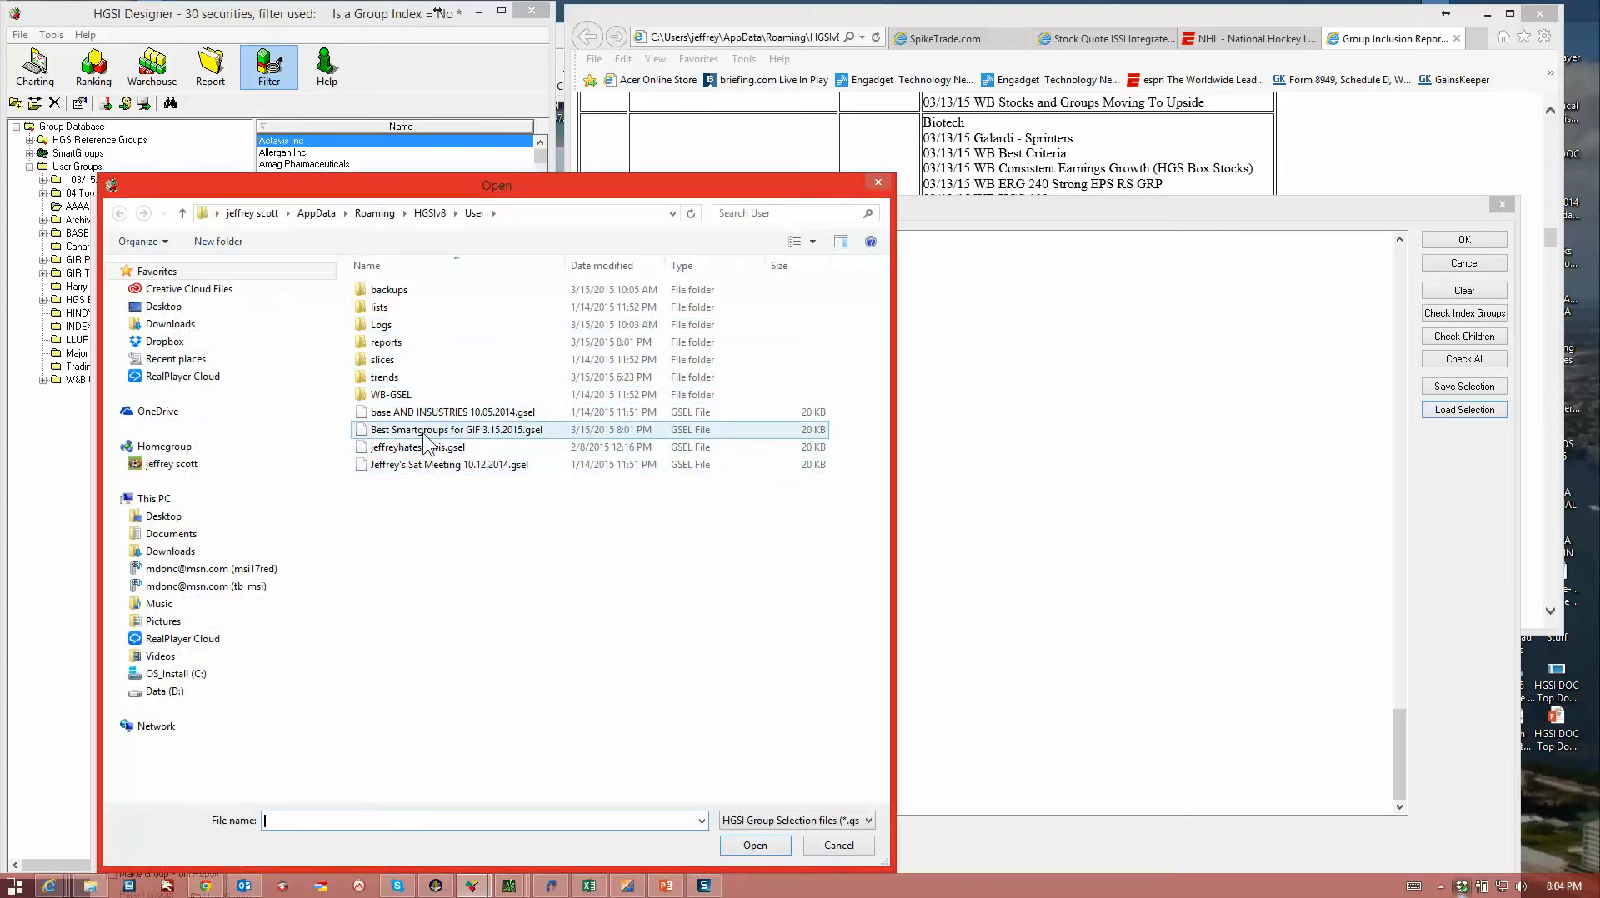
double_click(426, 430)
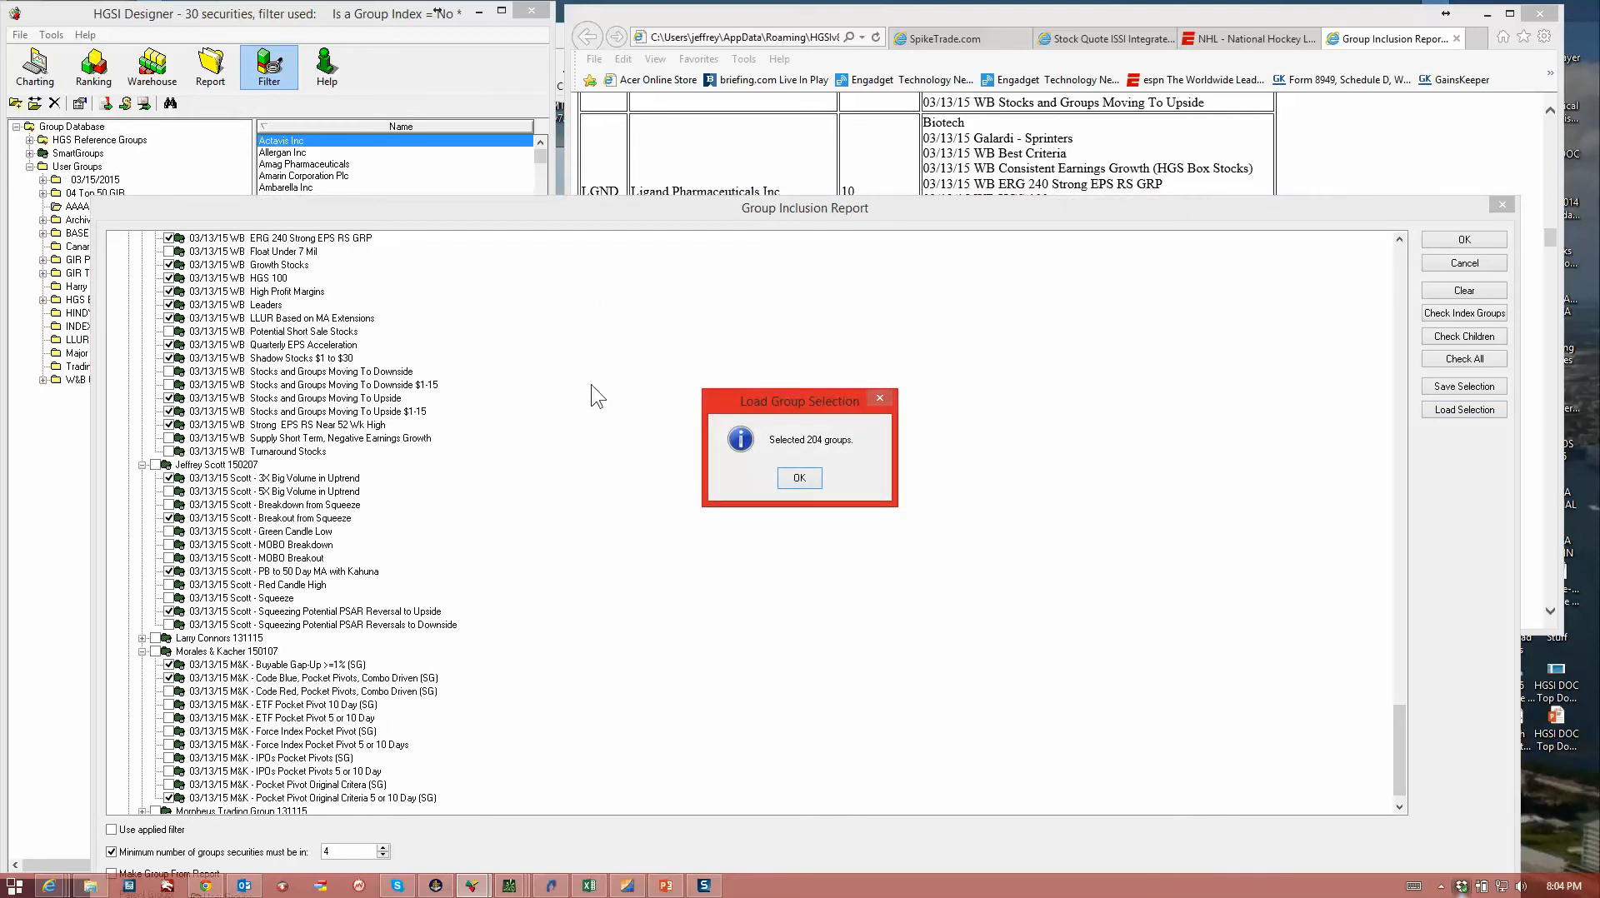
left_click(801, 477)
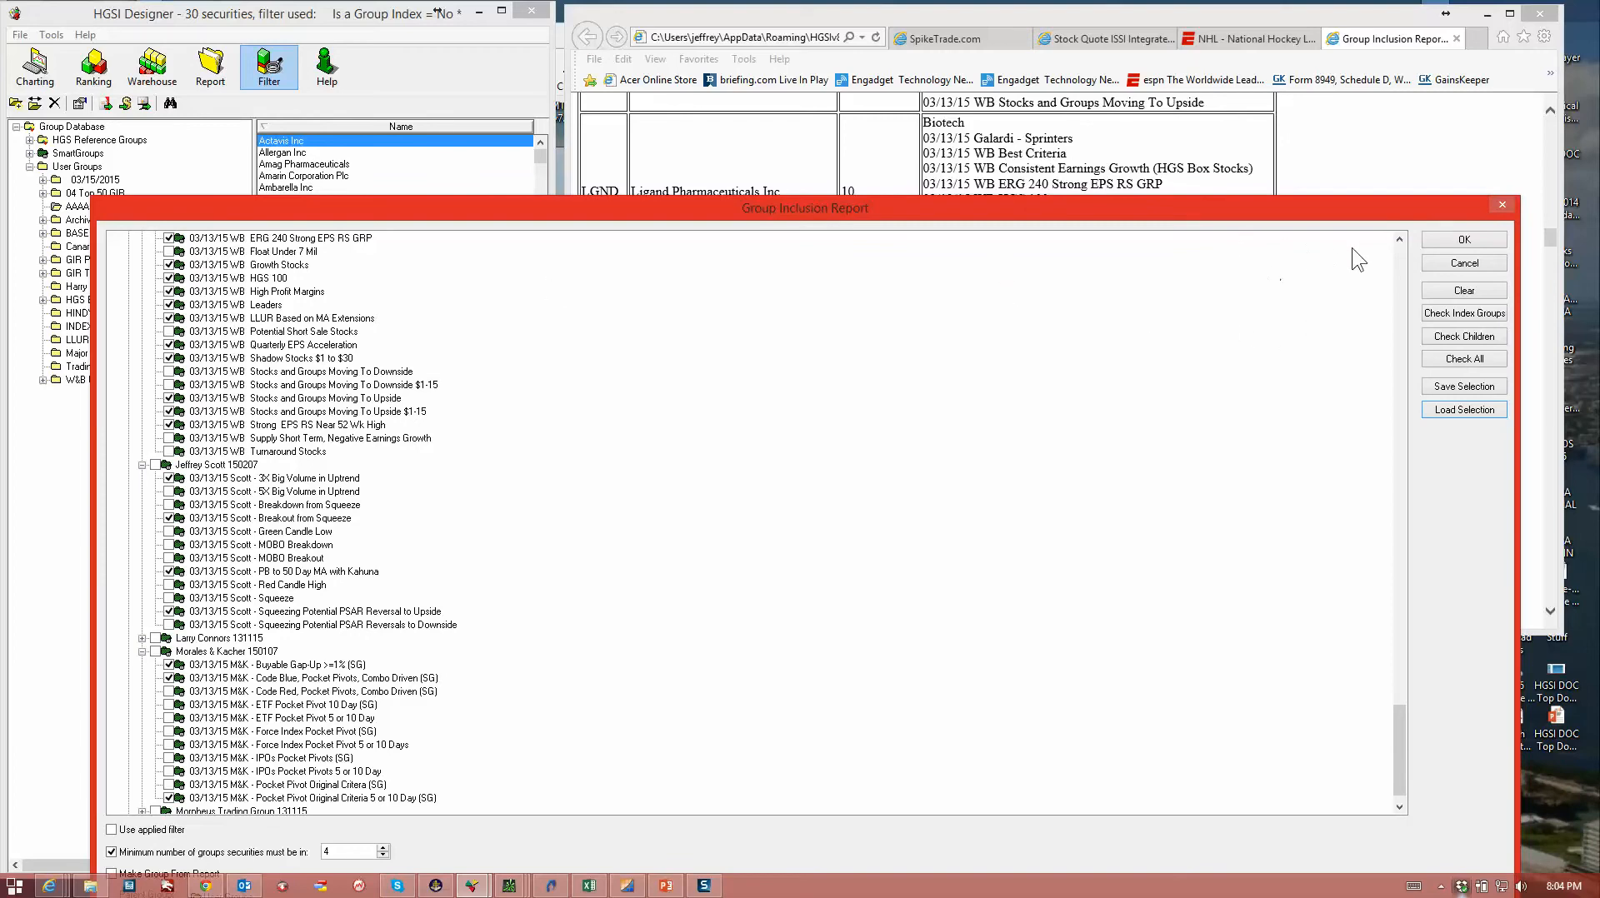
left_click(1464, 263)
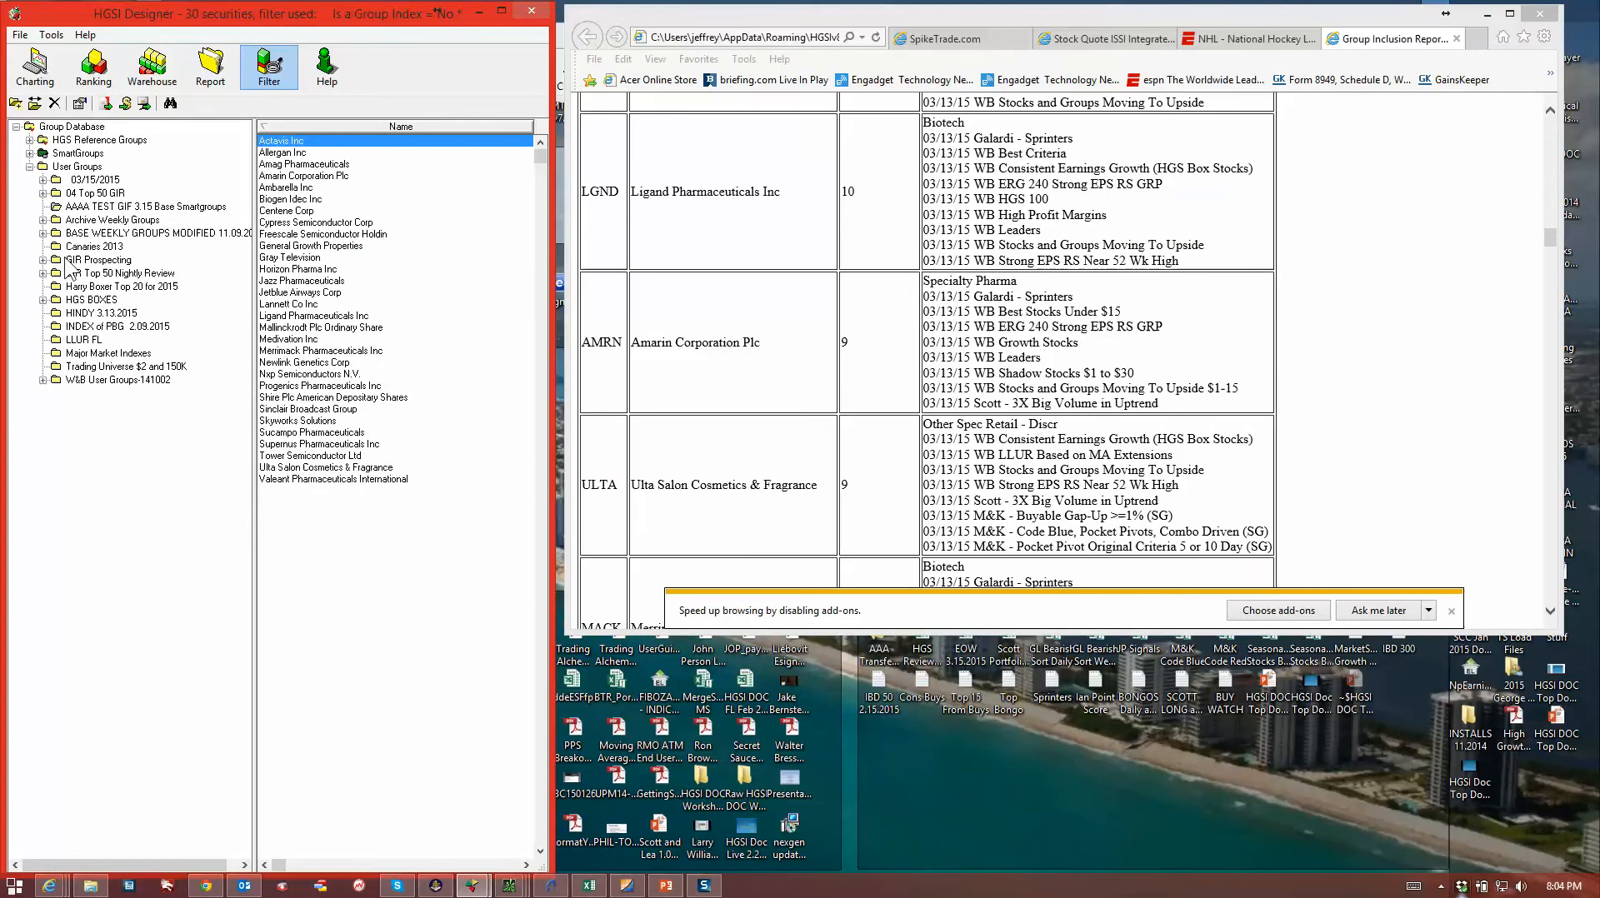
Expand the 03/15/2015 user group in Designer, then reopen the Group Inclusion Report and clear all its selected groups
left_click(43, 180)
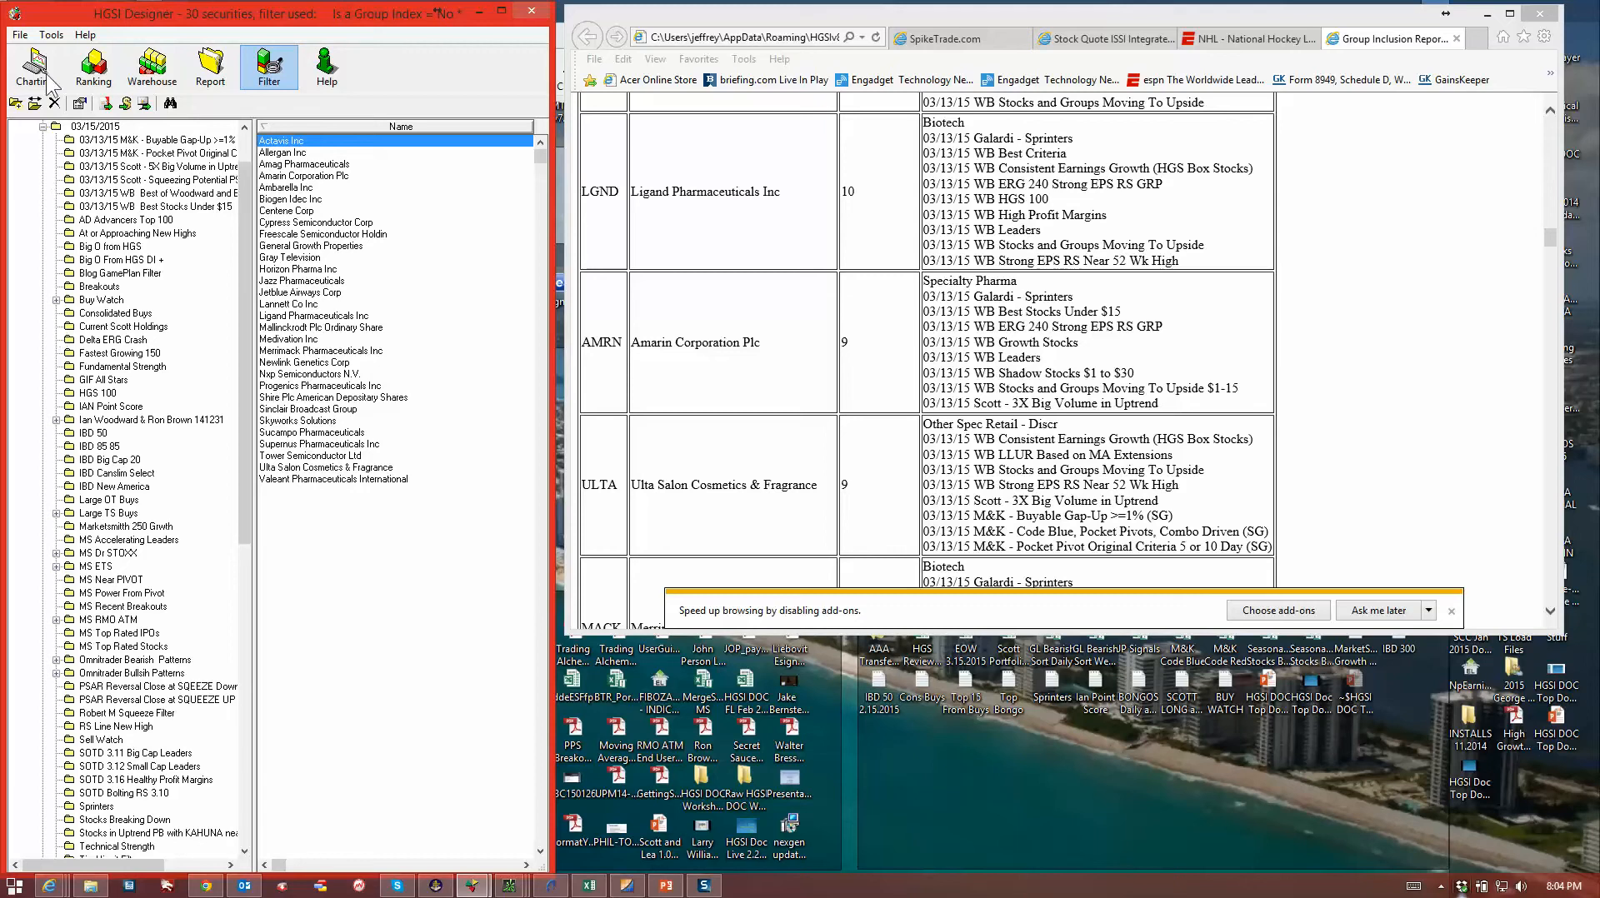
left_click(52, 34)
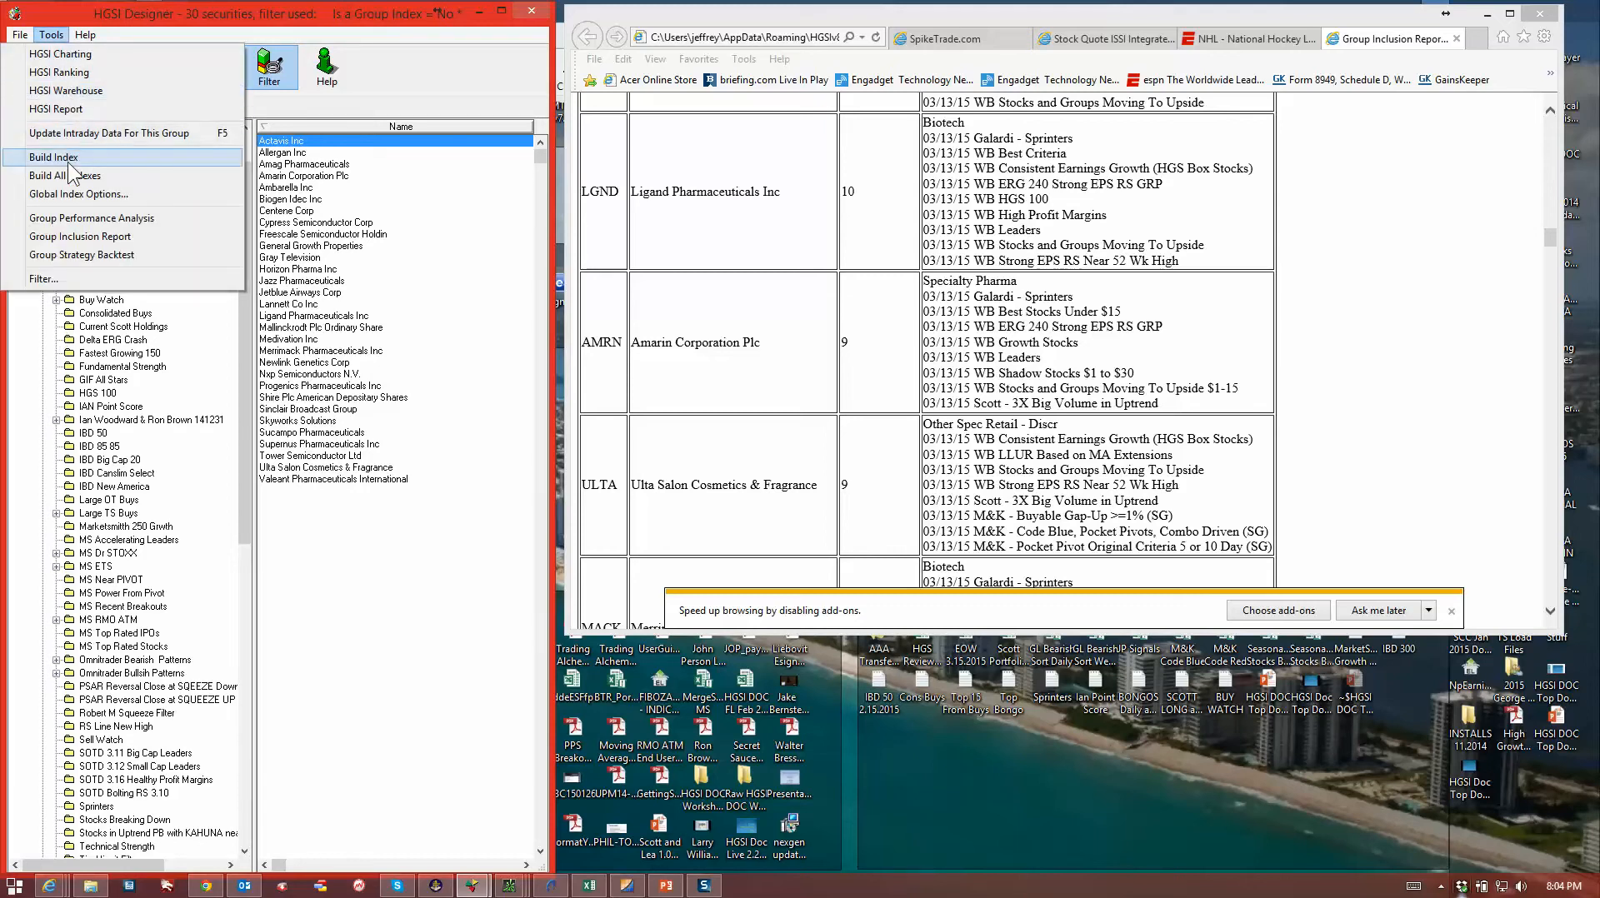
left_click(88, 236)
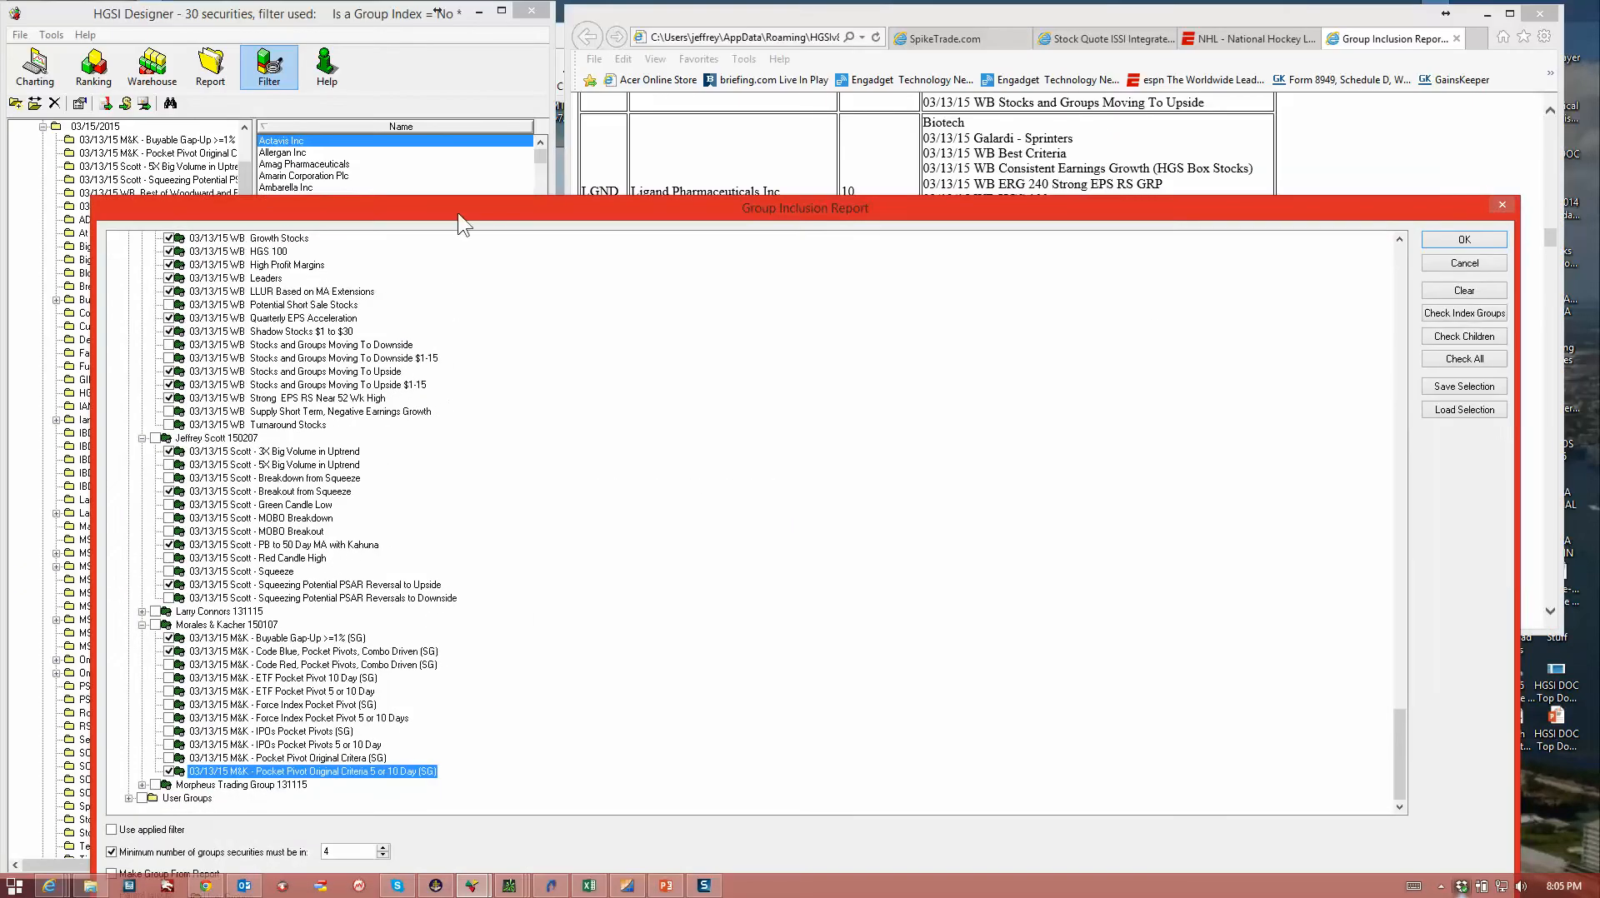
left_click_drag(465, 223, 494, 56)
left_click(1484, 125)
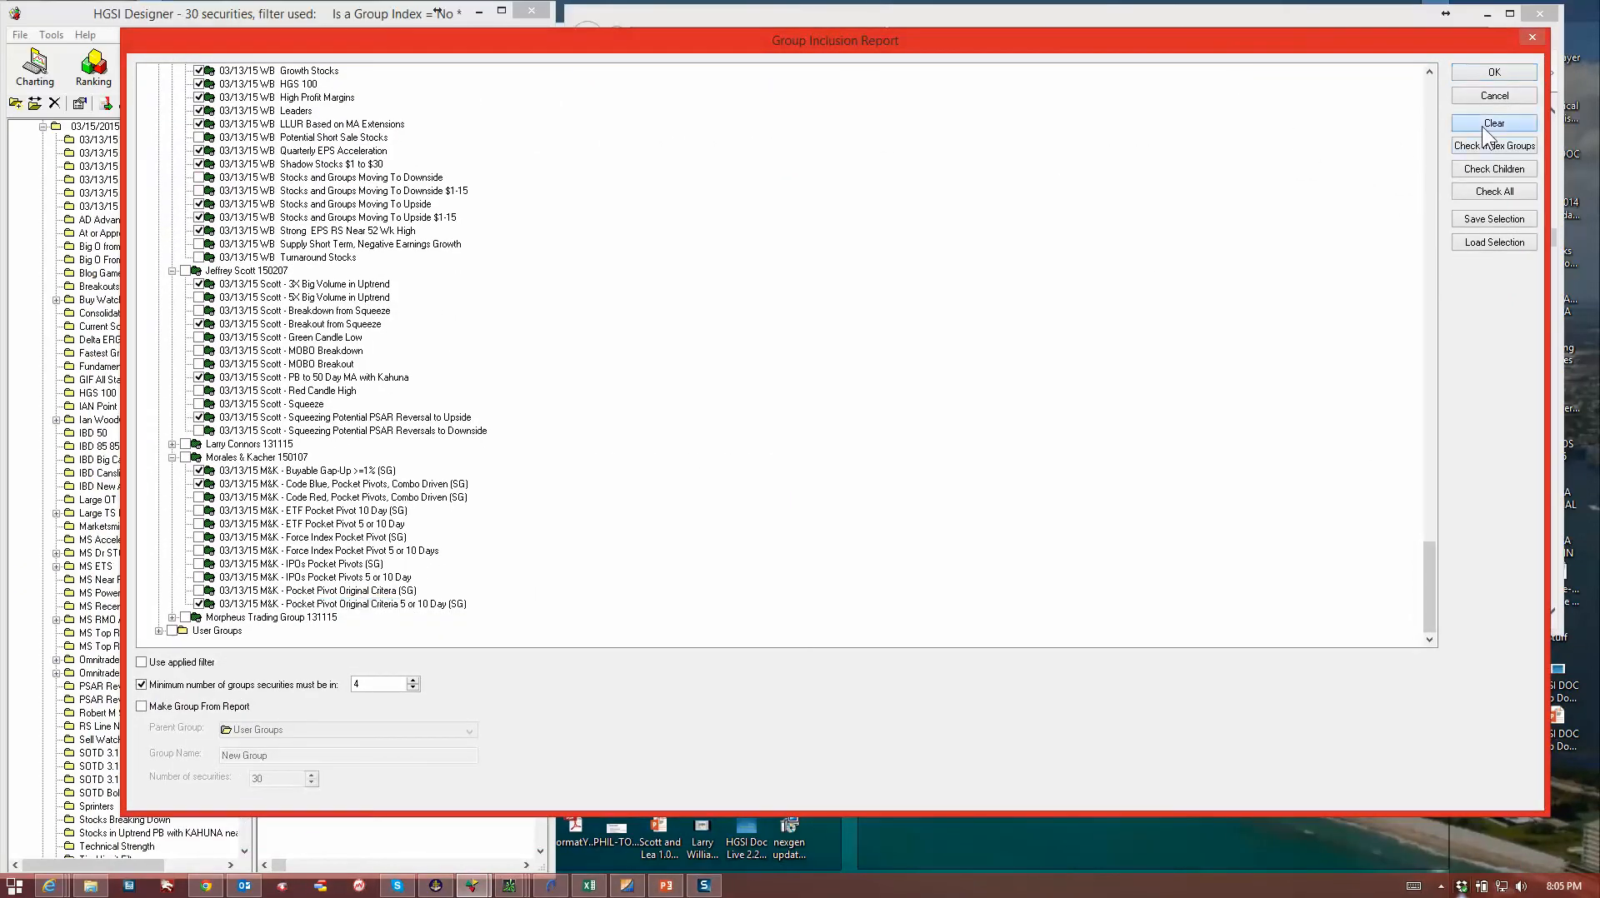
Enable making a group from the report under User Groups and name it "AAAA GIF Best of Jeff Groups 3.15.2015"
left_click(141, 707)
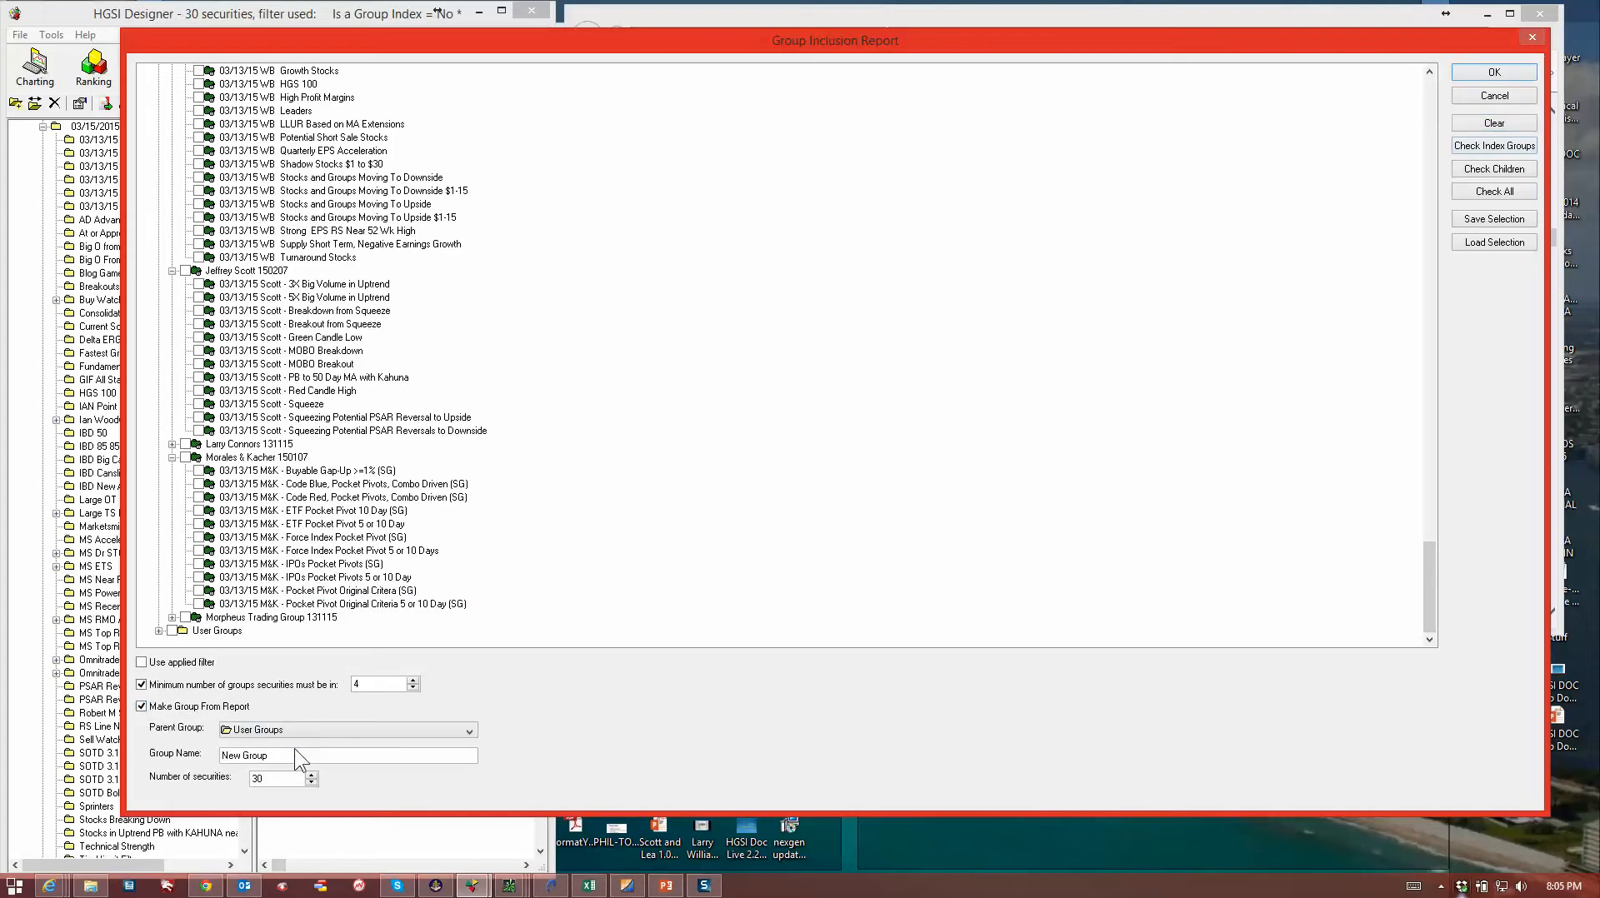
left_click_drag(297, 754, 221, 755)
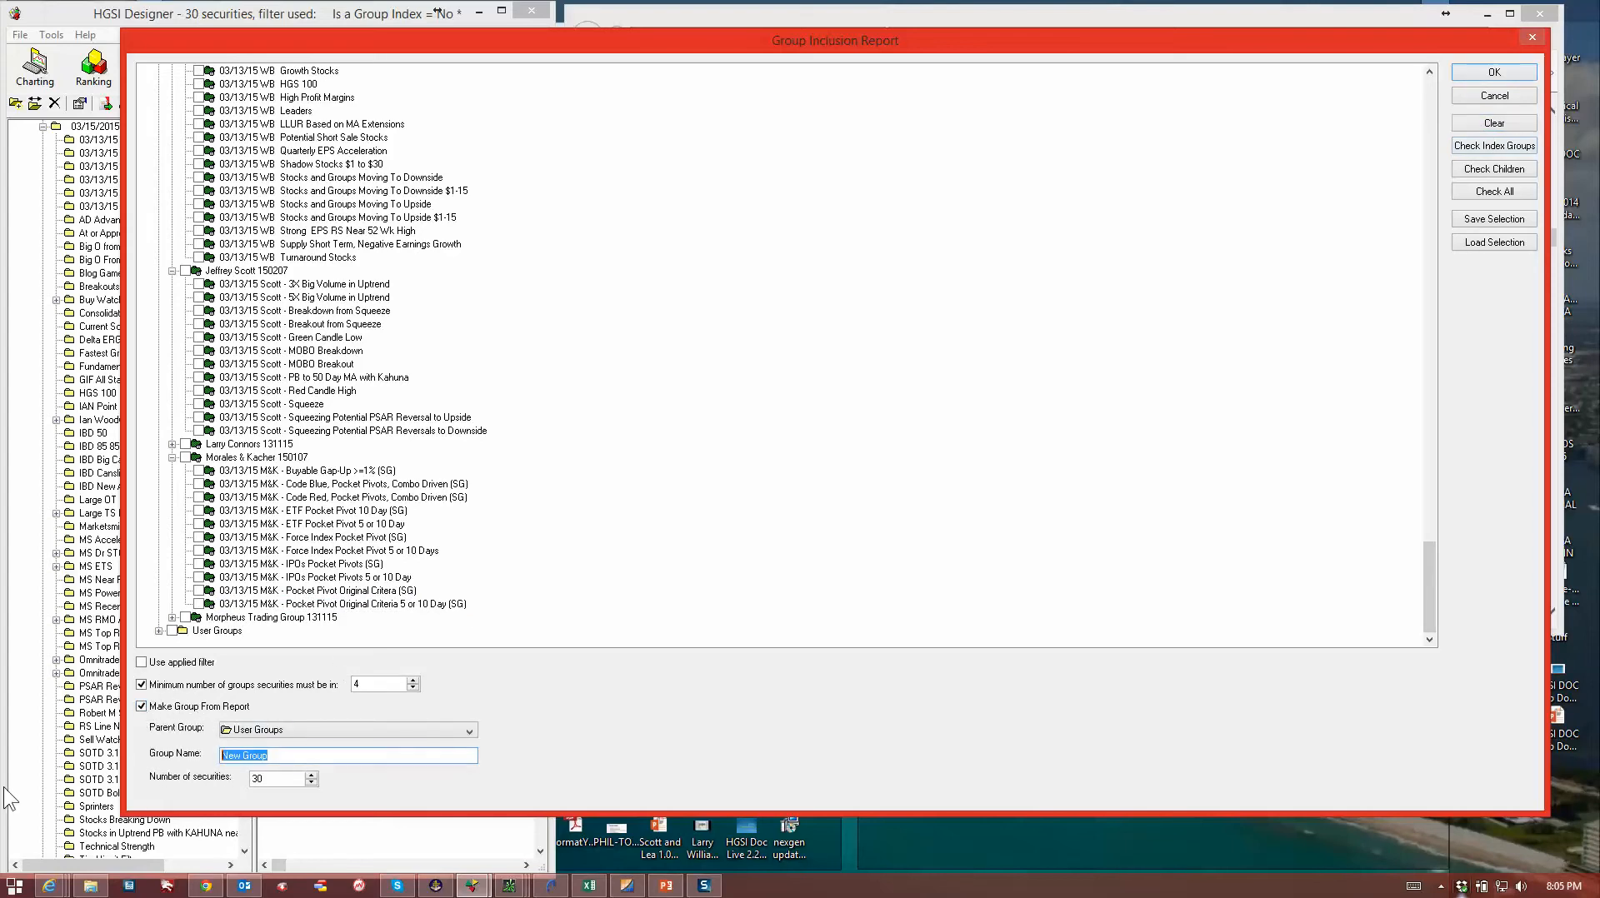
type("AAAA GIF Best of Jeff")
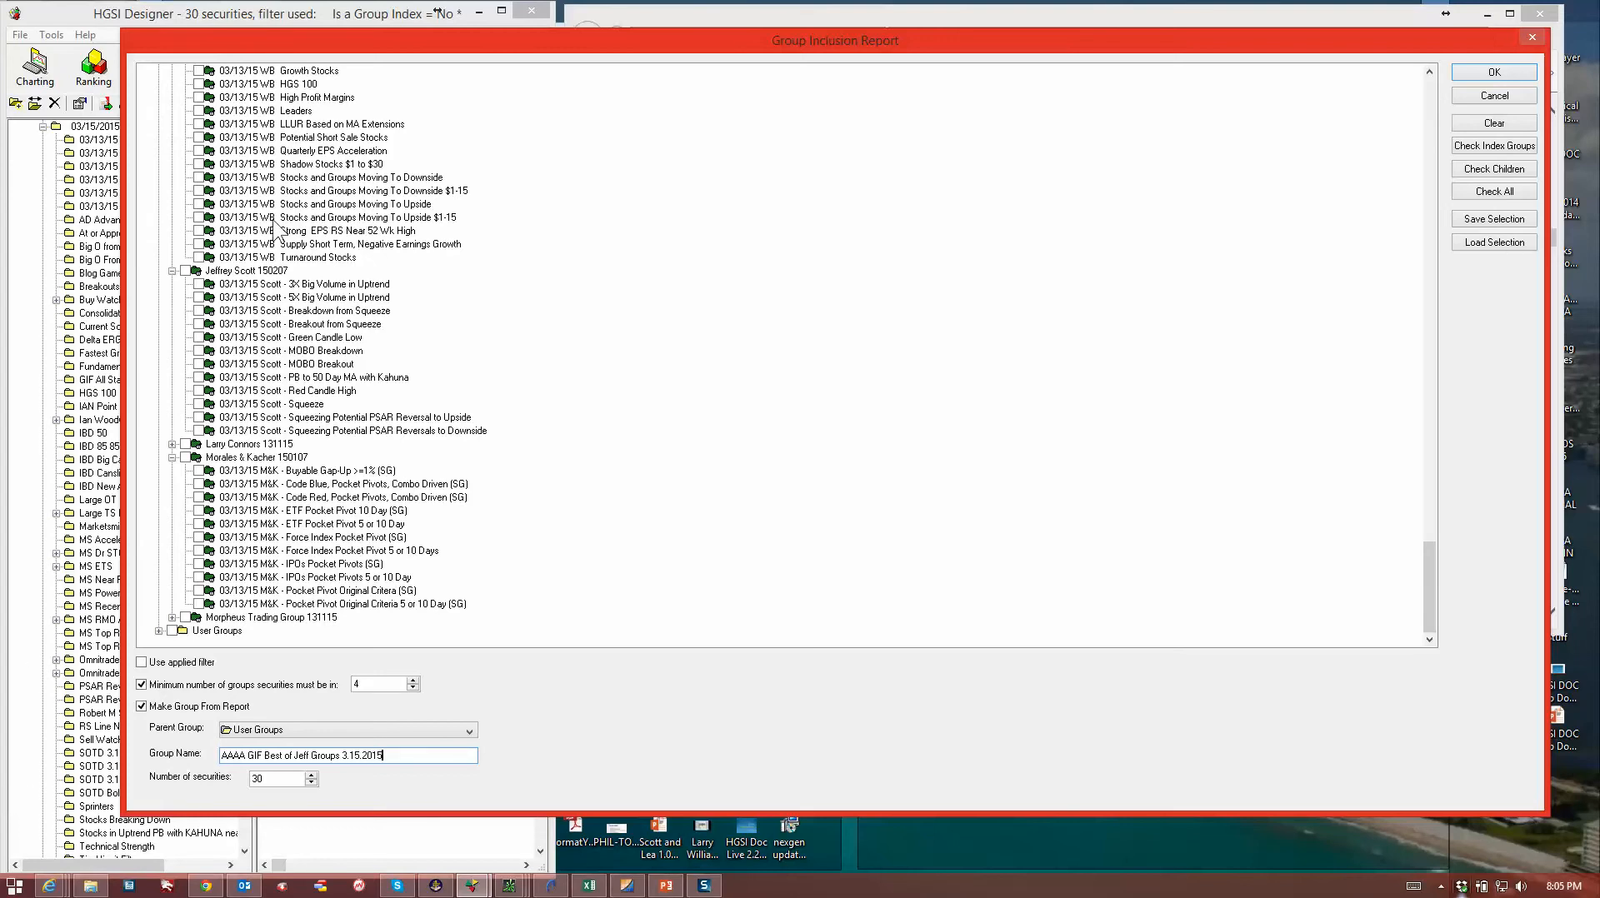
Include the whole Industries group and all its children from HGS Reference Groups in the report
left_click(609, 254)
scroll(616, 265, "up", 20)
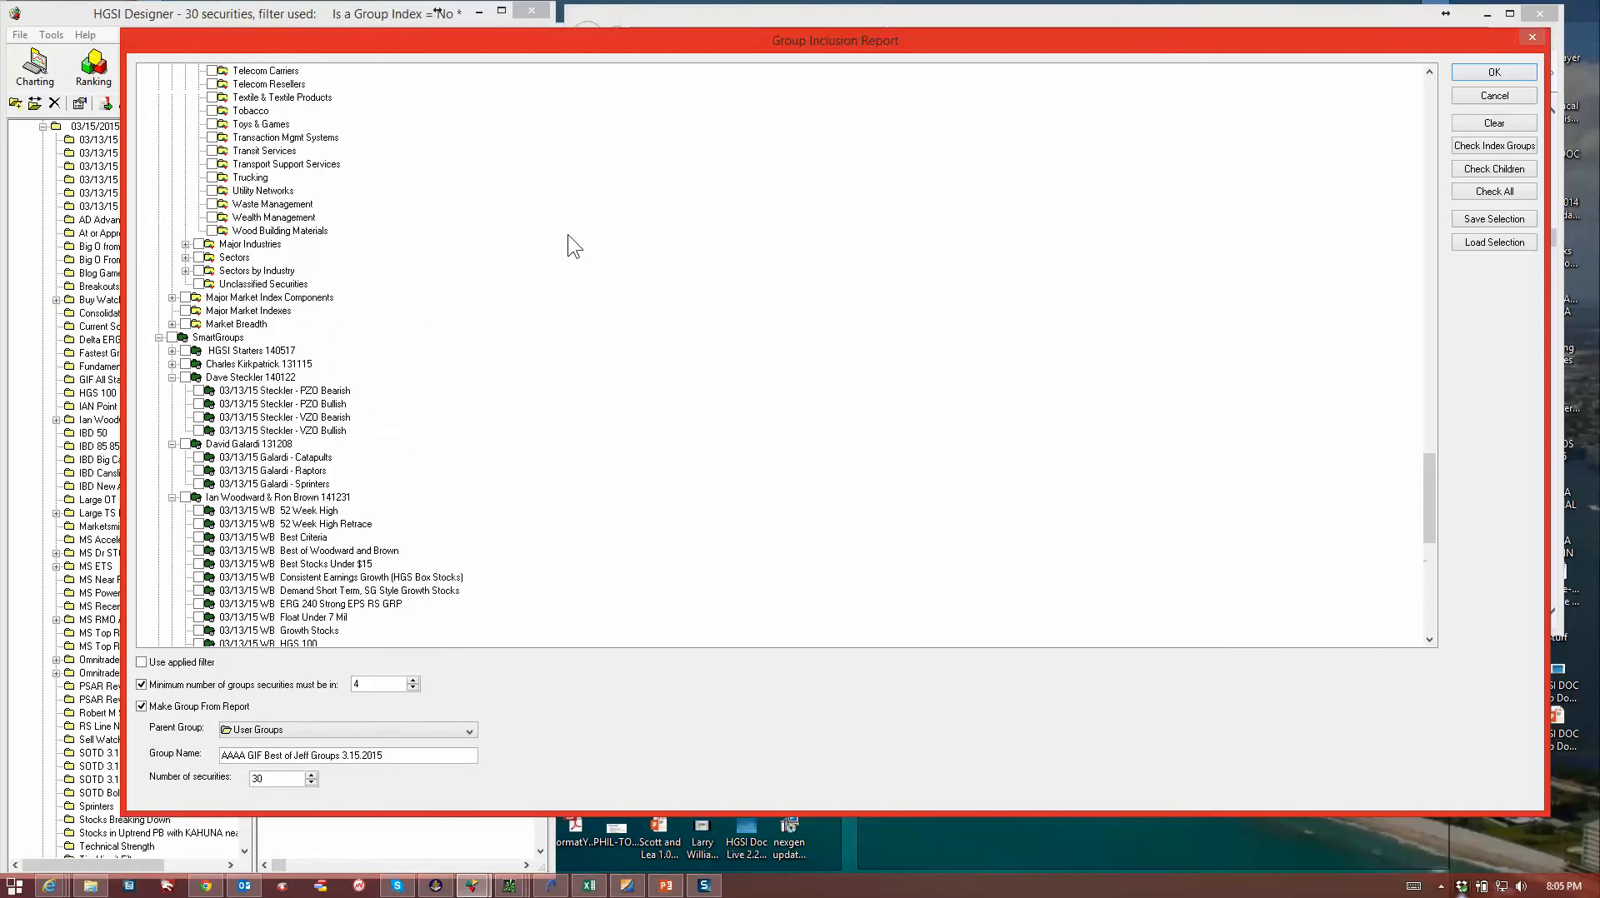
scroll(316, 212, "up", 20)
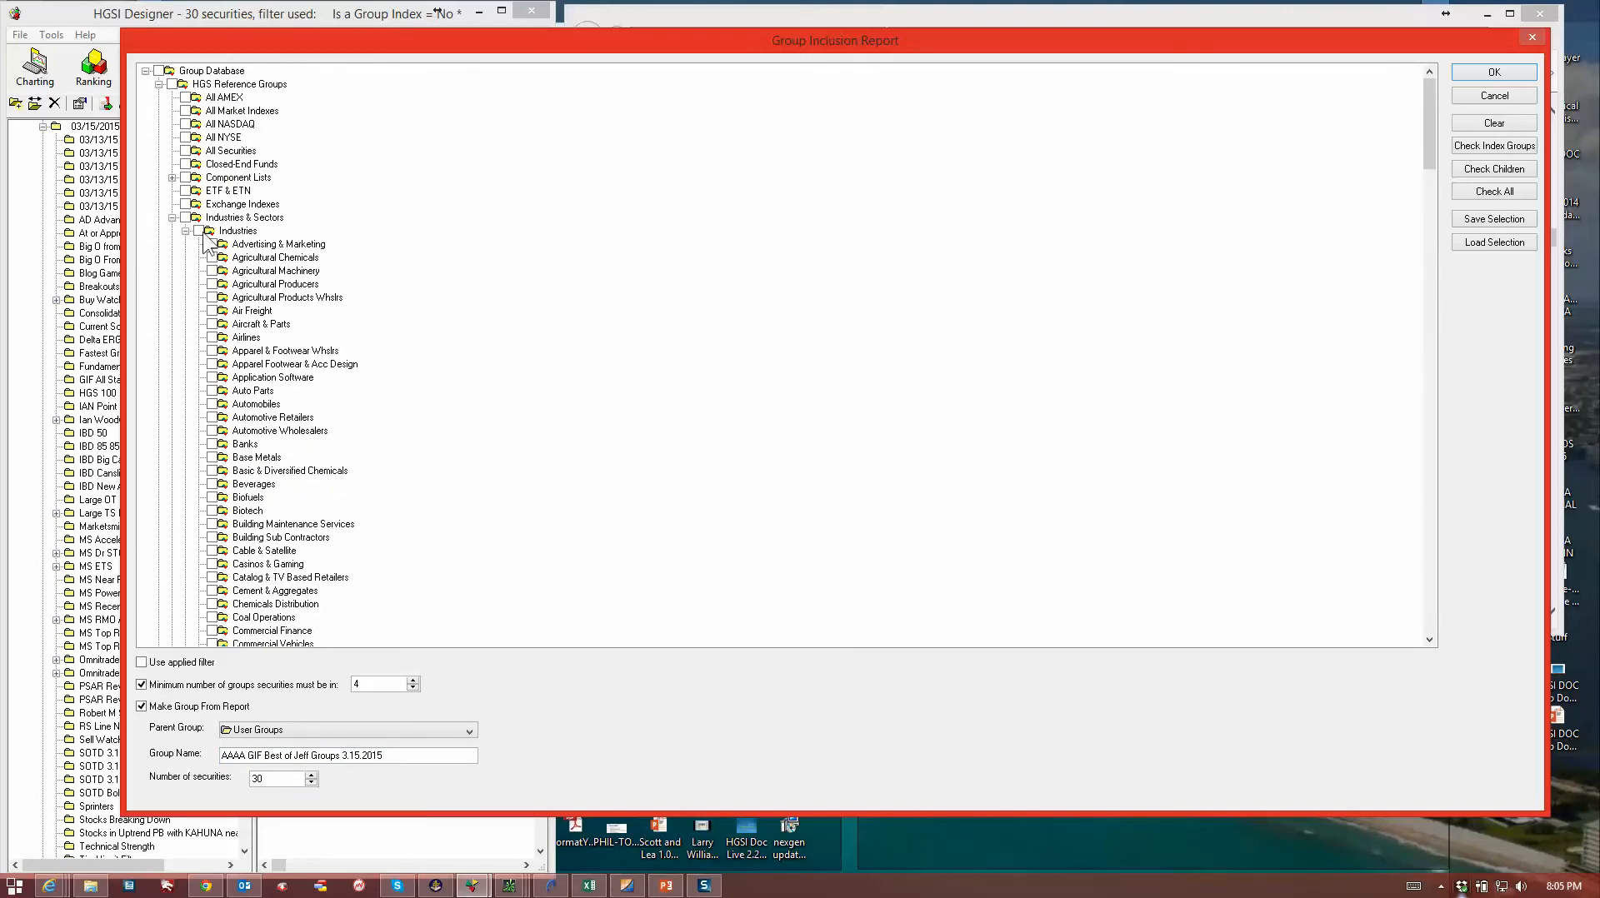
left_click(200, 232)
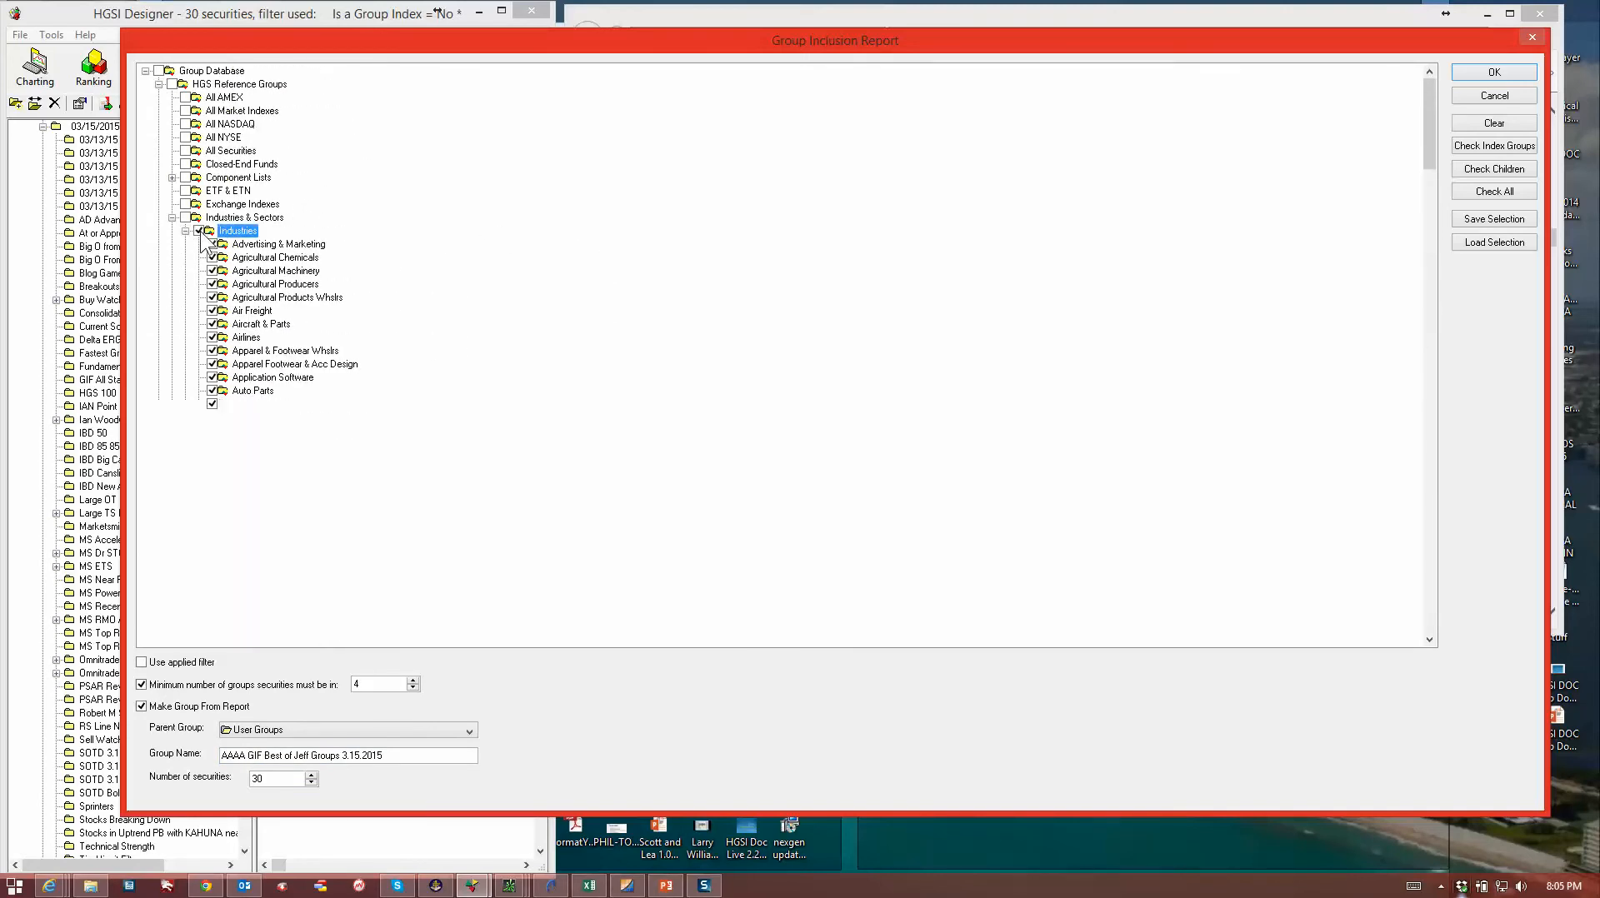
Under User Groups' 03/15/2015 folder, include the six 03/13/15 groups from M&K - Buyable Gap-Up through WB Best Stocks Under $15
left_click(159, 85)
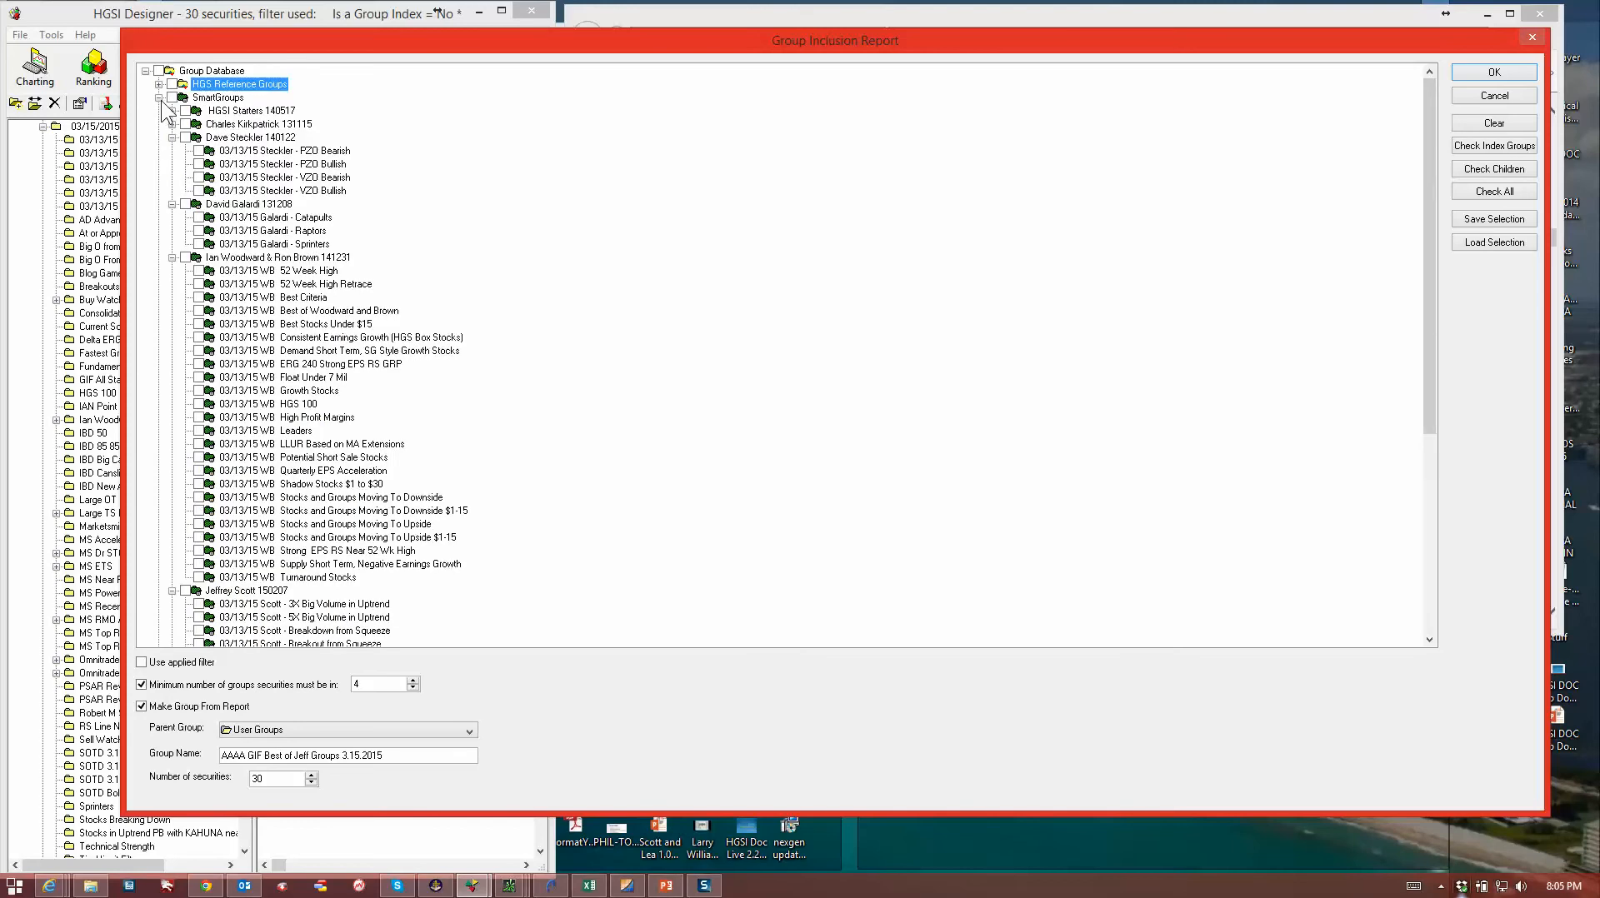
left_click(160, 99)
left_click(159, 112)
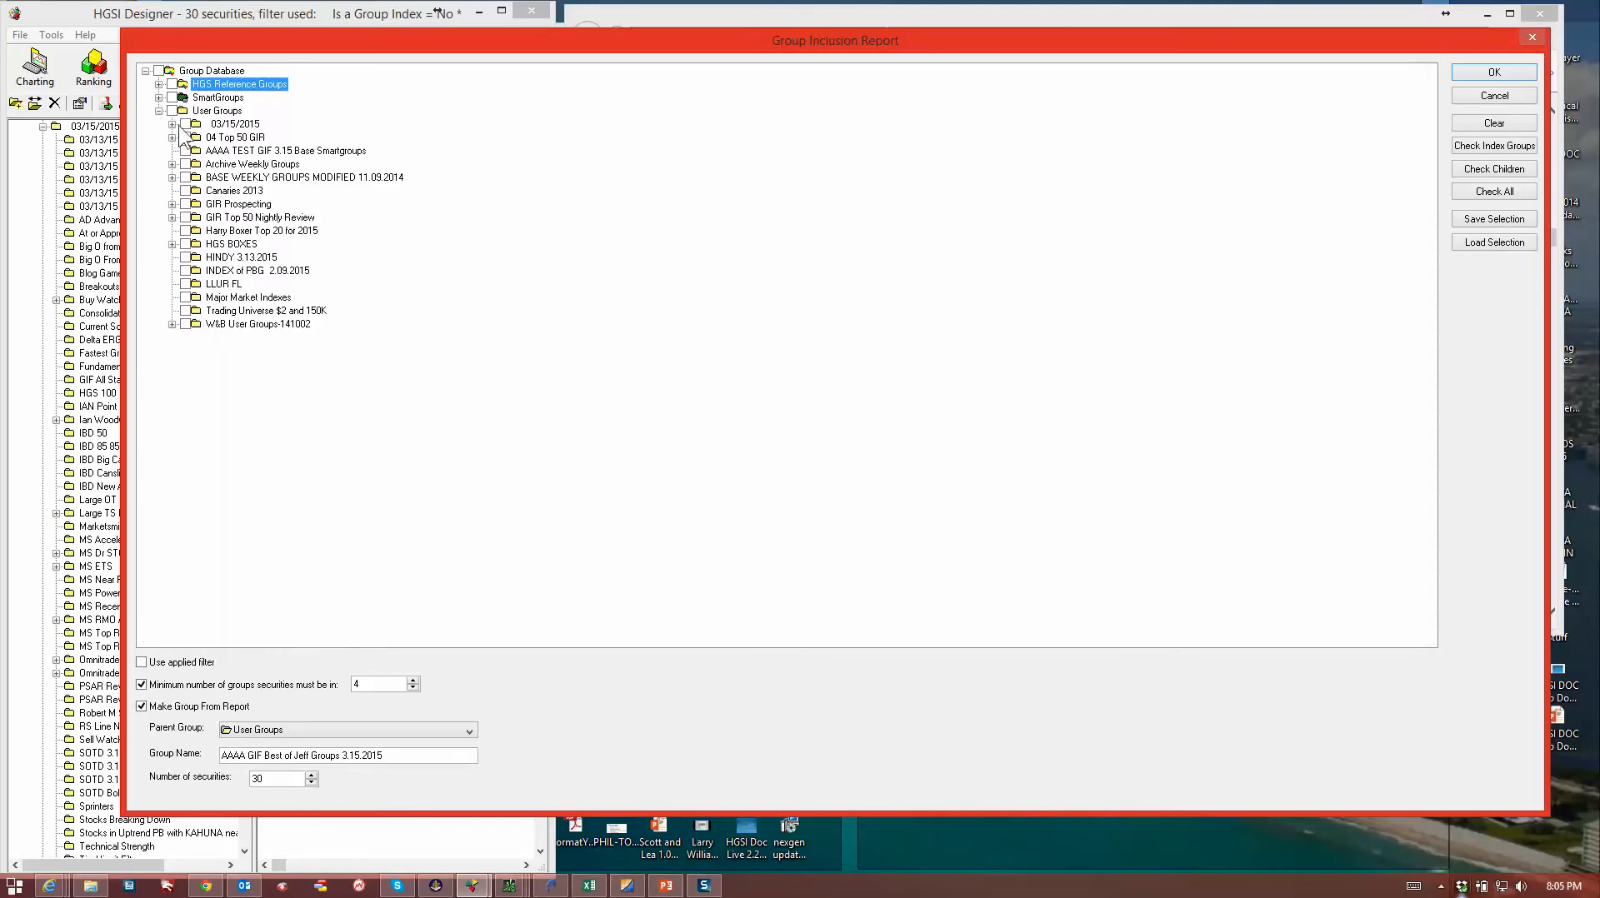
left_click(172, 125)
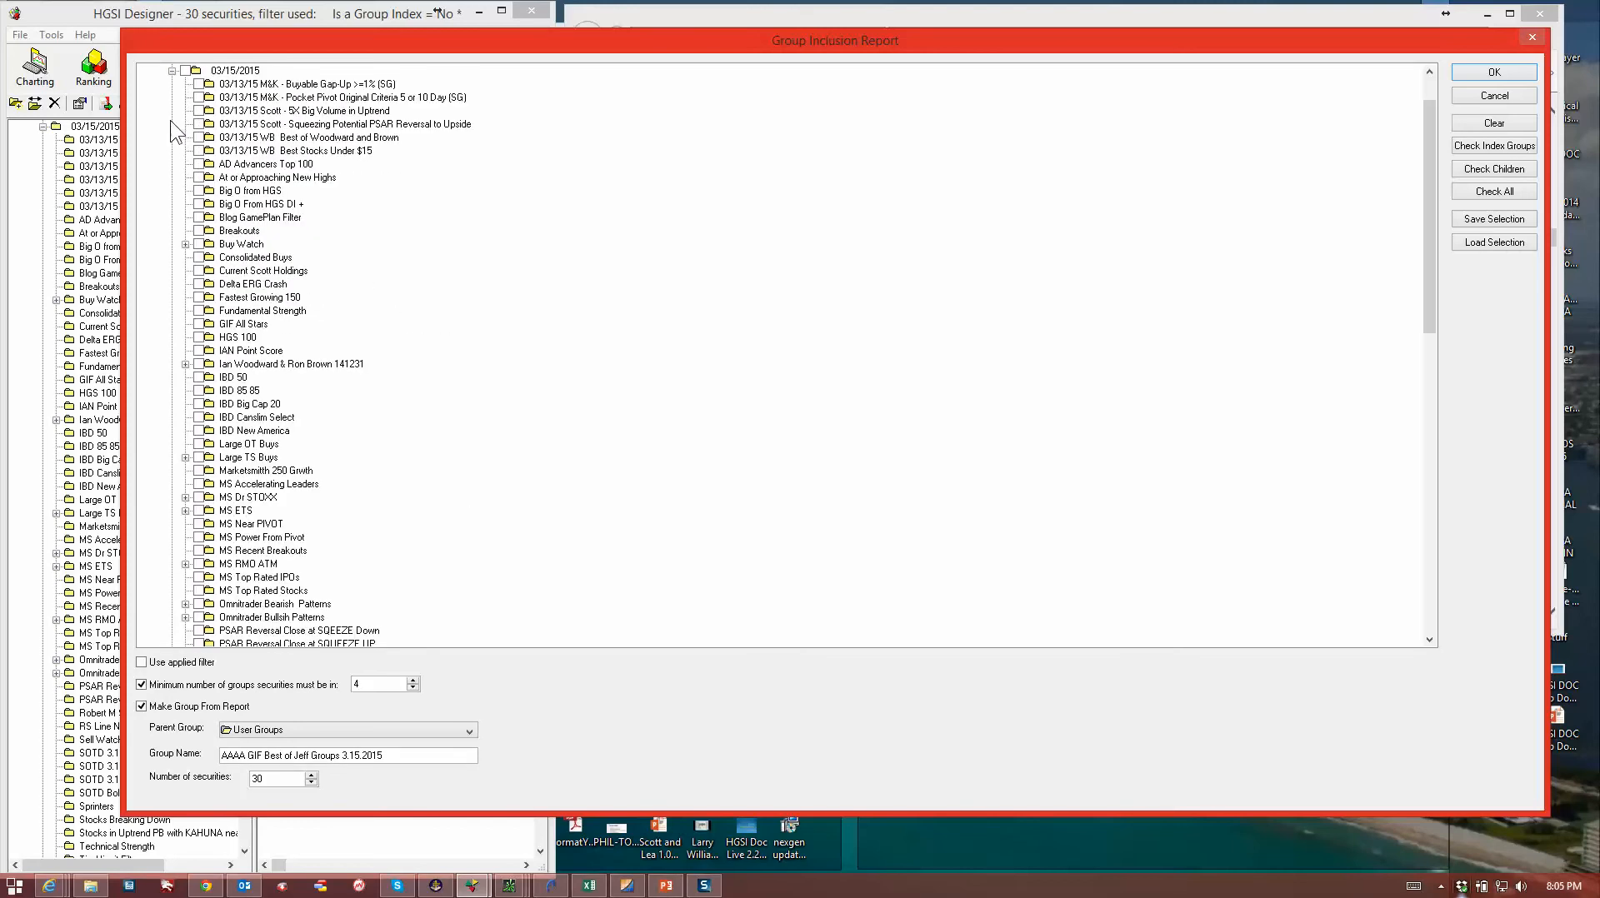
left_click(199, 84)
left_click(198, 97)
left_click(198, 111)
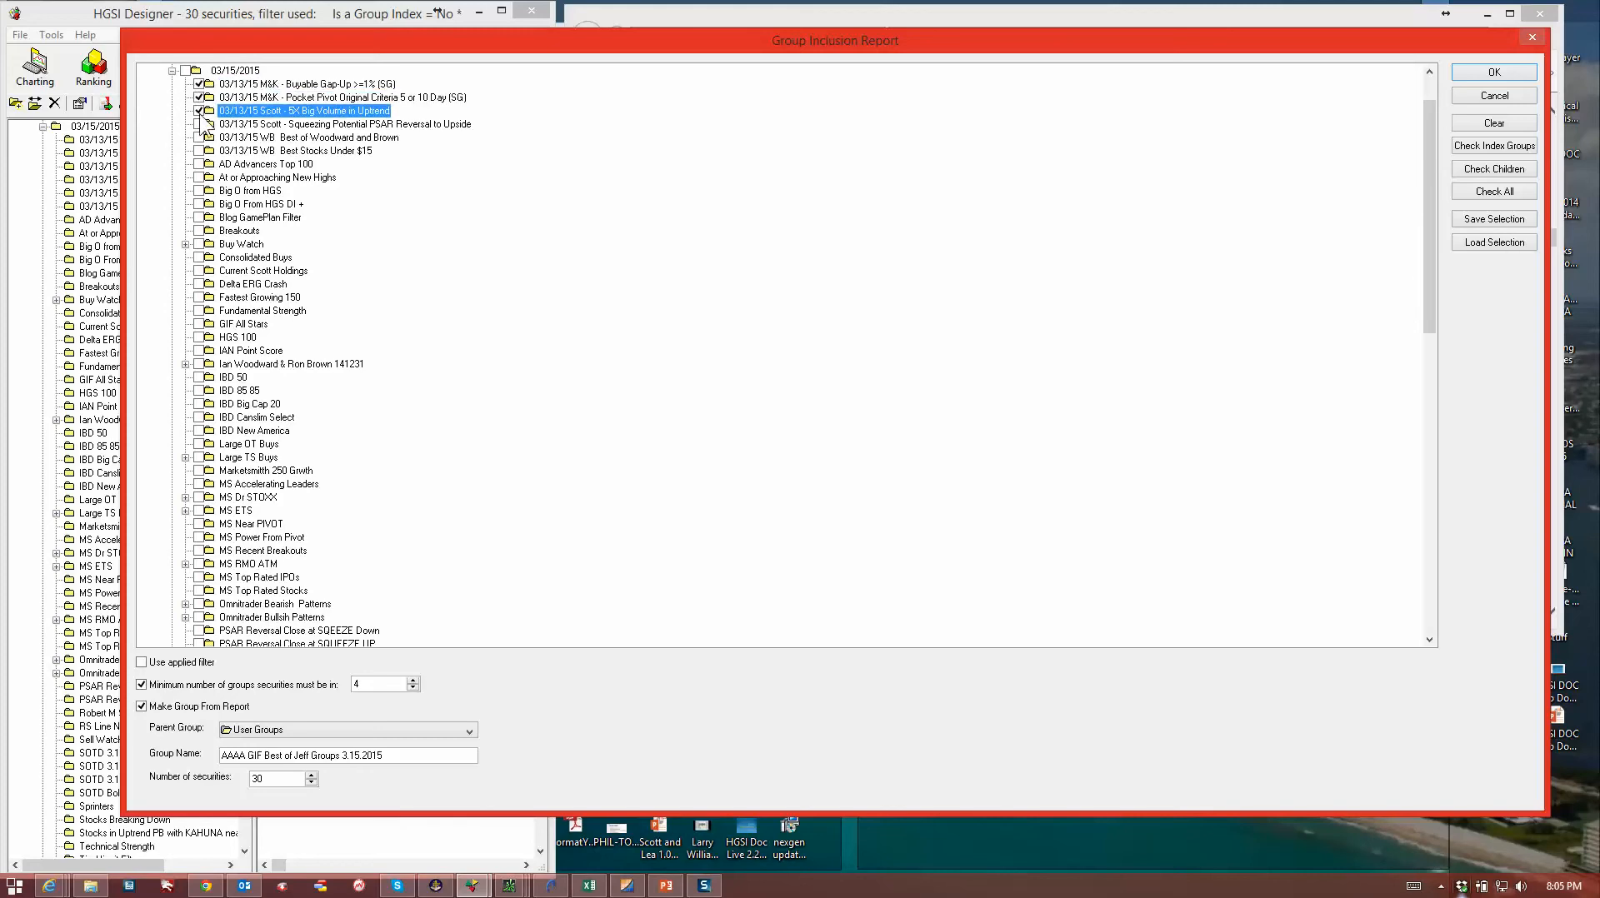
left_click(199, 125)
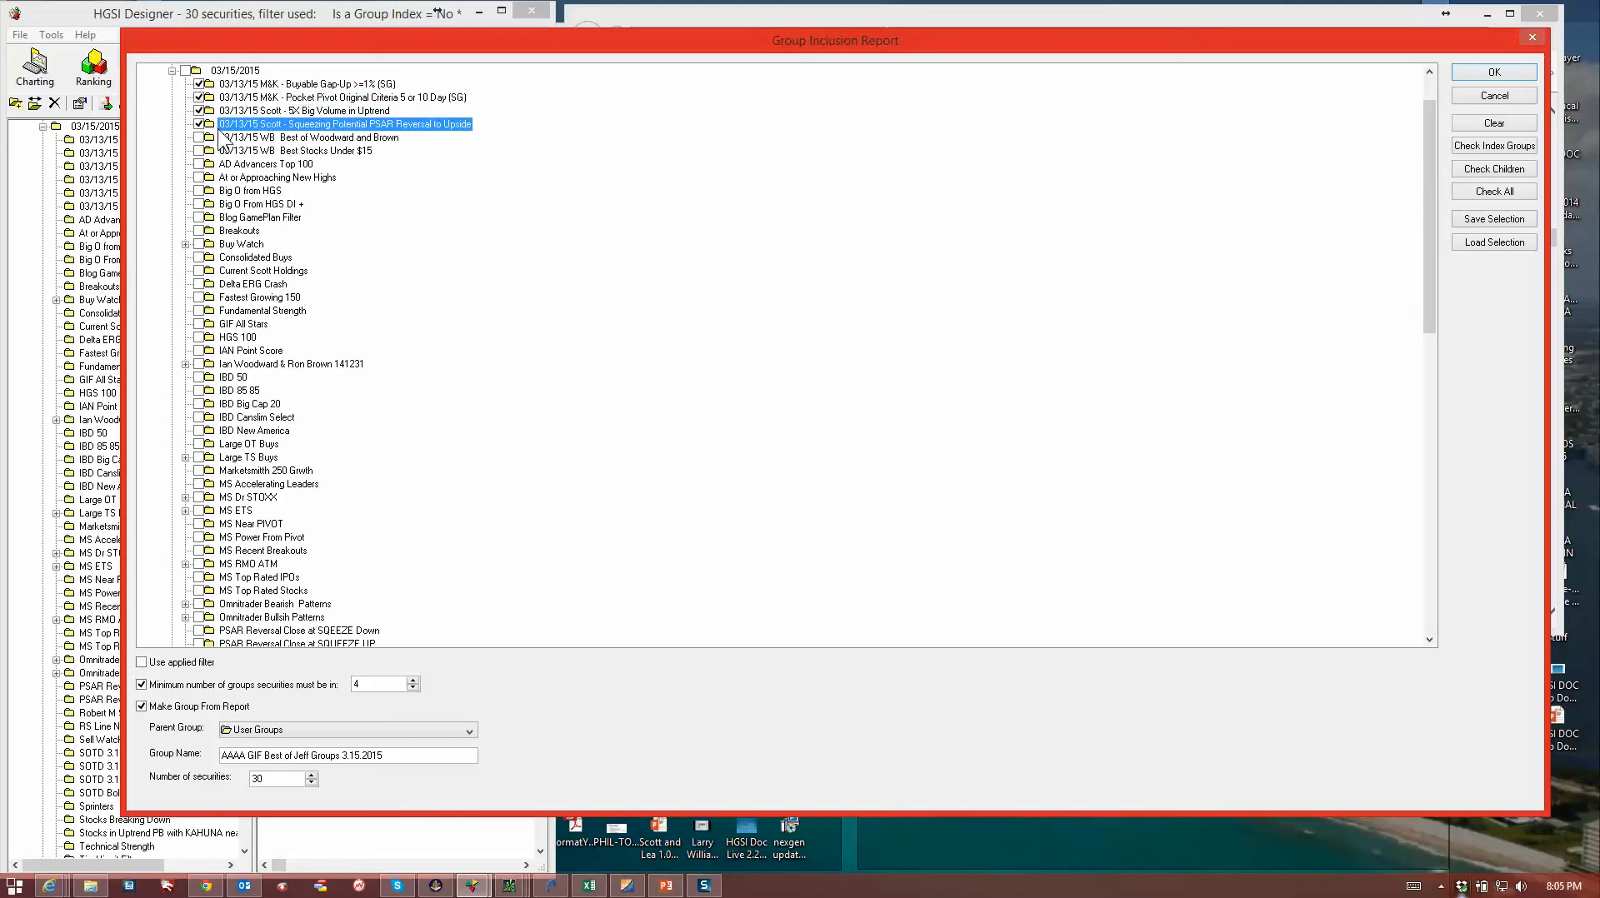
left_click(197, 137)
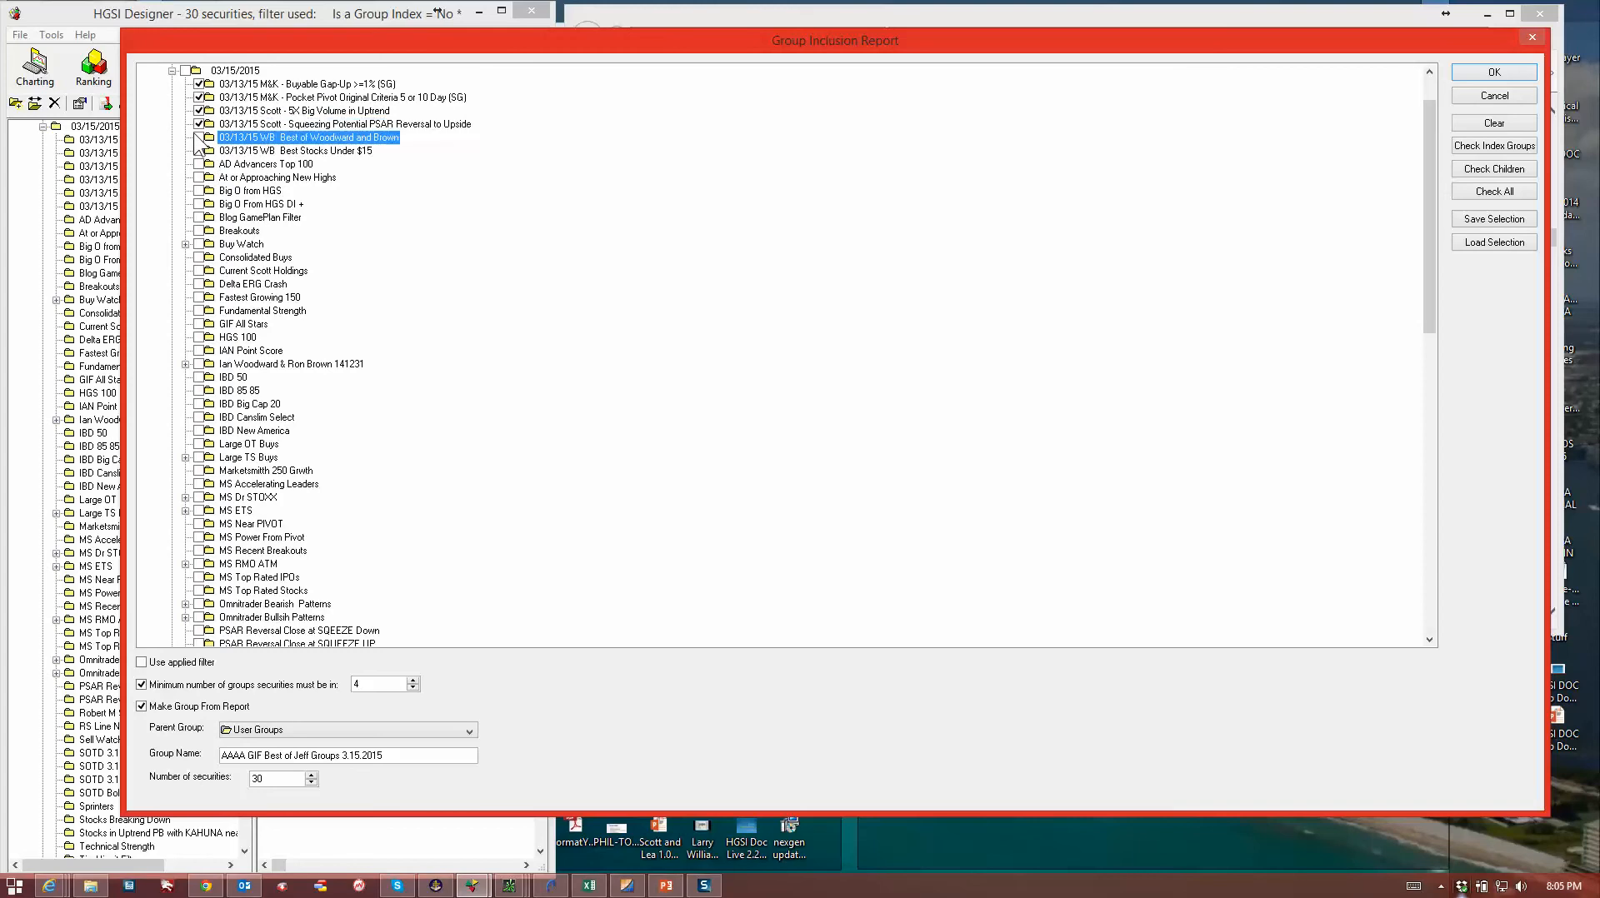
left_click(198, 151)
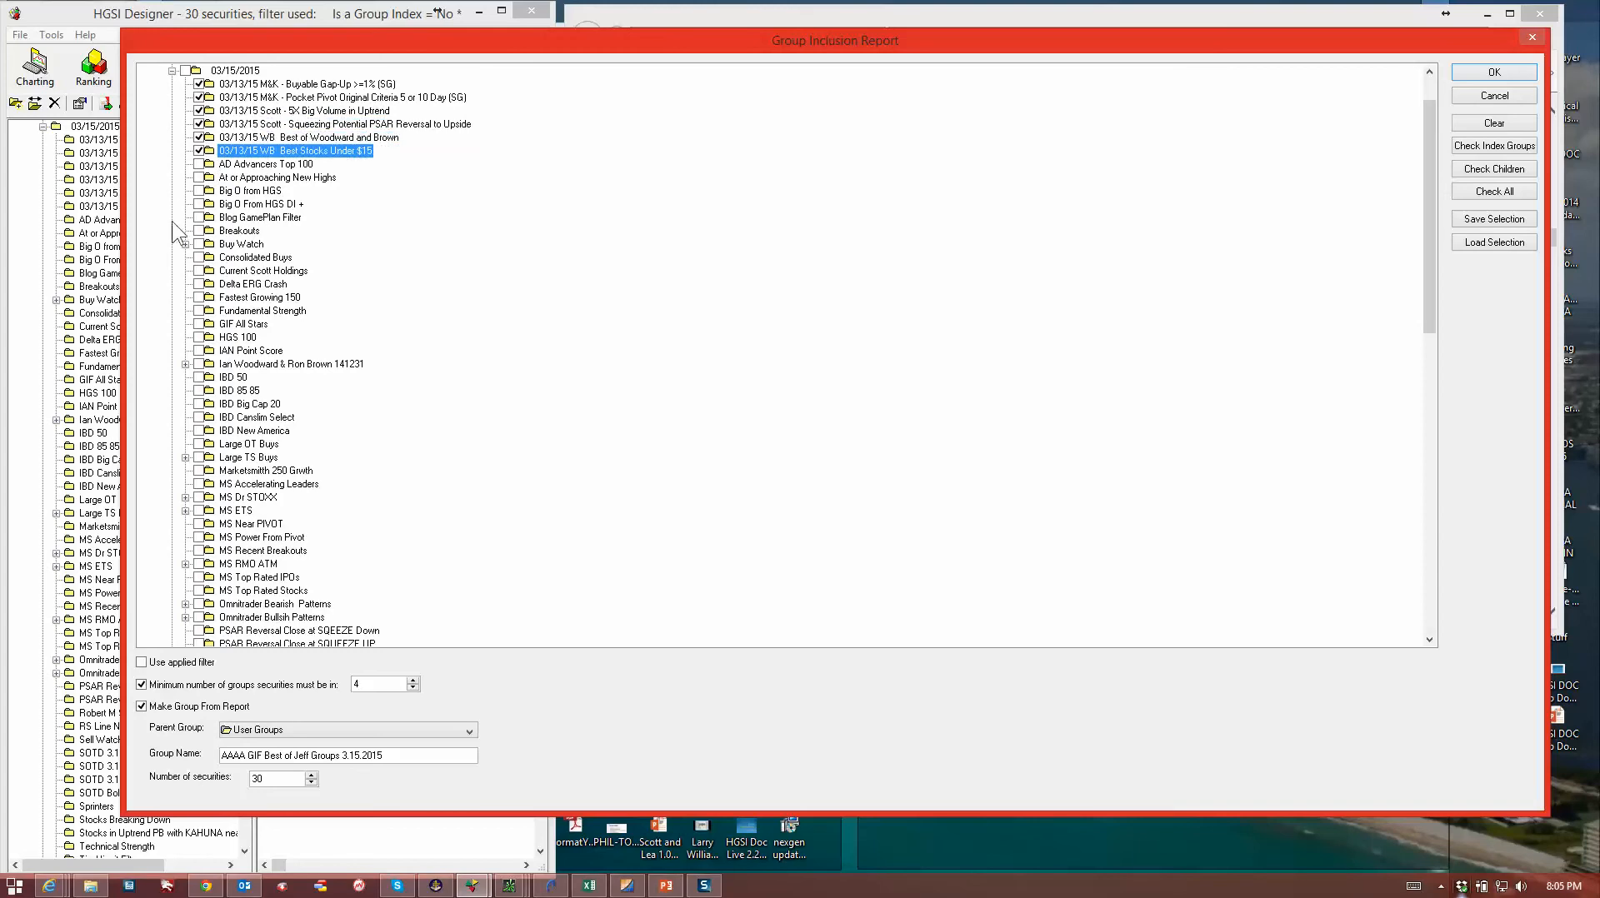
Include AD Advancers Top 100, At or Approaching New Highs, Big O from HGS, Big O From HGS DI +, Blog GamePlan Filter and Breakouts
left_click(199, 164)
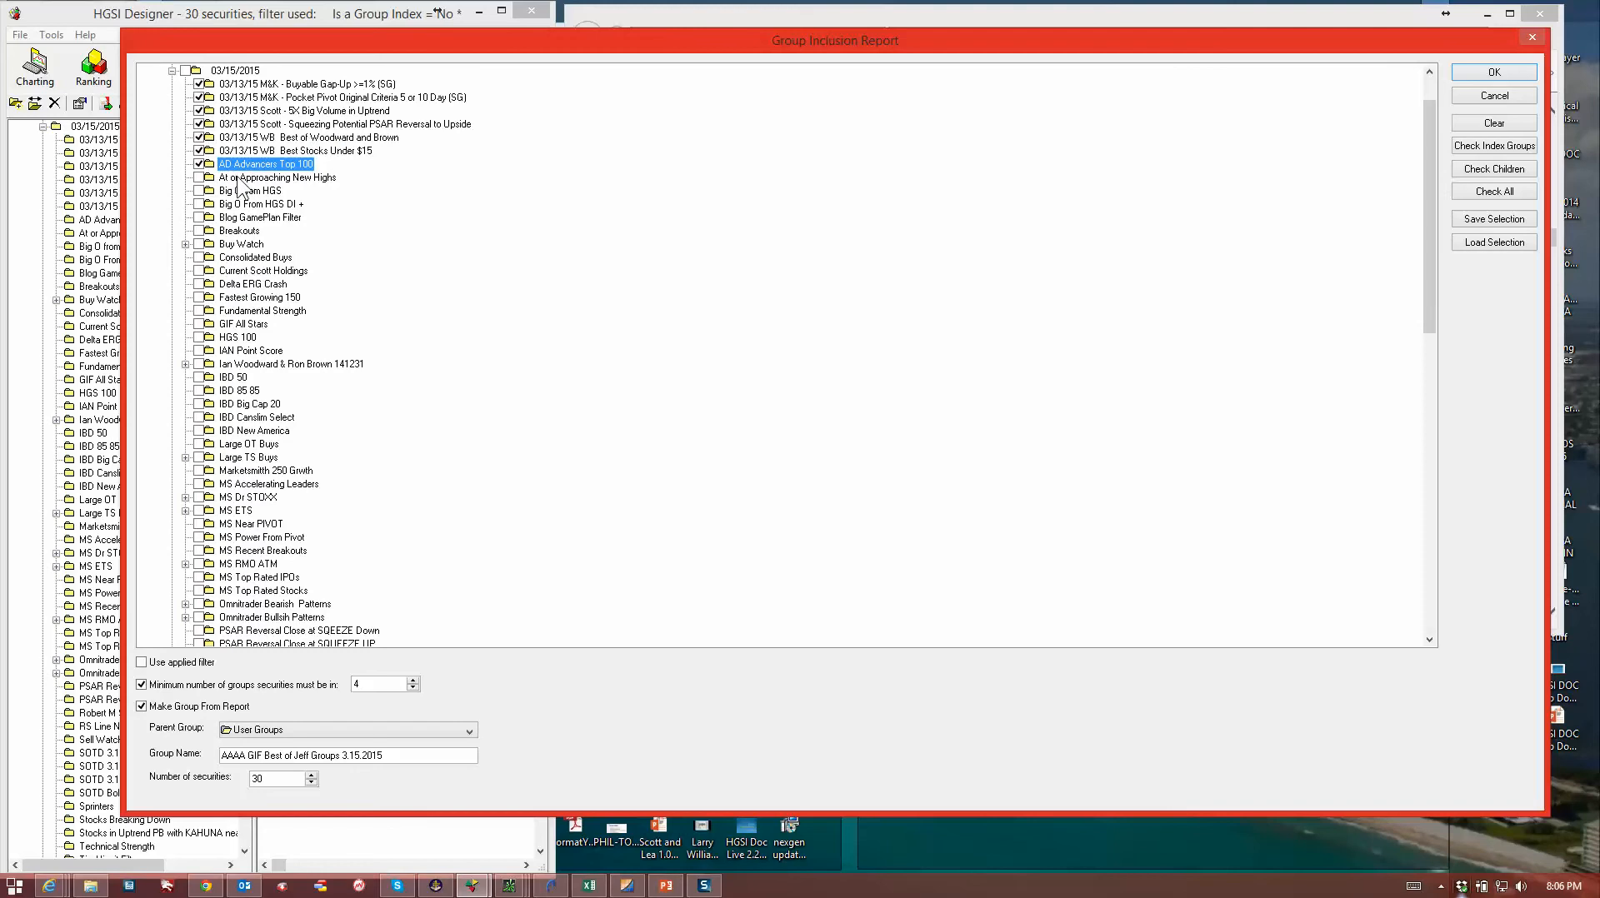
left_click(200, 178)
left_click(199, 191)
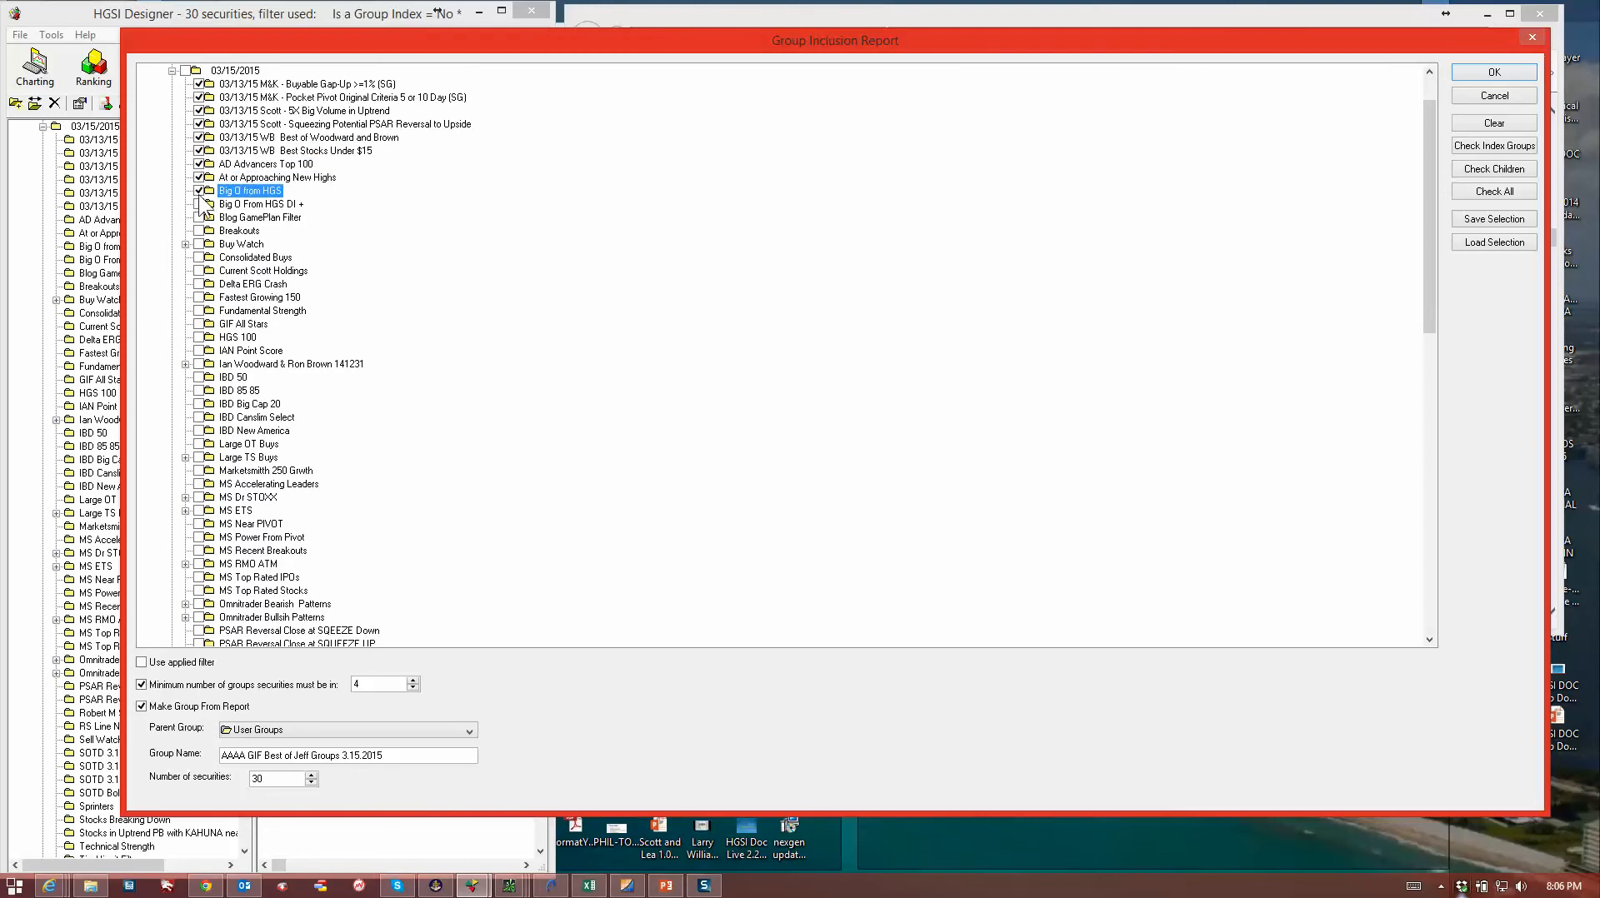
left_click(199, 204)
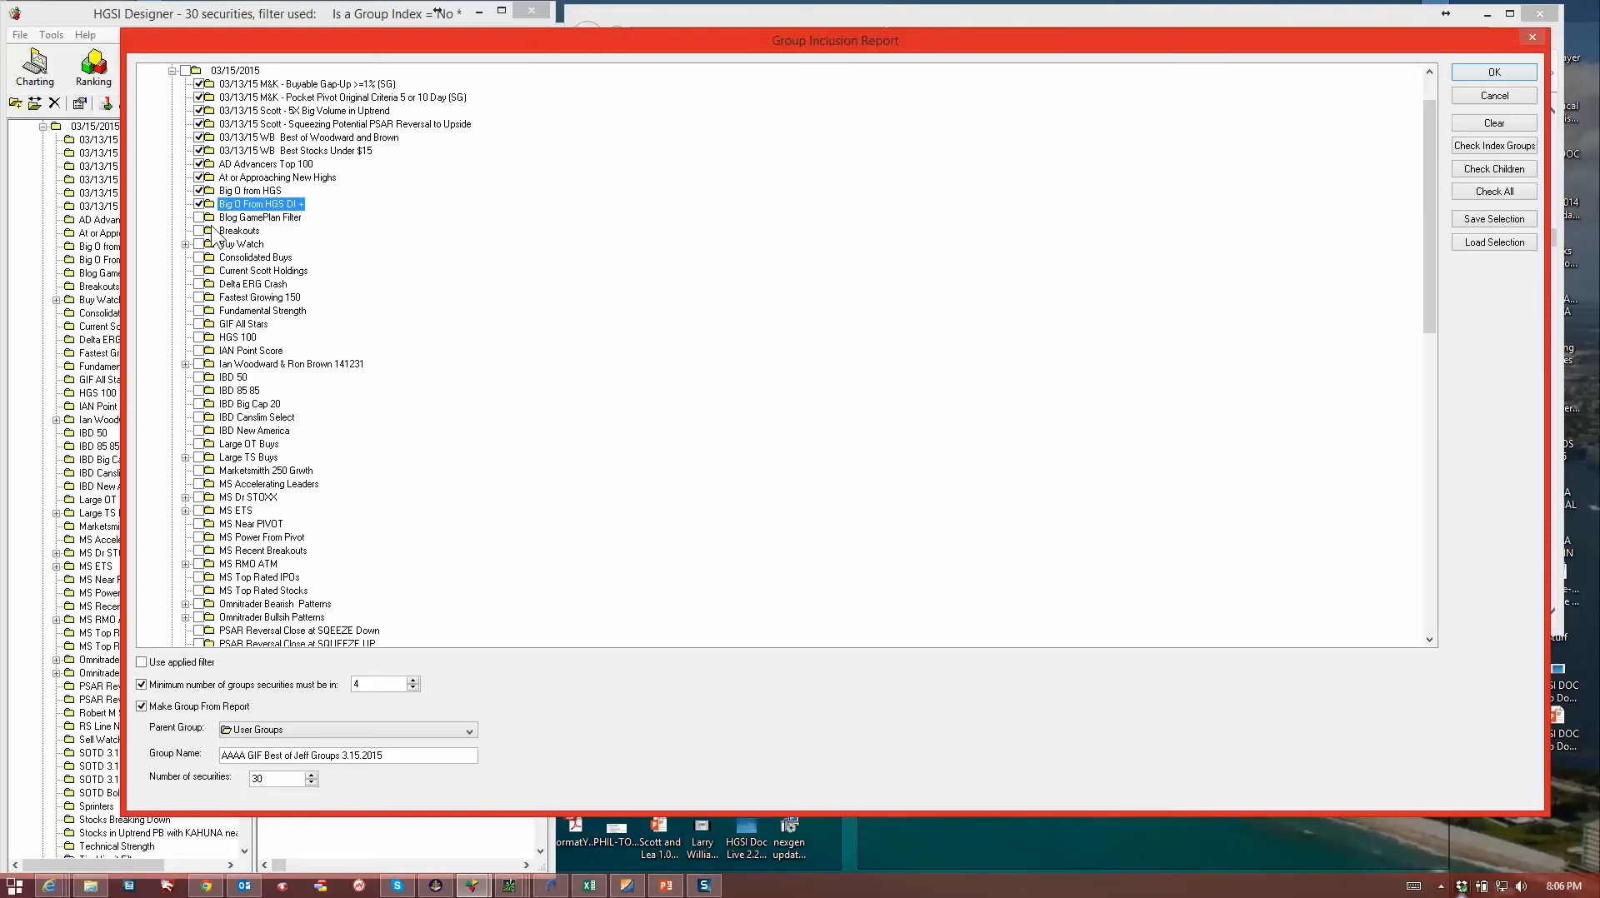
key("Down")
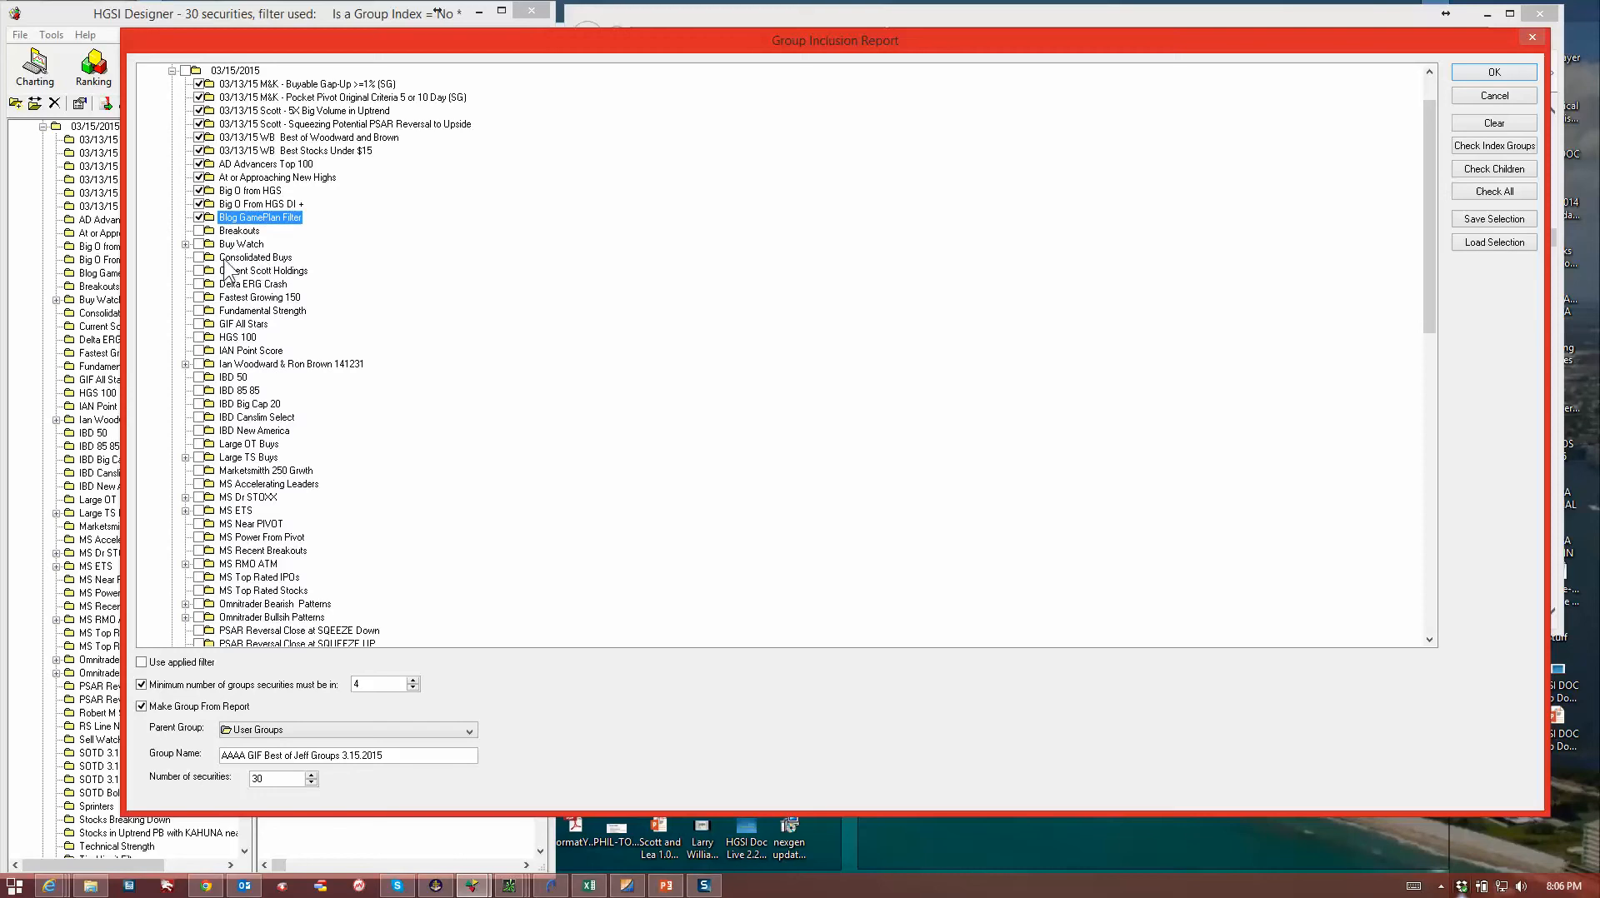
key("Down")
key("space")
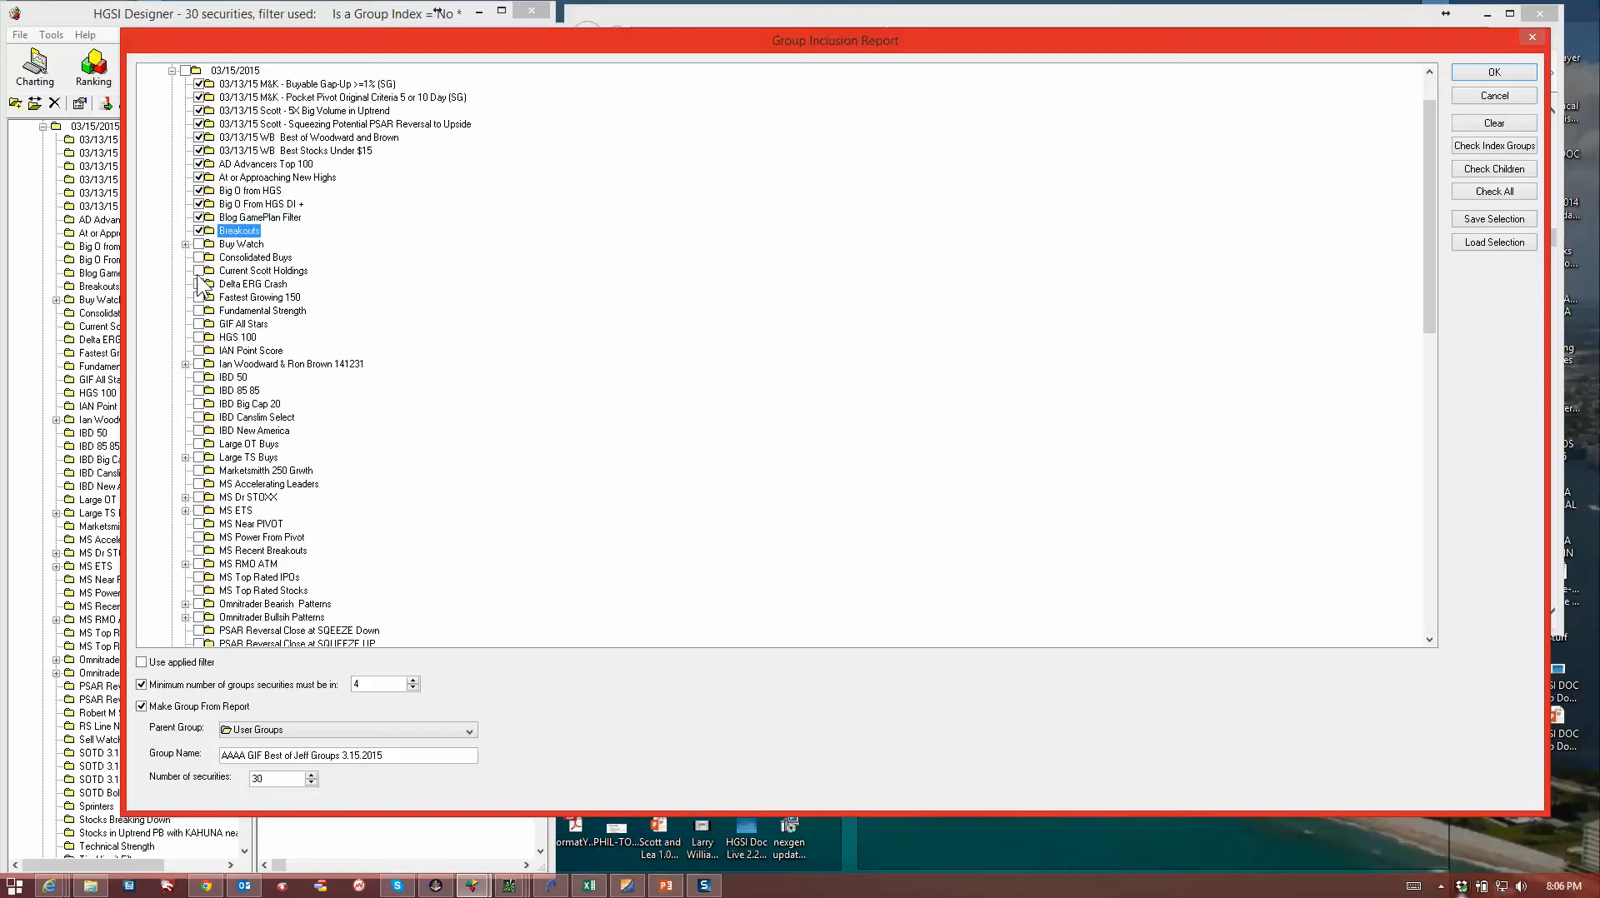
Include the Delta ERG Crash, Fastest Growing 150 and Fundamental Strength groups of the 03/15/2015 folder in the report
left_click(199, 284)
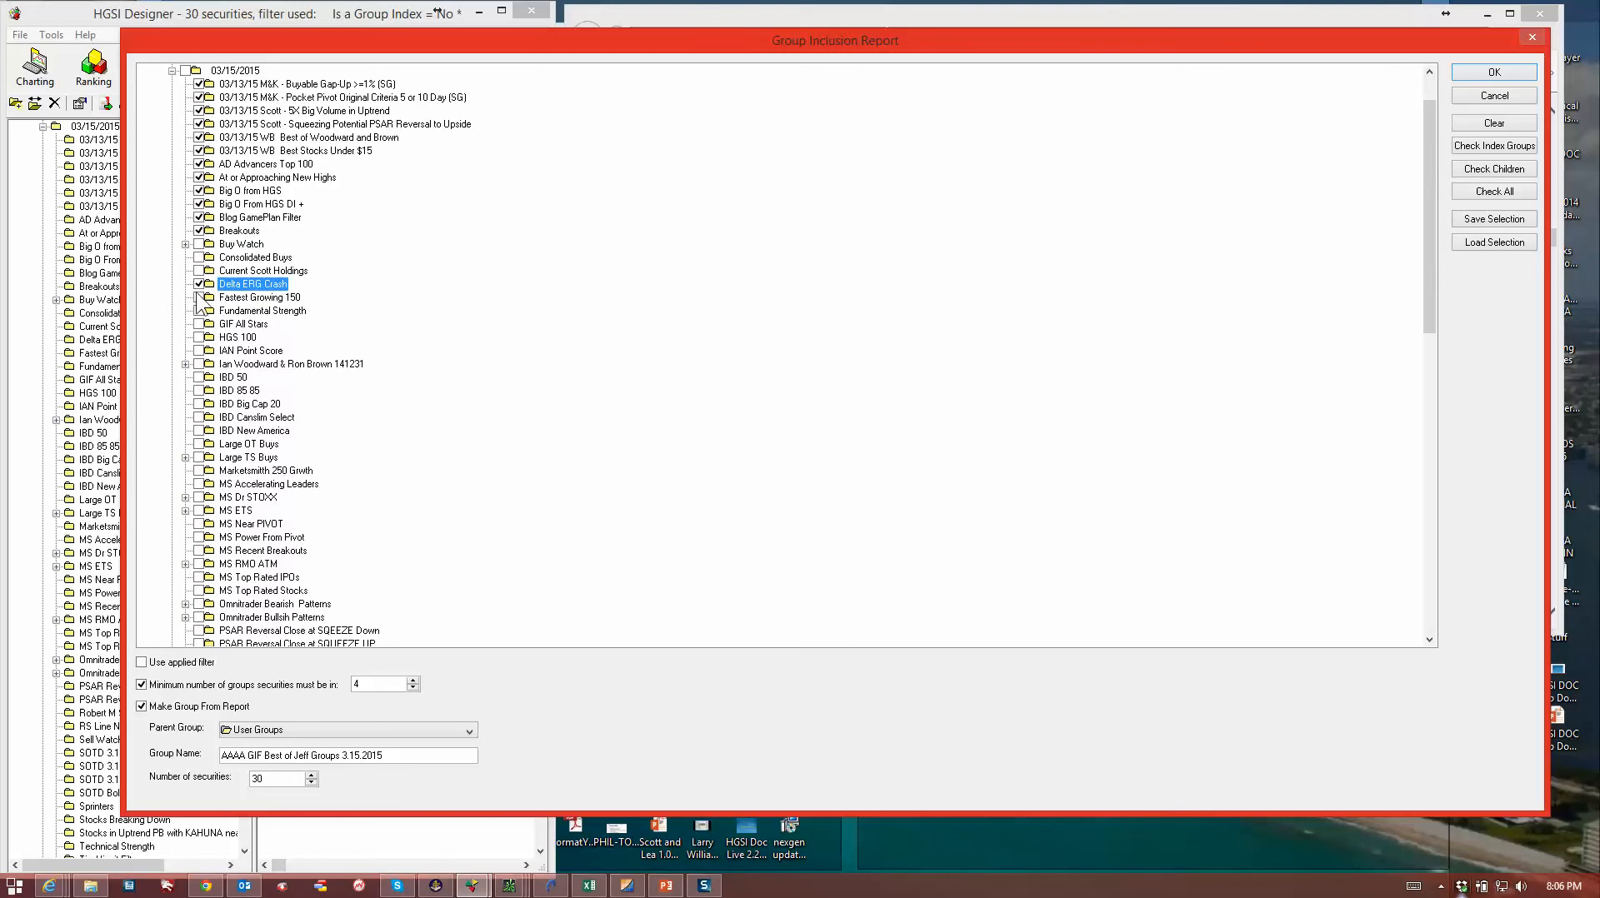
left_click(200, 298)
left_click(199, 311)
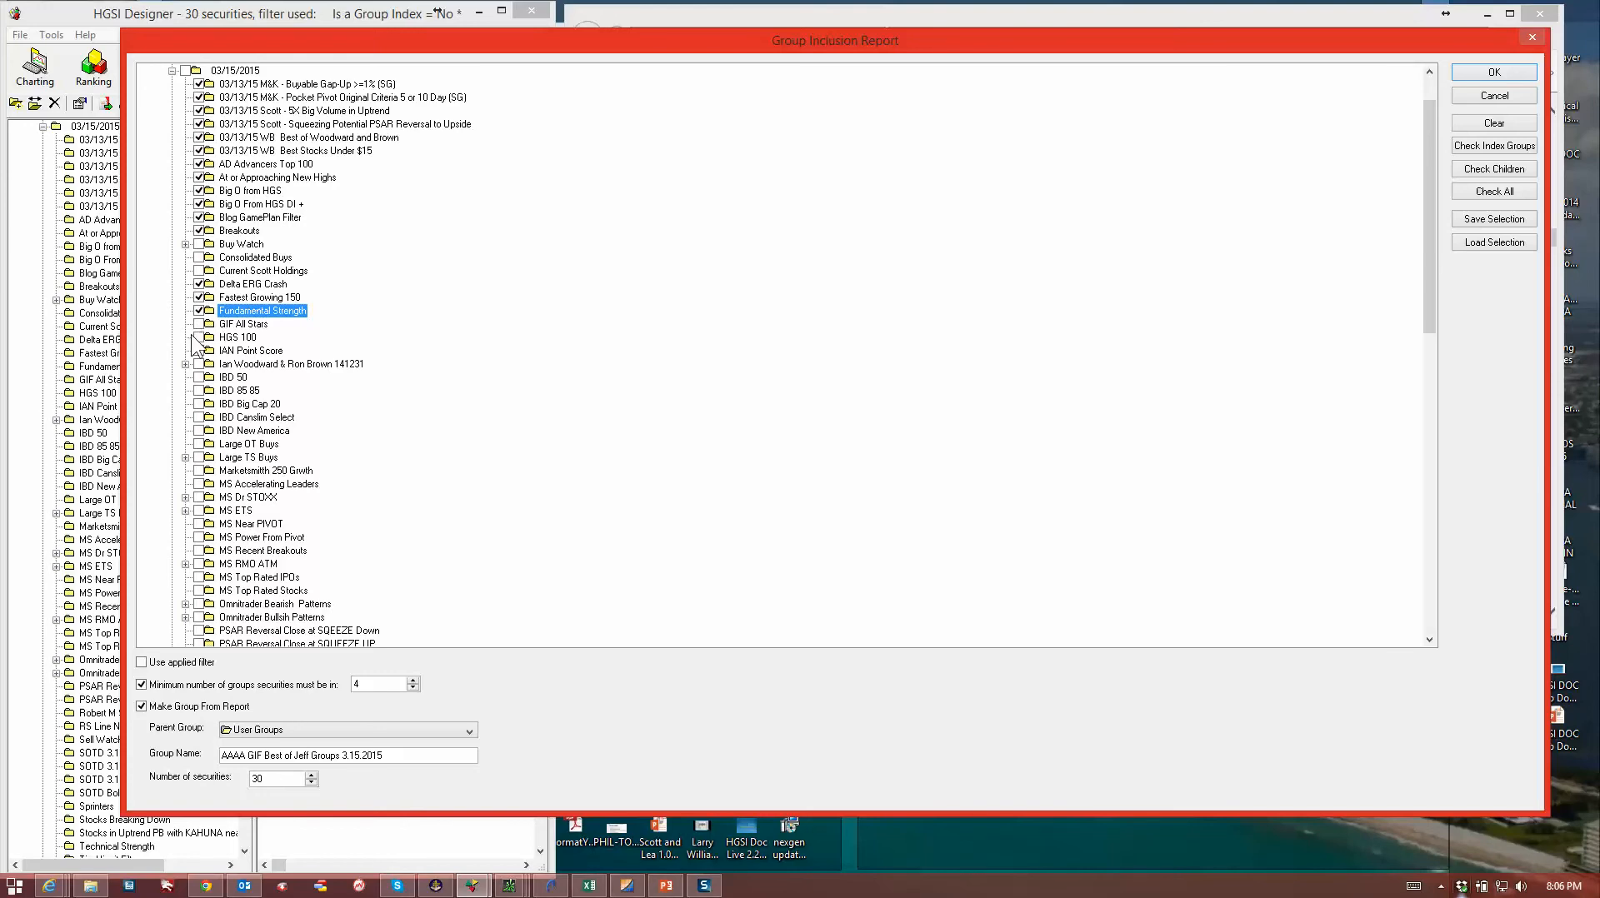
Include HGS 100, IAN Point Score, IBD 50, IBD 85 85, IBD Big Cap 20, IBD Canslim Select and IBD New America in the report
left_click(198, 337)
left_click(198, 351)
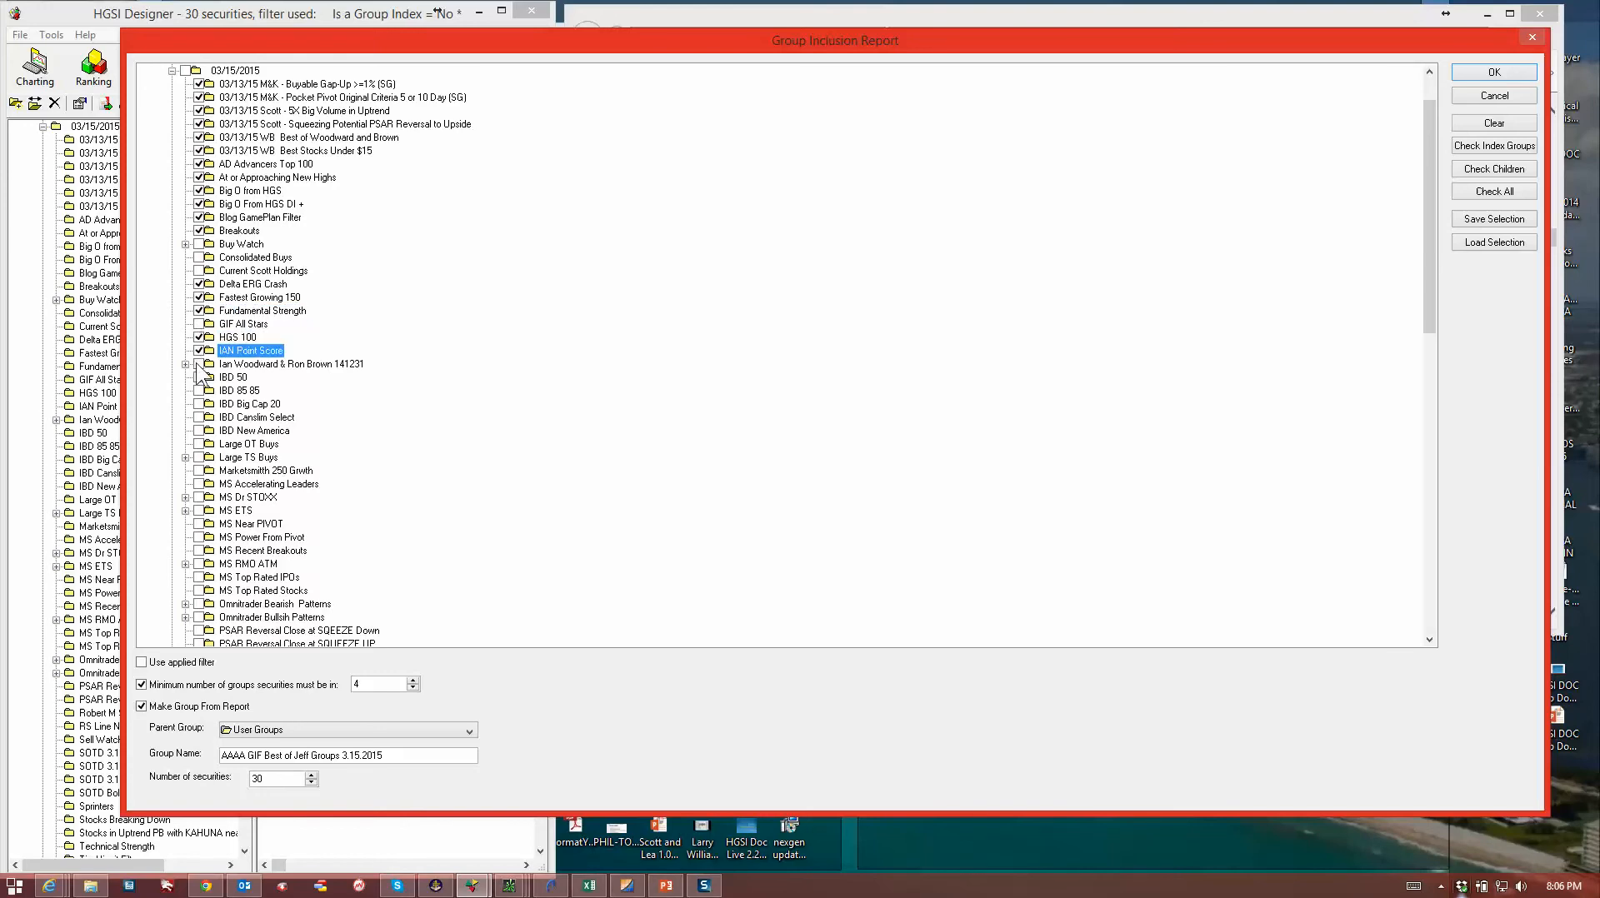
left_click(199, 377)
left_click(199, 391)
left_click(198, 404)
left_click(199, 418)
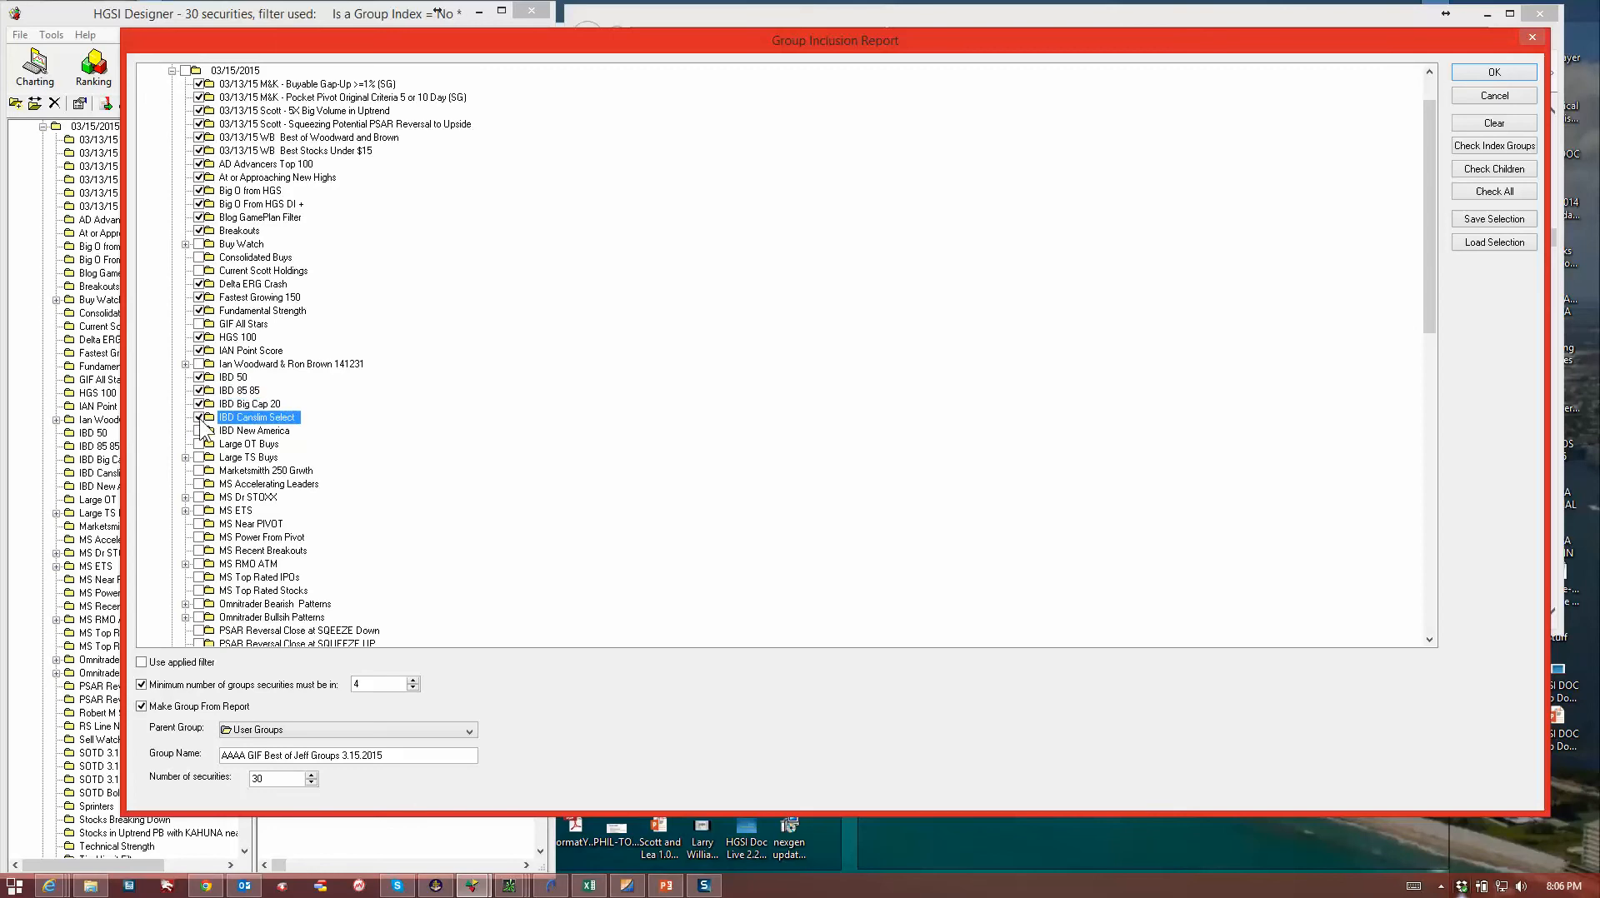
left_click(198, 431)
Include Marketsmith 250 Grwth, MS Accelerating Leaders and all five child groups of Dr Stoxx Longs under MS Dr STOXX
left_click(198, 471)
left_click(200, 485)
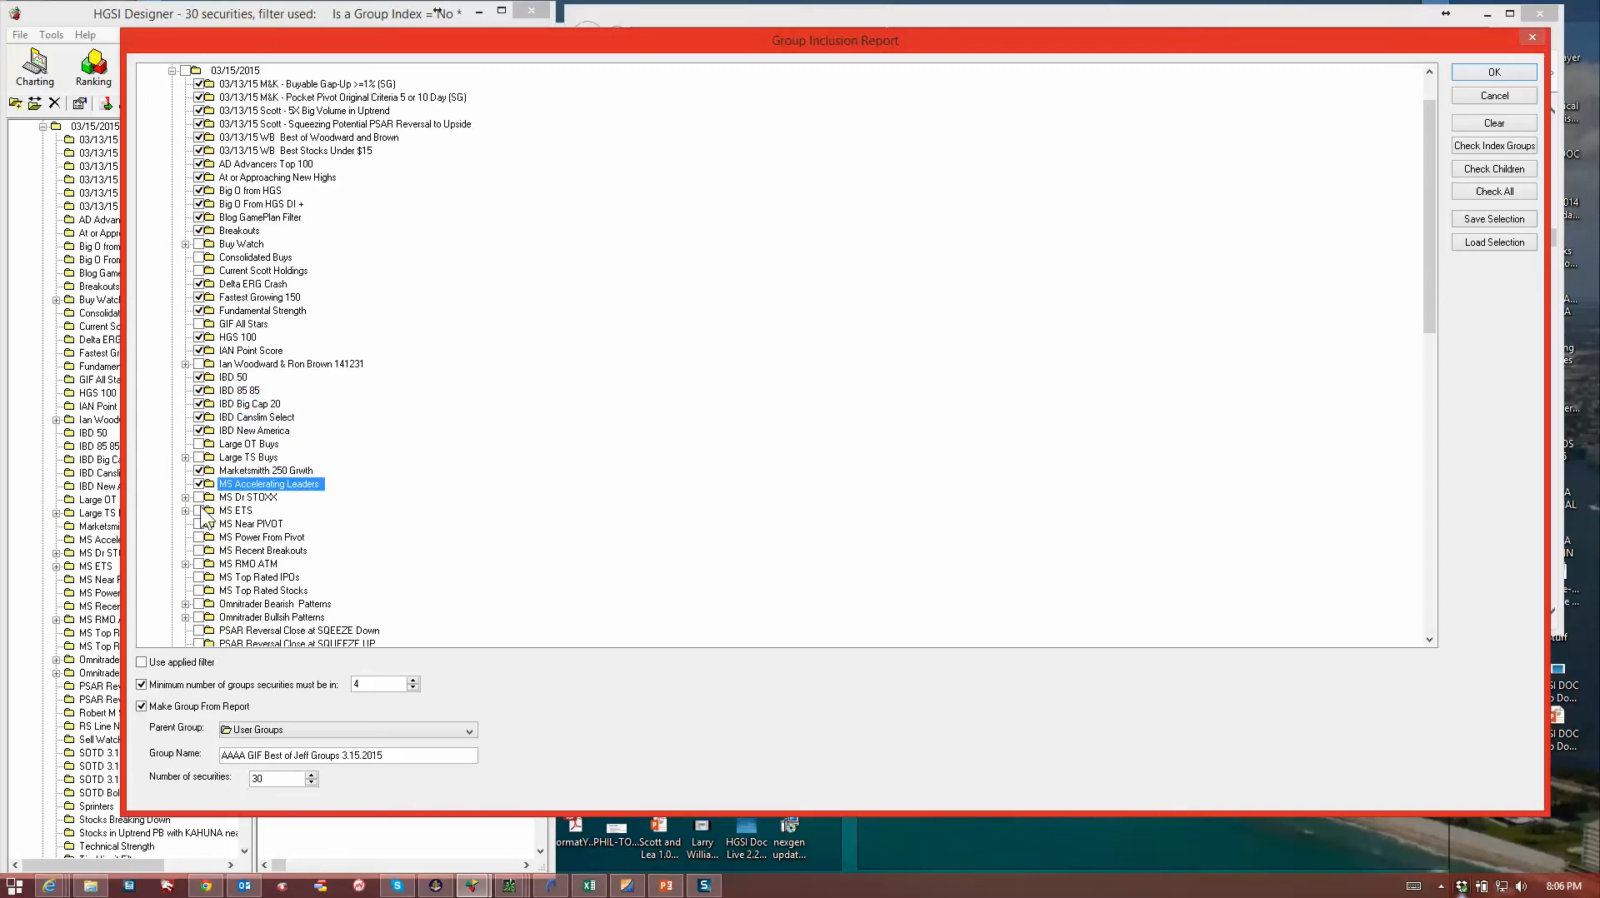
left_click(185, 497)
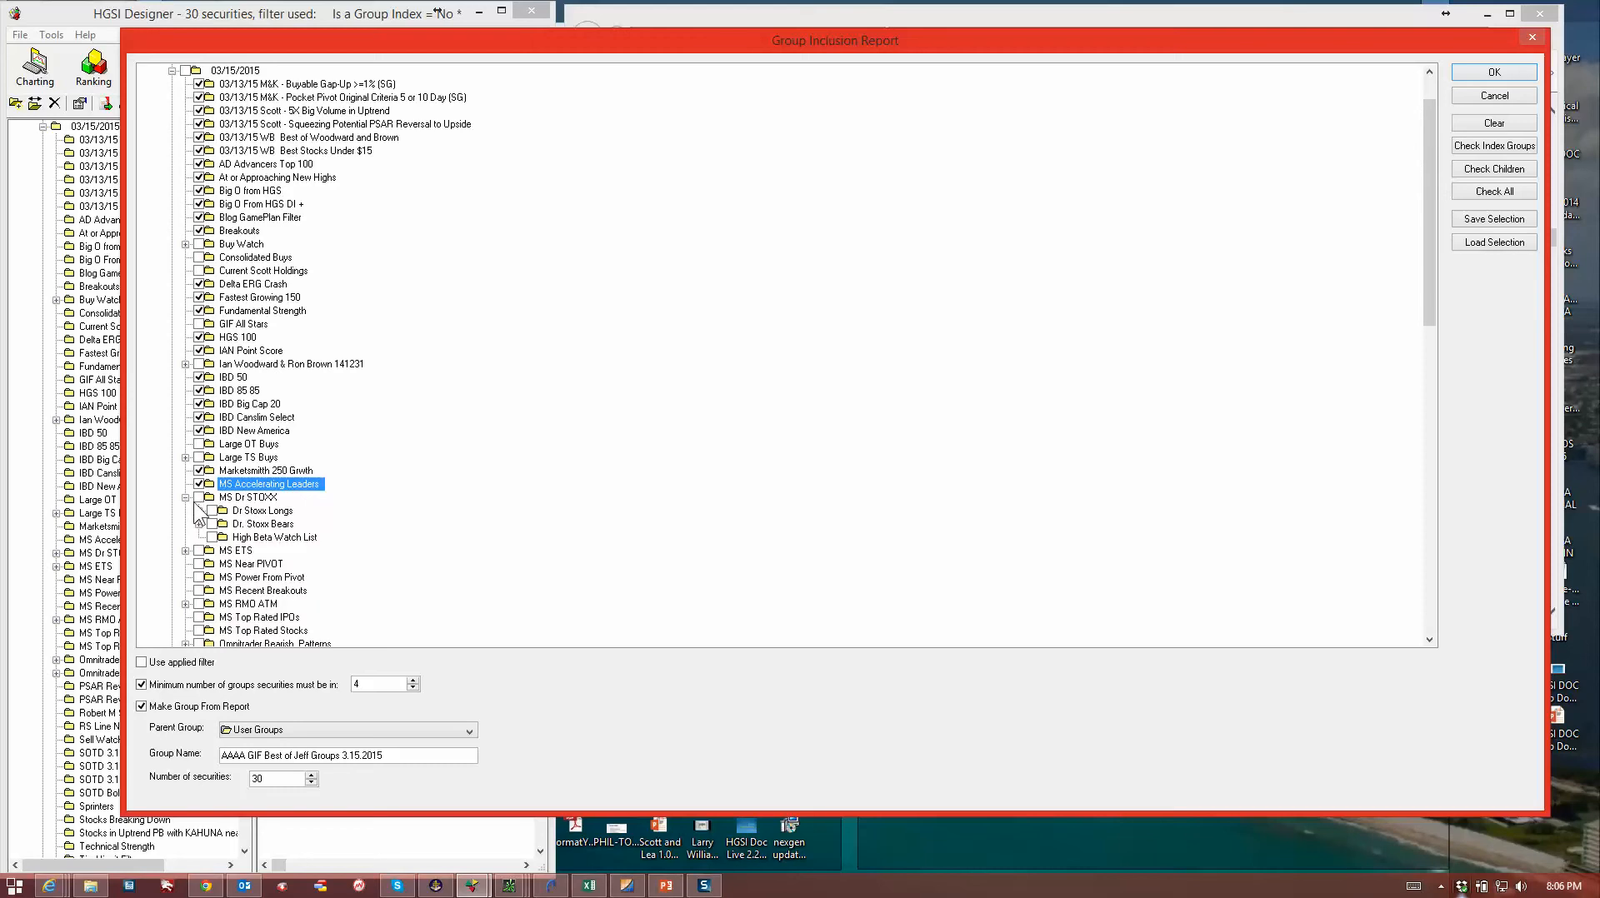
left_click(198, 511)
left_click(212, 511)
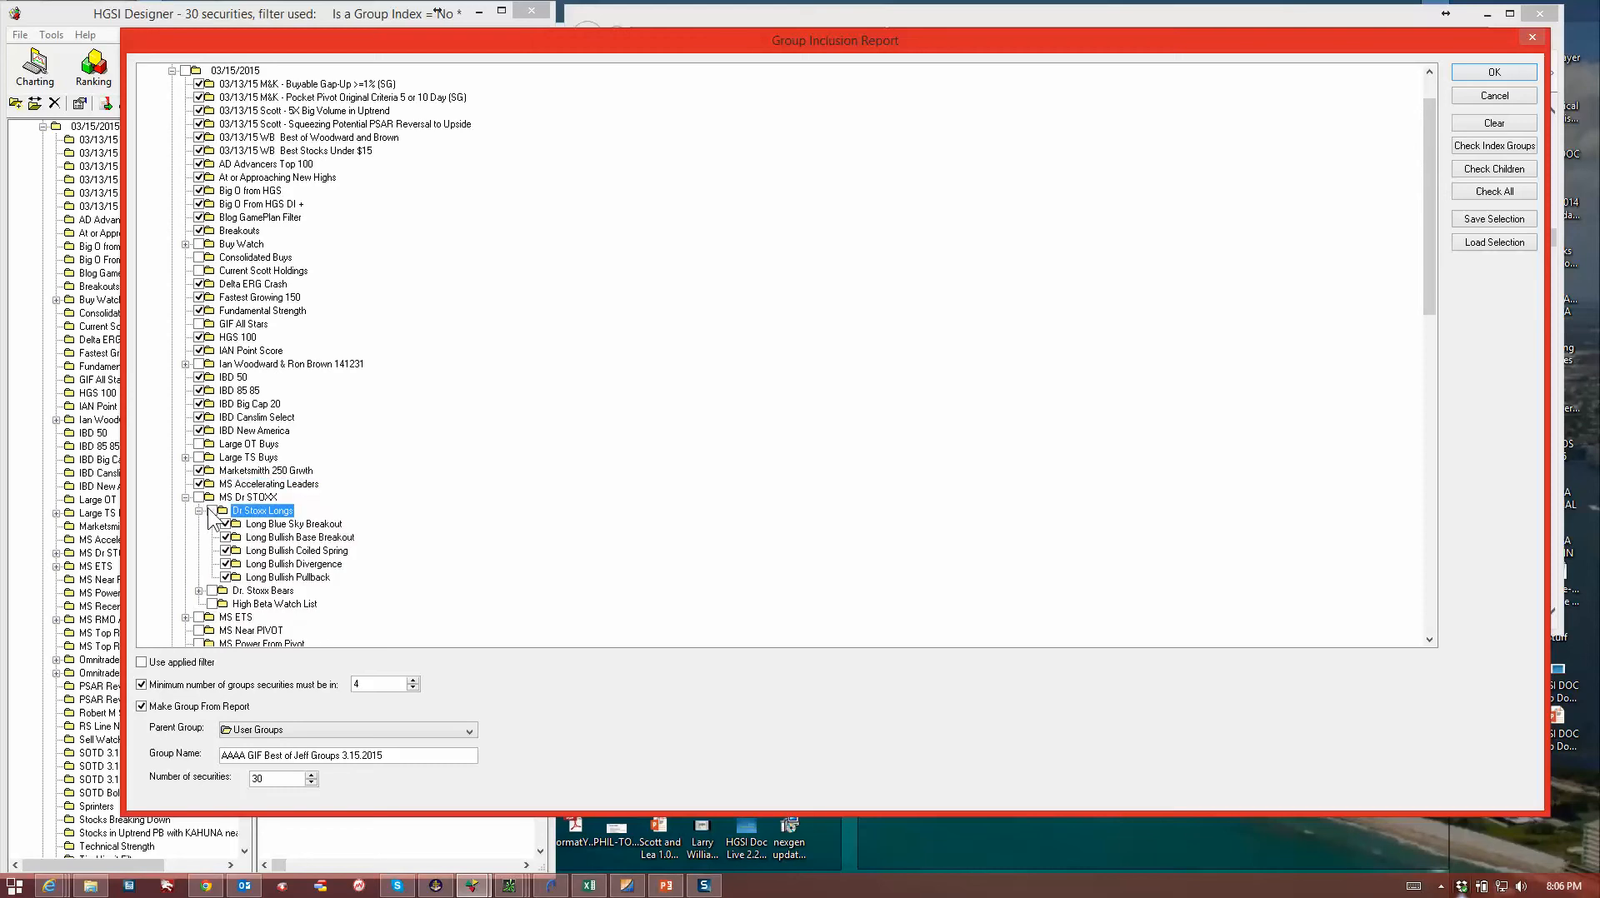
Include ETS Buys under MS ETS, plus MS Near PIVOT, MS Power From Pivot and MS Recent Breakouts
scroll(200, 467, "down", 6)
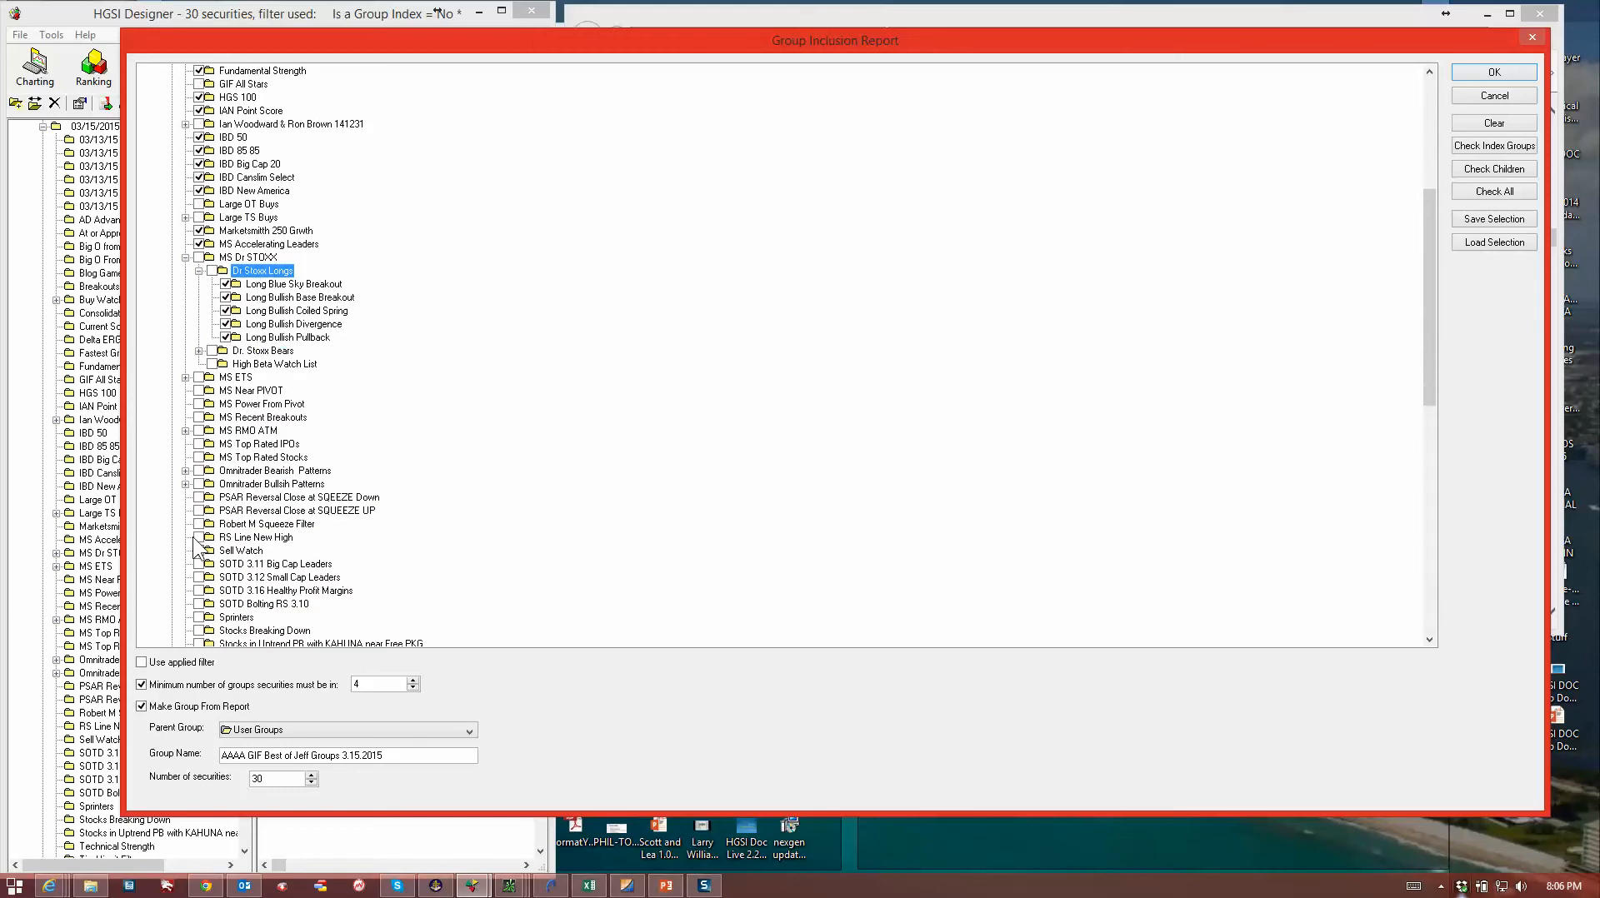
left_click(185, 378)
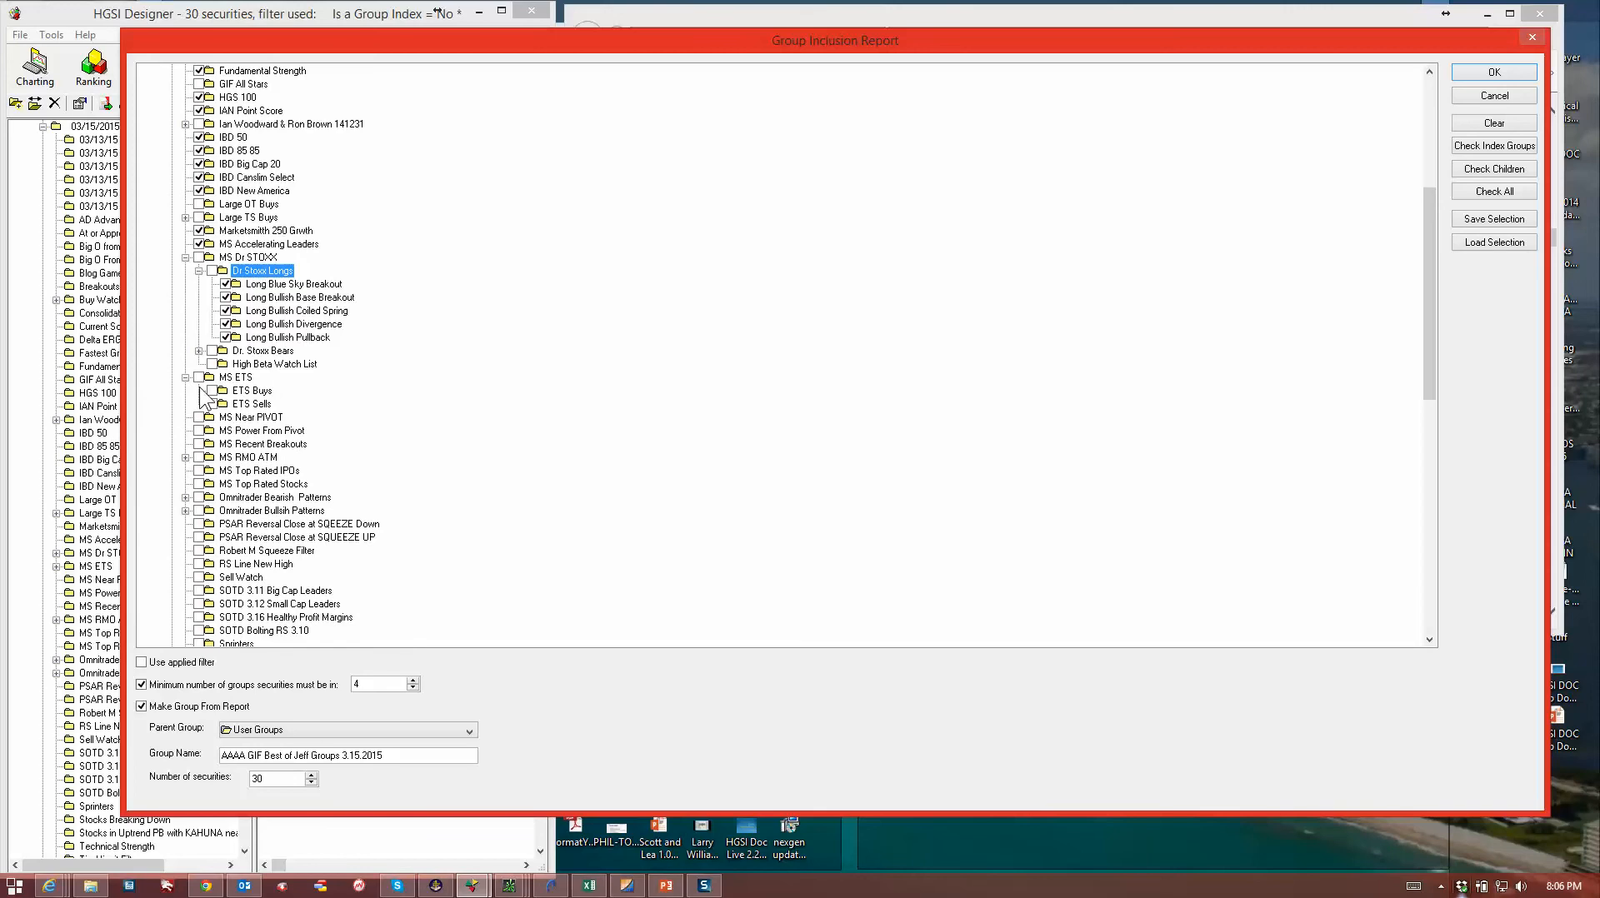
left_click(214, 392)
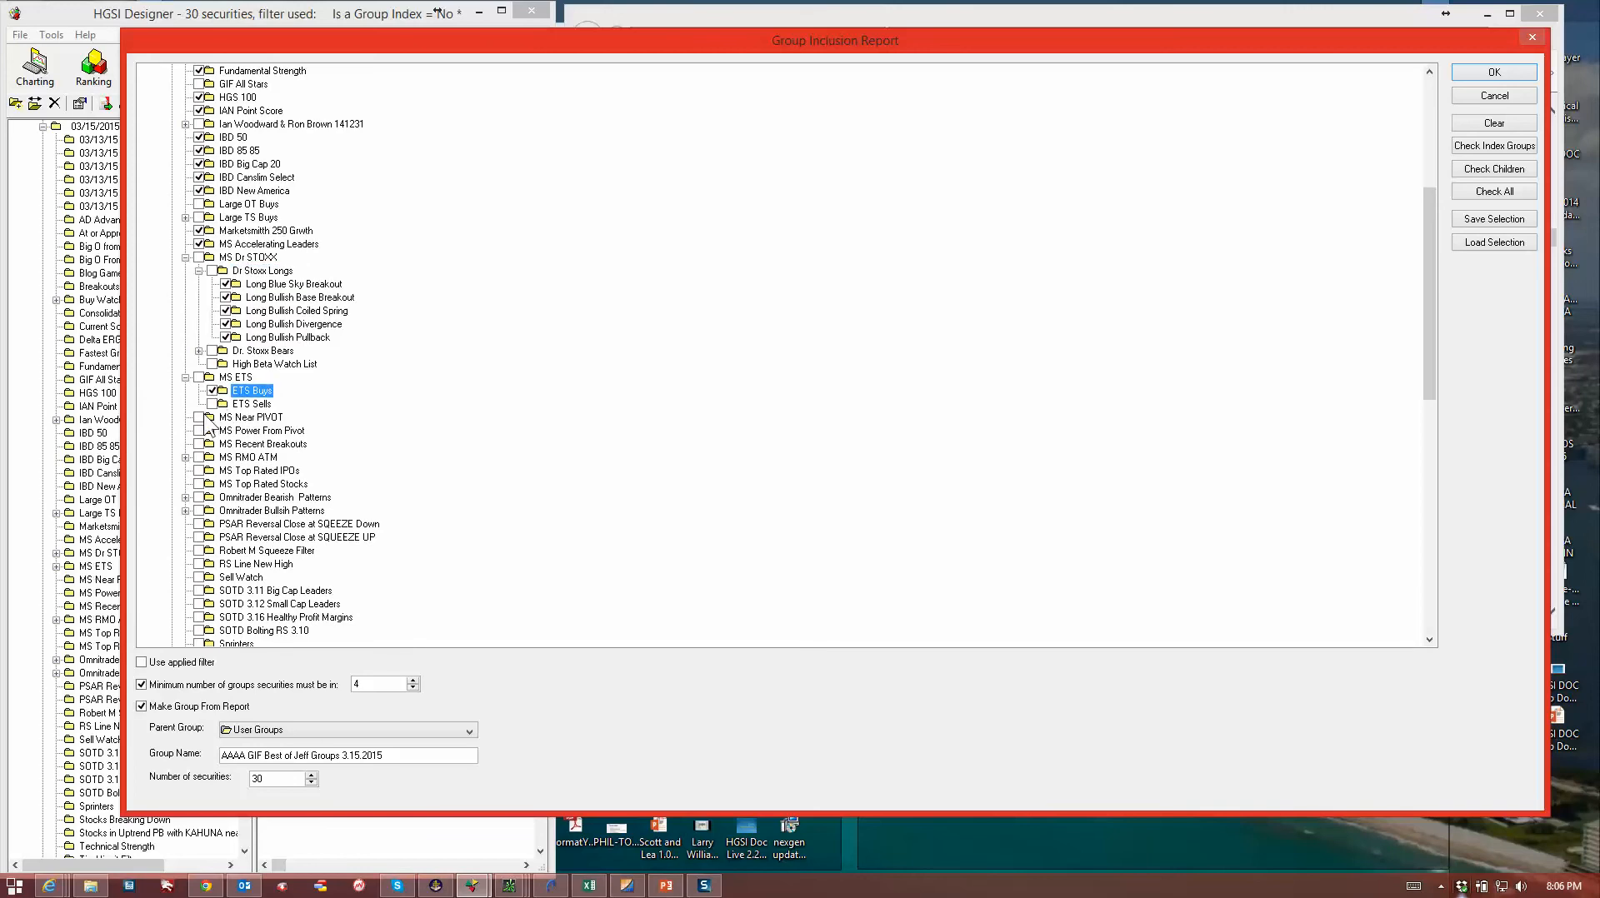
left_click(198, 417)
left_click(199, 430)
left_click(199, 444)
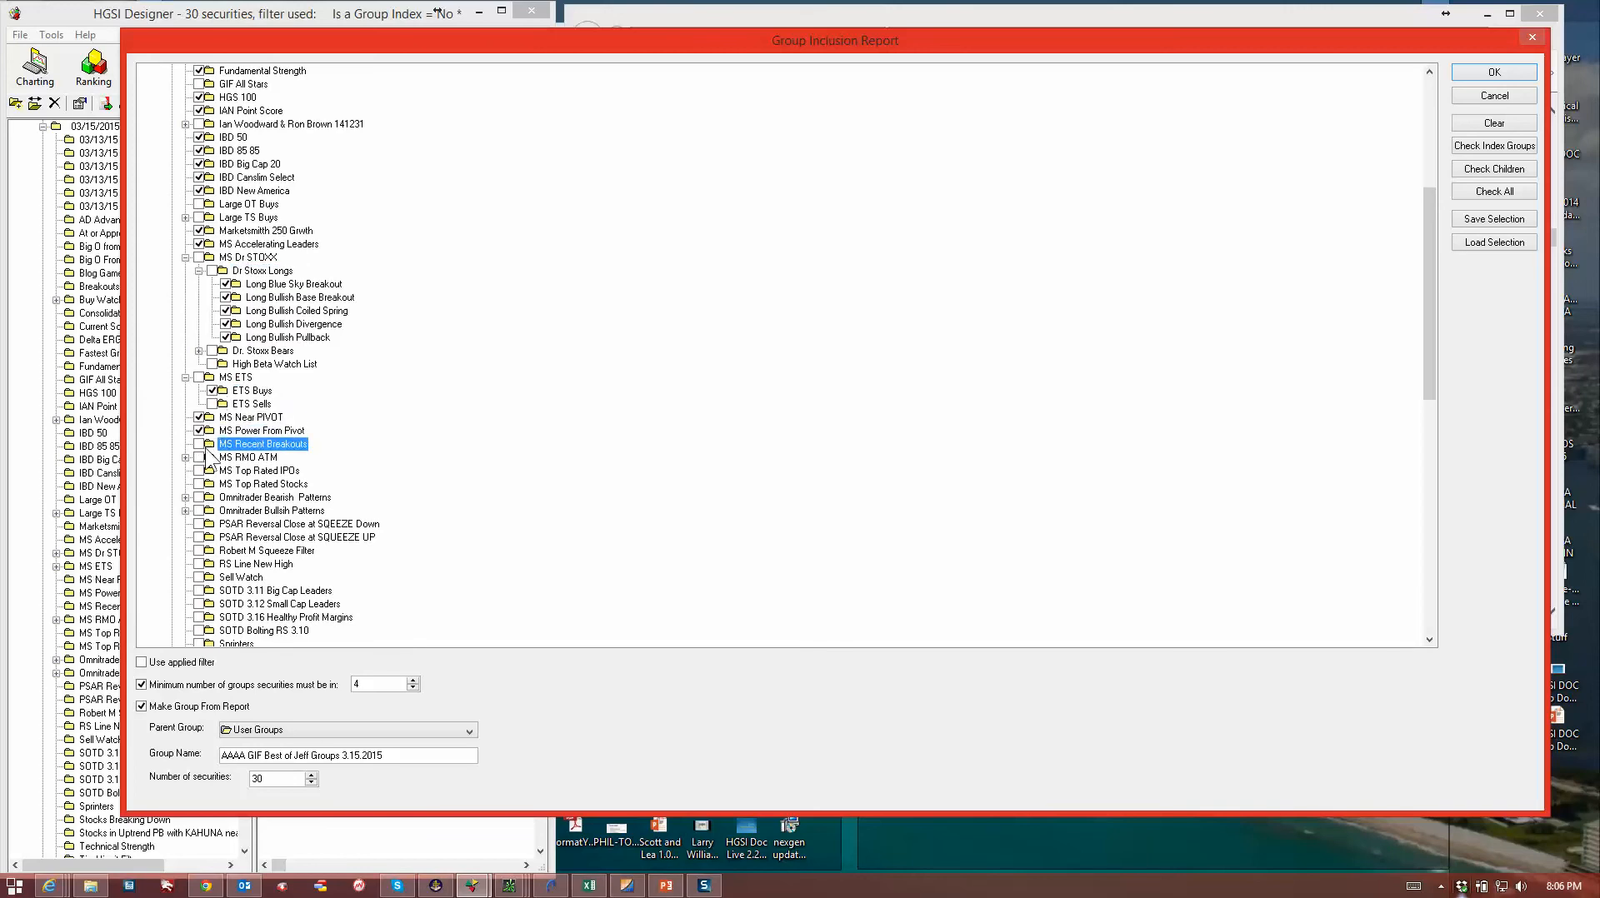
Include RMO Buys under MS RMO ATM, plus MS Top Rated IPOs and MS Top Rated Stocks
left_click(185, 457)
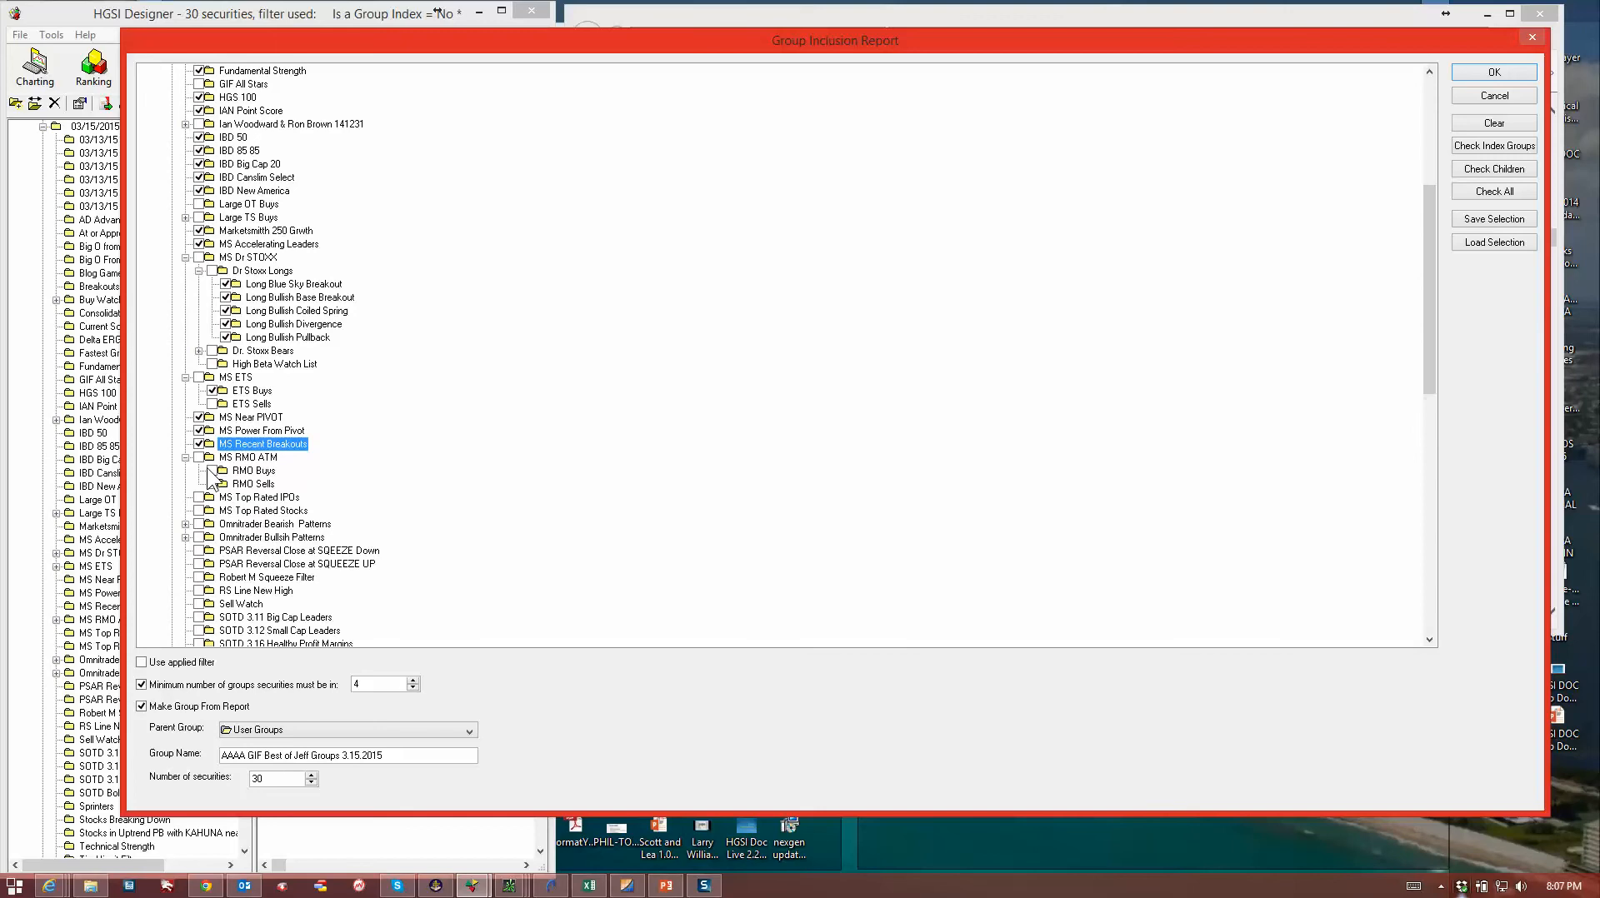
left_click(212, 471)
scroll(210, 471, "down", 4)
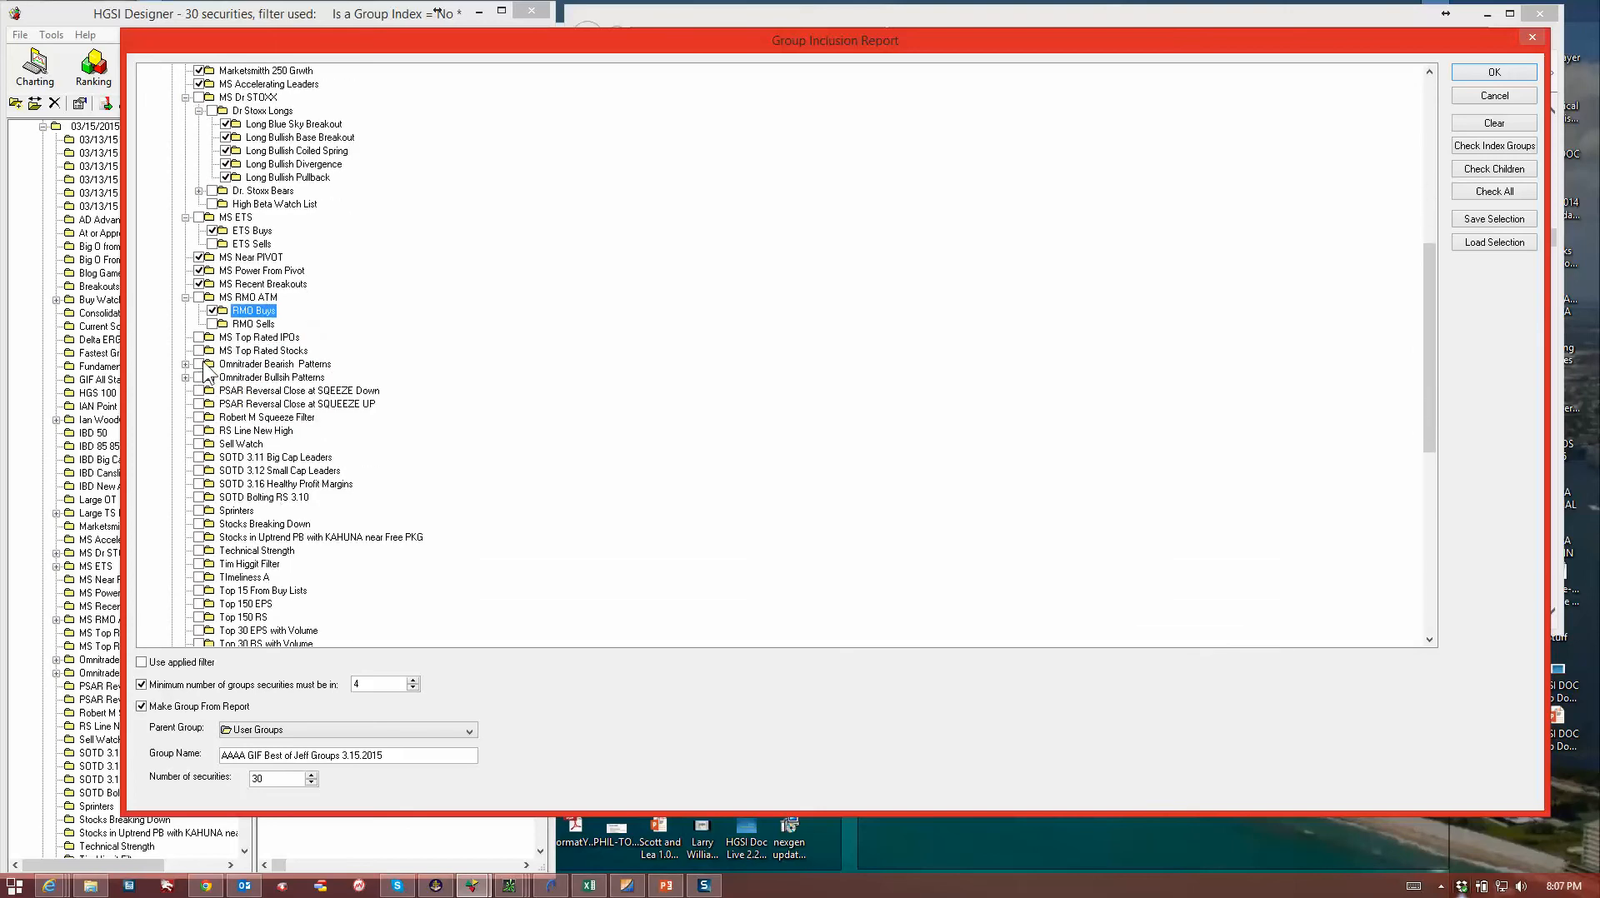
left_click(200, 338)
left_click(200, 351)
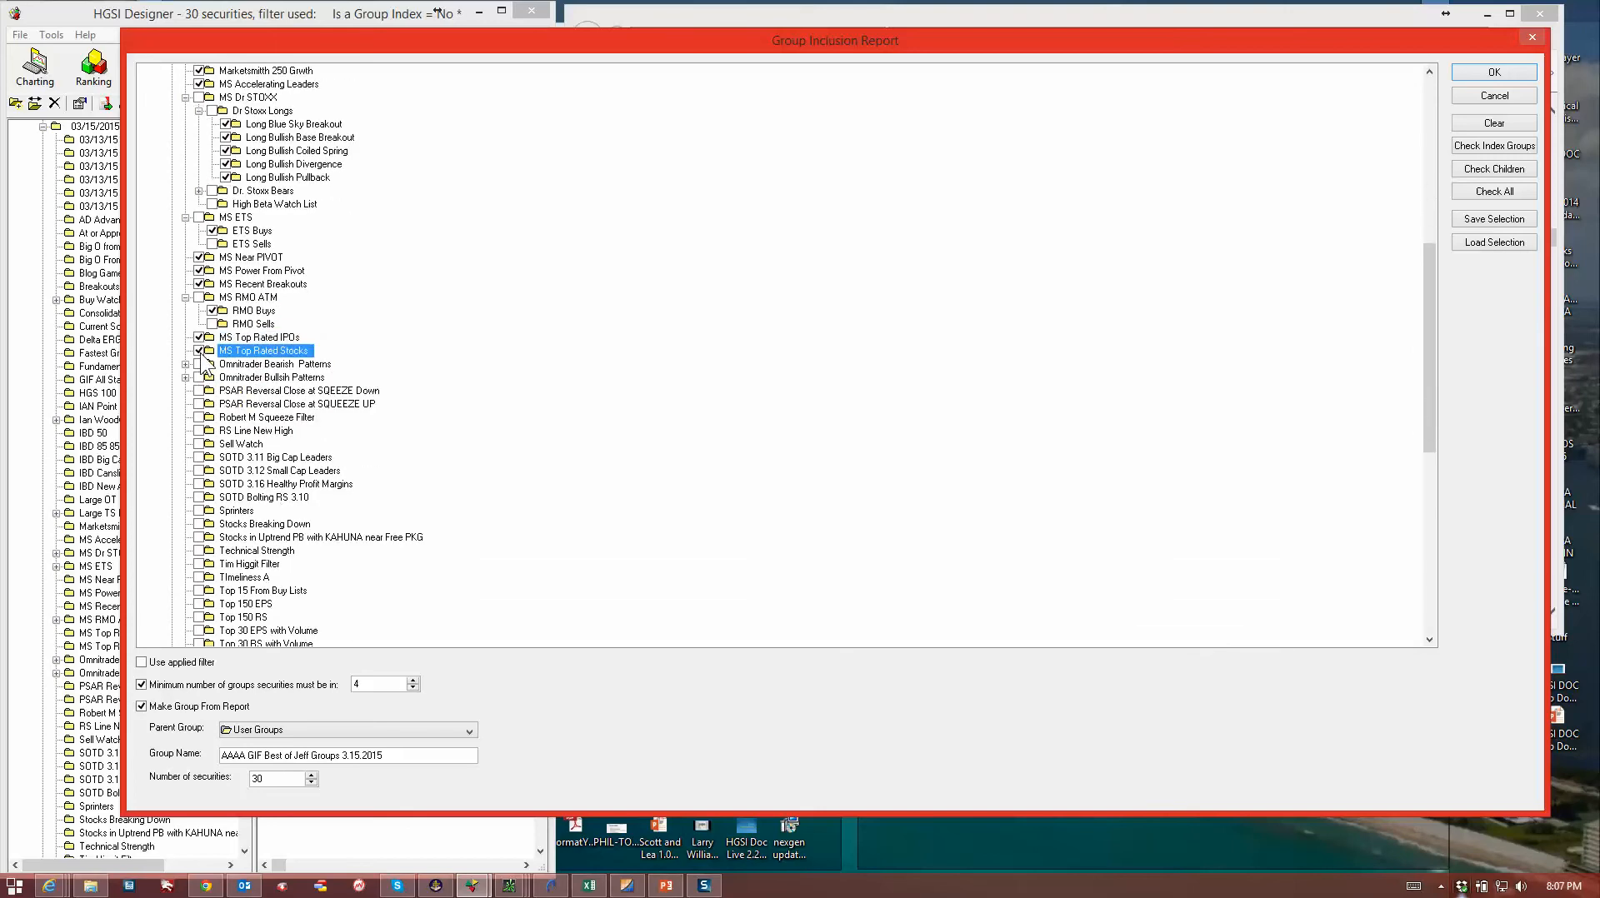
Include the three consecutive groups from PSAR Reversal Close at SQUEEZE UP through RS Line New High
left_click(199, 404)
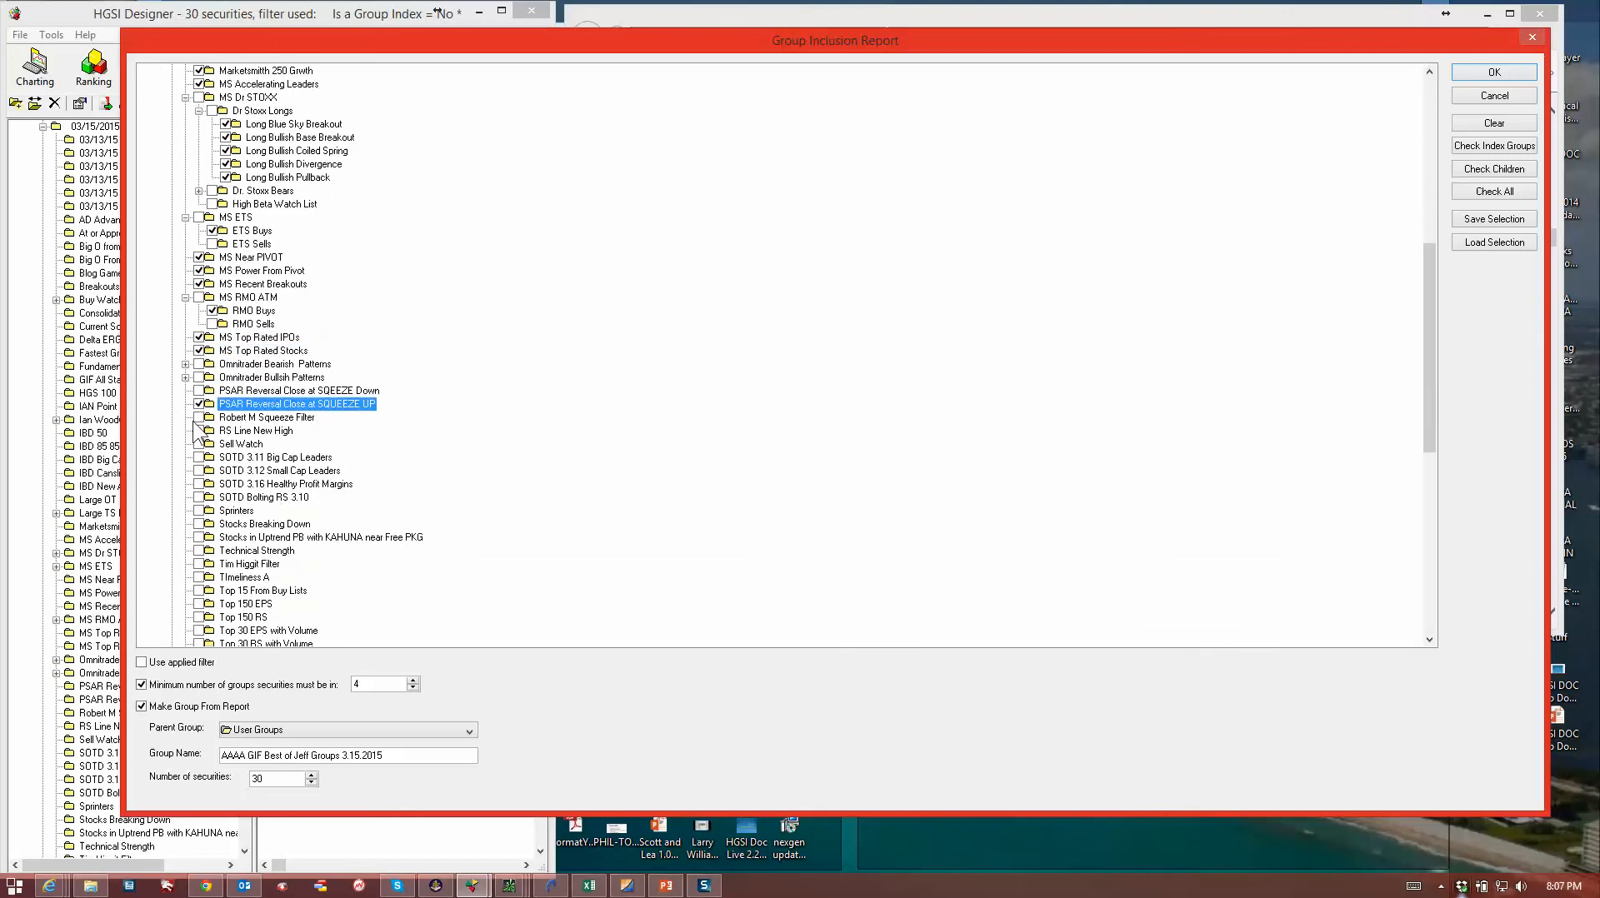
left_click(199, 417)
left_click(200, 430)
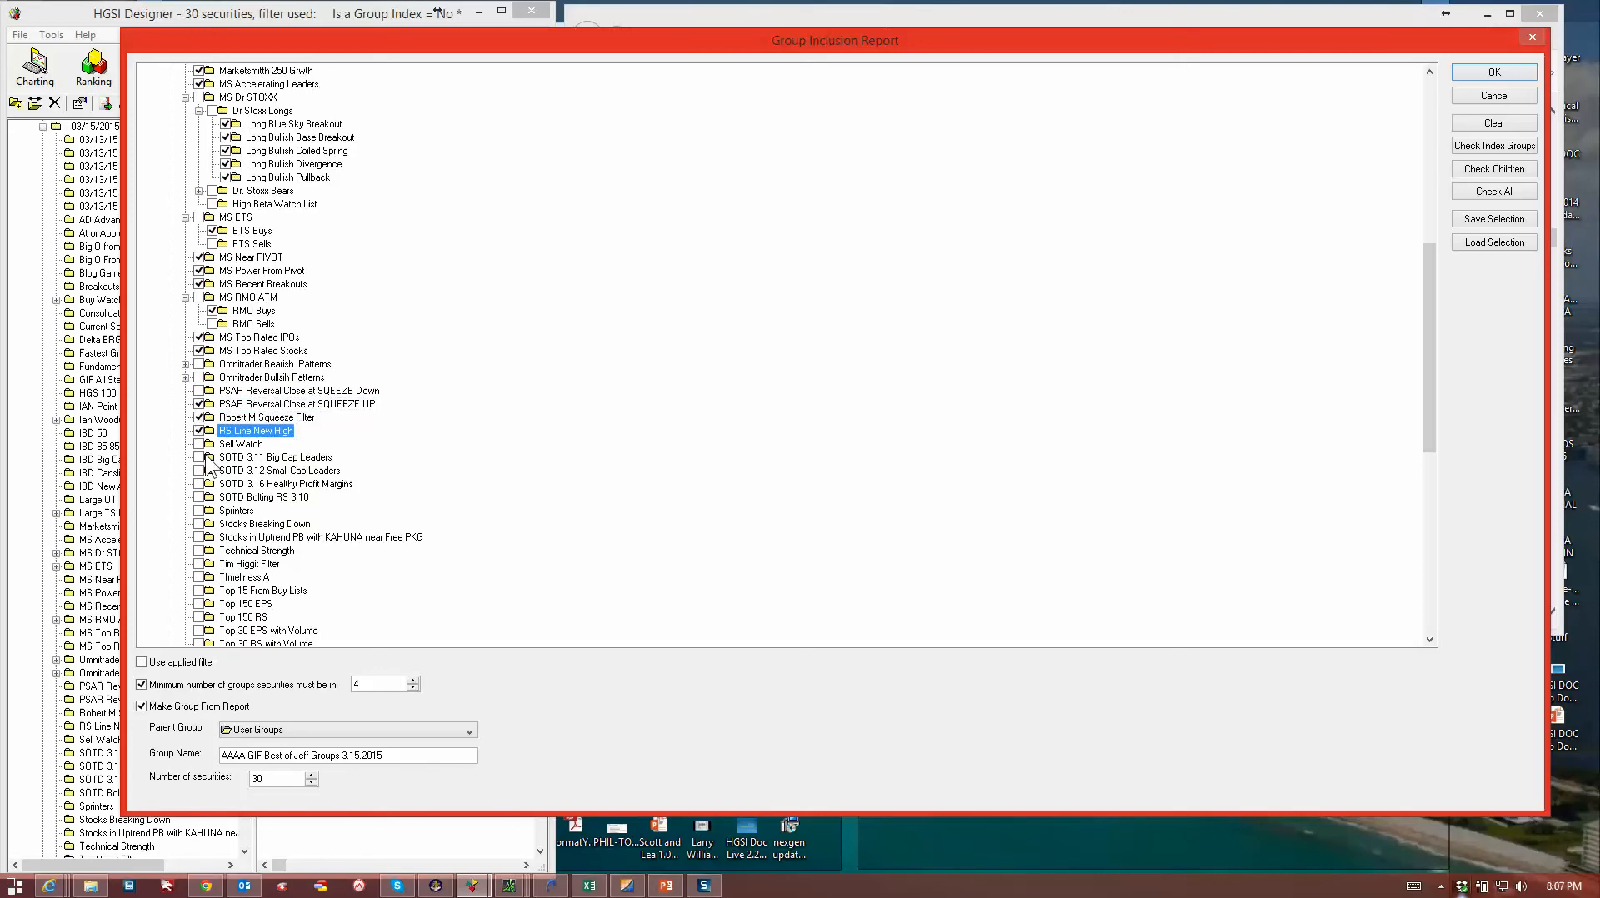
Include the four SOTD groups, from 3.11 Big Cap Leaders through Bolting RS 3.10, and the Sprinters group
left_click(200, 458)
left_click(200, 471)
left_click(200, 484)
left_click(200, 498)
left_click(201, 511)
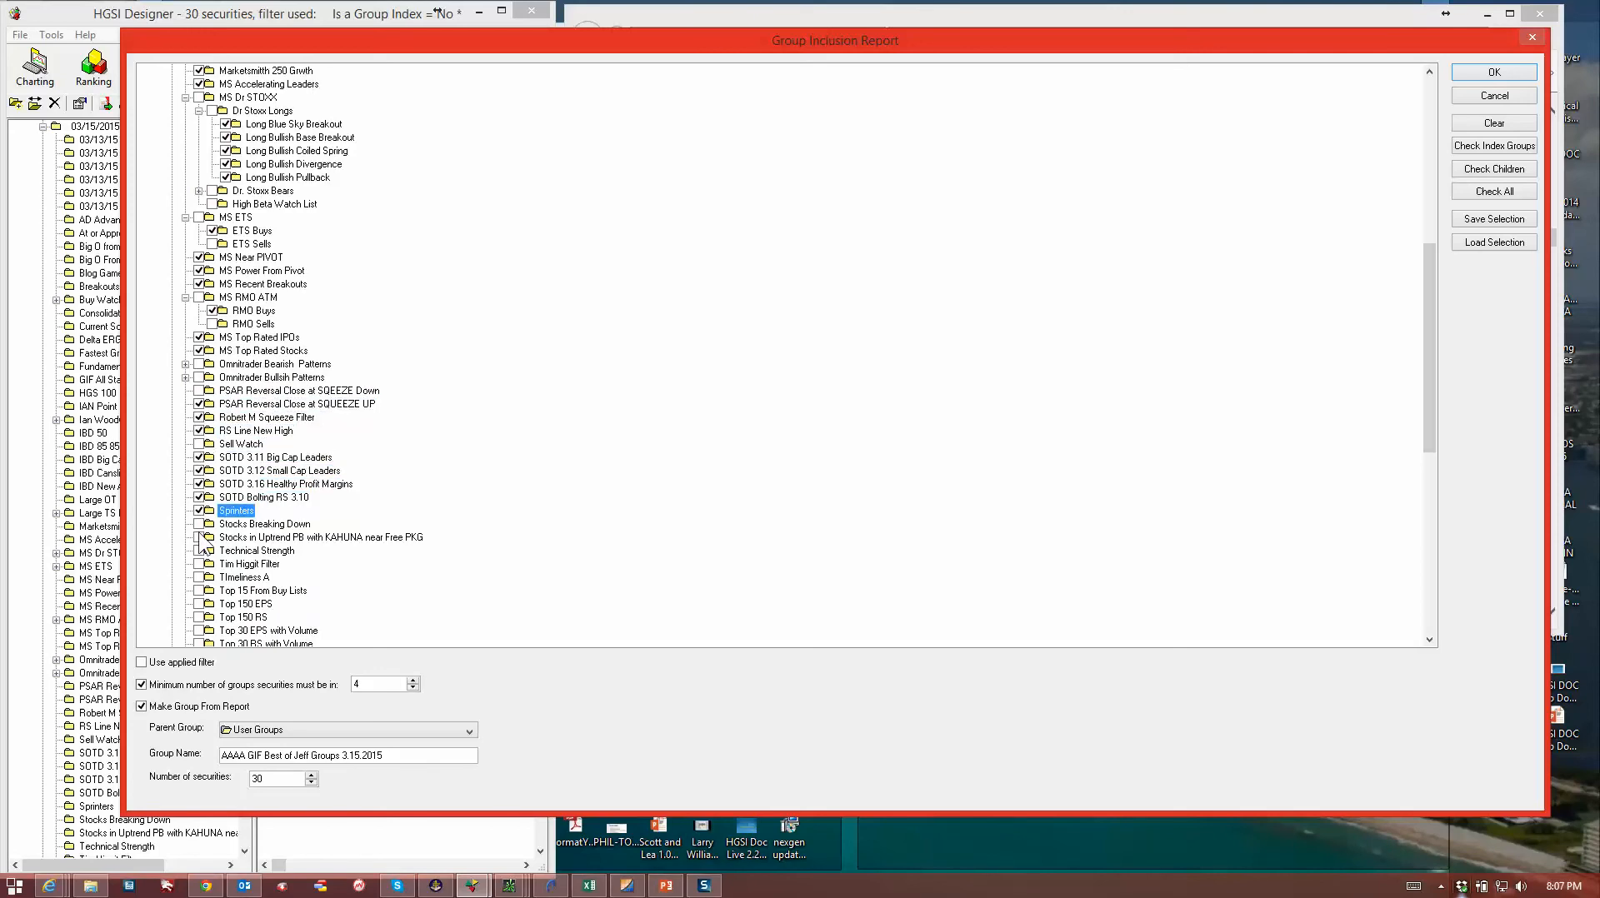
Include Stocks in Uptrend PB with KAHUNA near Free PKG, Technical Strength and the filter group directly beneath it
left_click(199, 538)
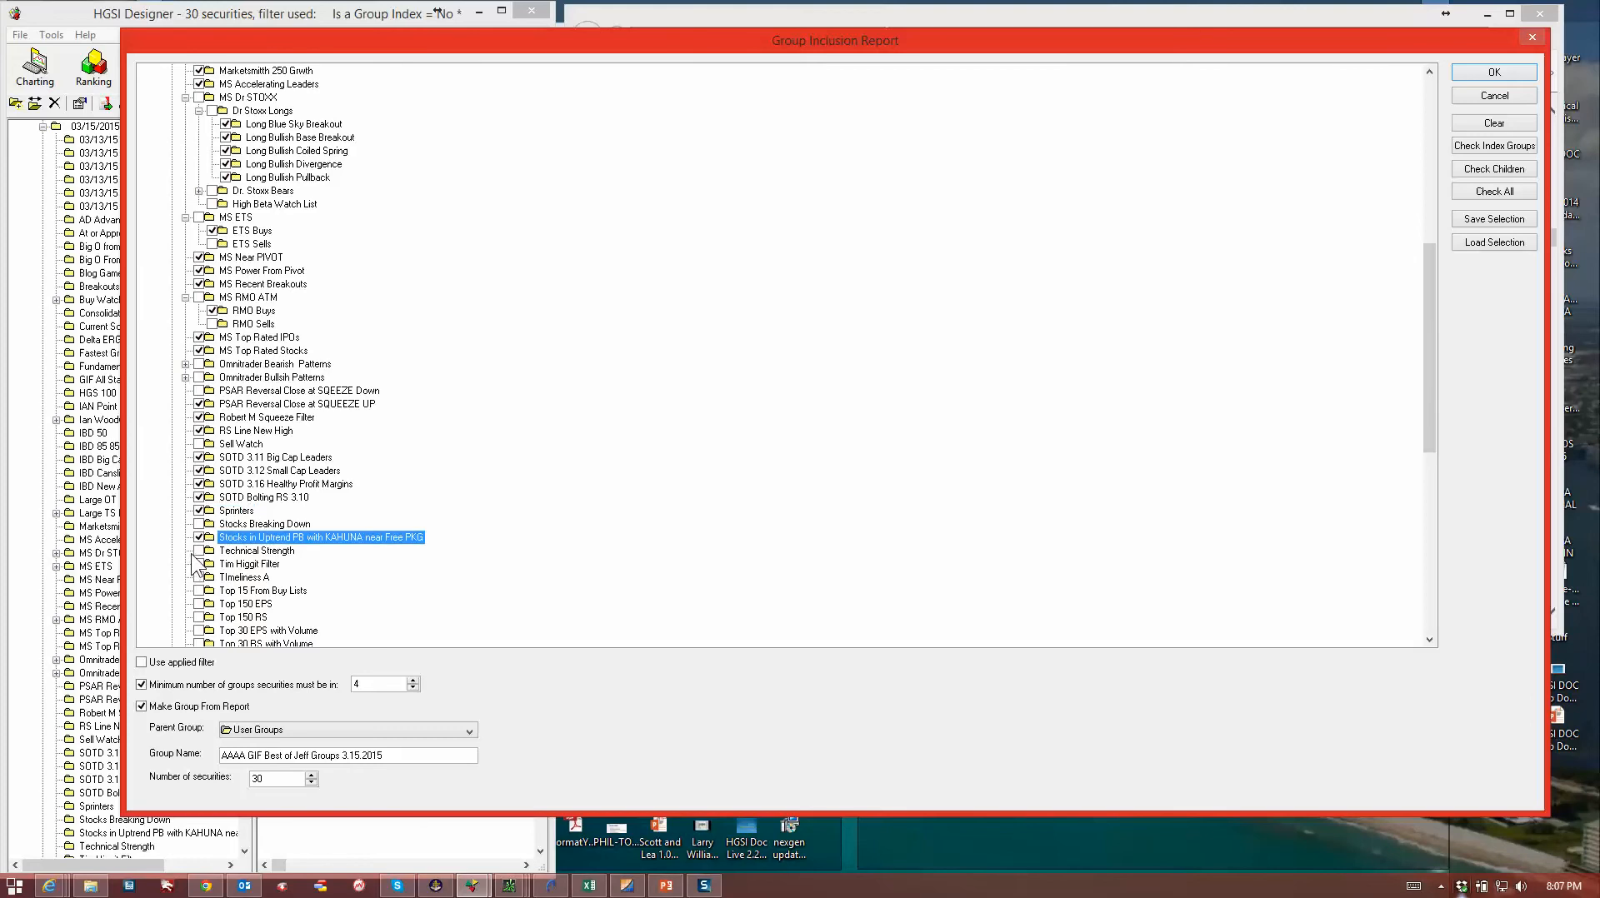
left_click(199, 550)
left_click(200, 564)
Include the Top 150 EPS, Top 150 RS, Top 30 EPS with Volume and Top 30 RS with Volume groups
scroll(204, 593, "down", 5)
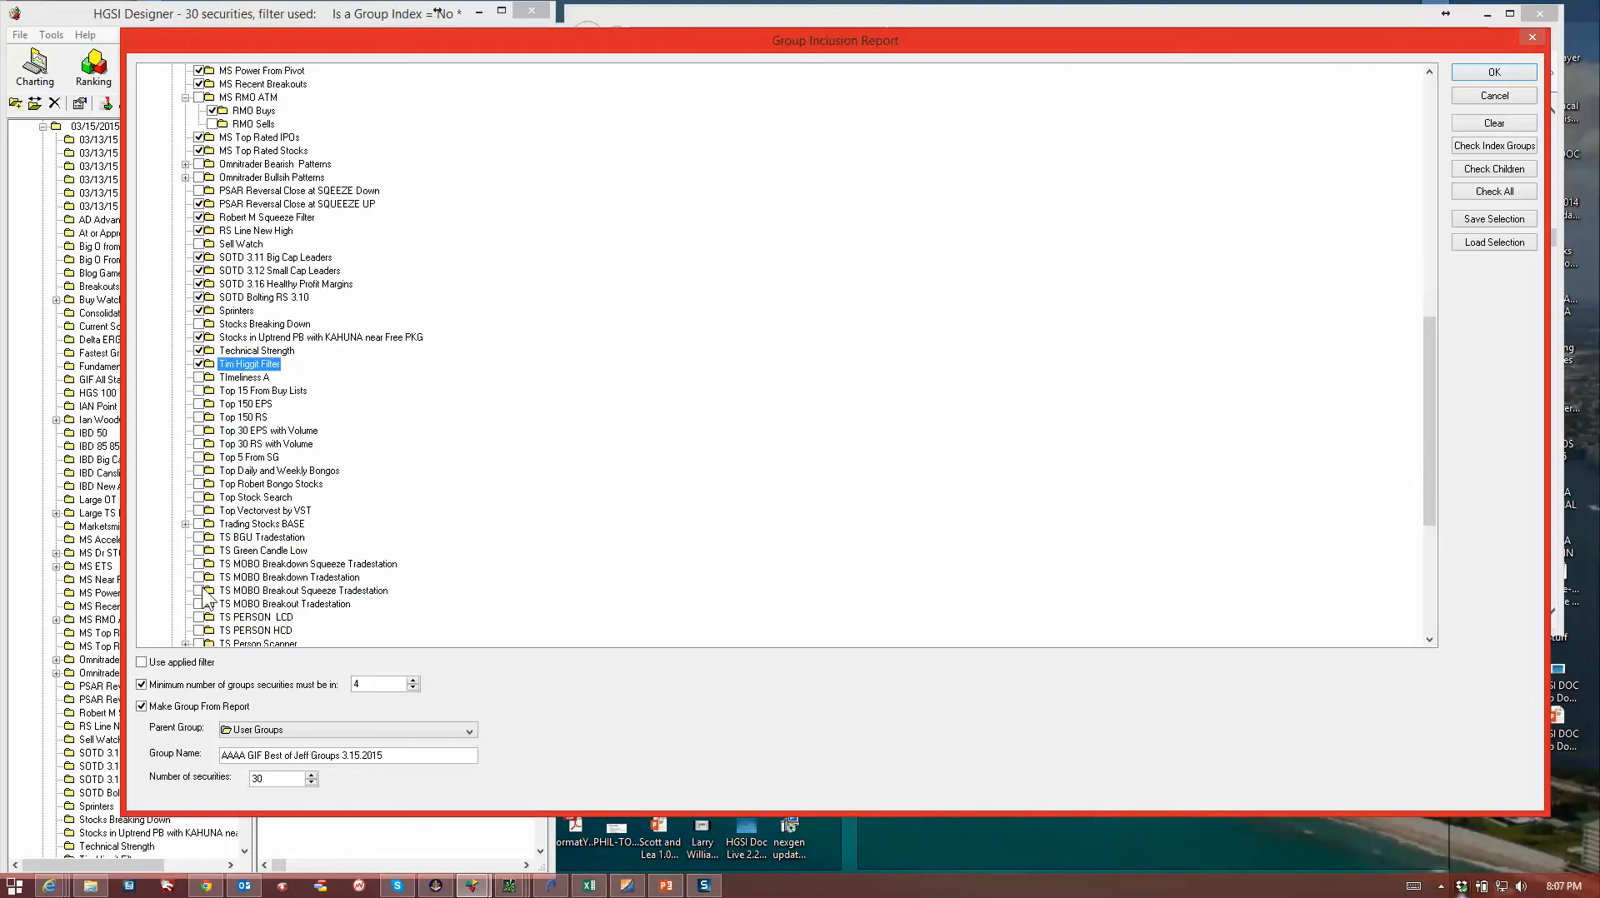
left_click(200, 404)
left_click(199, 418)
left_click(200, 431)
left_click(199, 444)
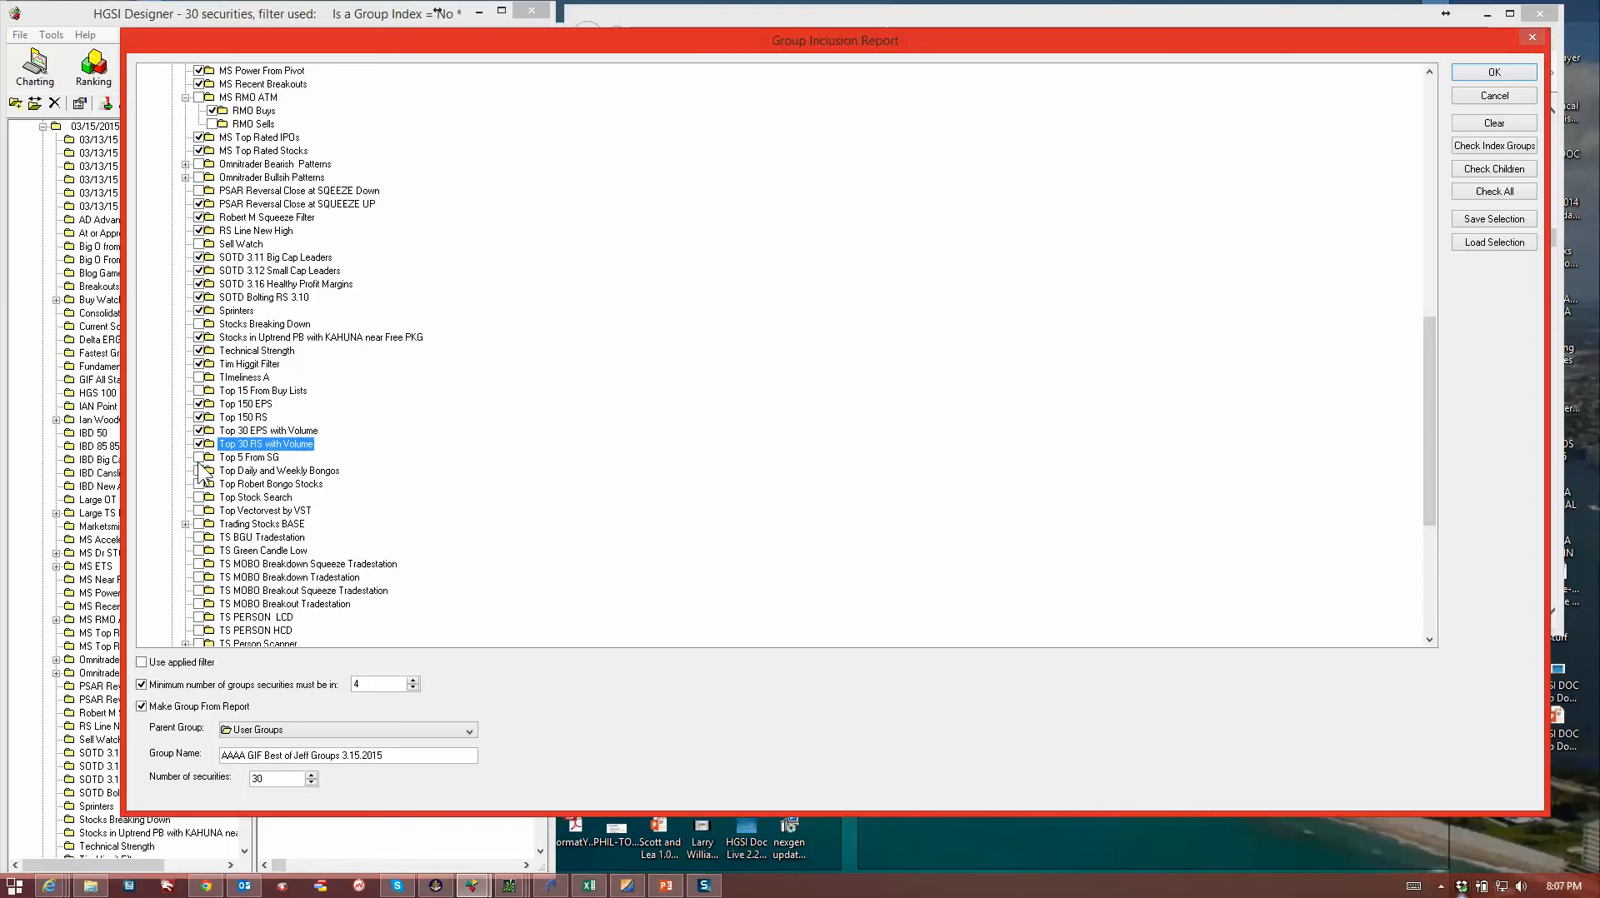
left_click(200, 458)
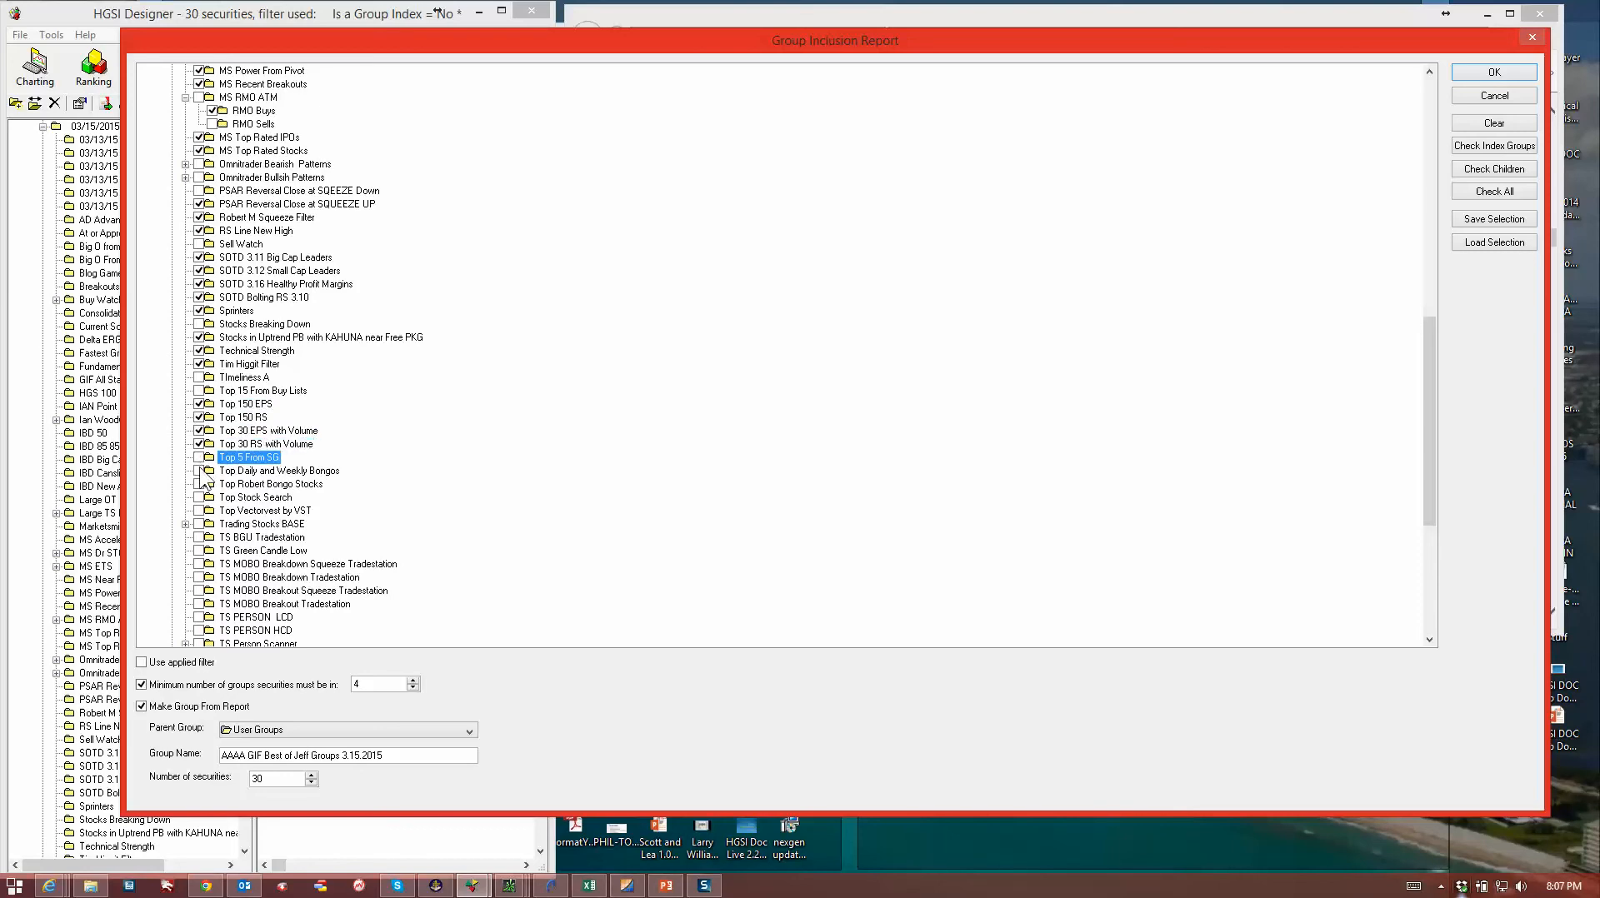
Include the four consecutive groups from Top Daily and Weekly Bongos through Top Vectorvest by VST
left_click(202, 471)
left_click(201, 485)
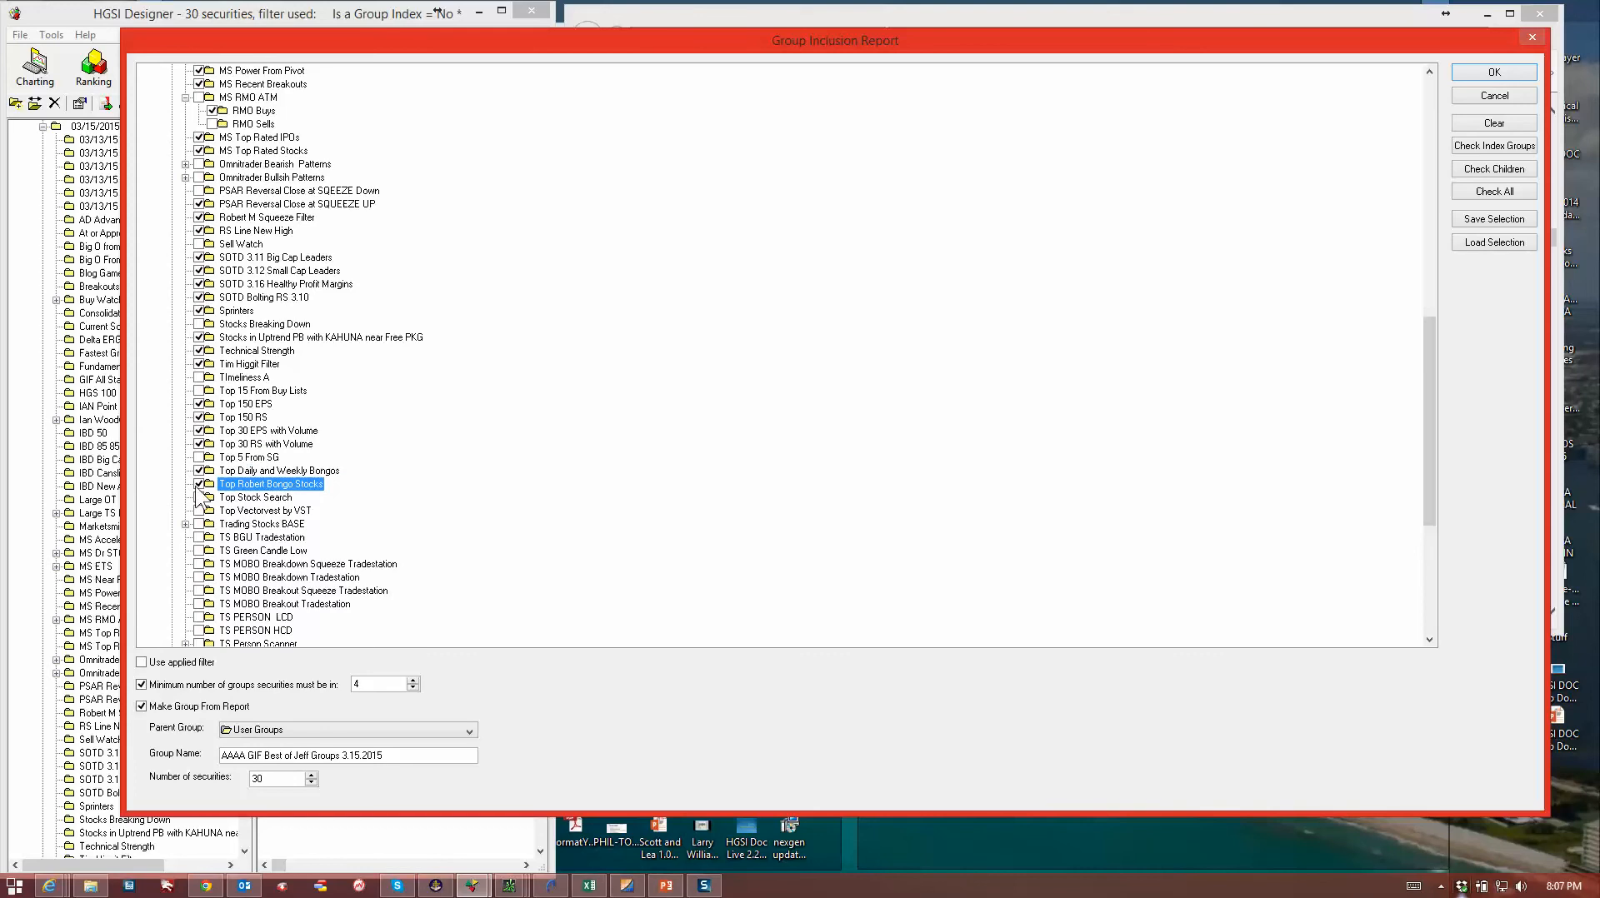
left_click(201, 498)
left_click(200, 511)
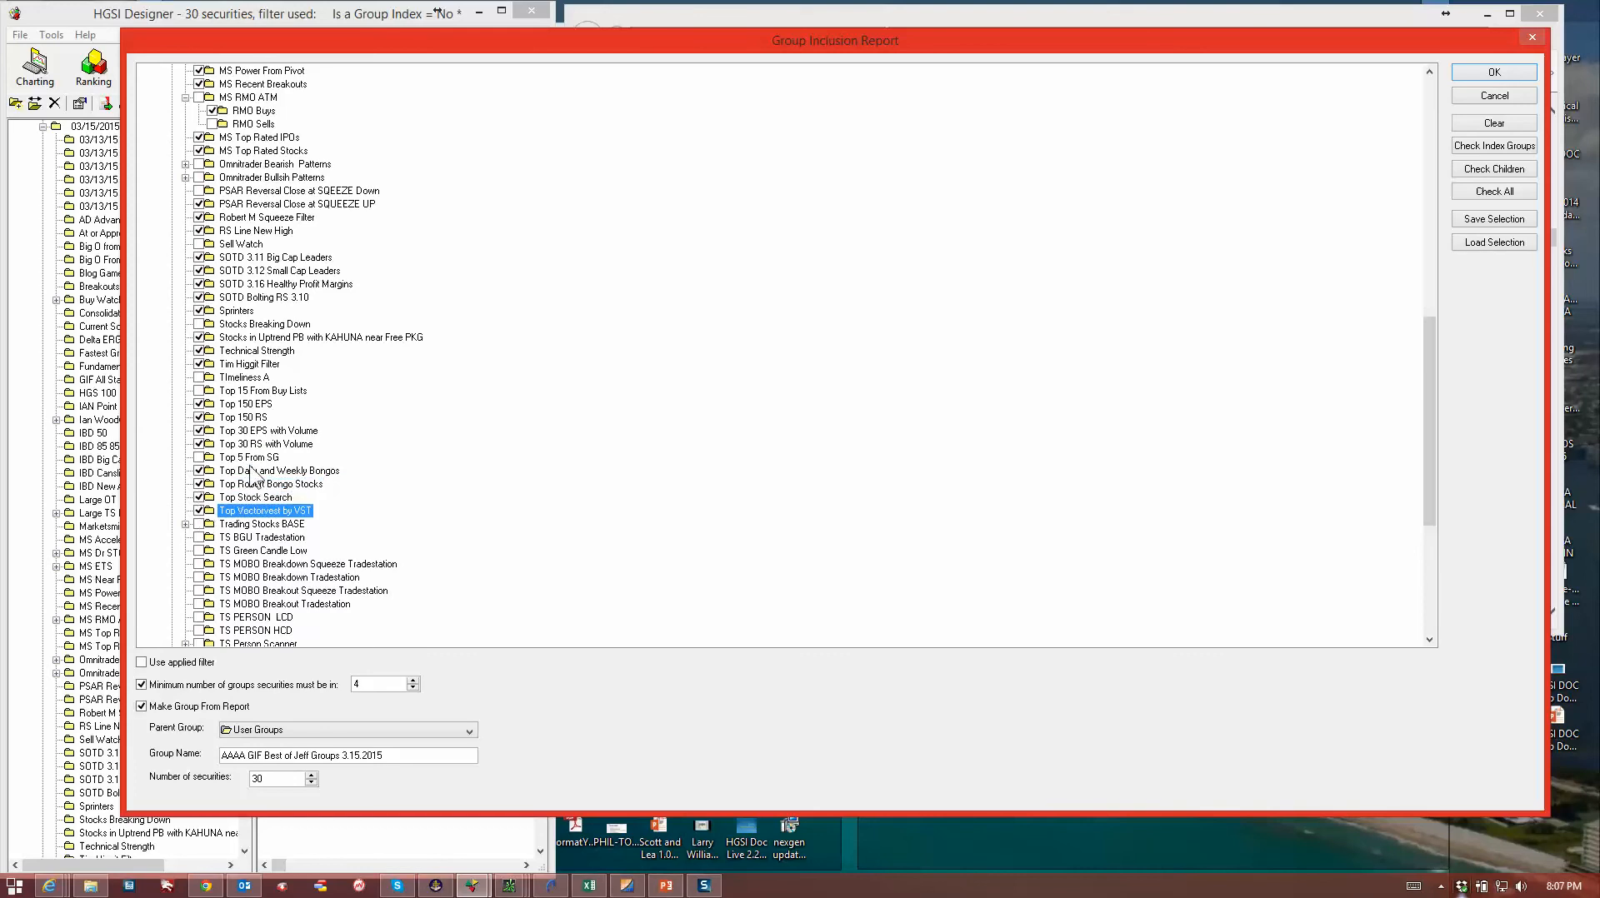
Include TS BGU Tradestation, TS Green Candle Low, TS MOBO Breakout Squeeze Tradestation and TS MOBO Breakout Tradestation
scroll(205, 512, "down", 6)
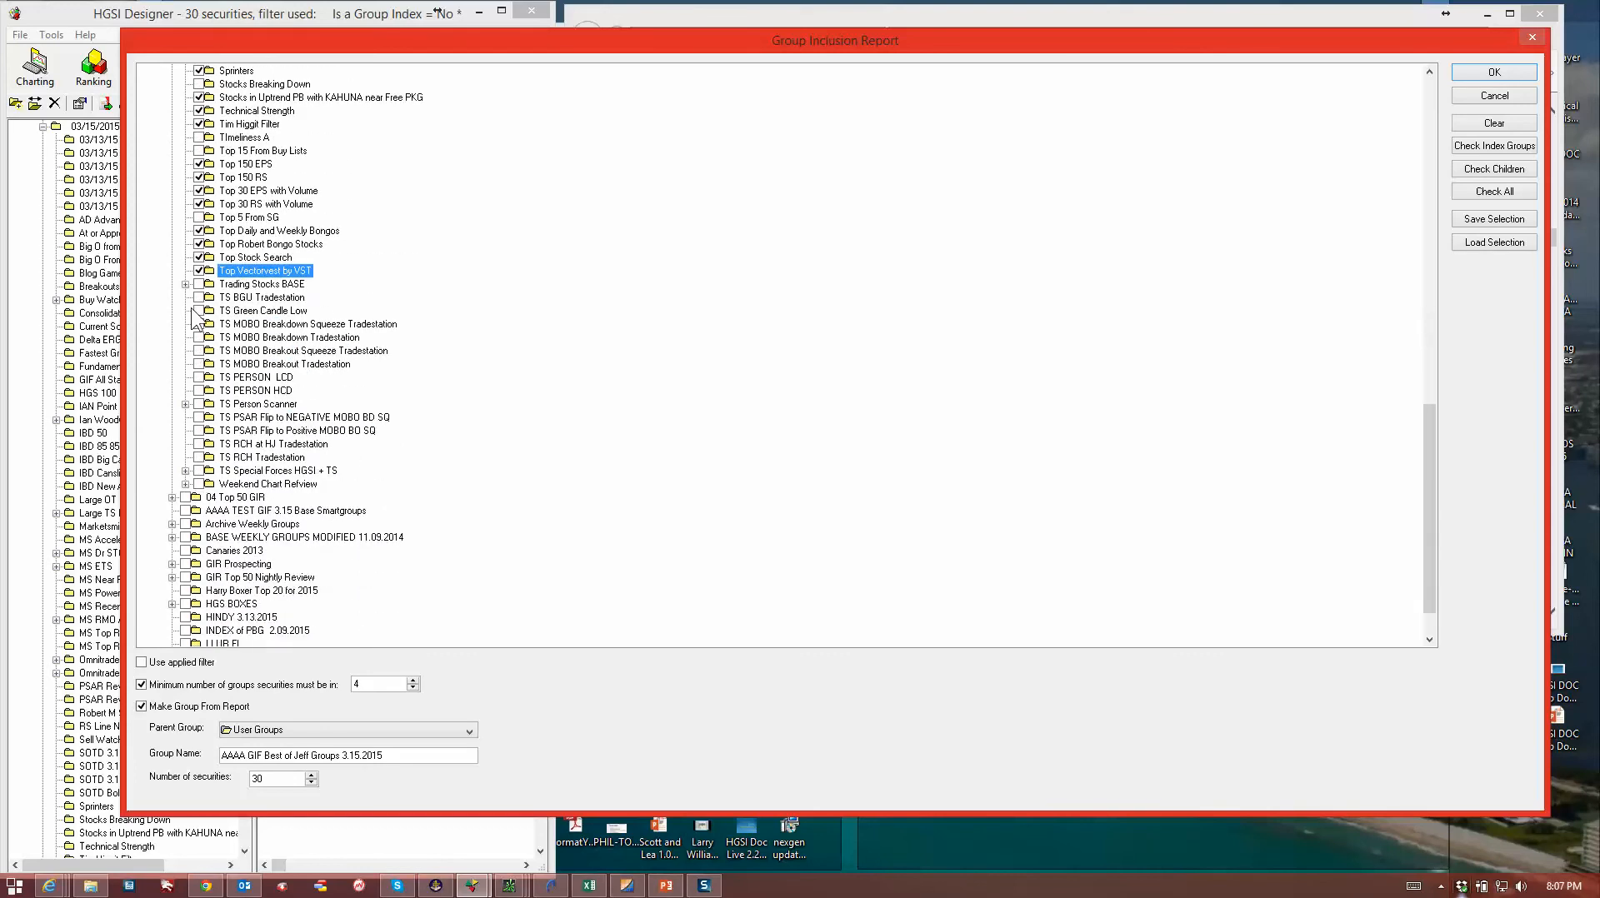
left_click(199, 298)
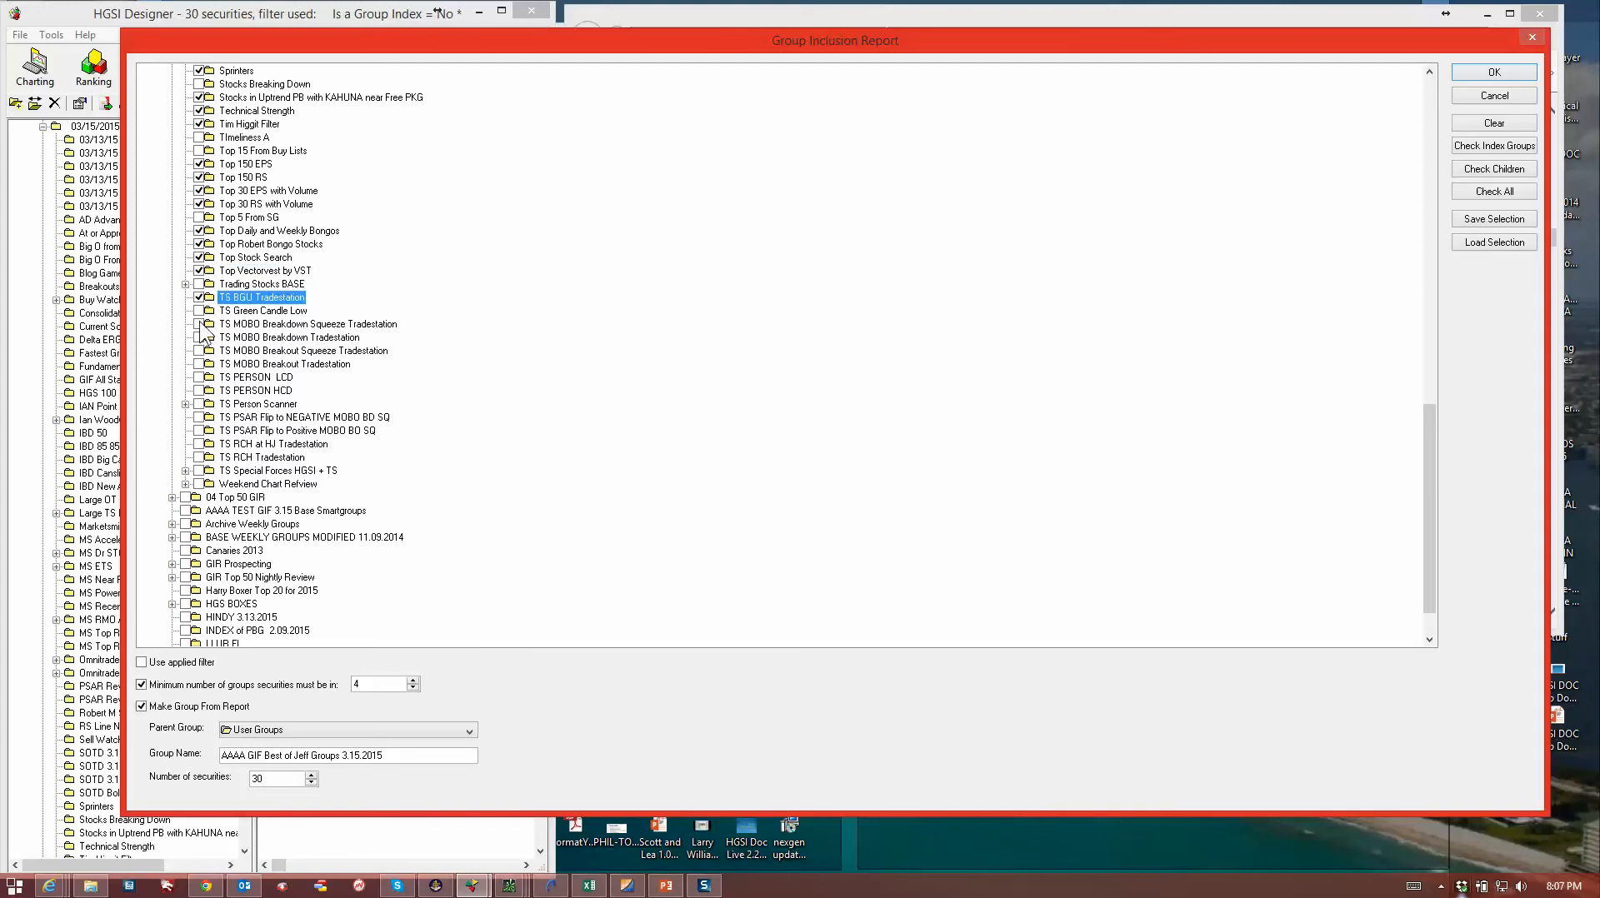
left_click(199, 311)
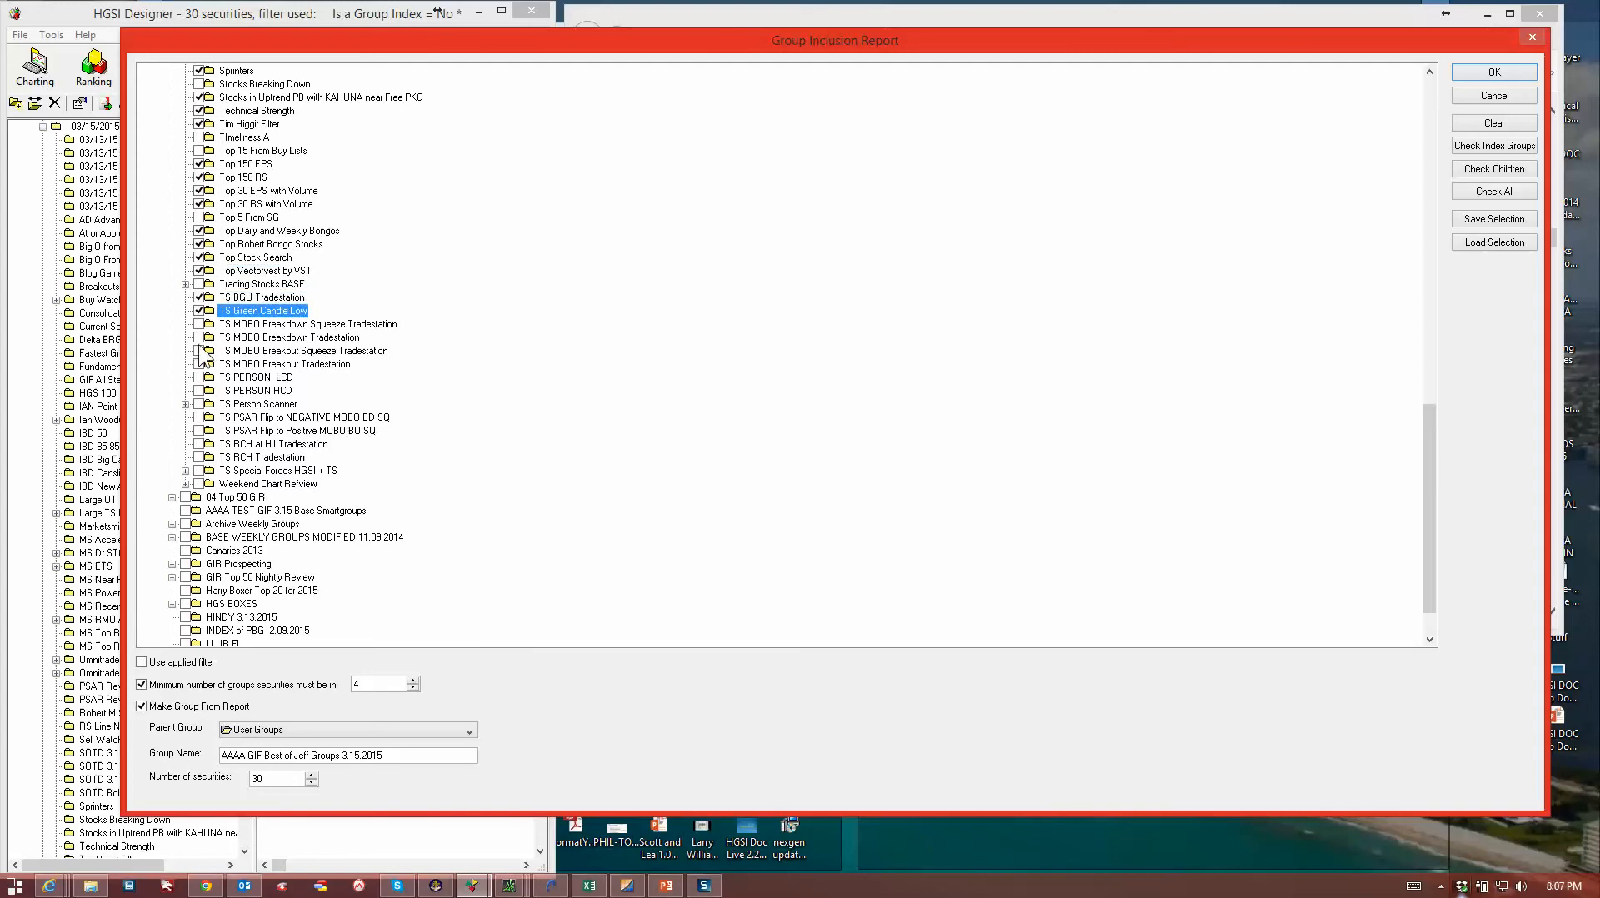
left_click(199, 351)
left_click(199, 364)
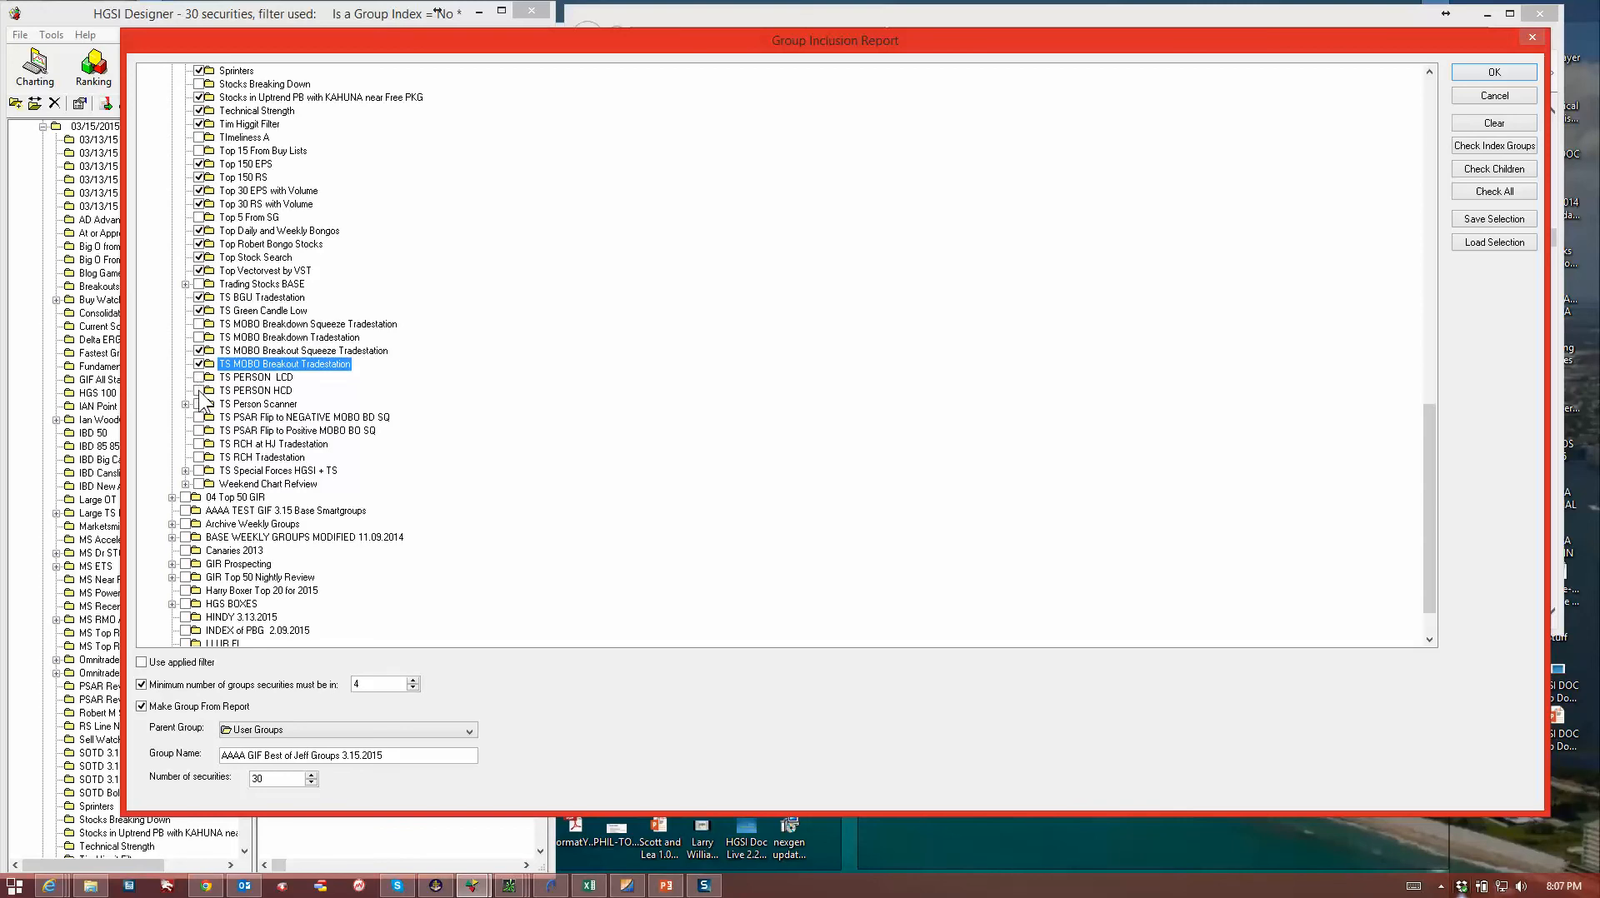
Include TS PERSON HCD, Person Long Weekend under TS Person Scanner, and TS PSAR Flip to Positive MOBO BO SQ
left_click(199, 391)
left_click(185, 404)
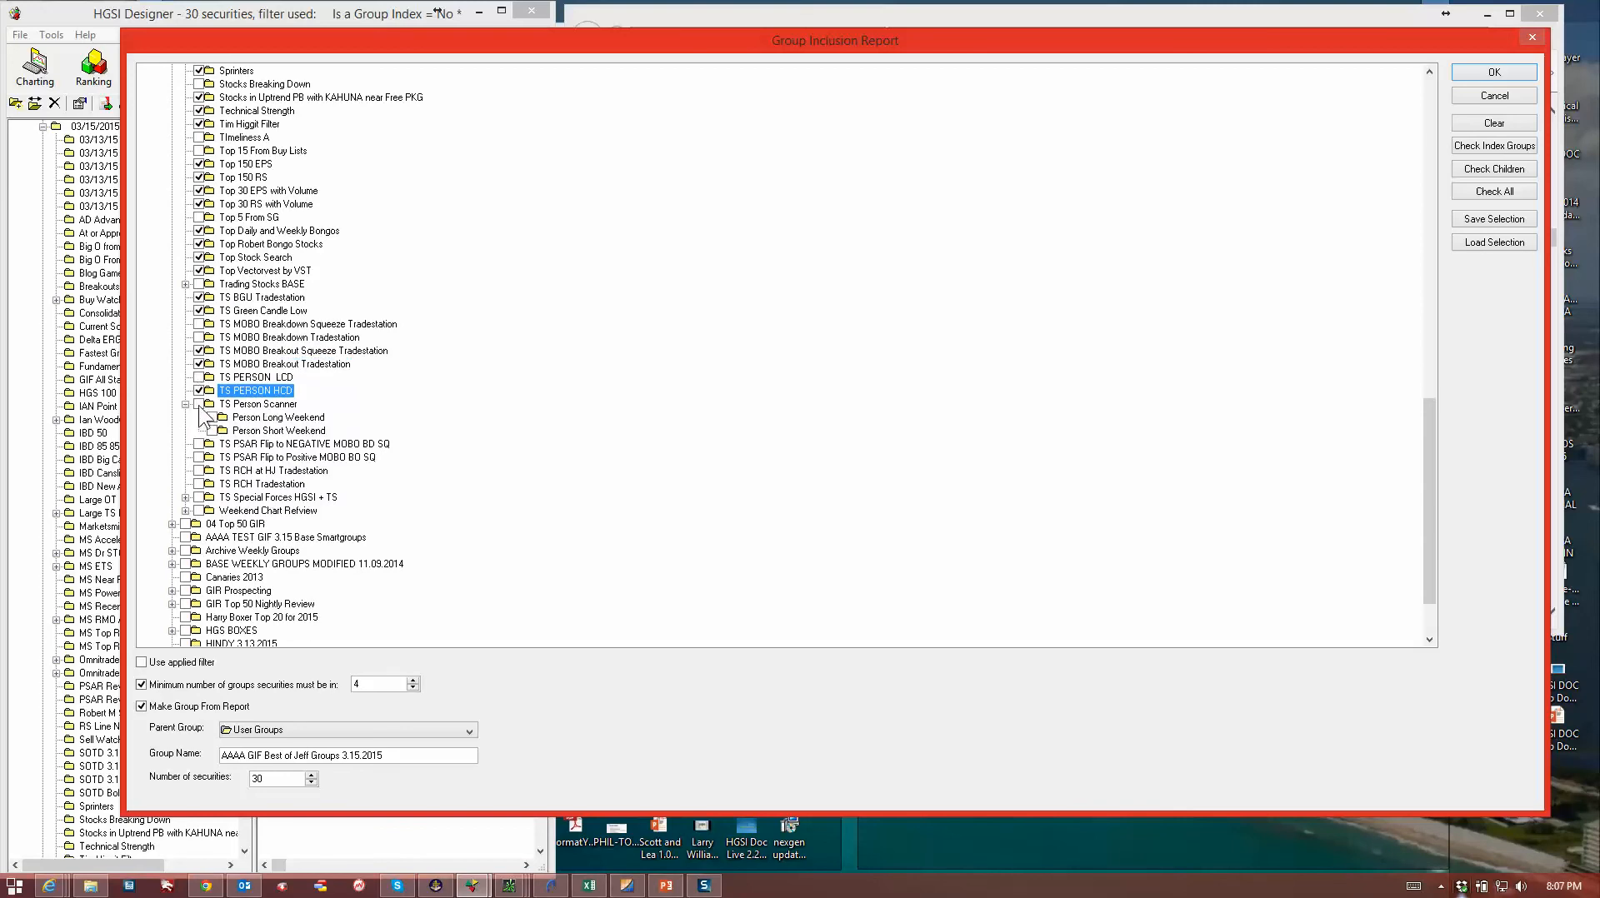
left_click(212, 417)
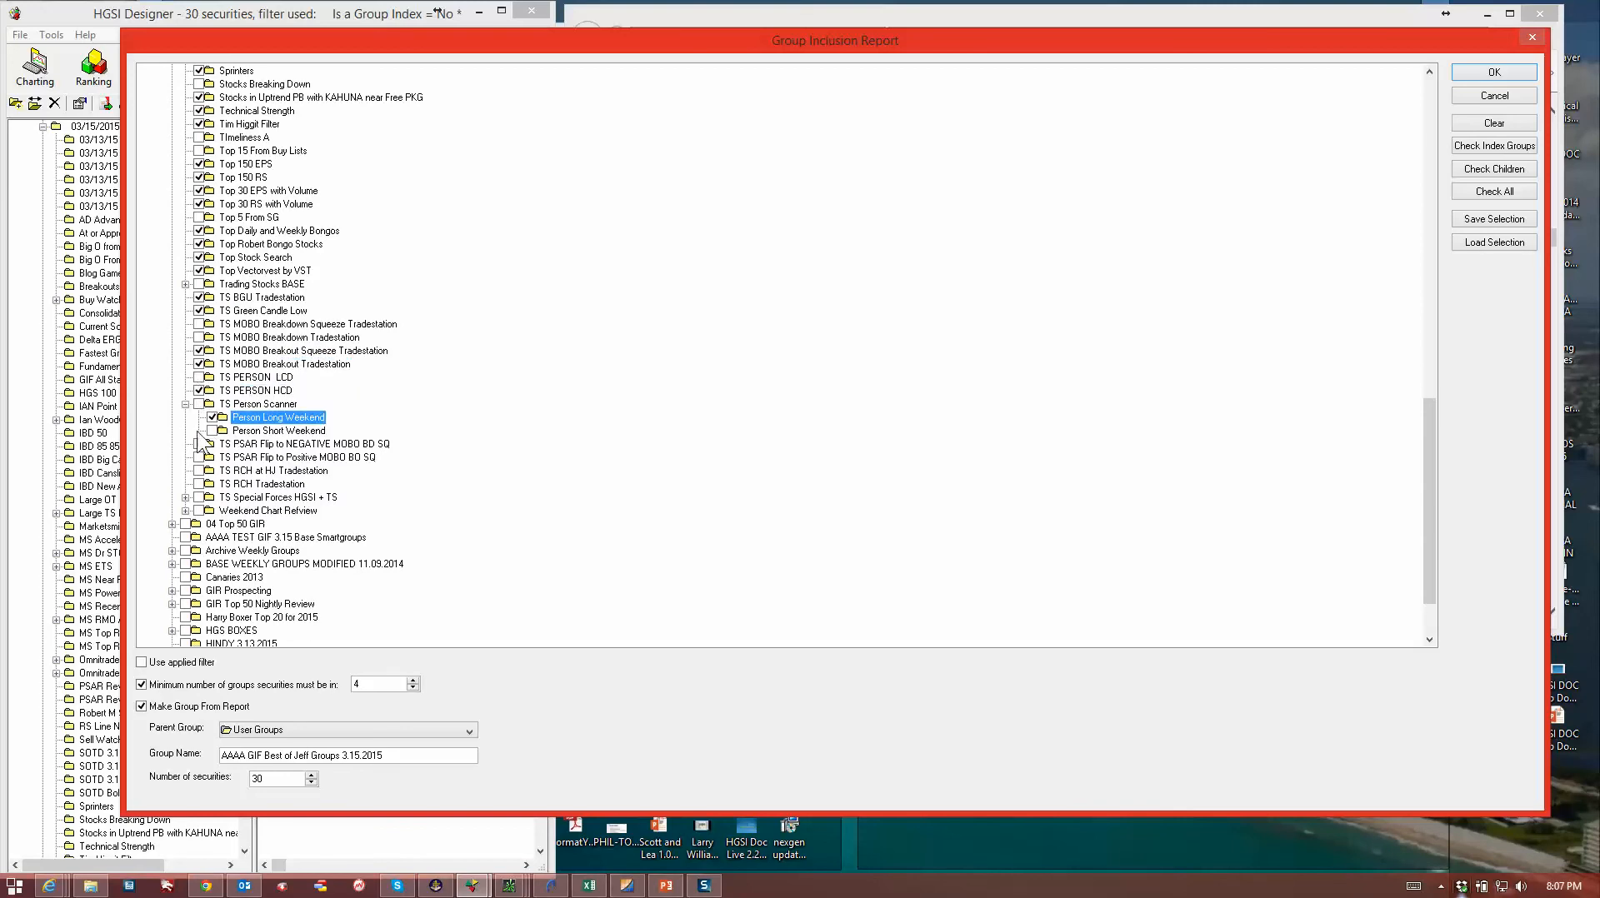
left_click(199, 458)
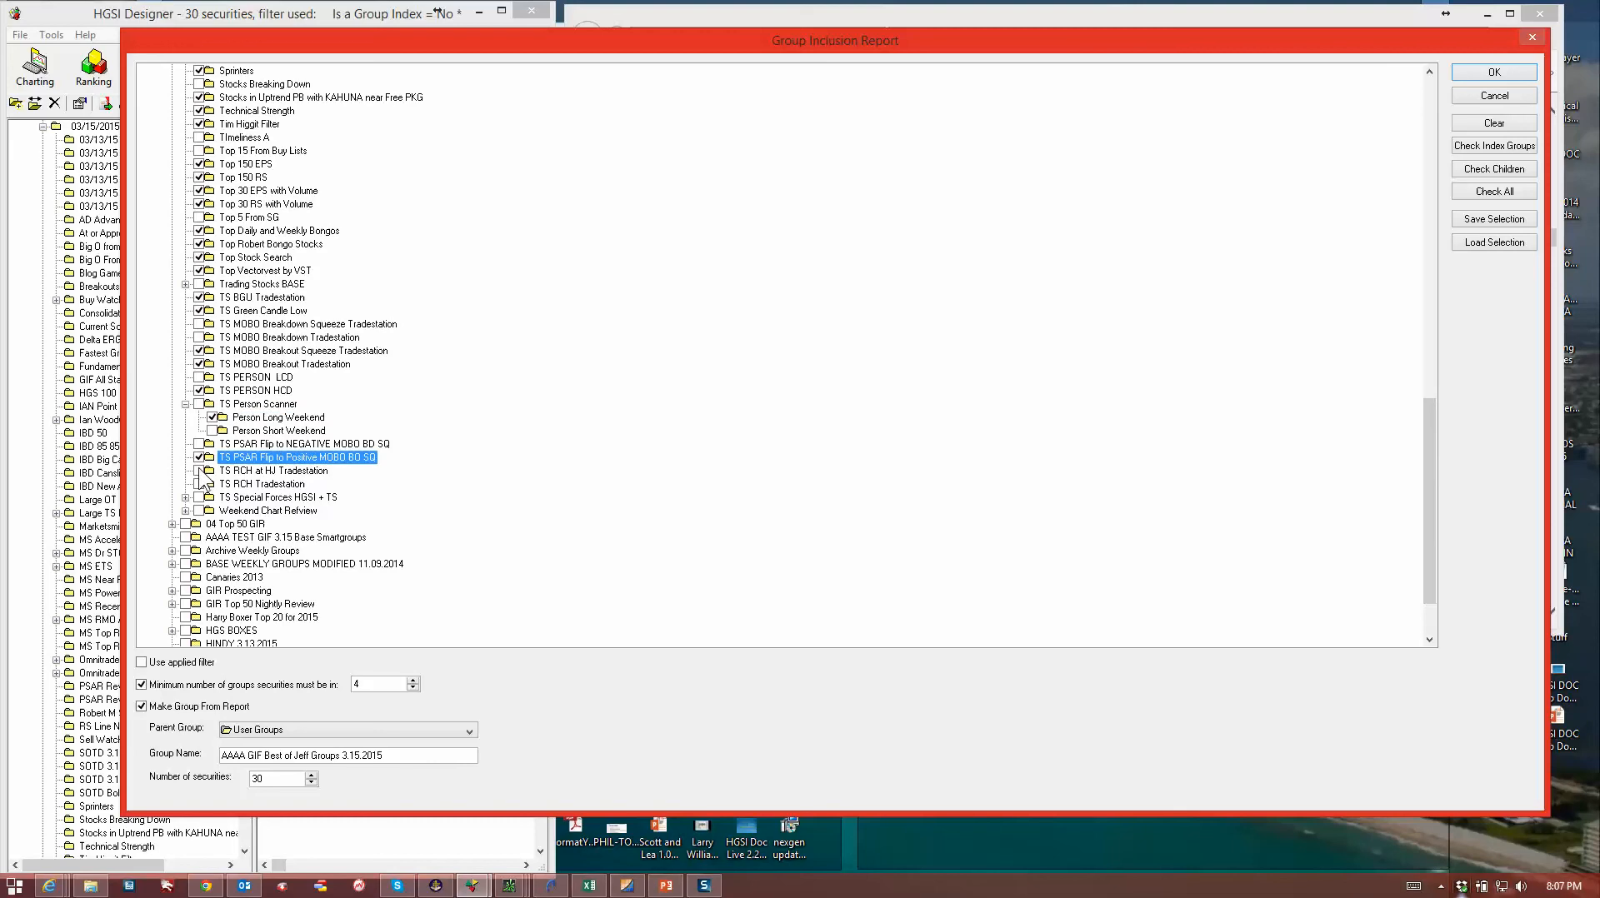
Include the three TS KF MOBO BO Tradestation groups under TS Special Forces HGSI + TS
left_click(185, 497)
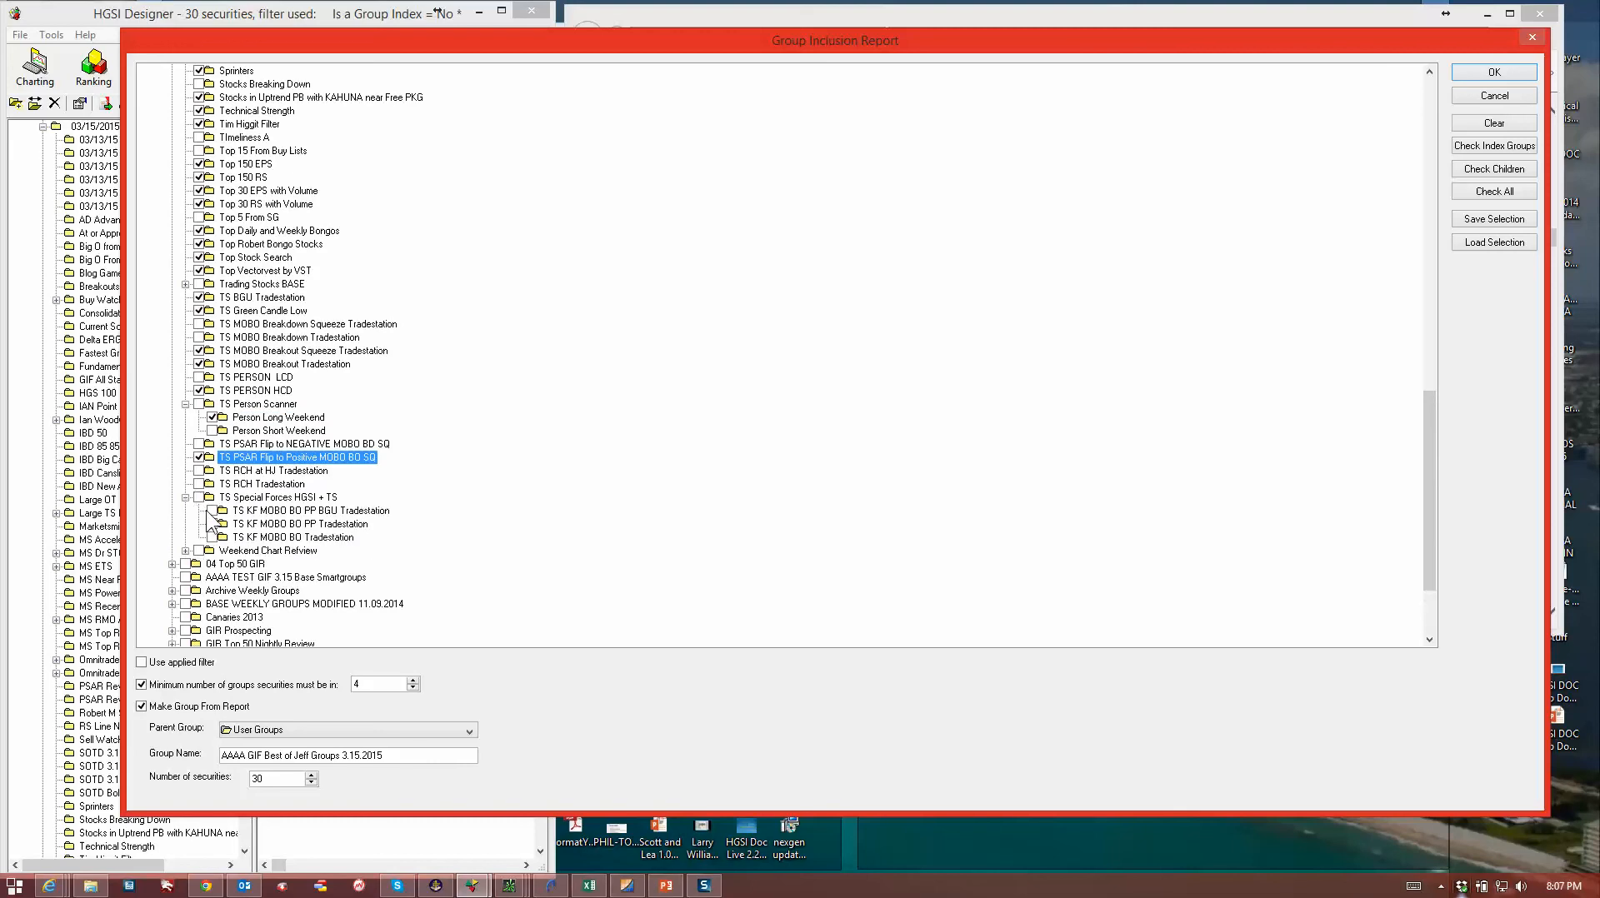
left_click(212, 511)
left_click(212, 524)
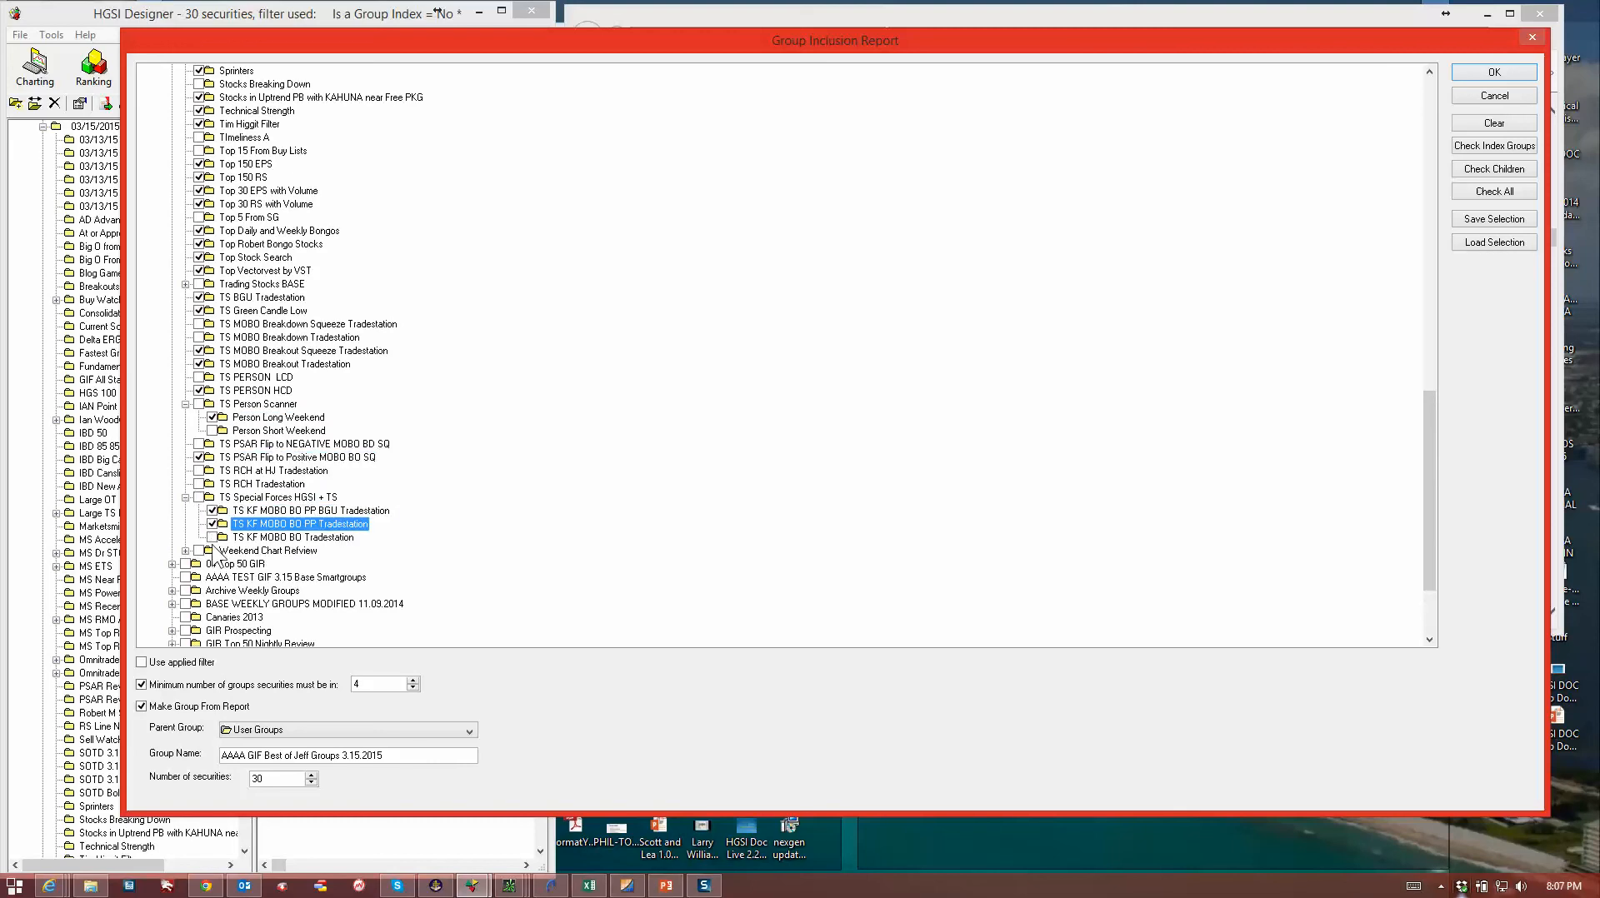
left_click(212, 538)
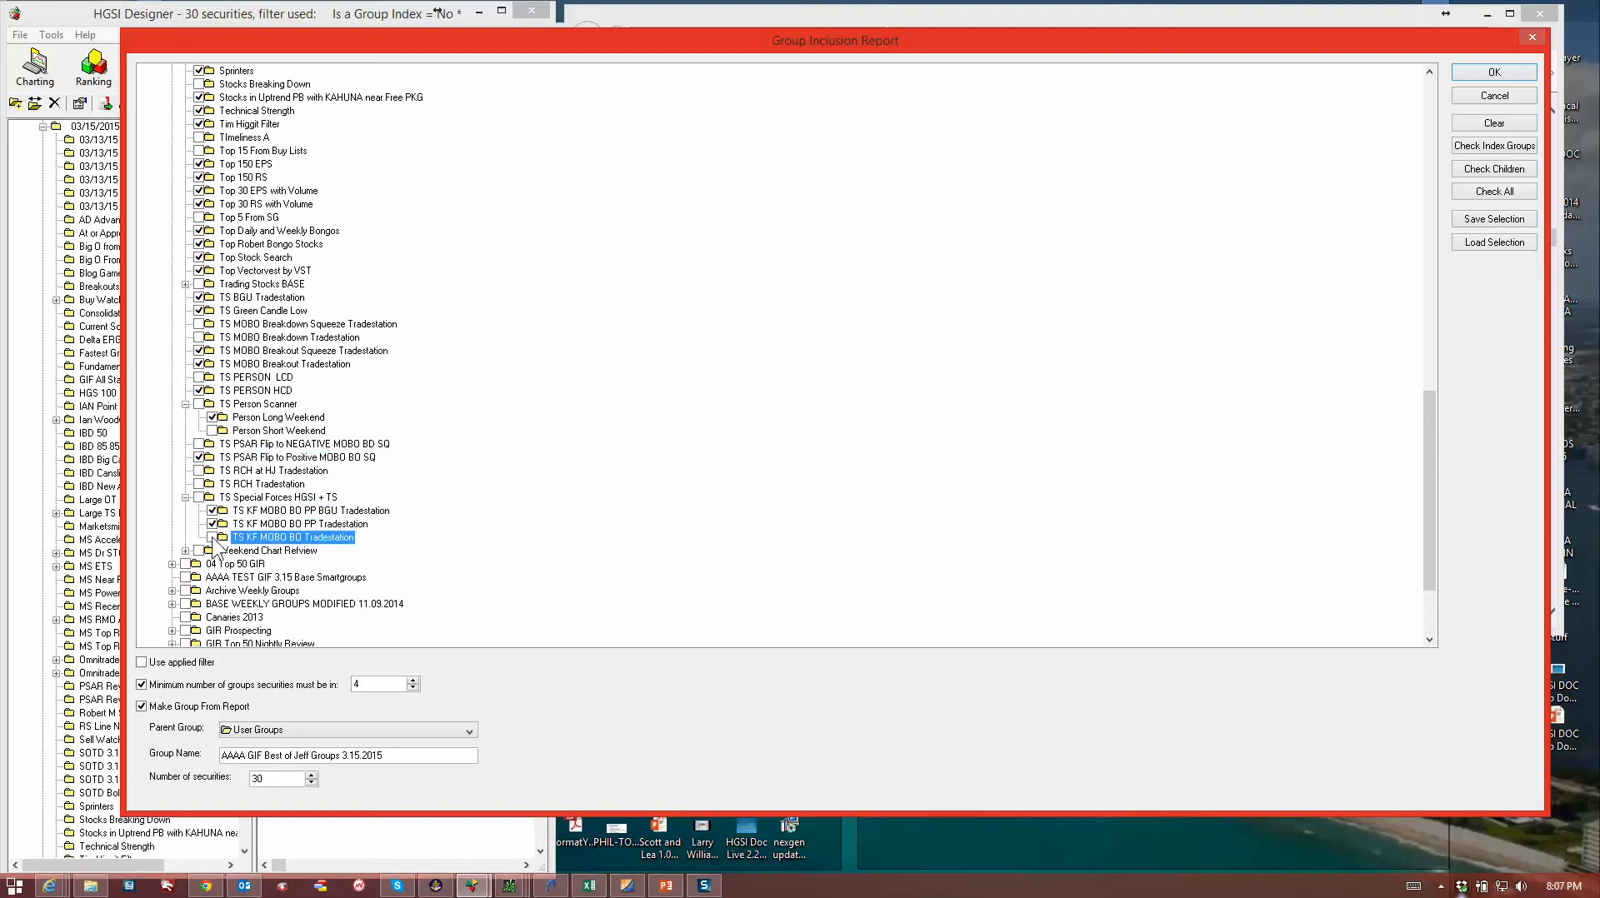
Run the Group Inclusion Report, save it as "GIF Scott Leaders 3.15.2015 from lists", and decline generating an index for the group
left_click(1472, 72)
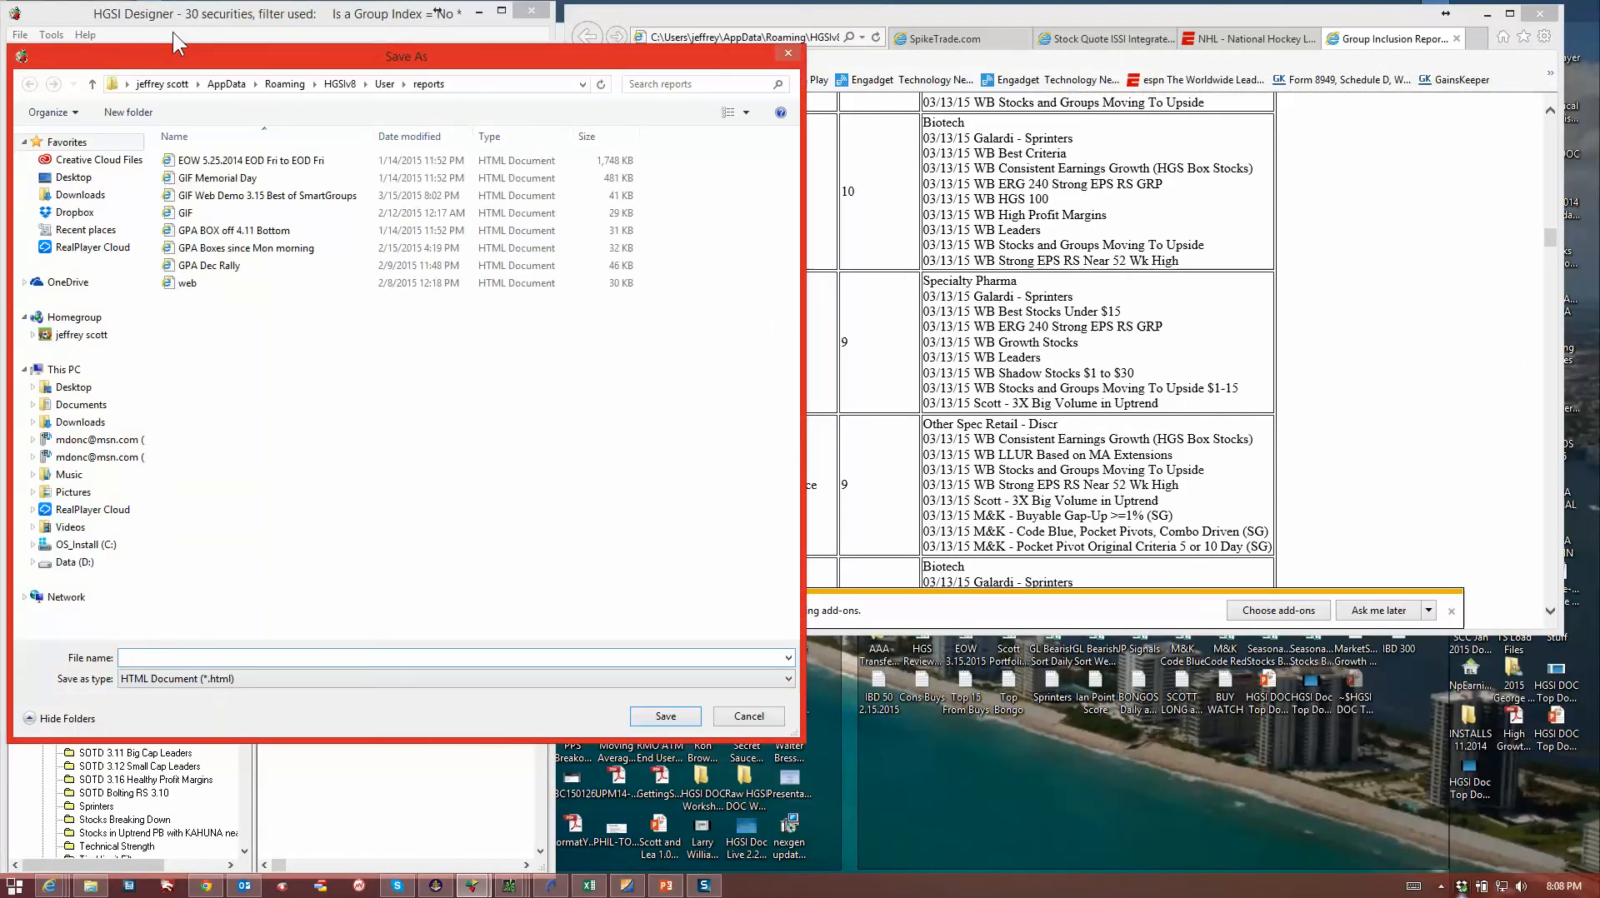
type("GIF")
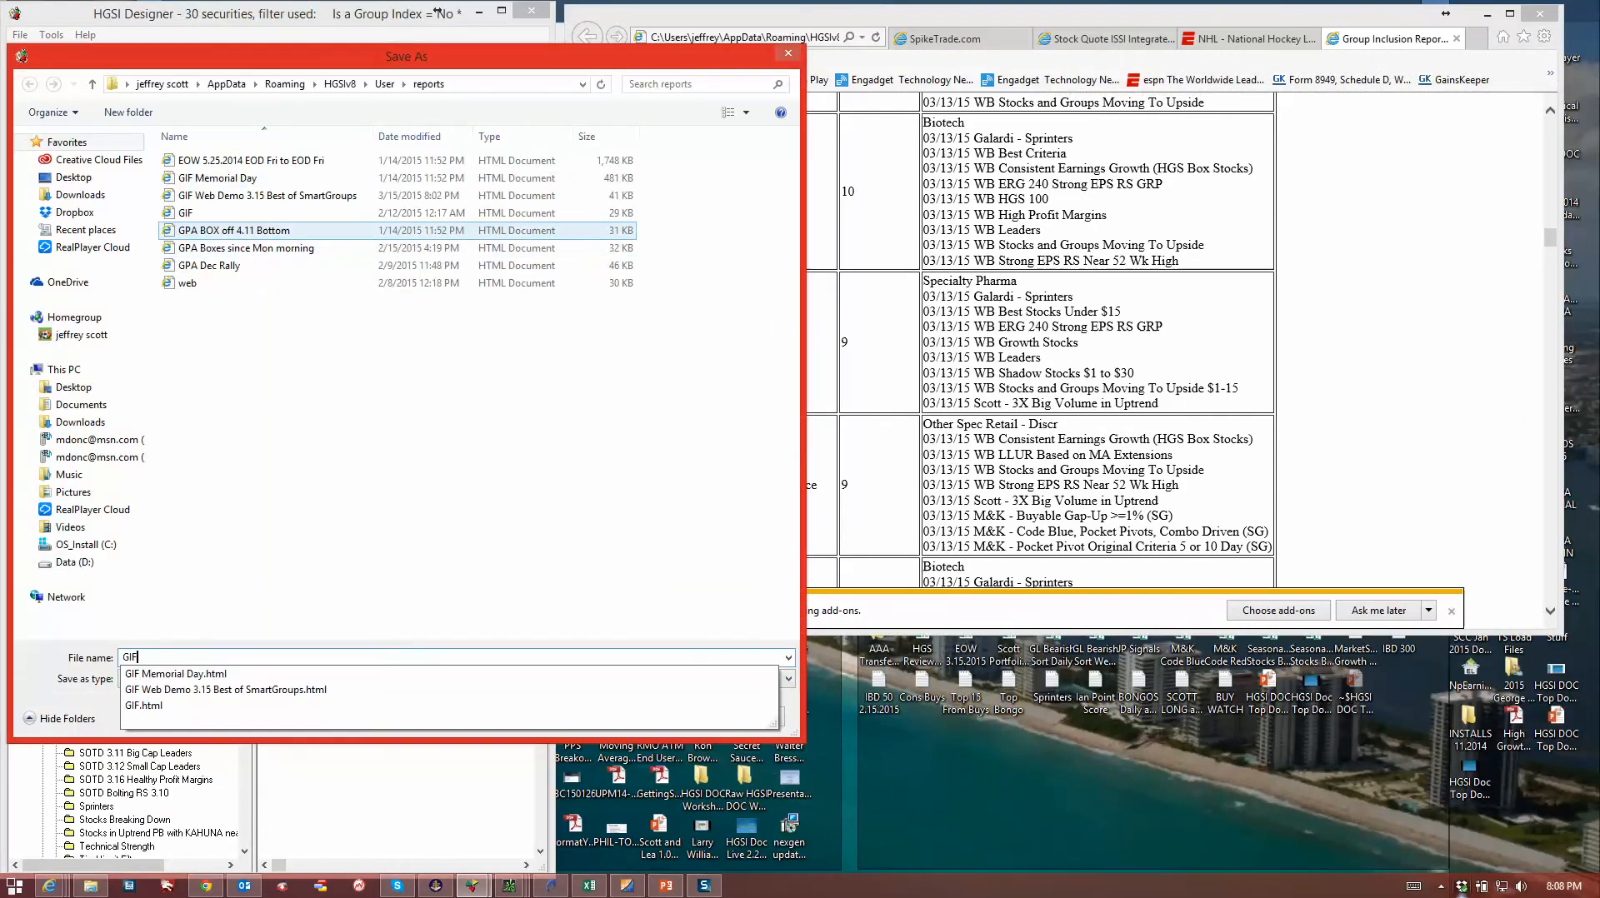
type(" Scott ")
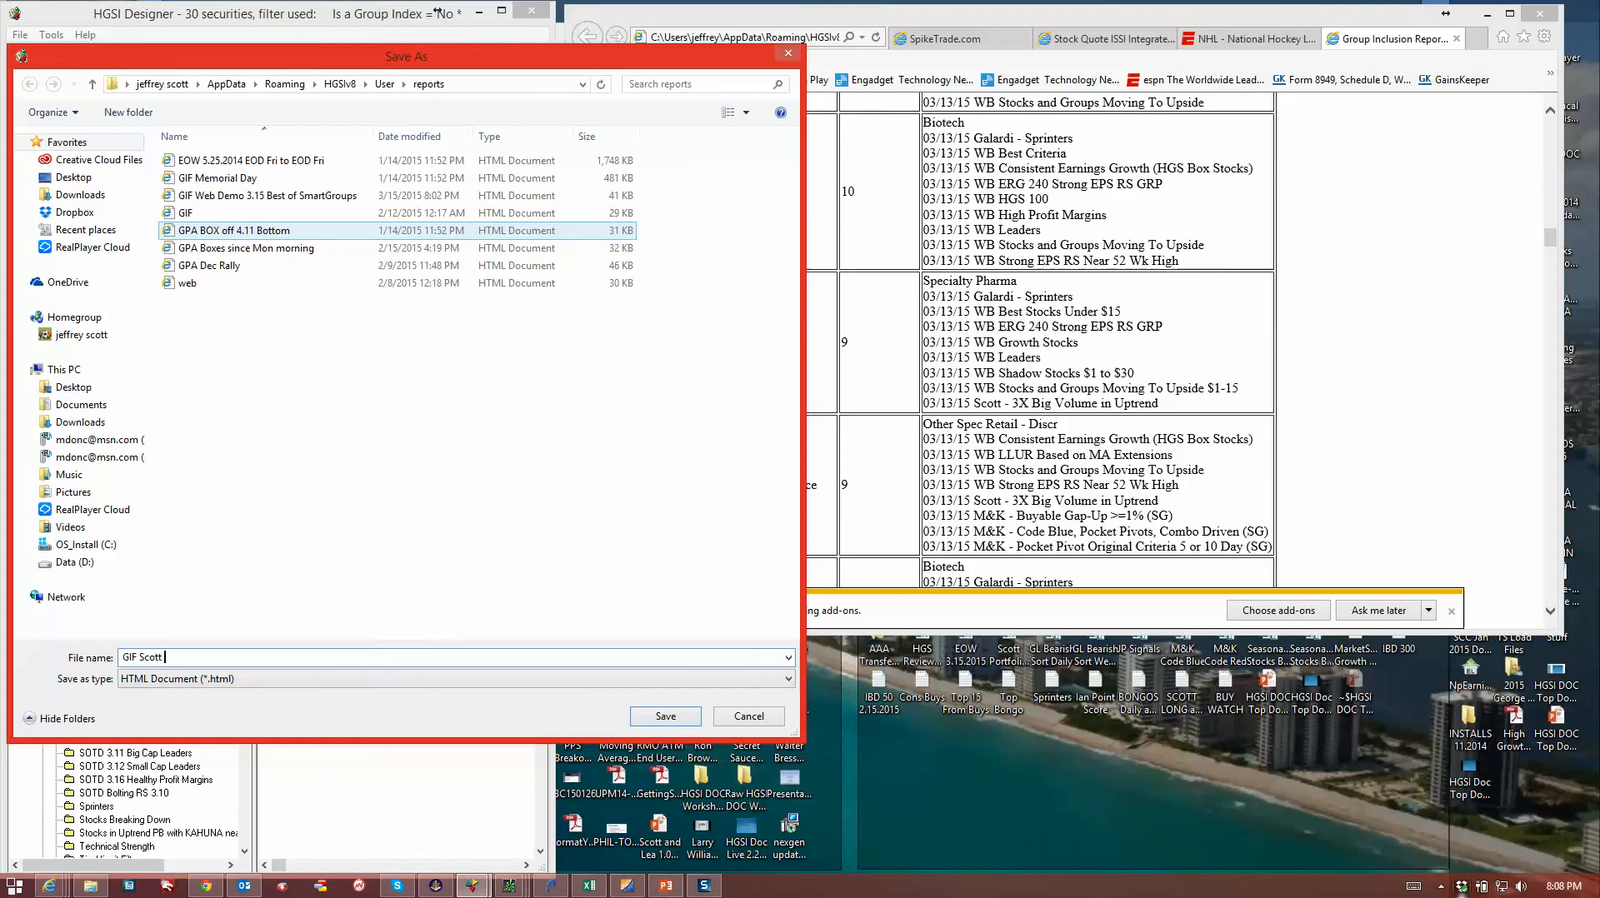
type("Leaders 3.15.2015 fro")
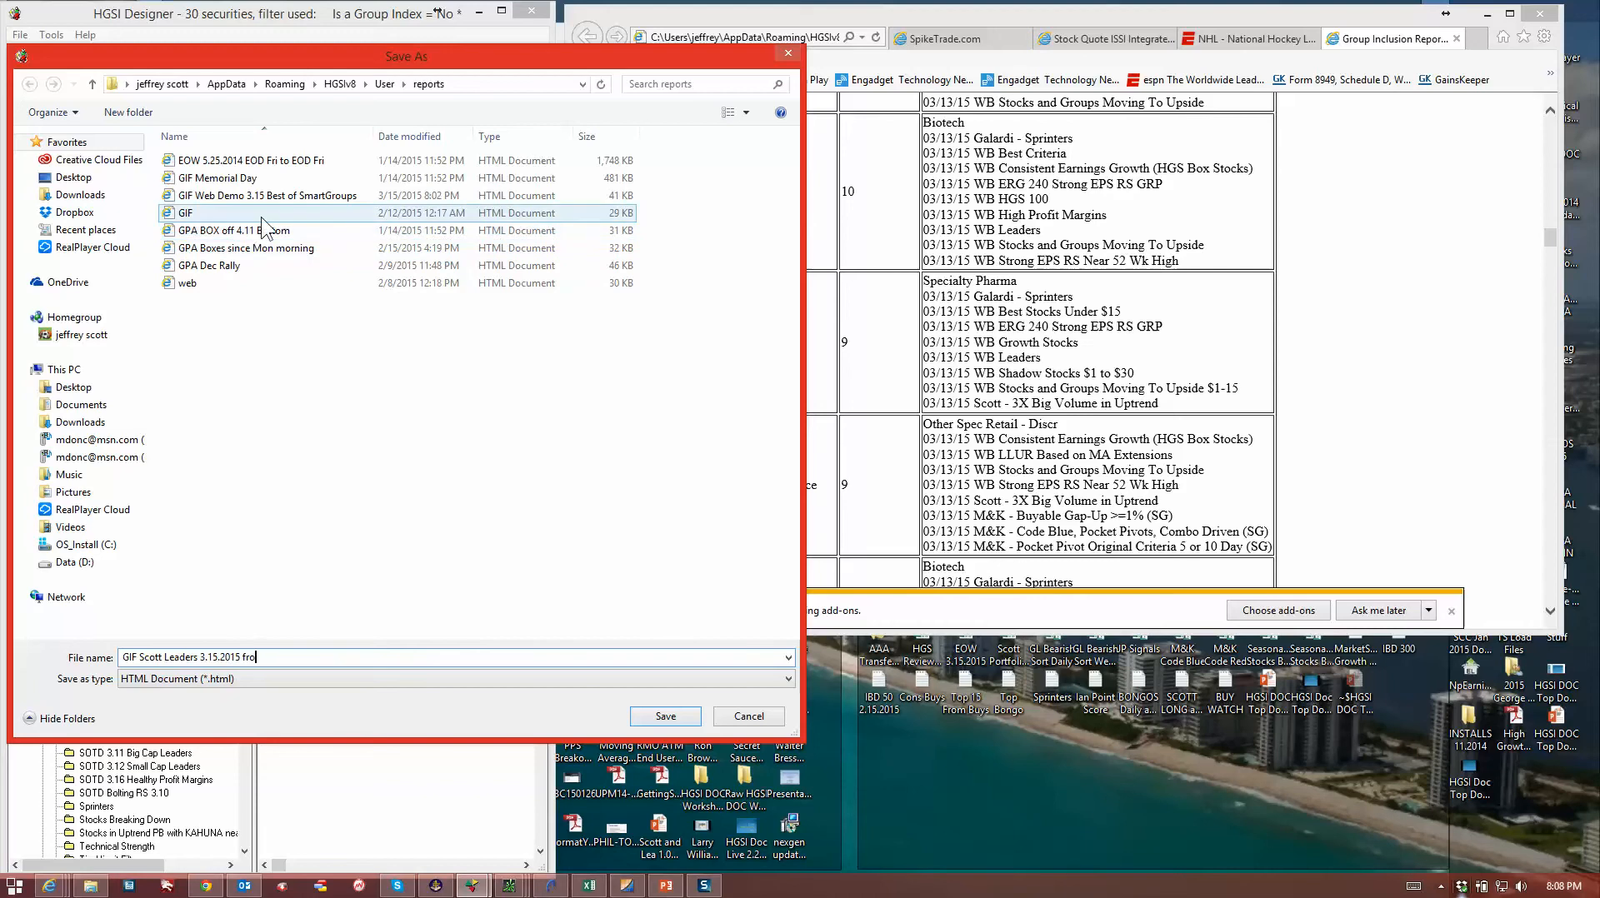
type(" = lists")
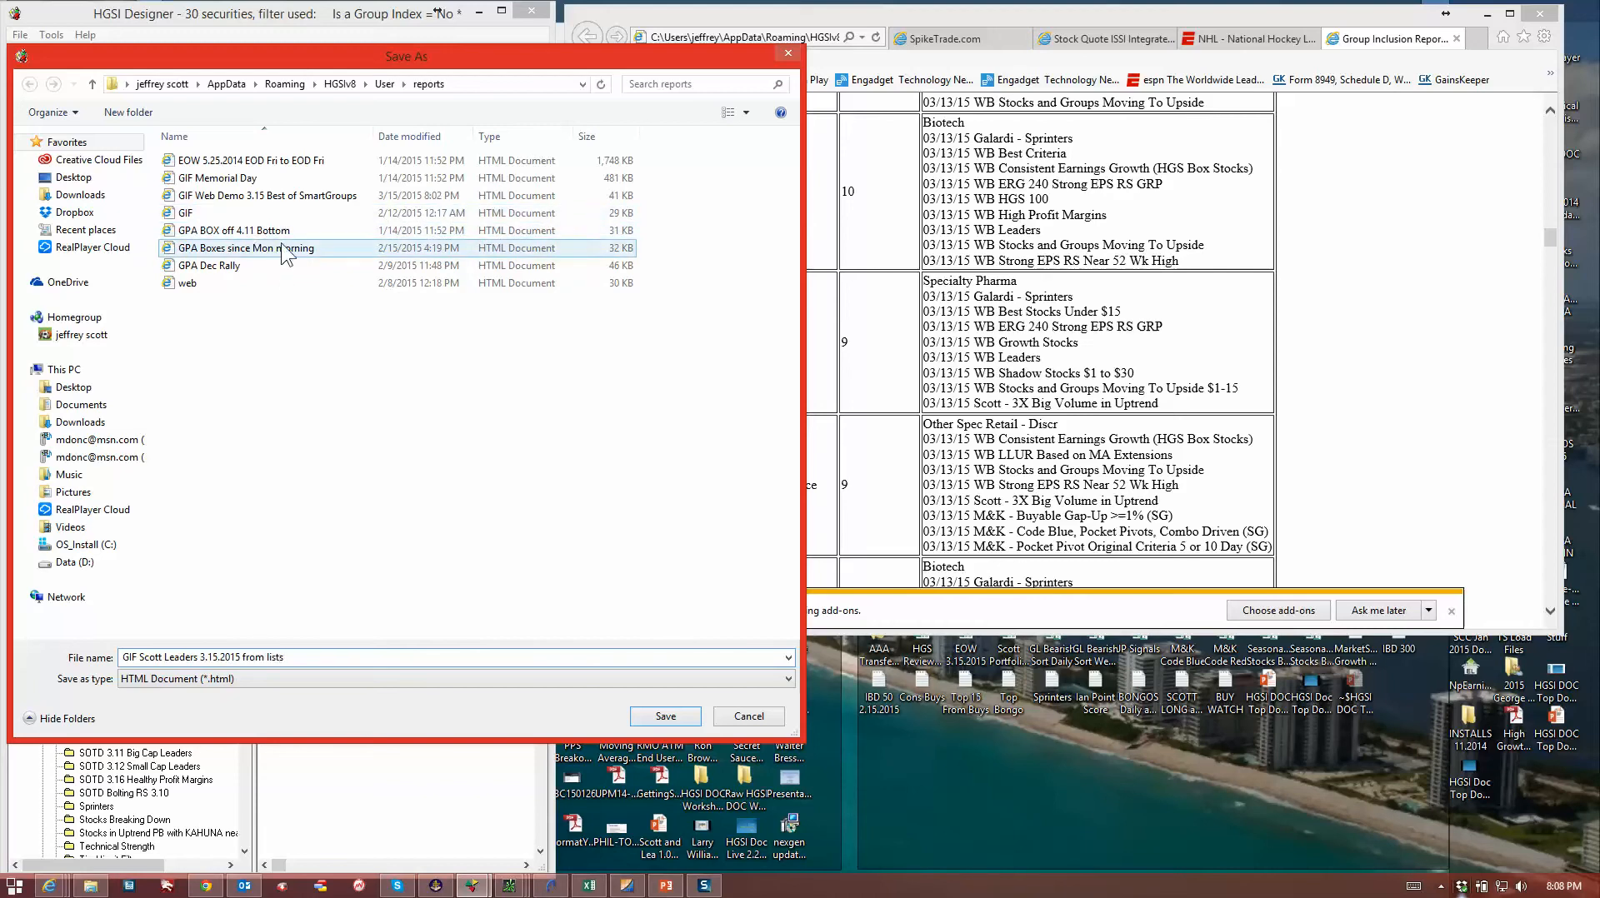
left_click(695, 717)
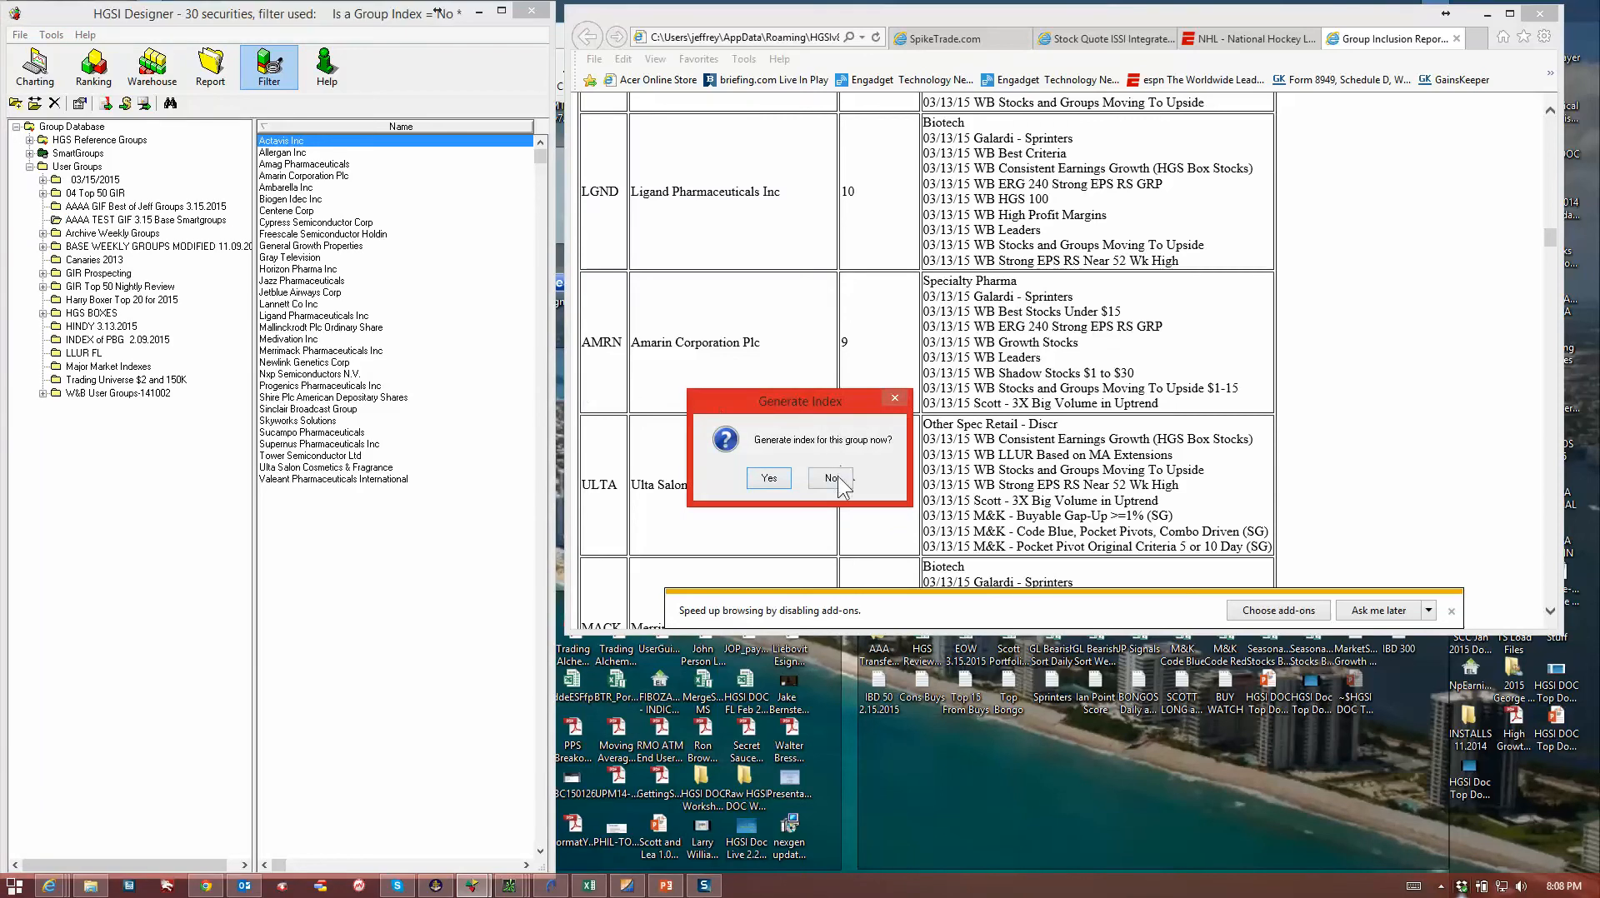
left_click(836, 480)
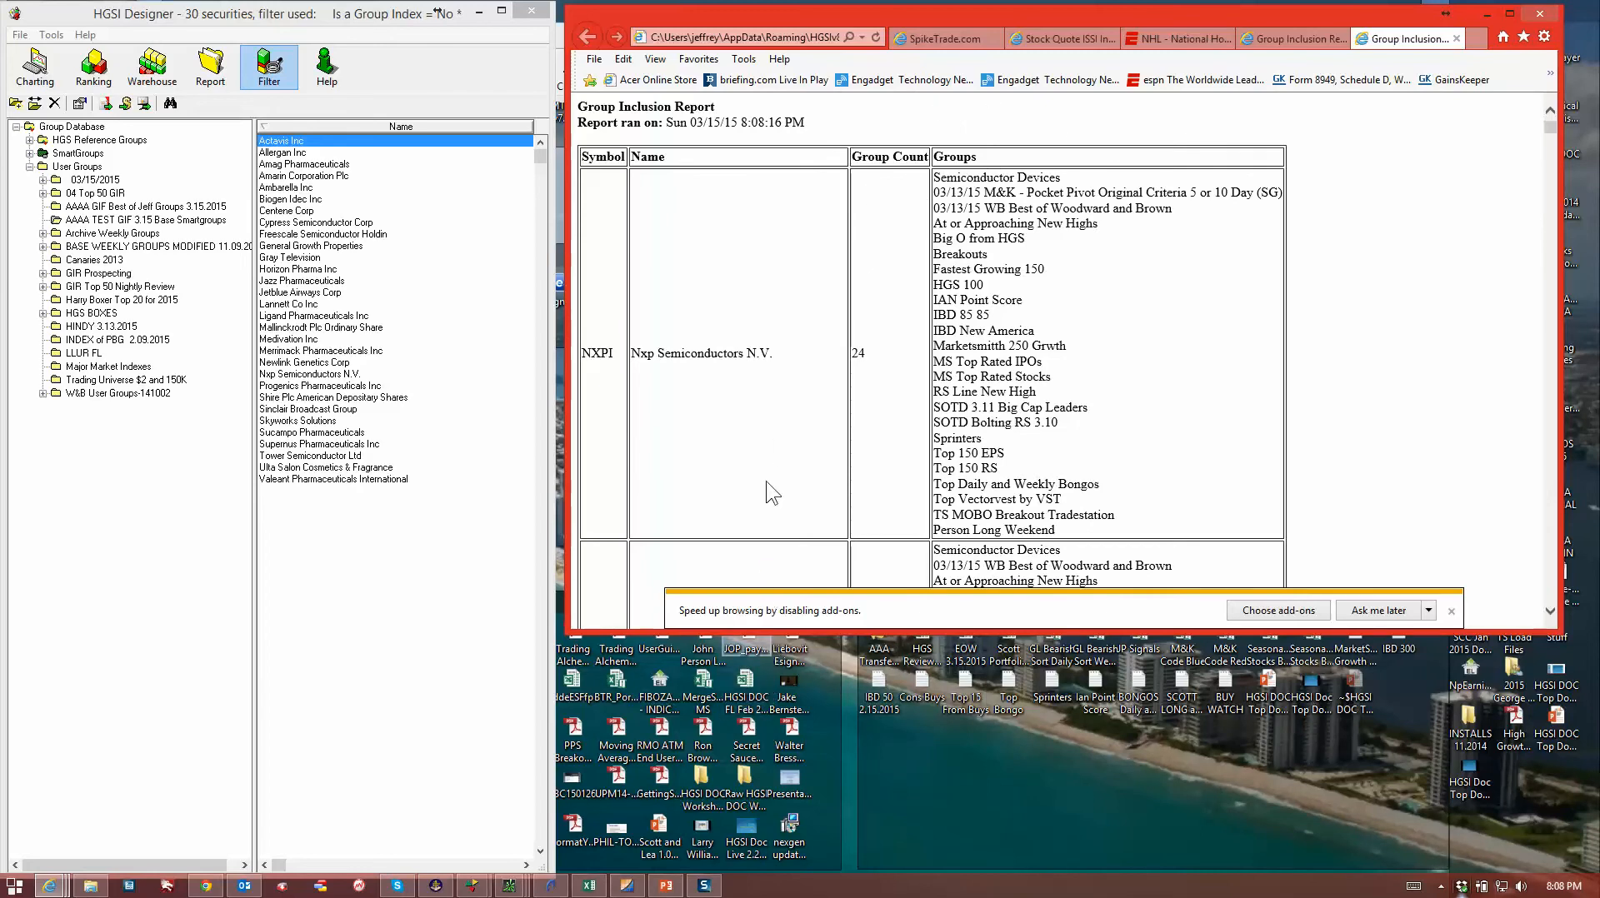
Enlarge the report's browser window and review the listed securities with their group counts and member groups
left_click(393, 481)
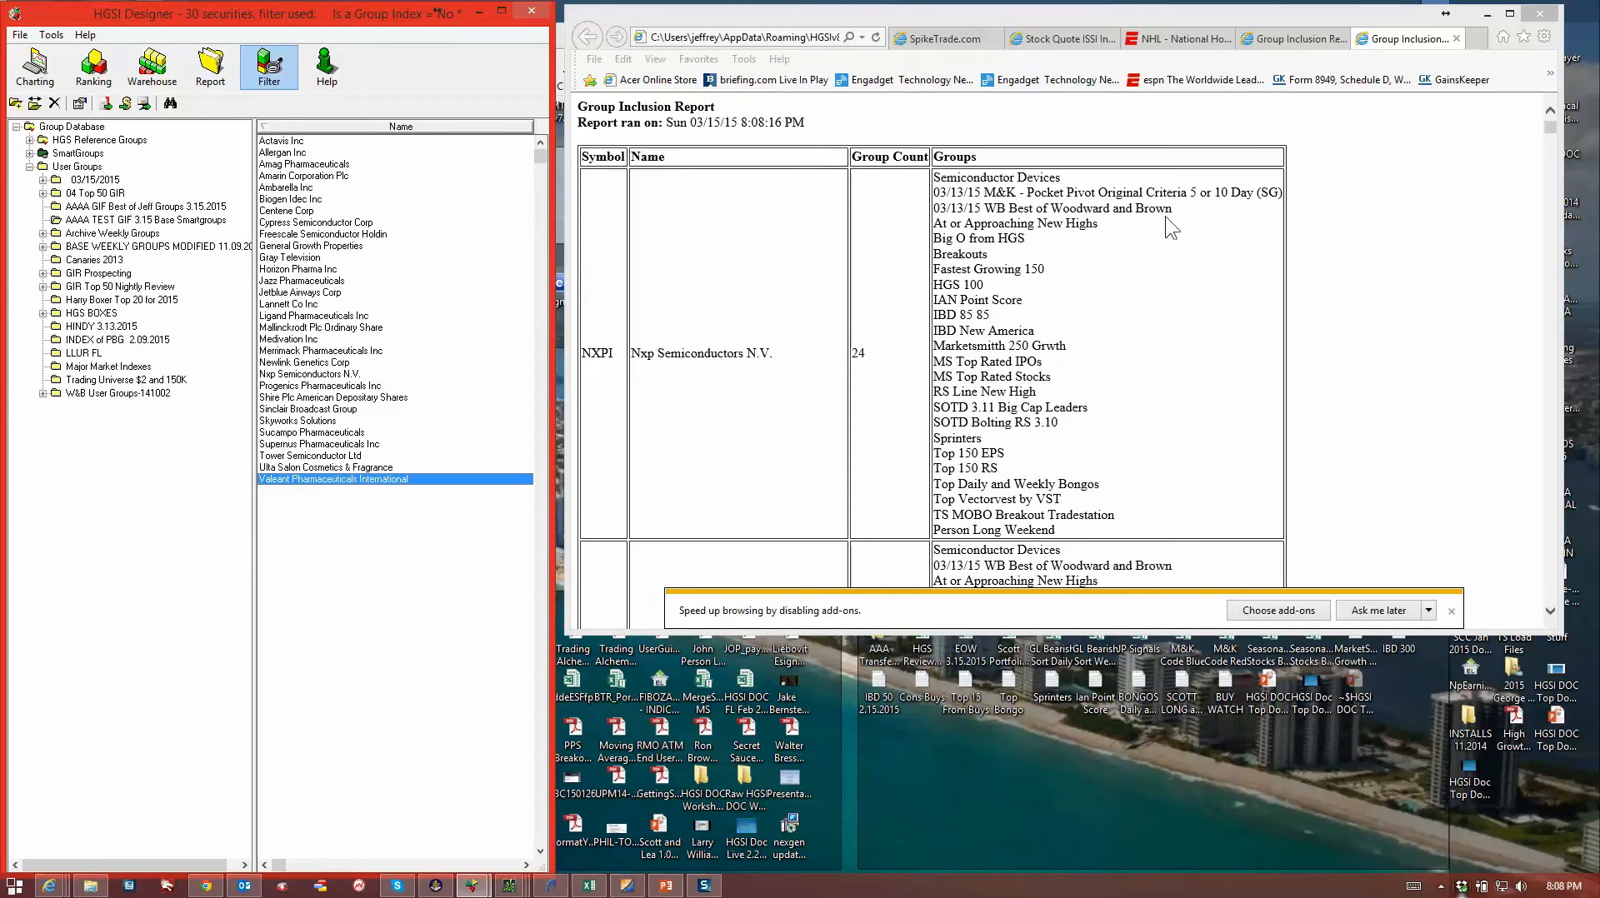
left_click(1344, 278)
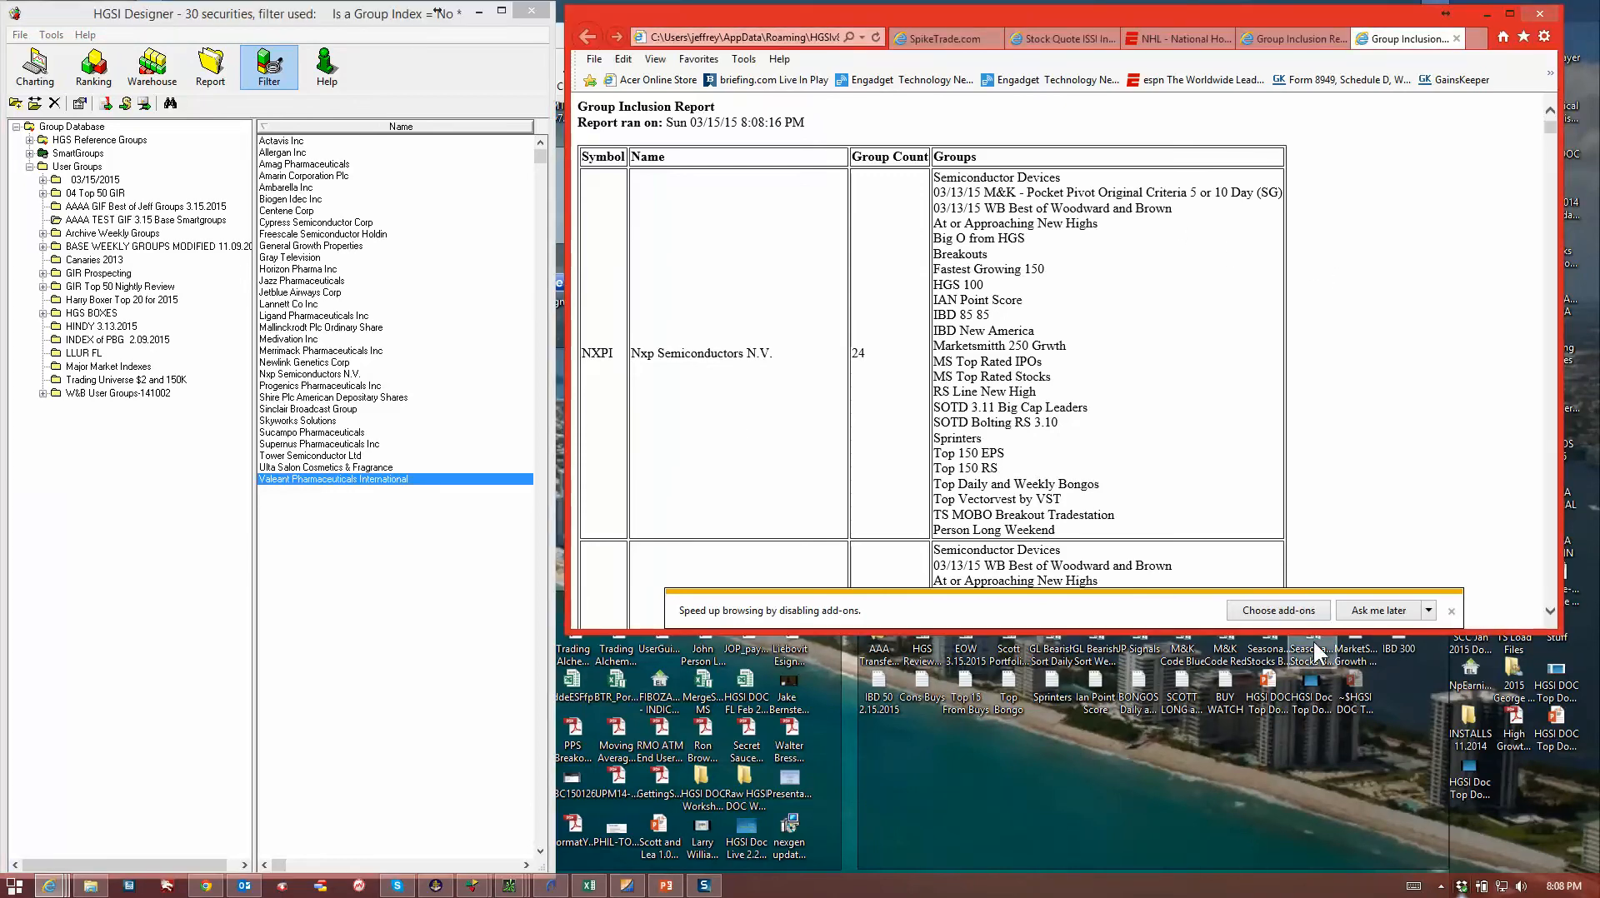
left_click_drag(1313, 635, 1307, 874)
scroll(1267, 479, "down", 15)
scroll(788, 501, "down", 15)
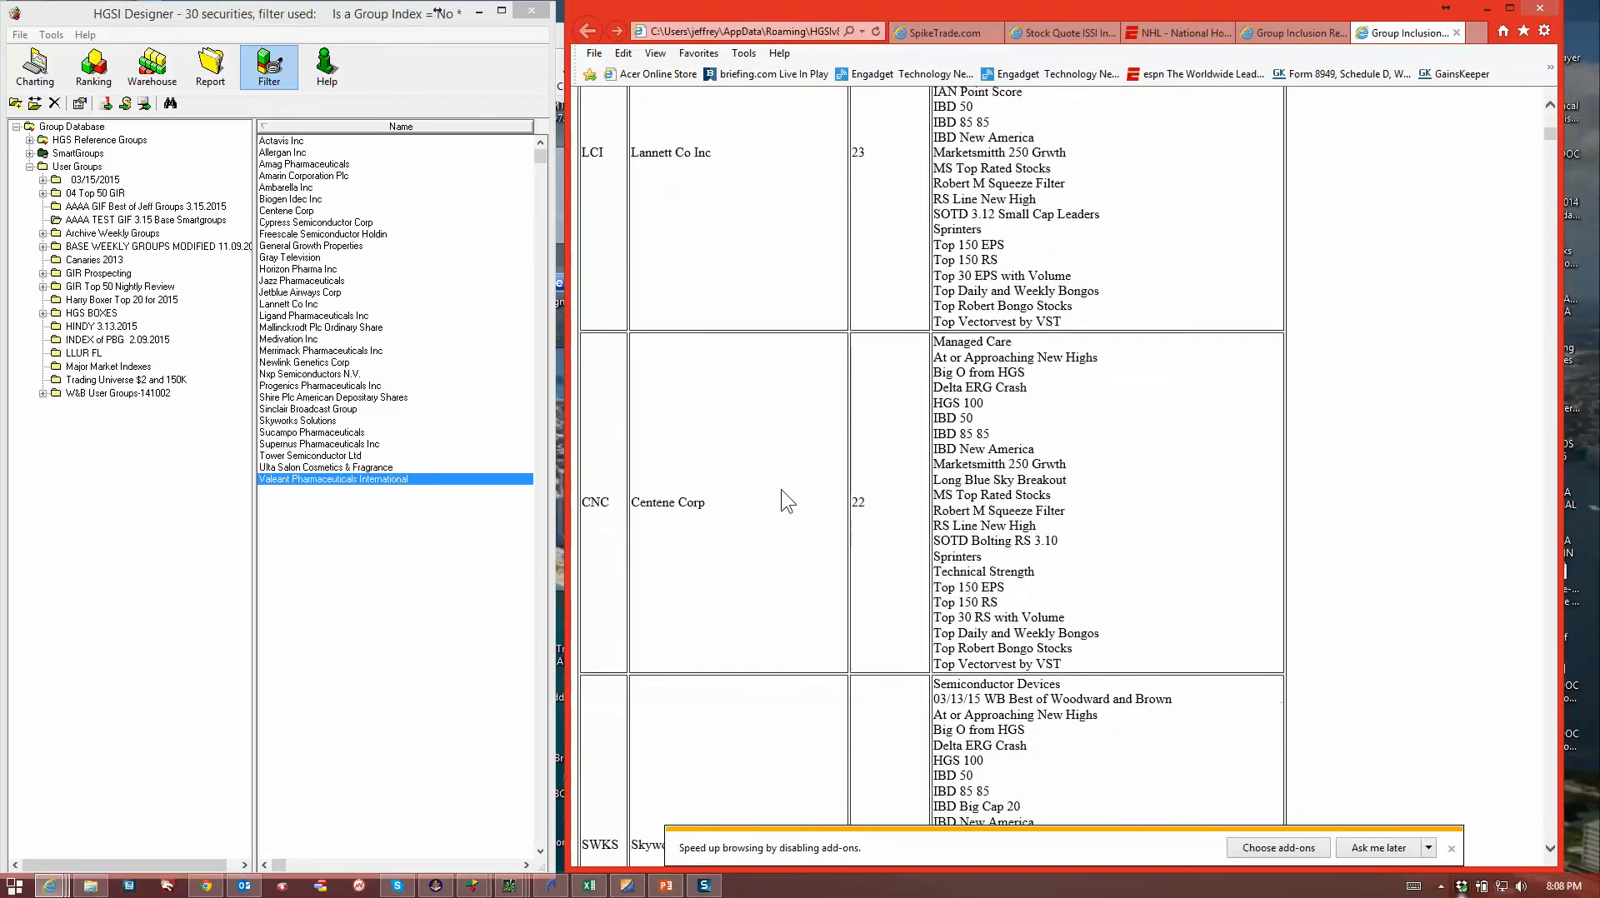
scroll(788, 534, "down", 15)
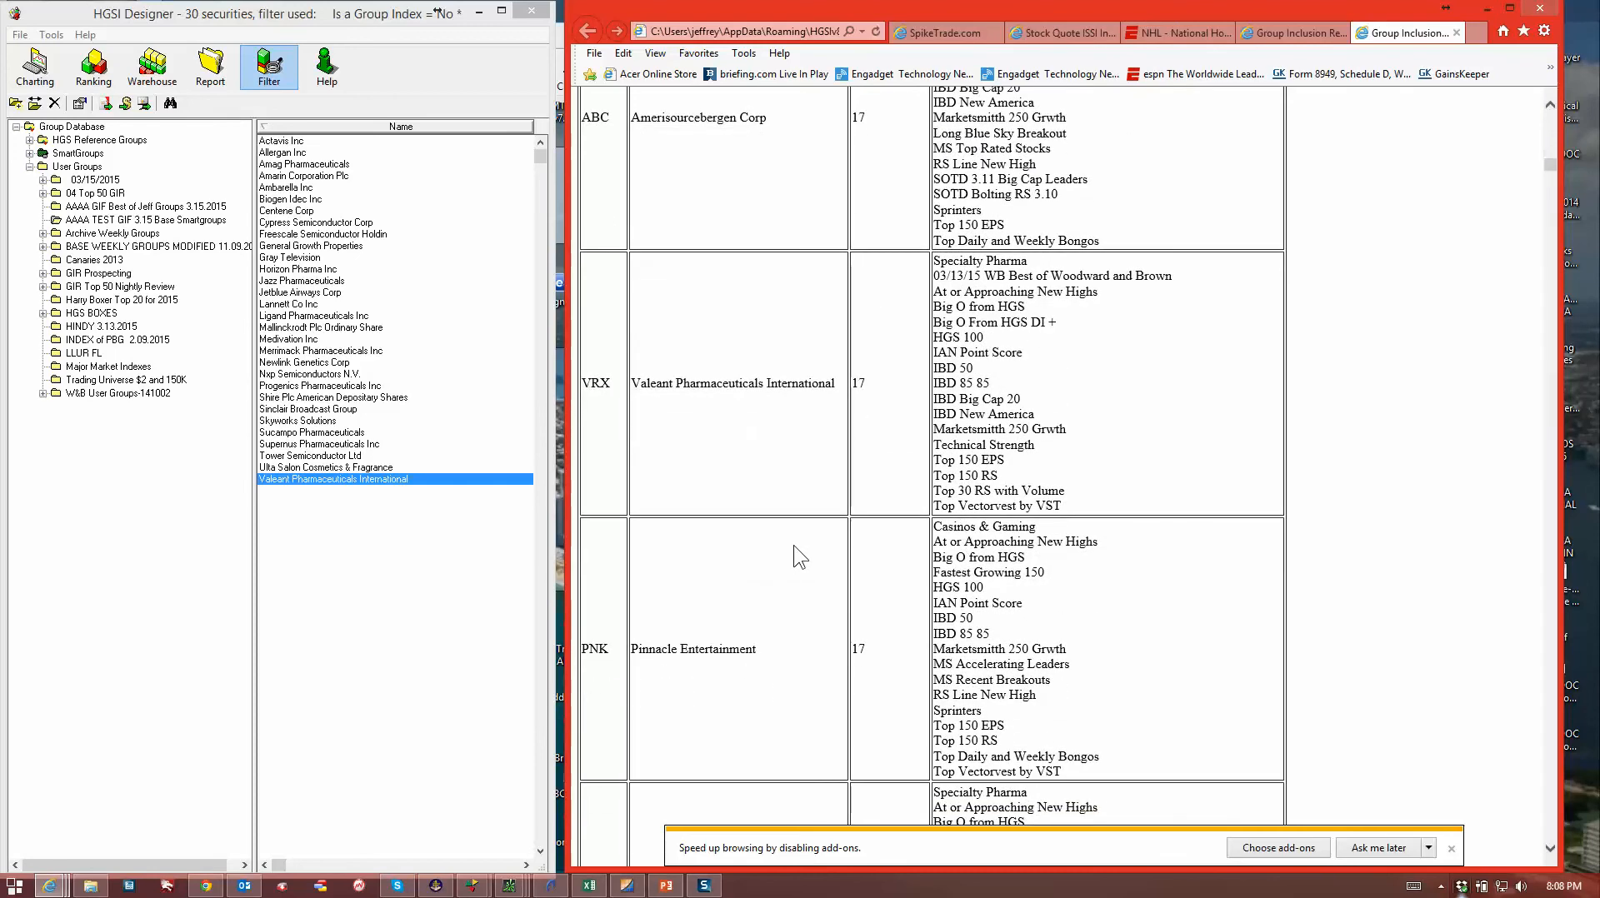
scroll(800, 557, "down", 10)
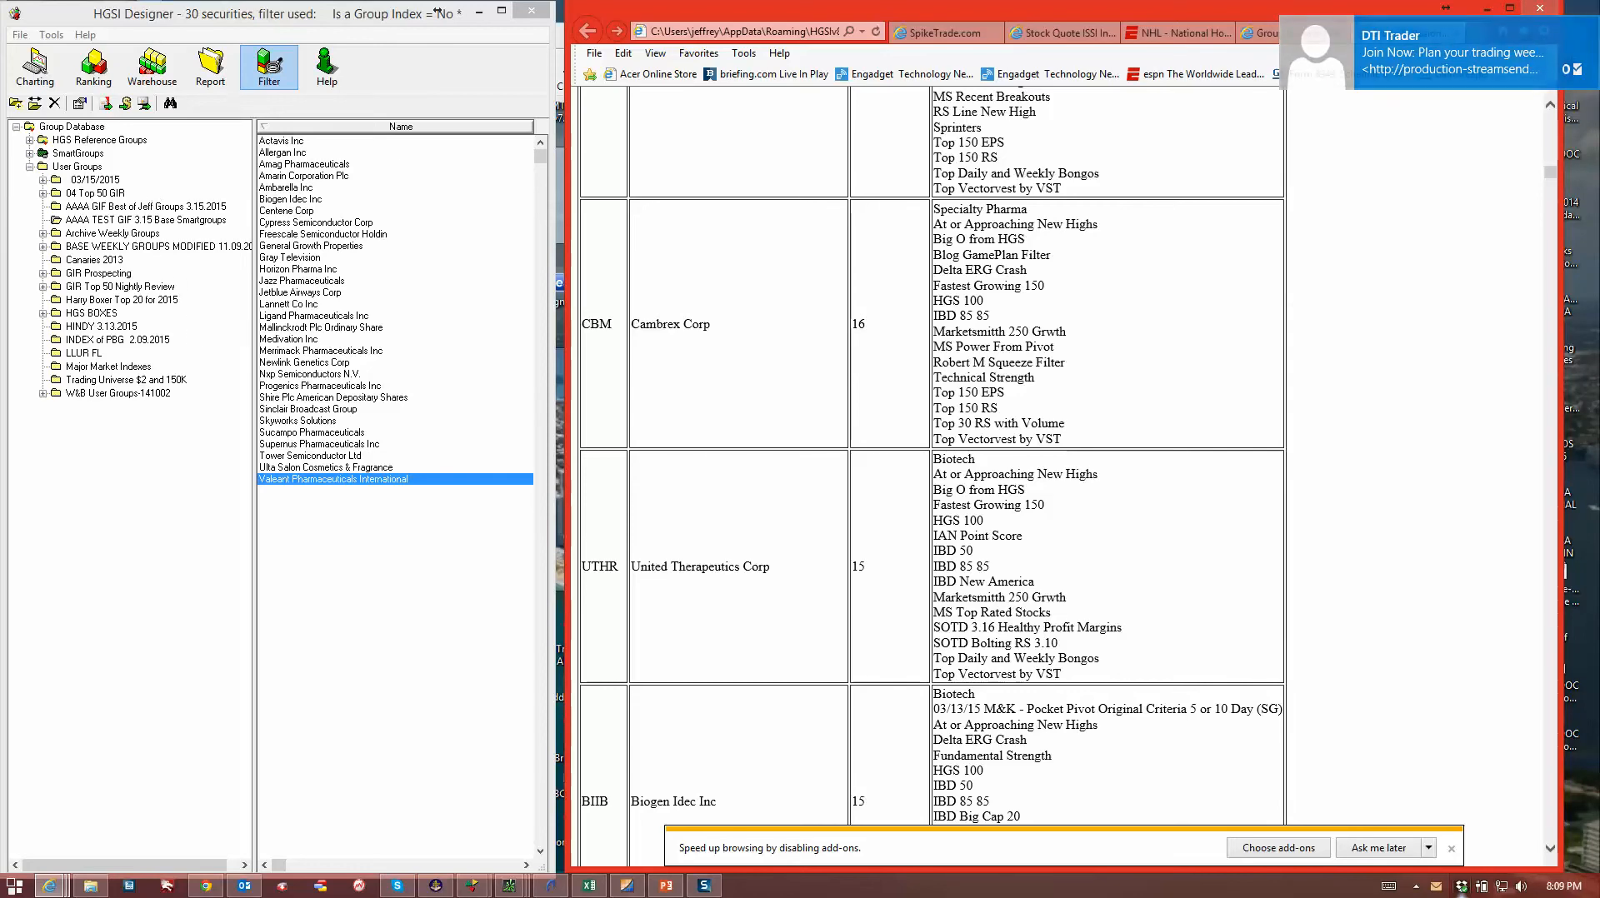
Show the AAAA GIF Best of Jeff Groups 3.15.2015 group in the Warehouse with the Scorecard No Index $2.5 and 150K view
left_click(100, 222)
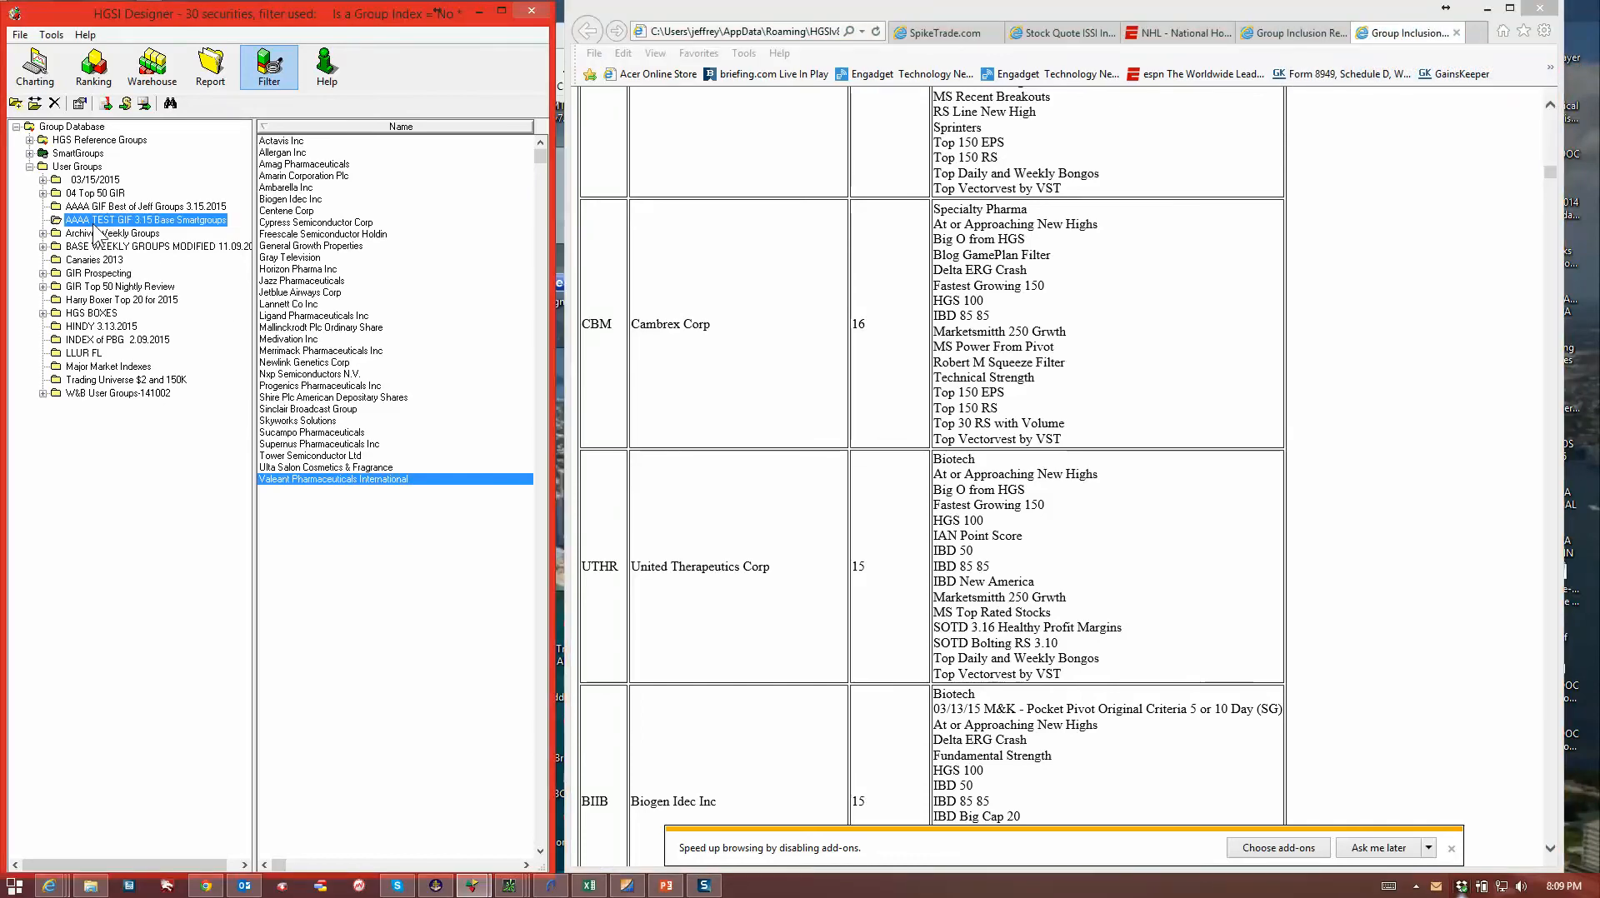
left_click(125, 207)
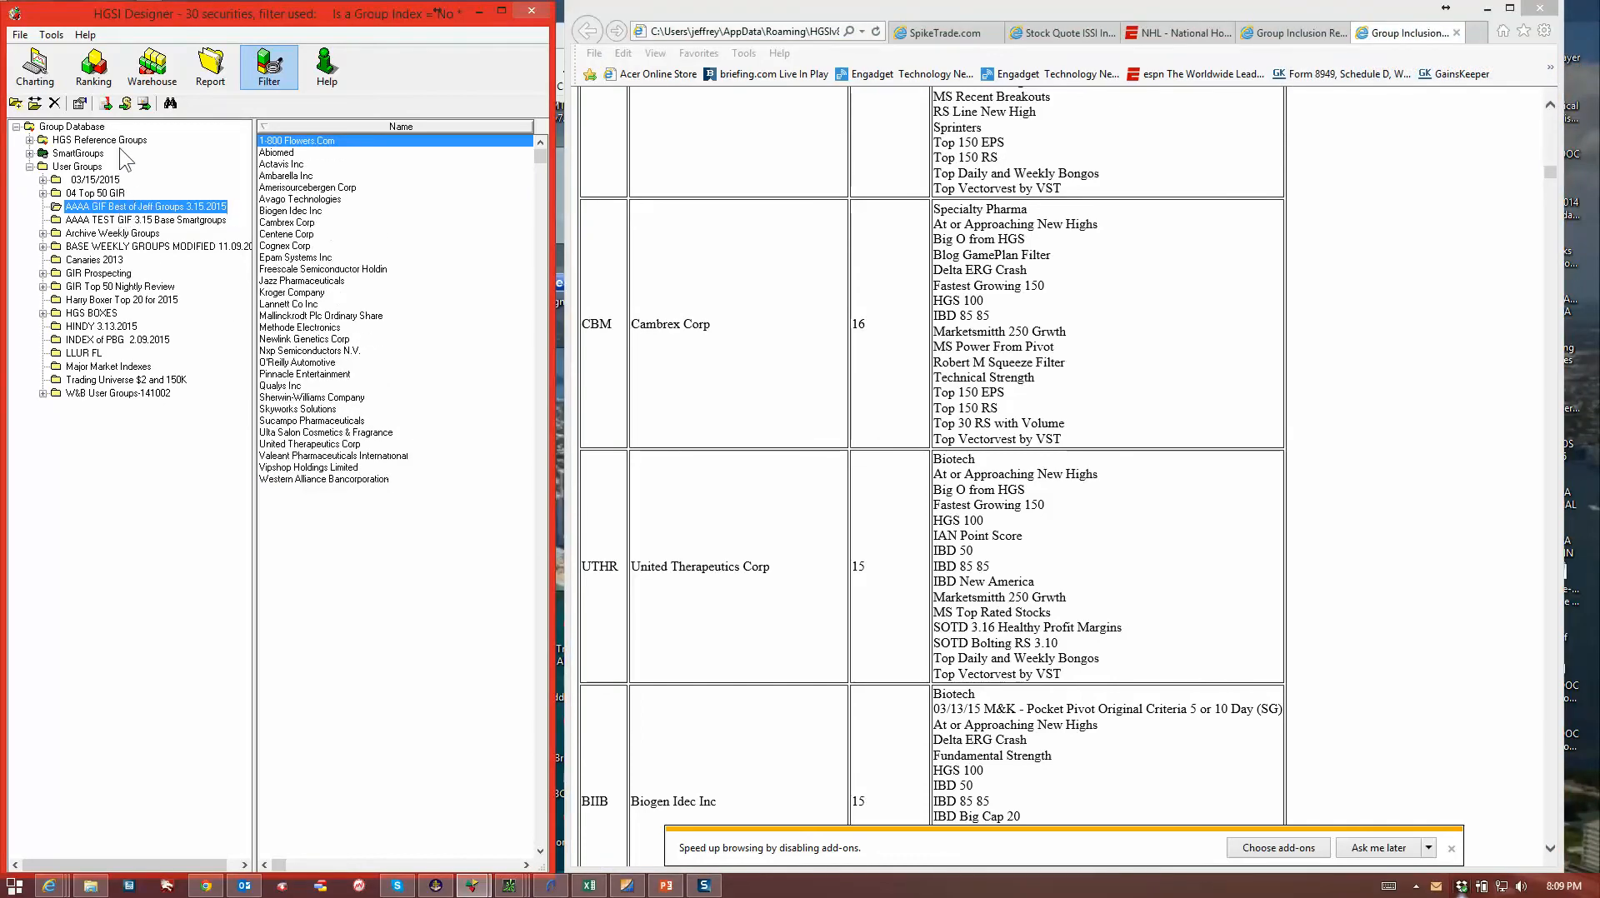
left_click(148, 75)
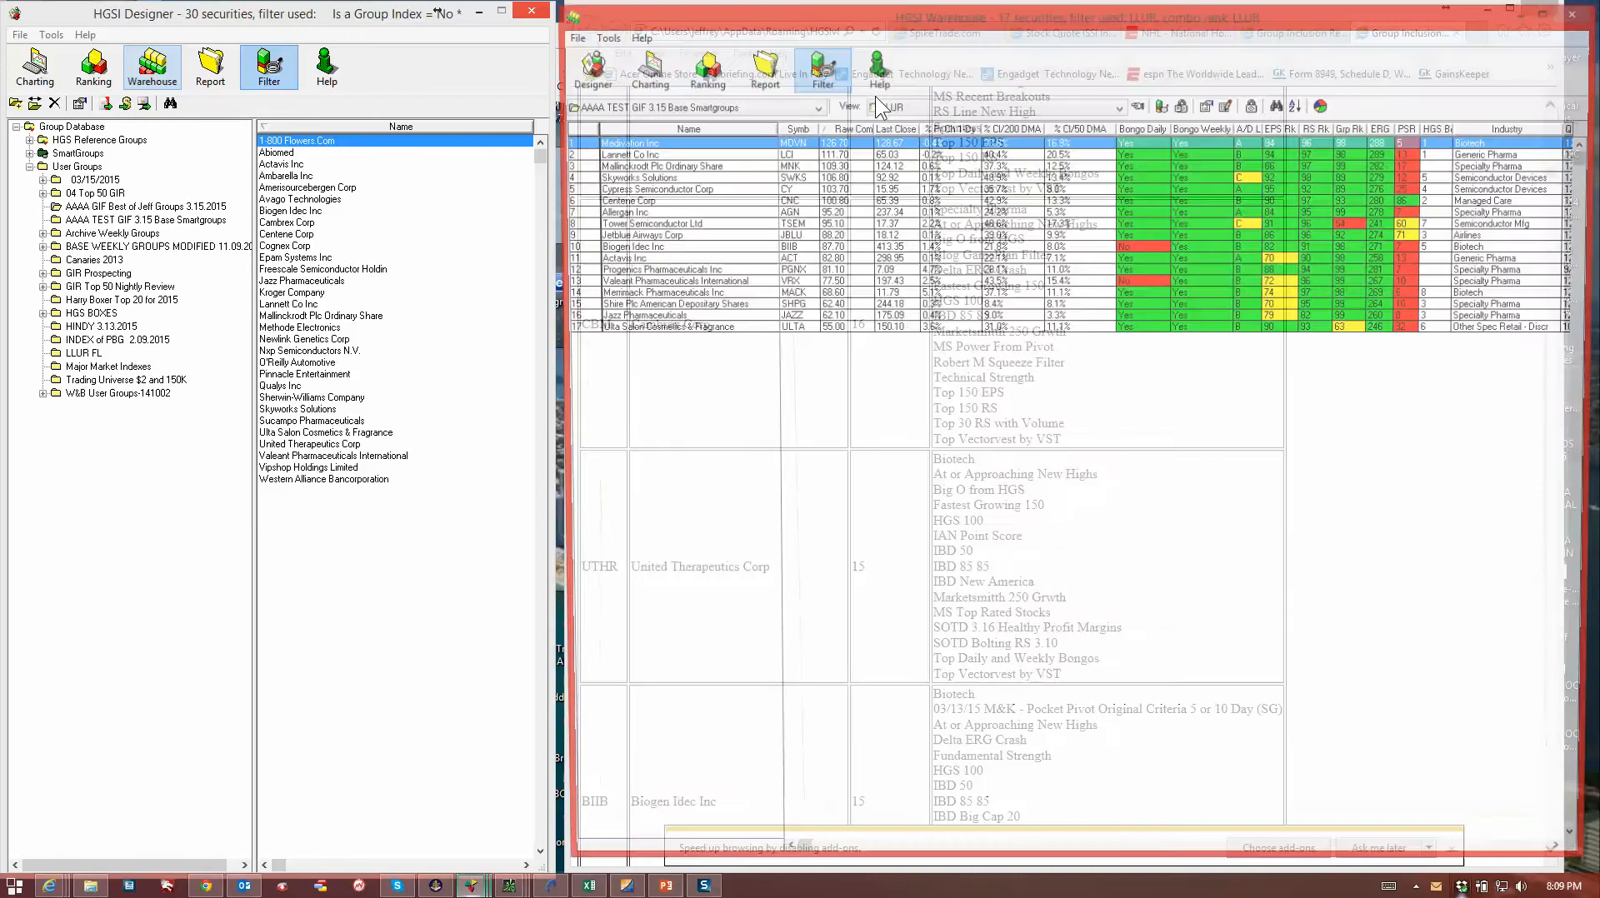
left_click(920, 107)
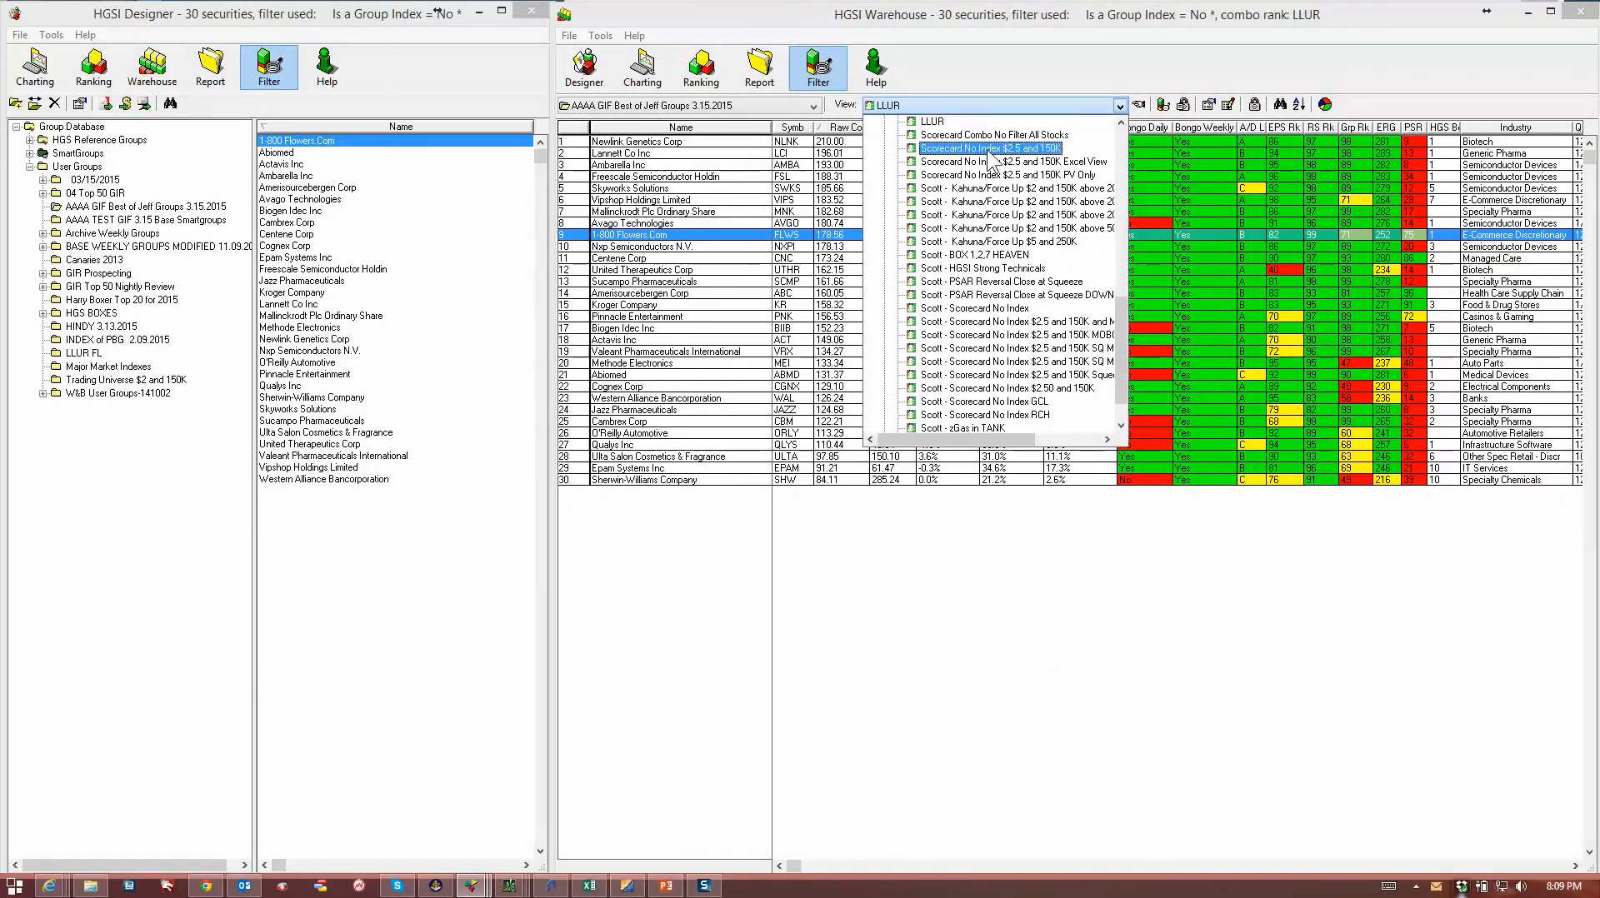
left_click(990, 149)
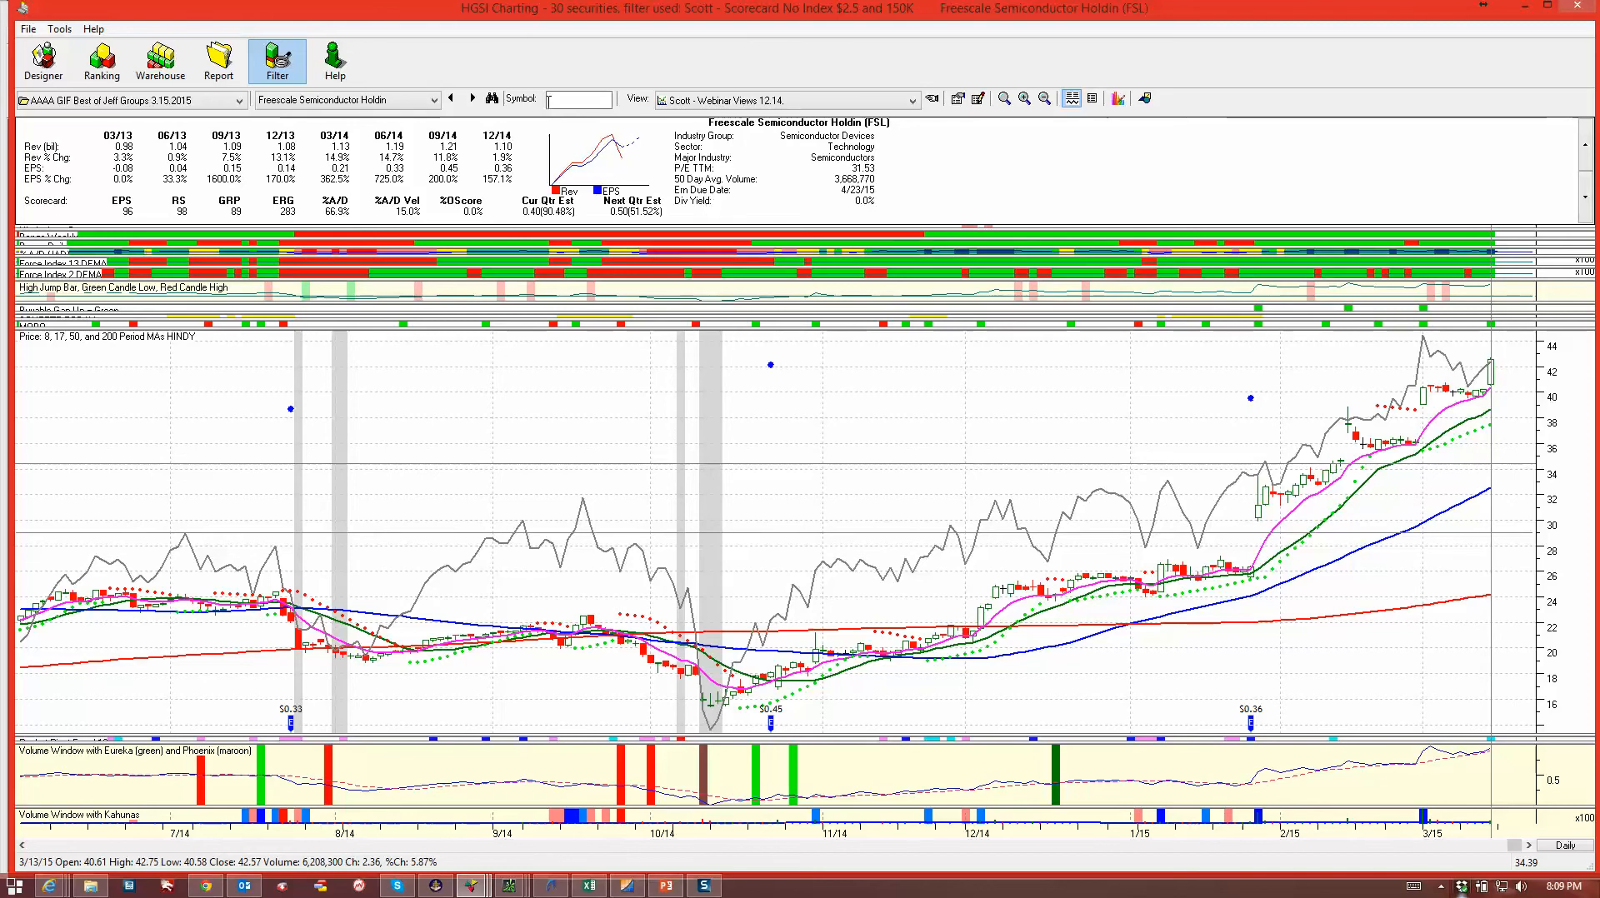
Examine the group's charts one security at a time, from Mallinckrodt through Vipshop Holdings, checking price trend, earnings and indicators
left_click(474, 98)
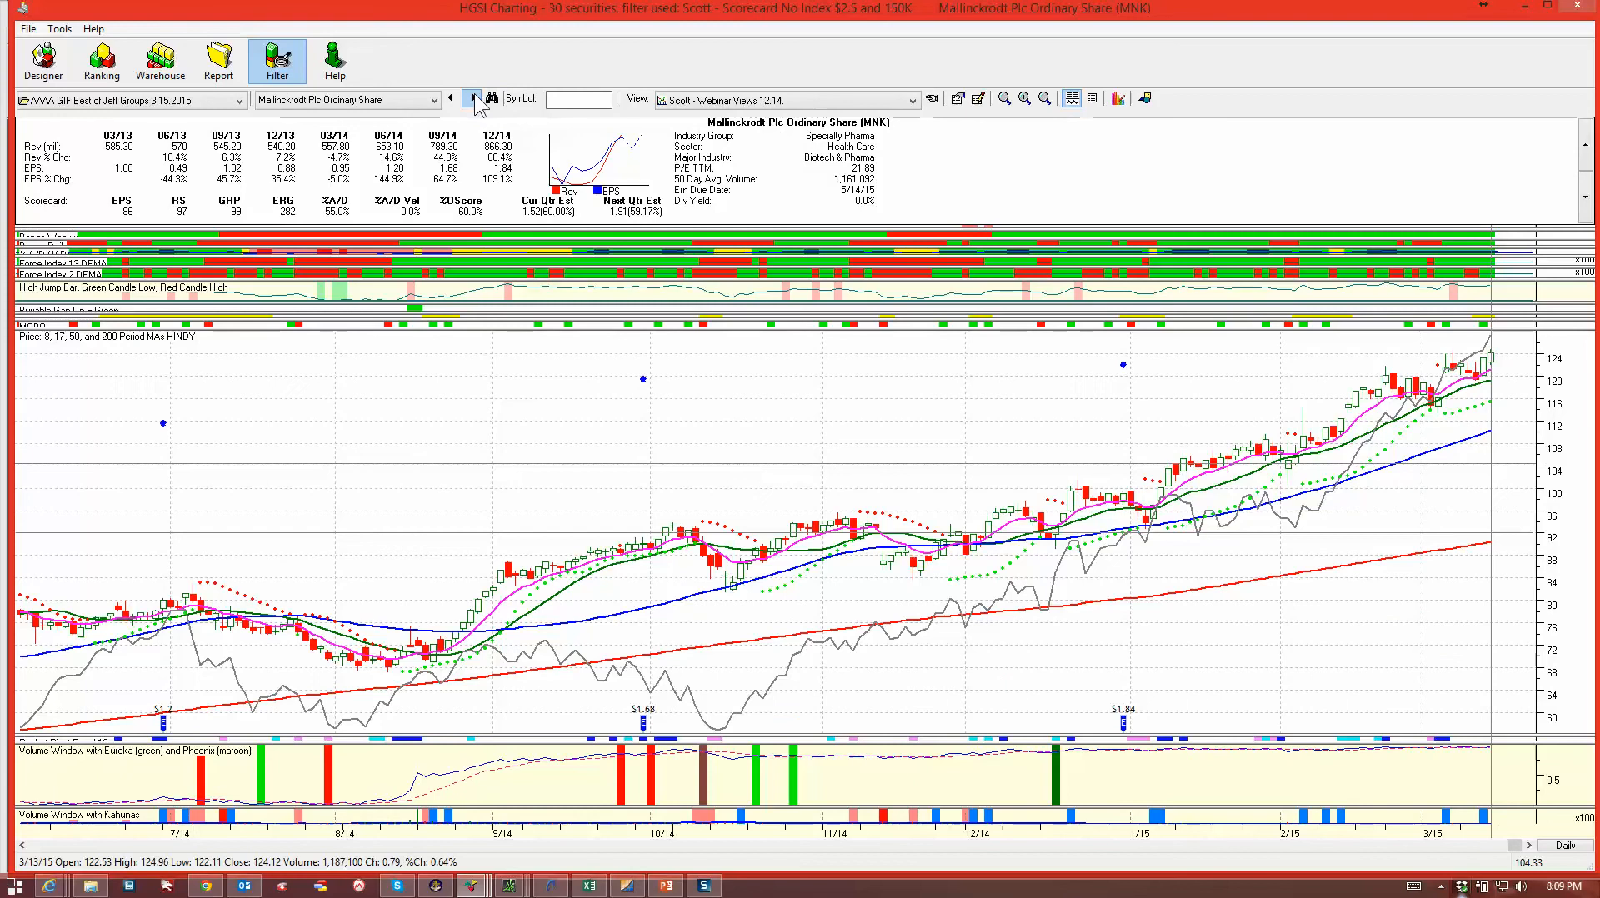
left_click(474, 98)
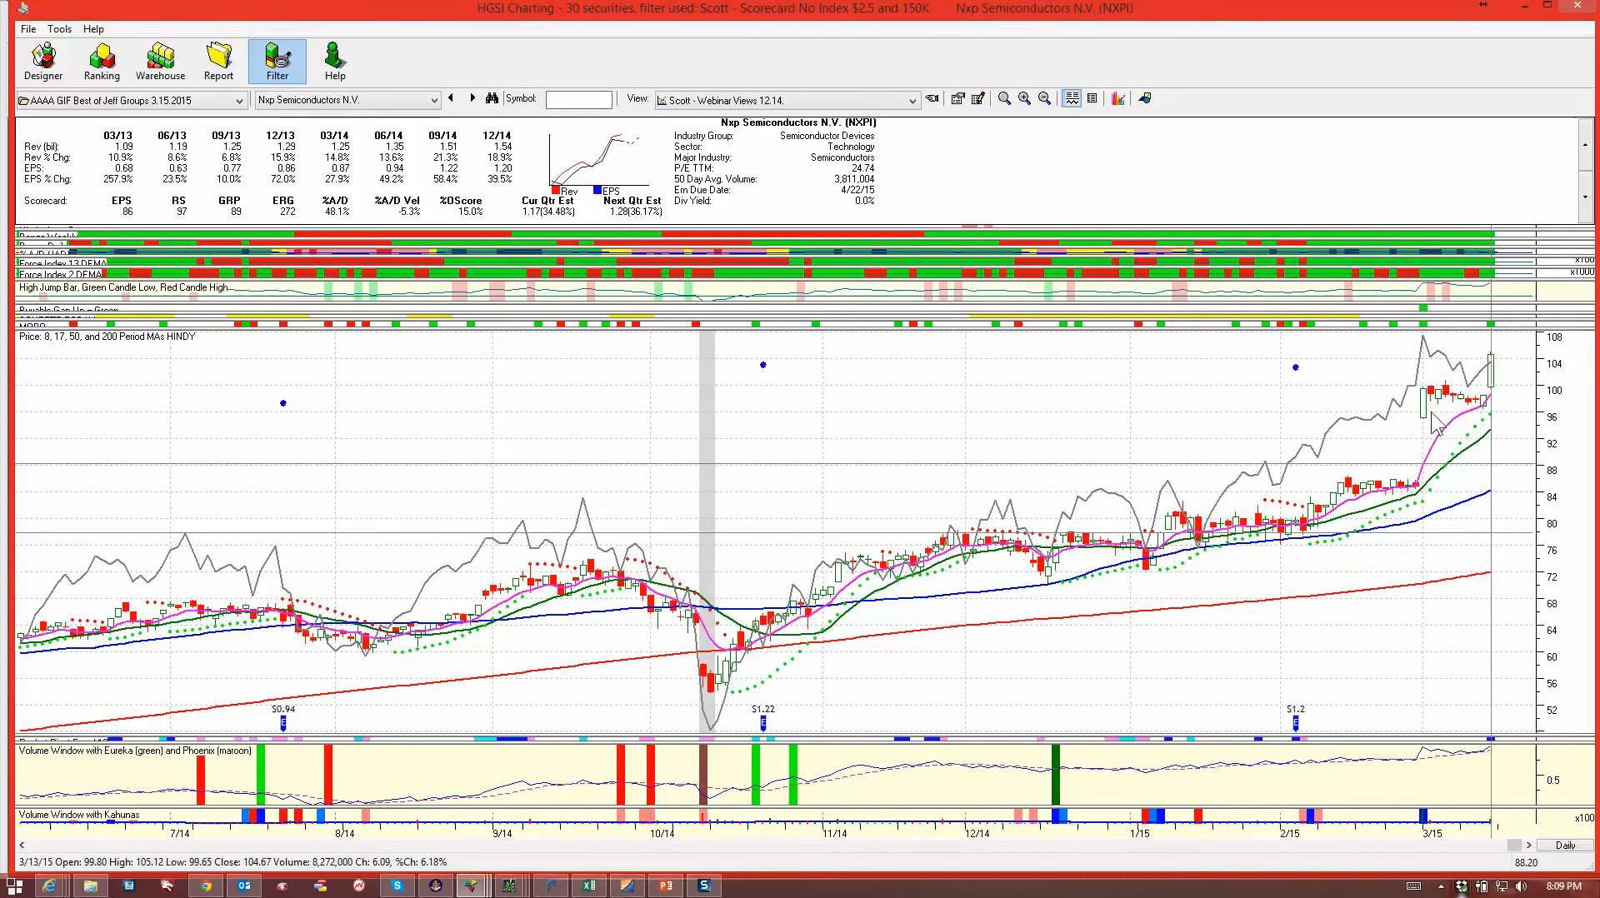
left_click(473, 98)
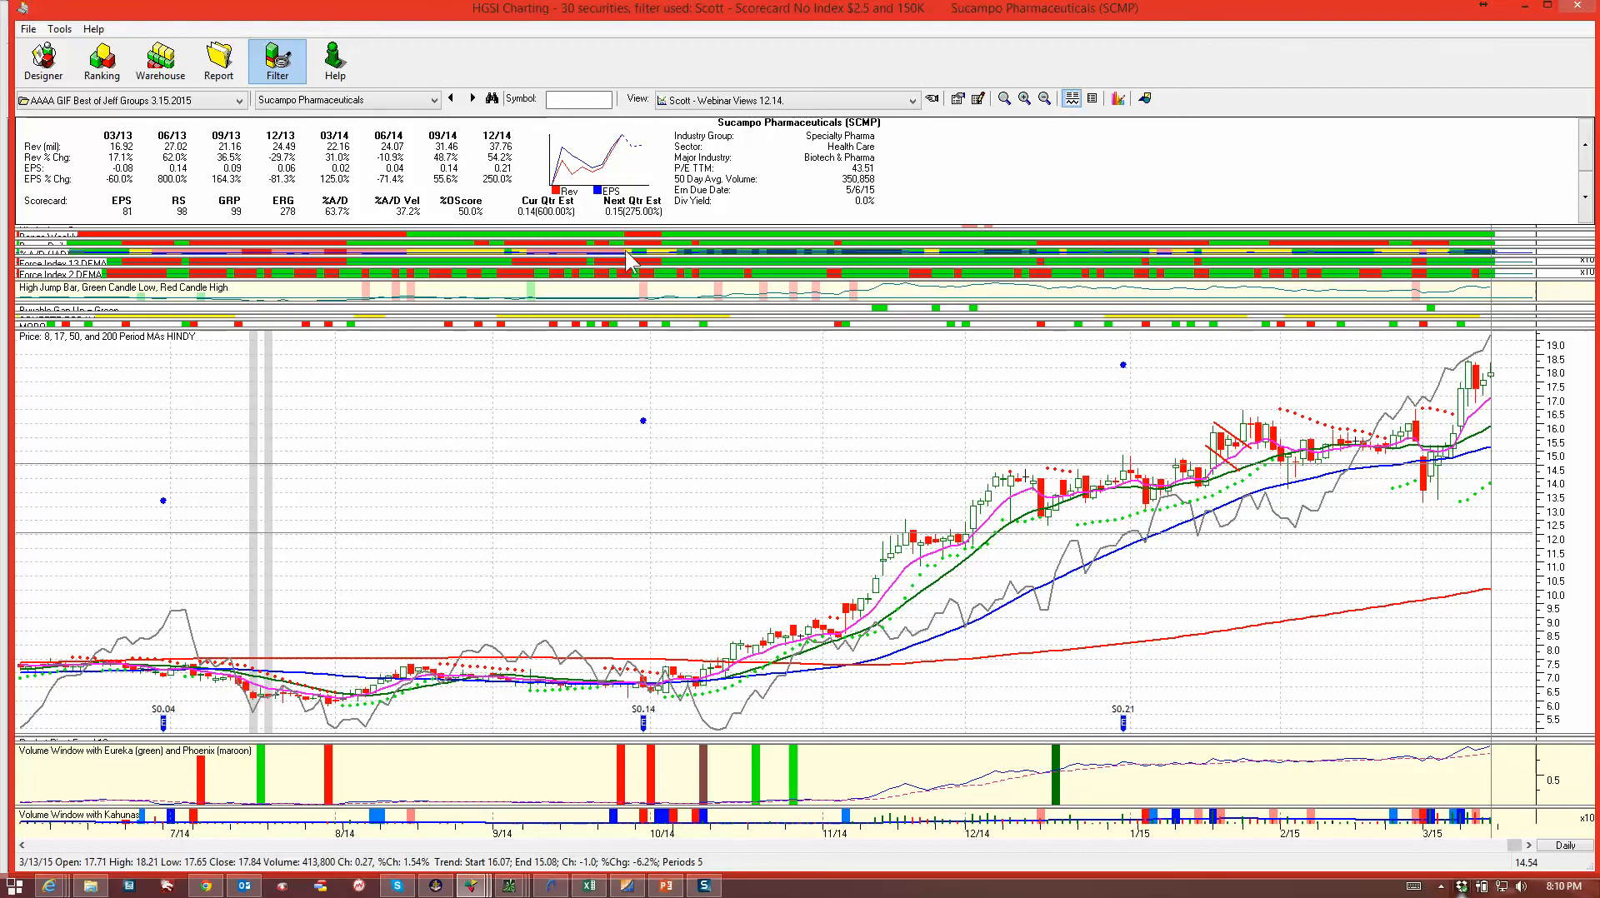
left_click(472, 99)
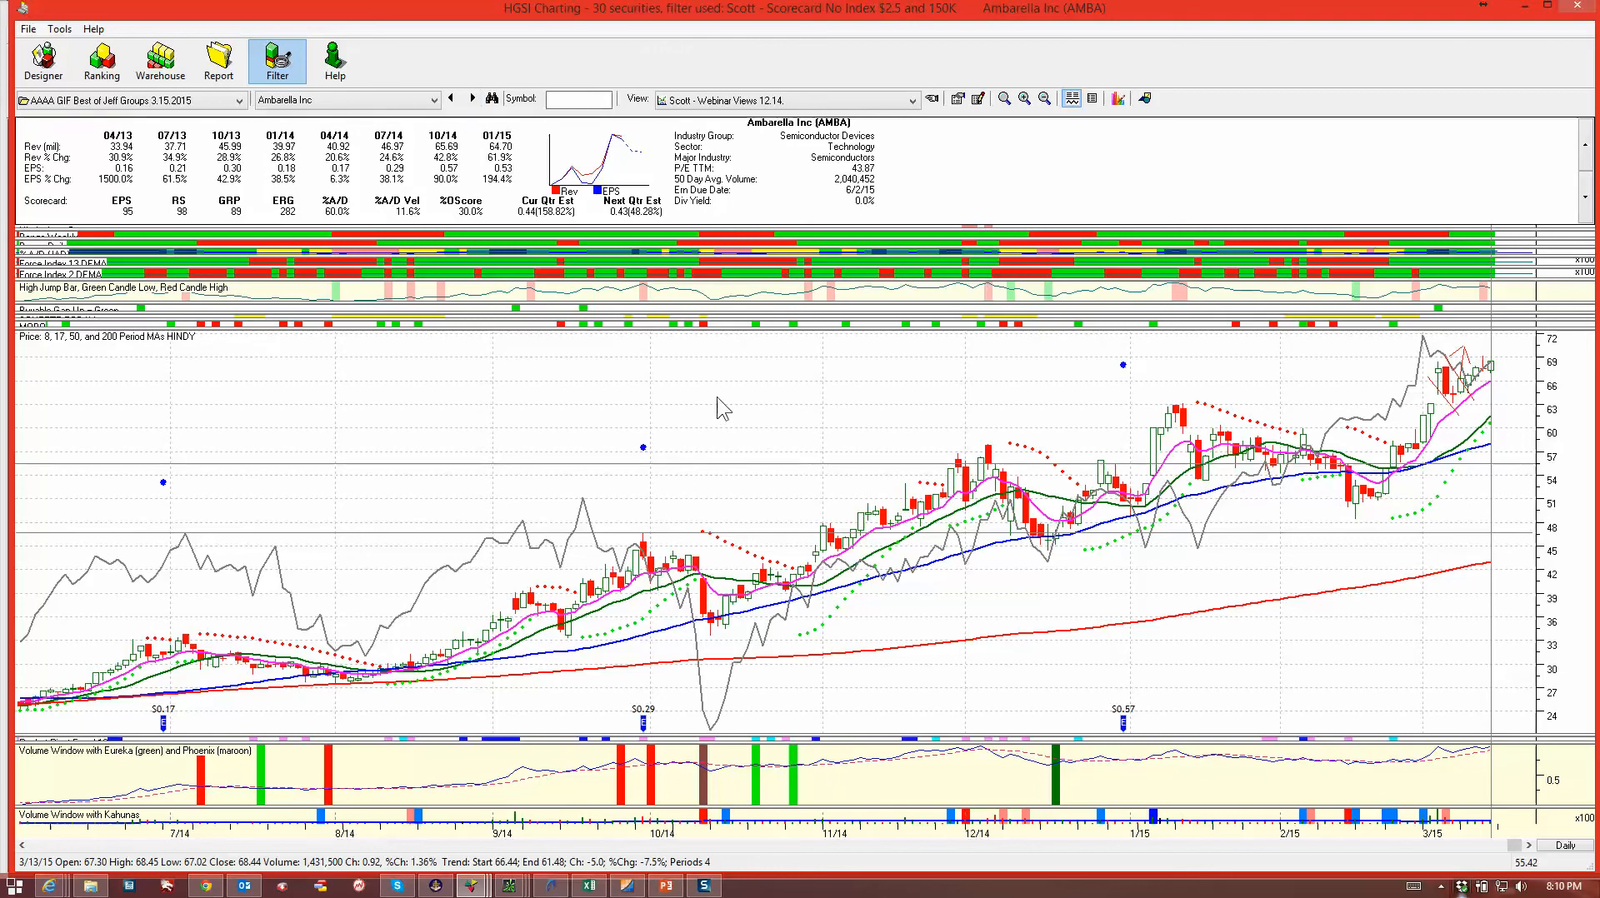
left_click(474, 99)
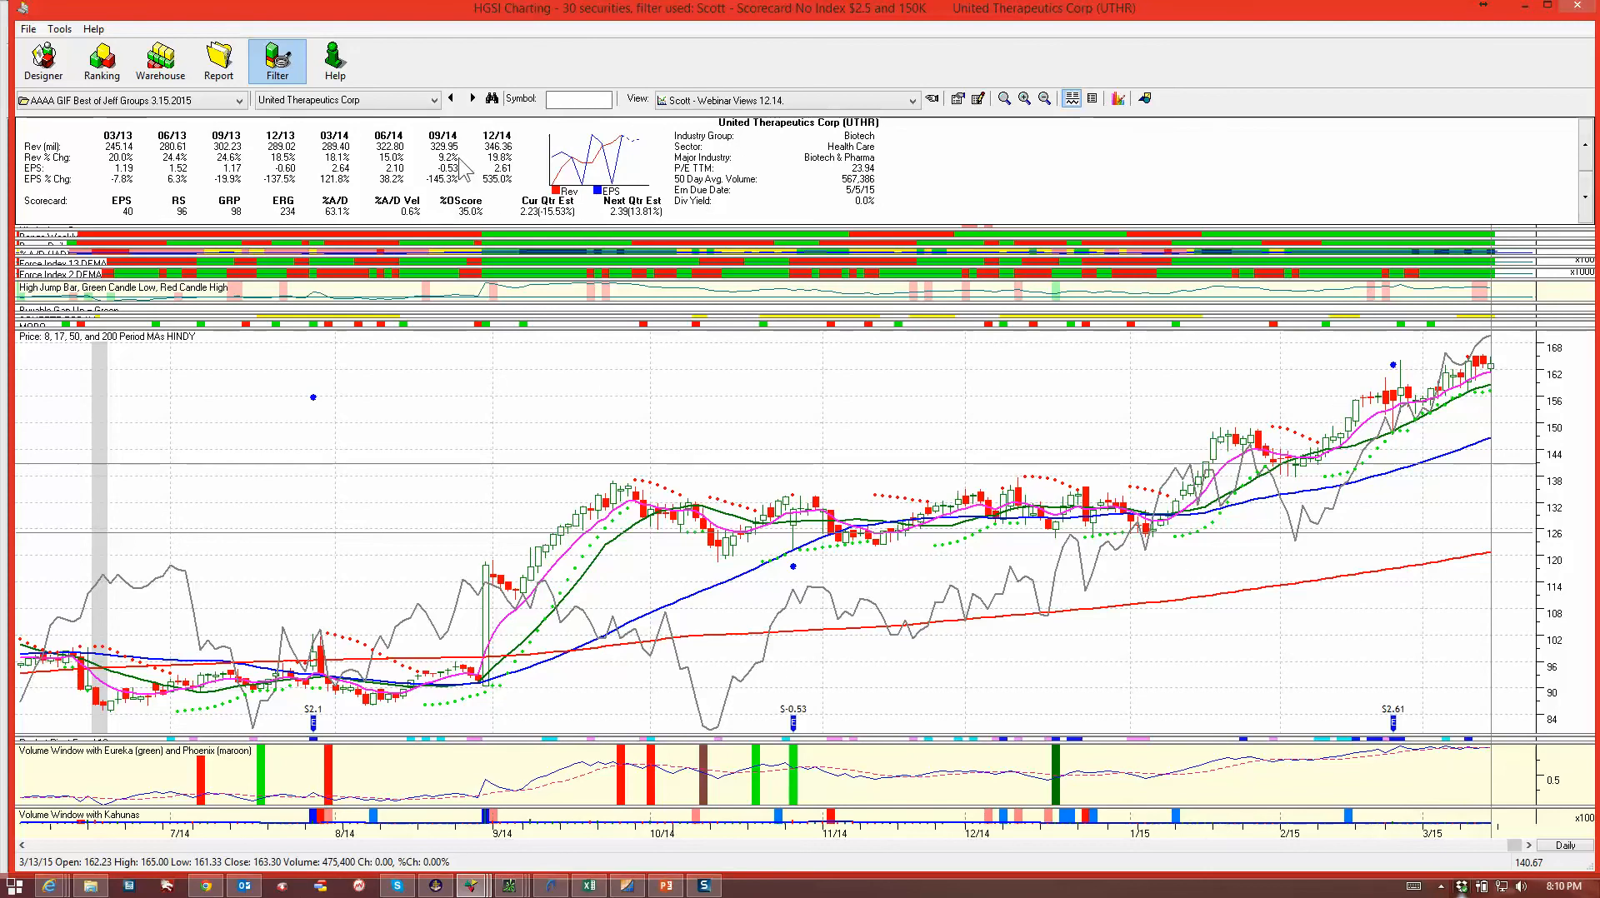
left_click(473, 99)
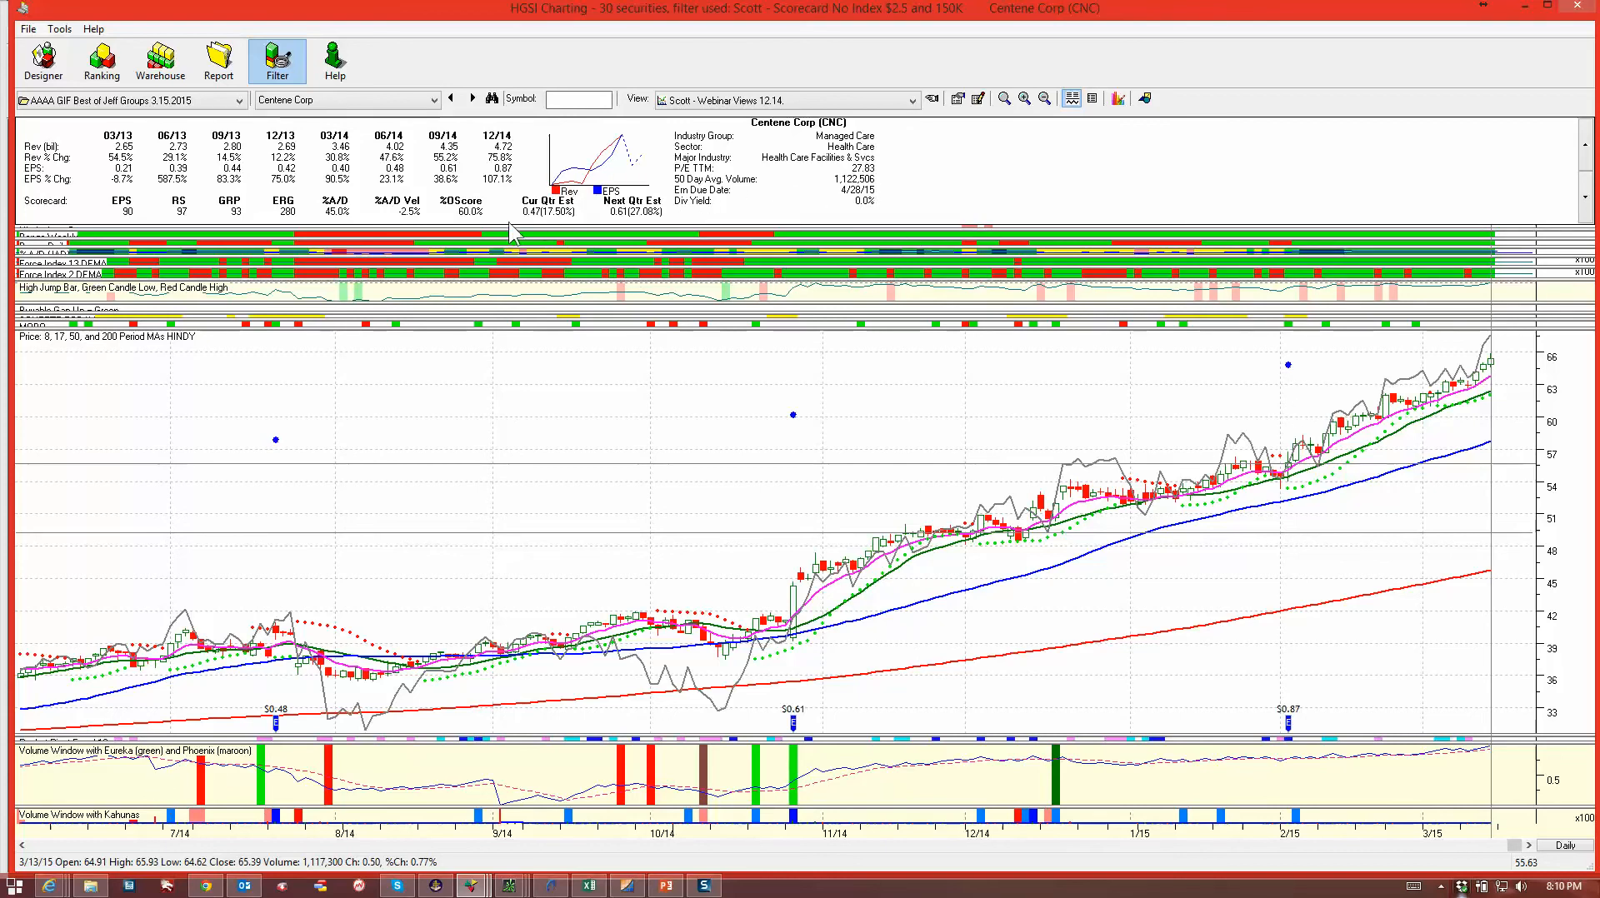
left_click(473, 99)
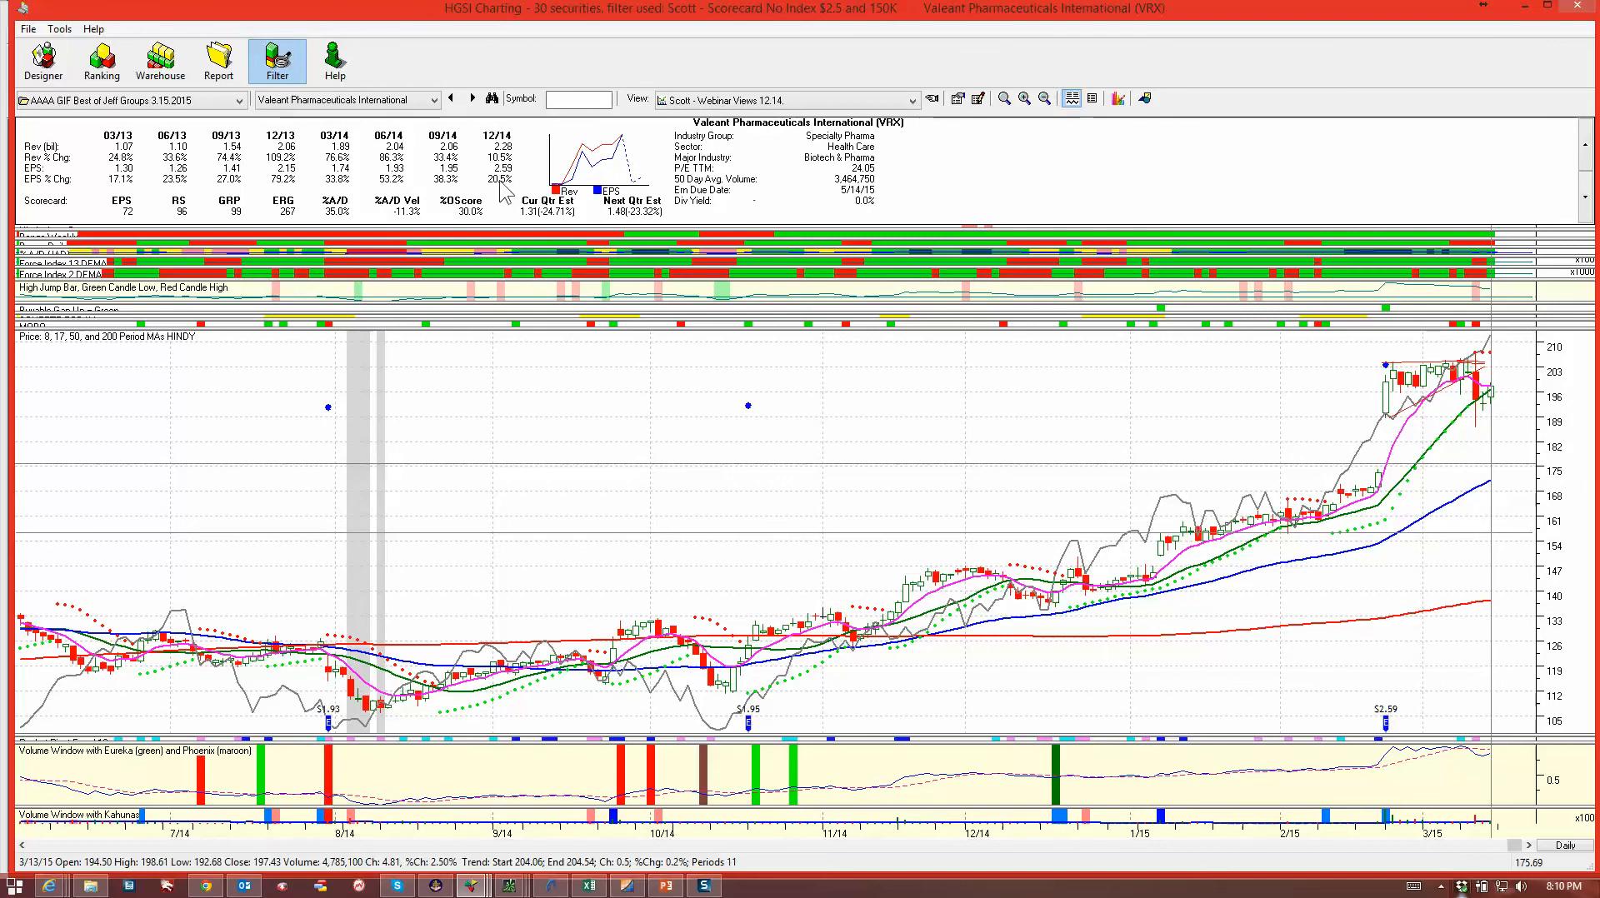
left_click(471, 98)
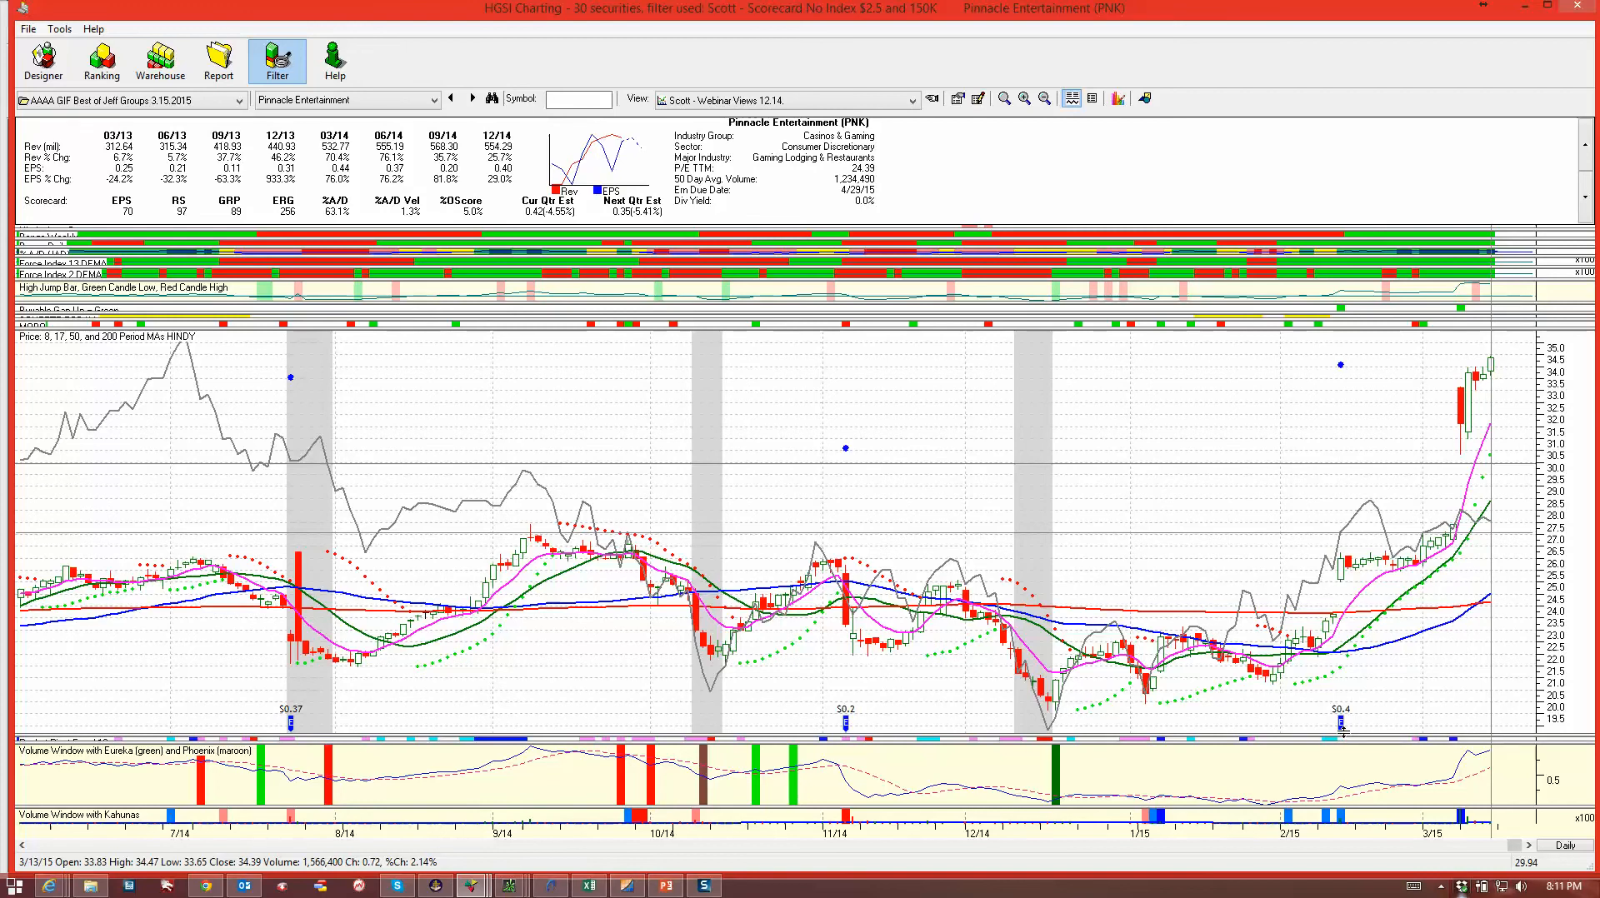
left_click(469, 99)
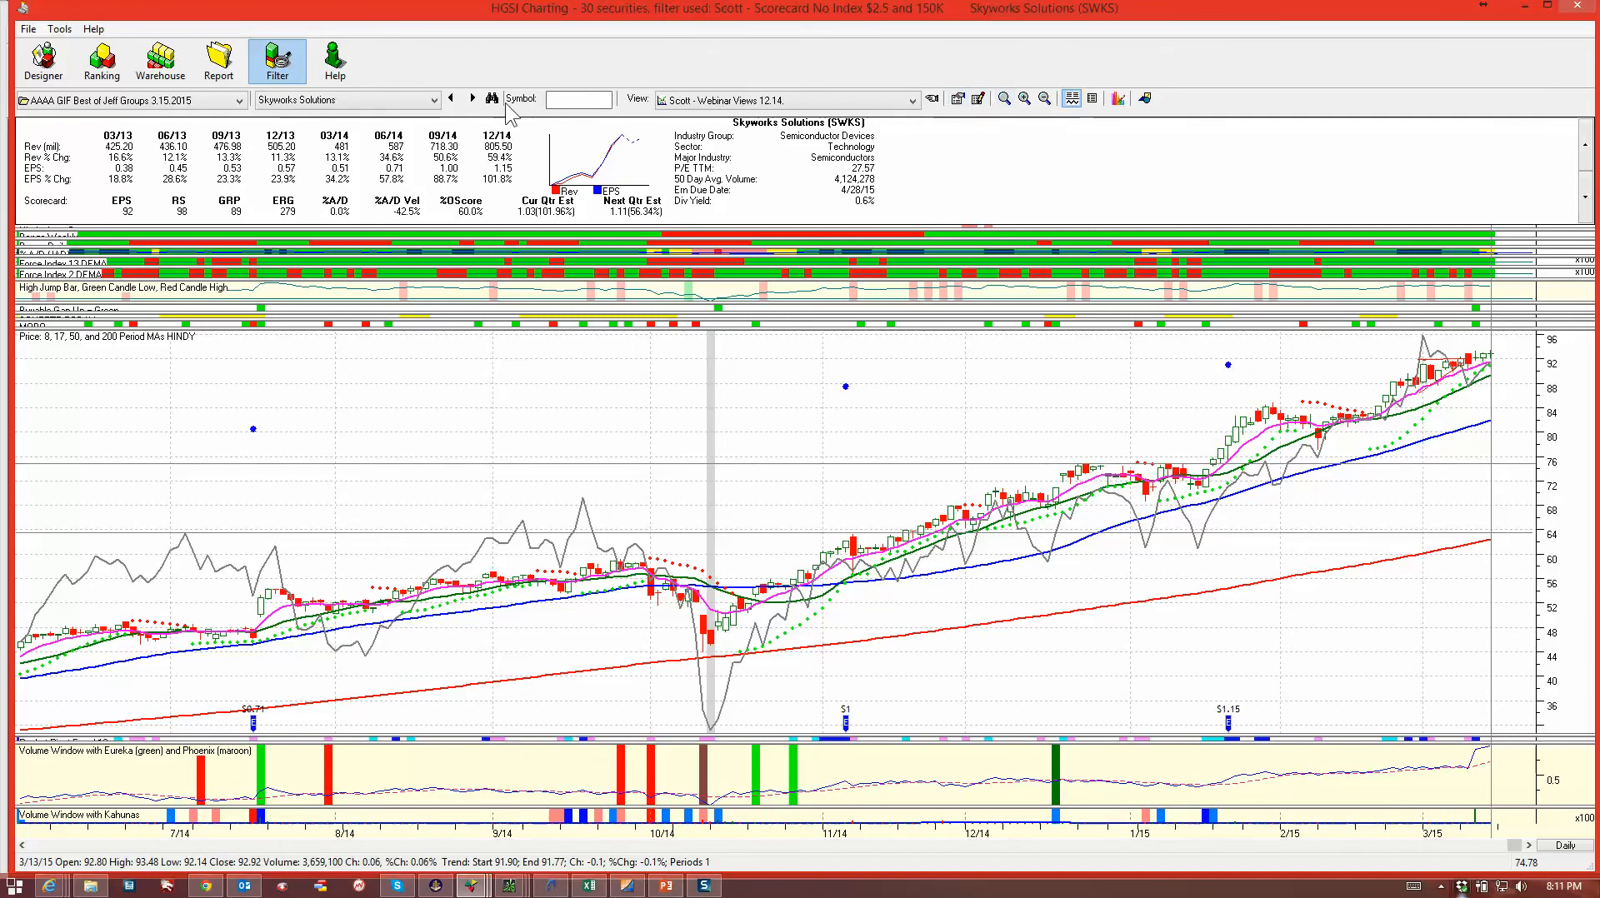
left_click(473, 99)
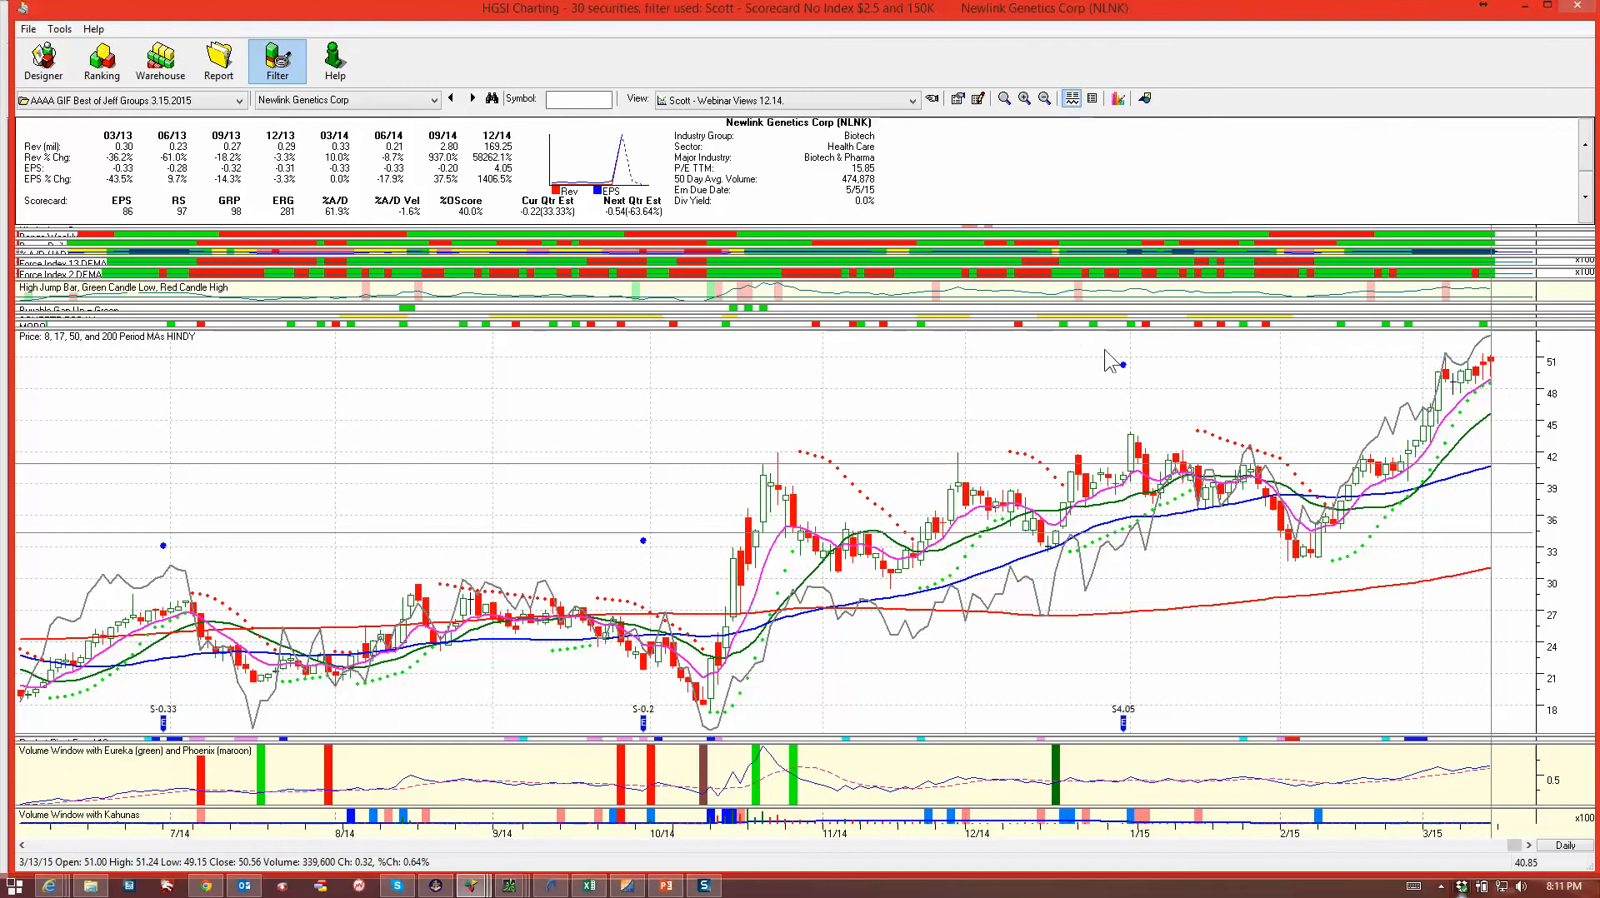
left_click(472, 98)
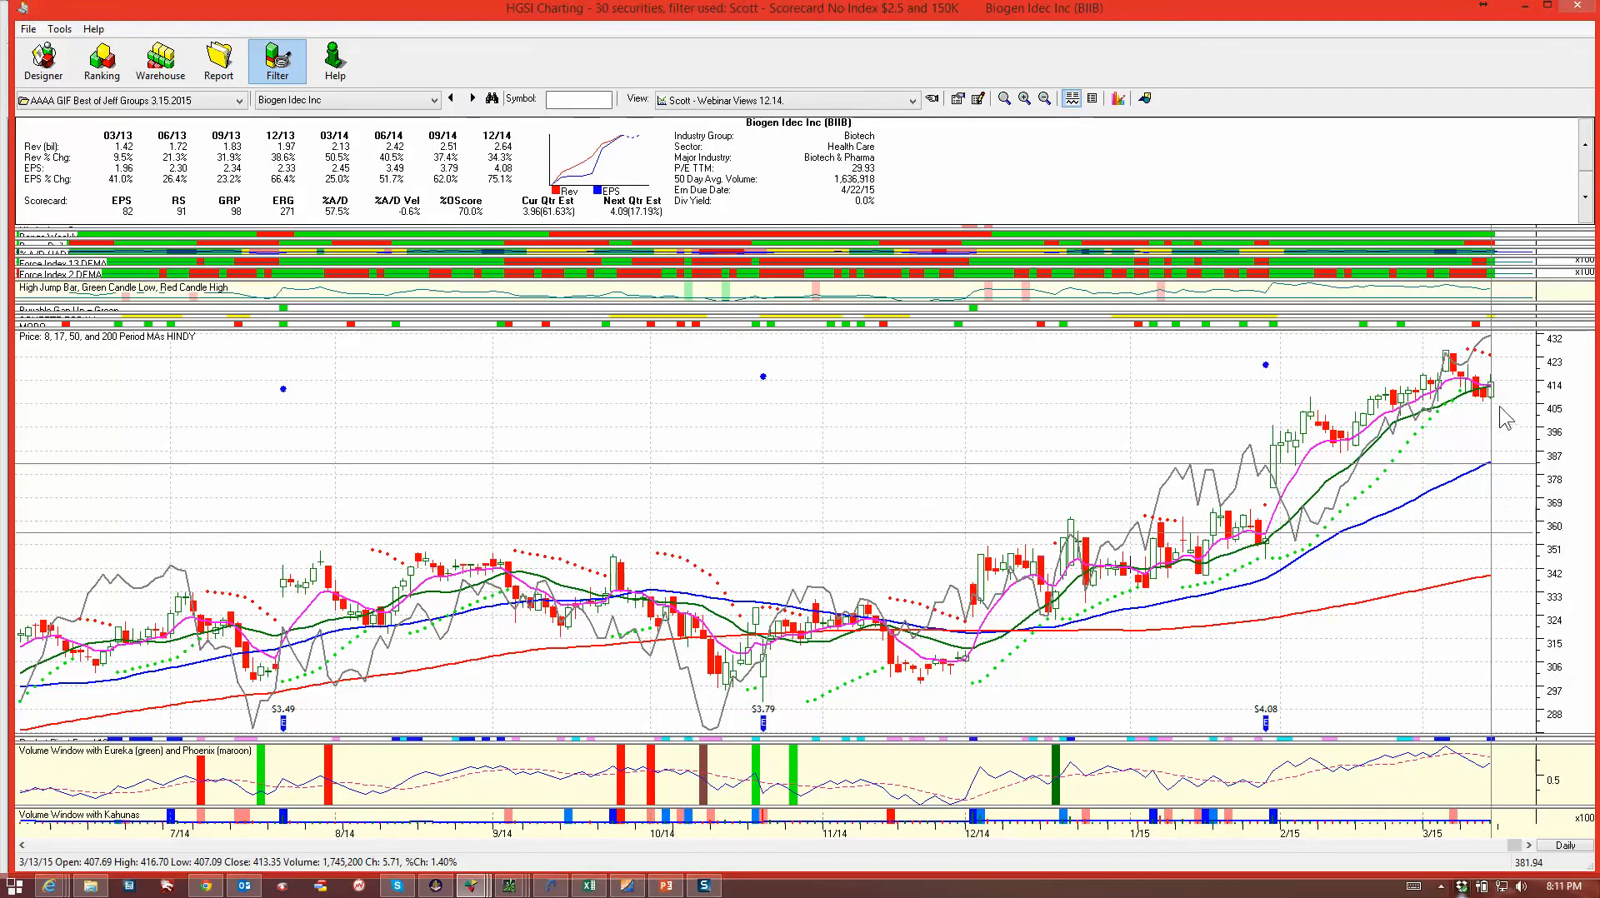
left_click(474, 99)
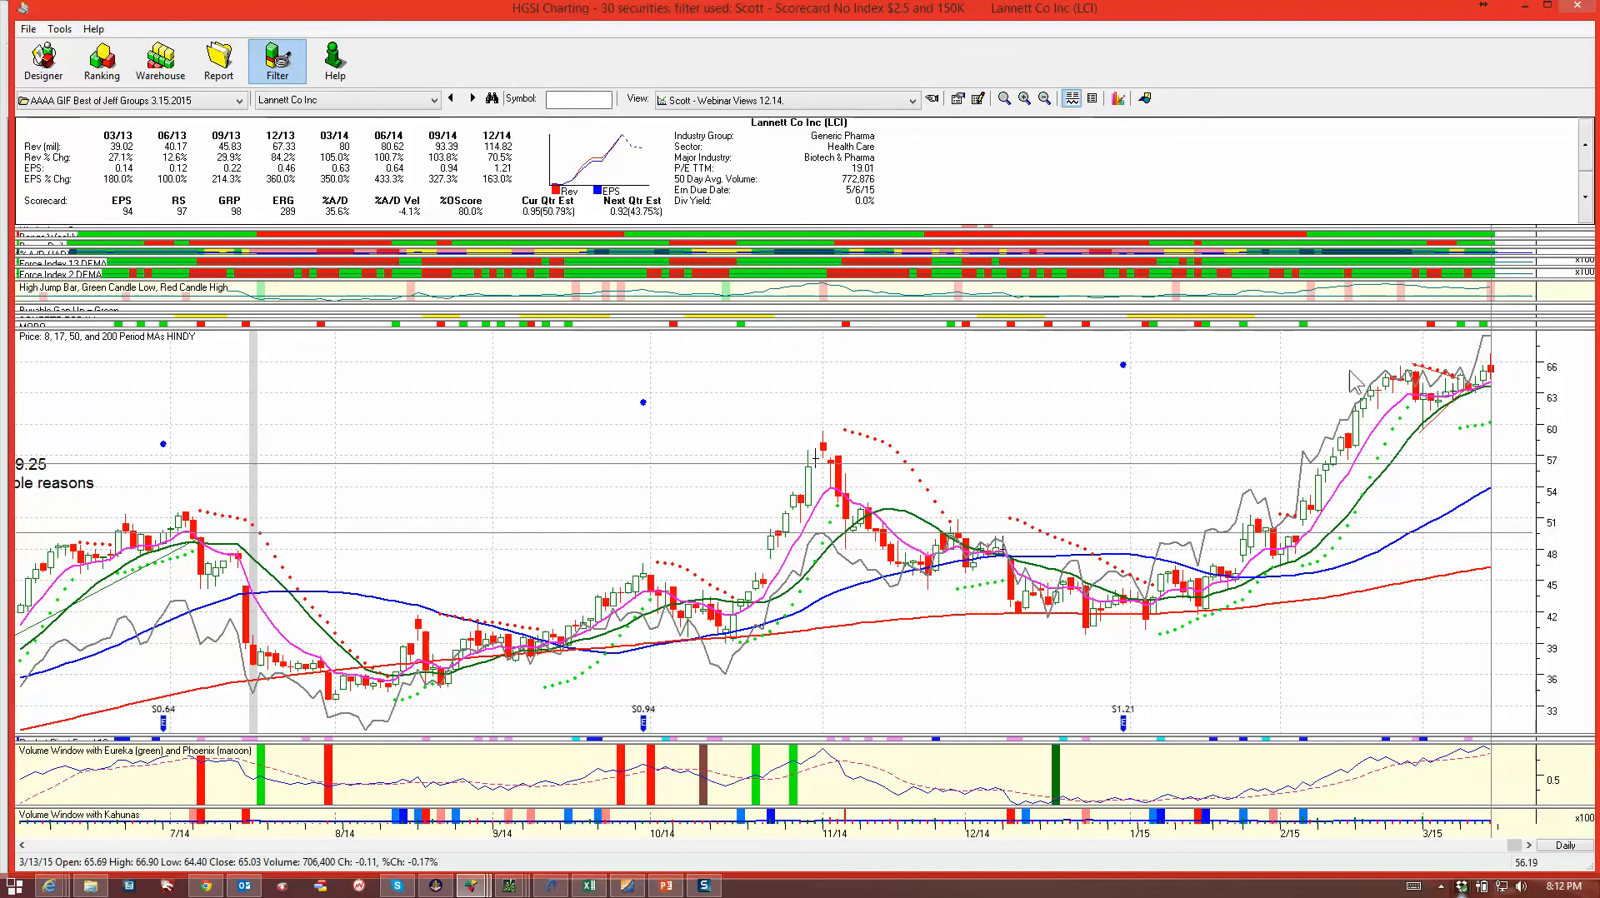
left_click(472, 95)
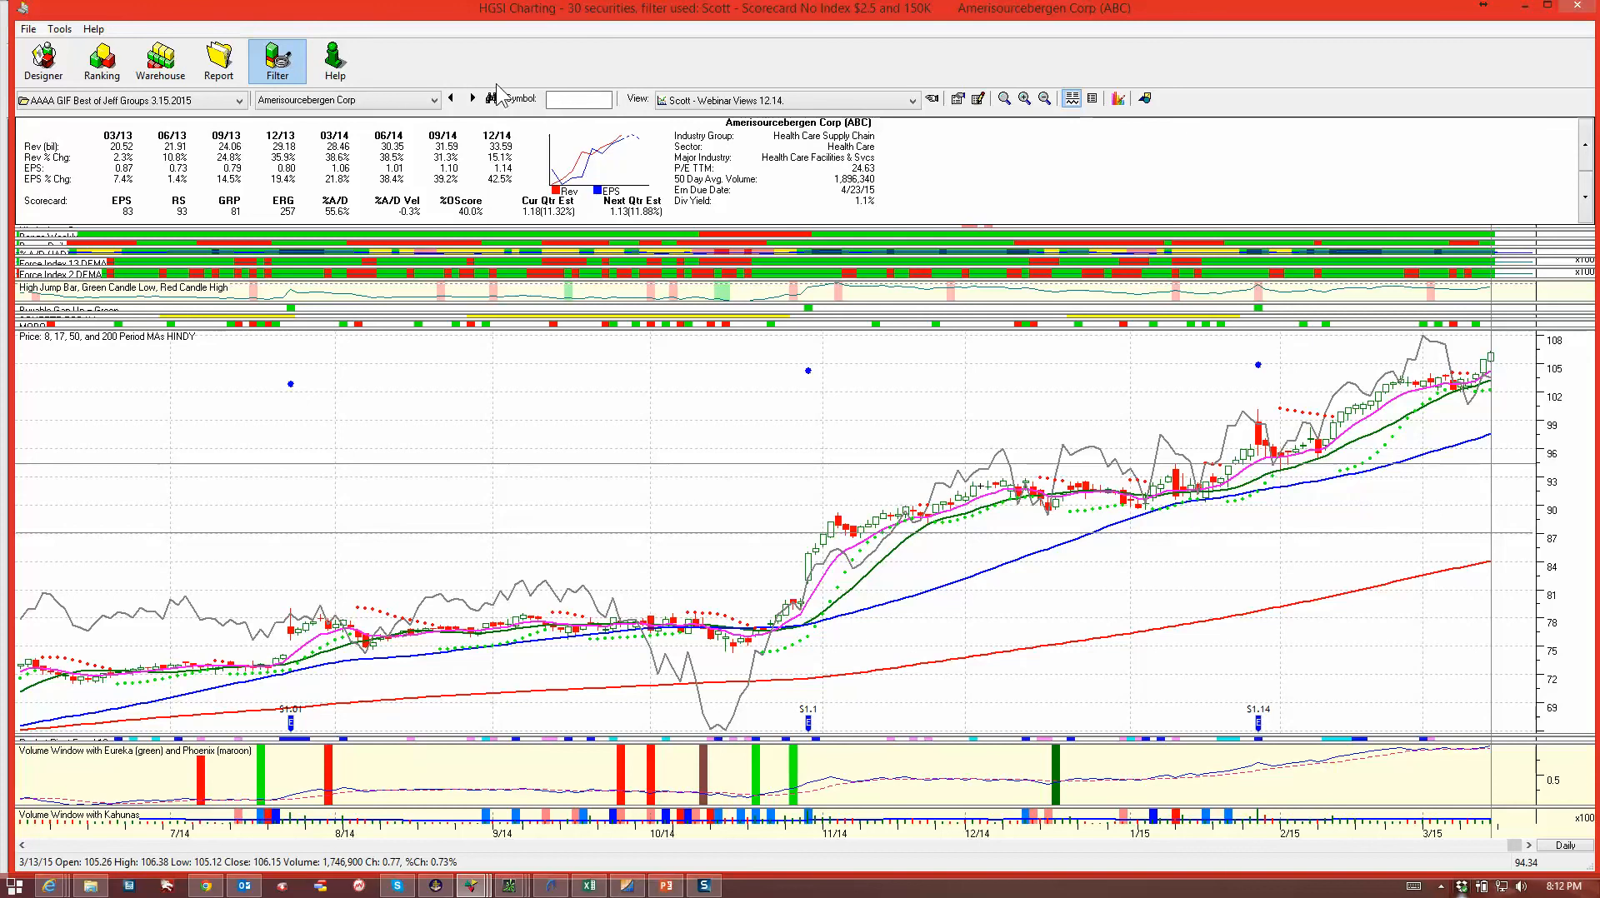
left_click(471, 98)
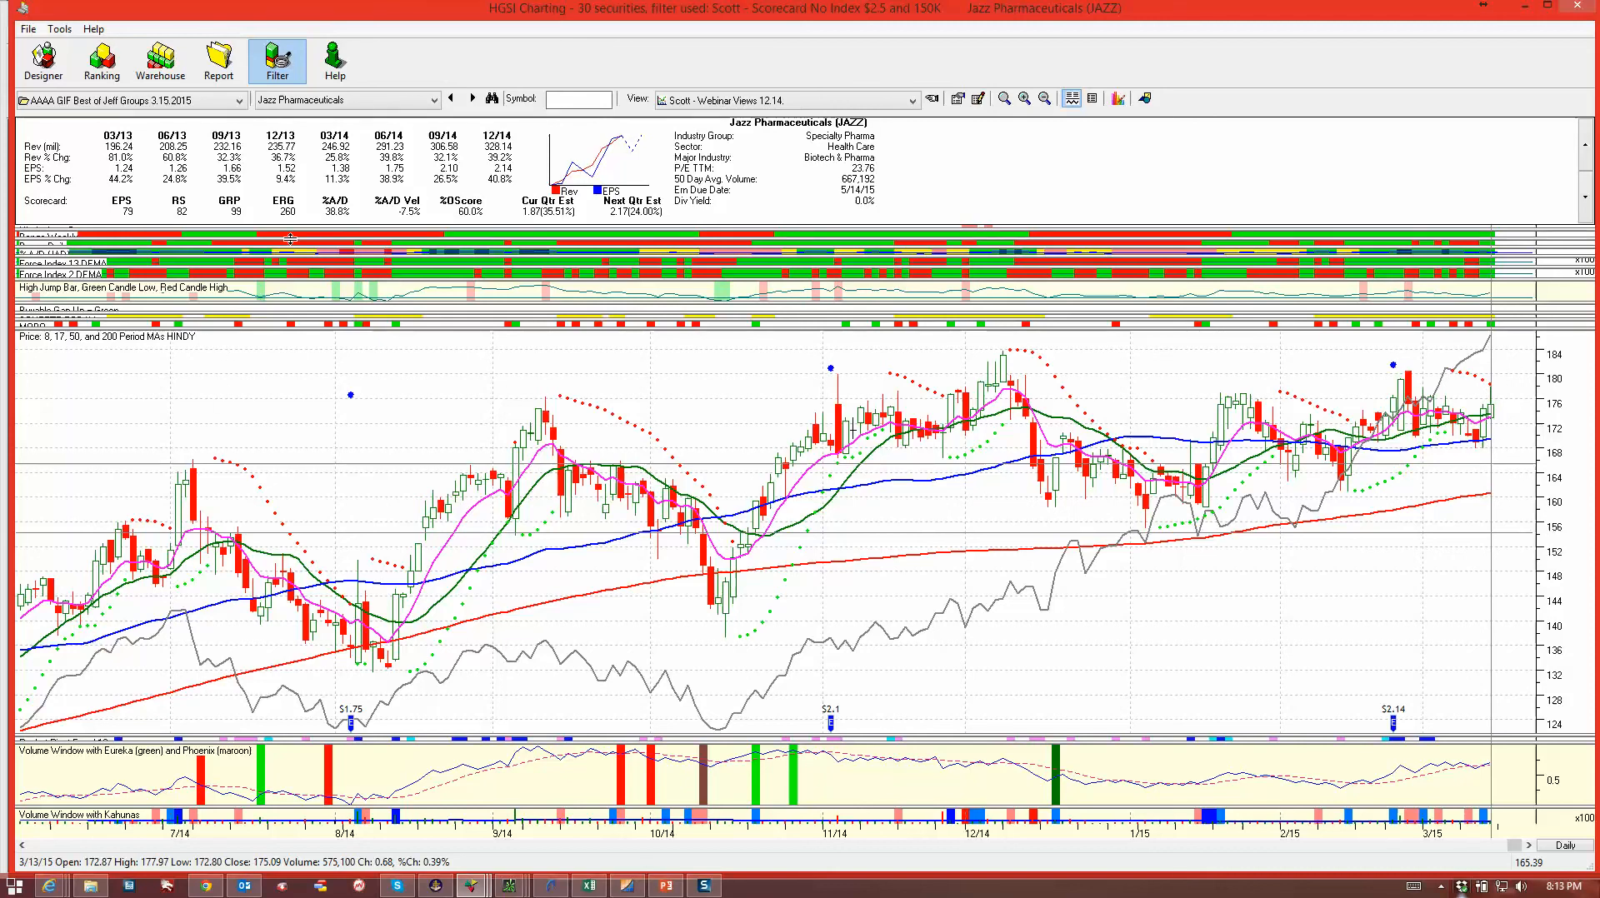
left_click(473, 98)
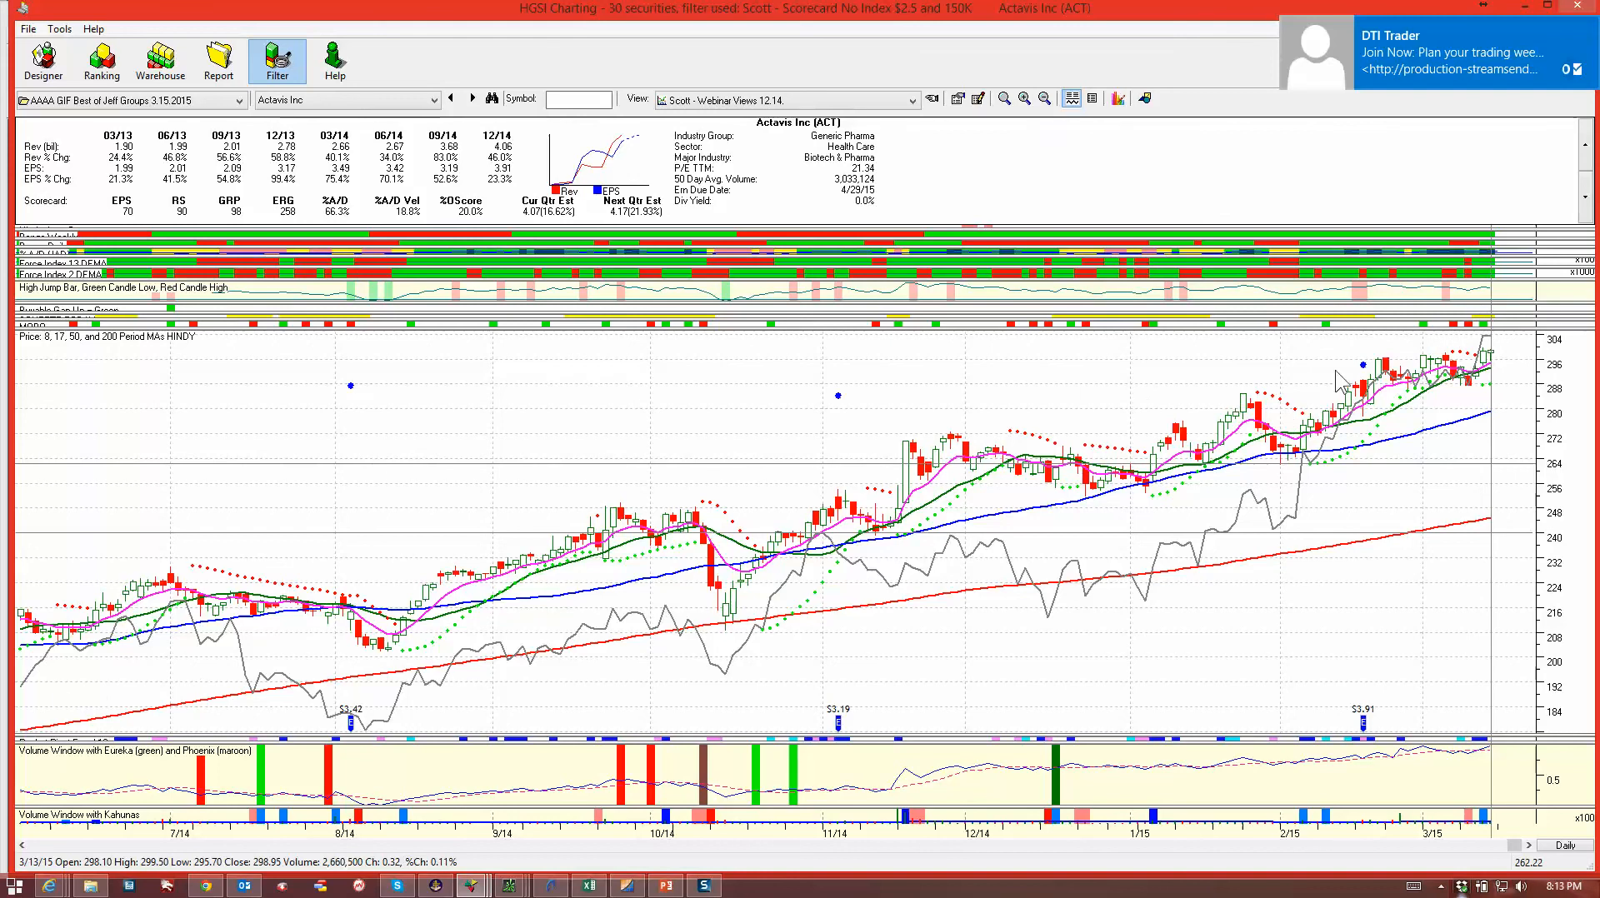
left_click(471, 98)
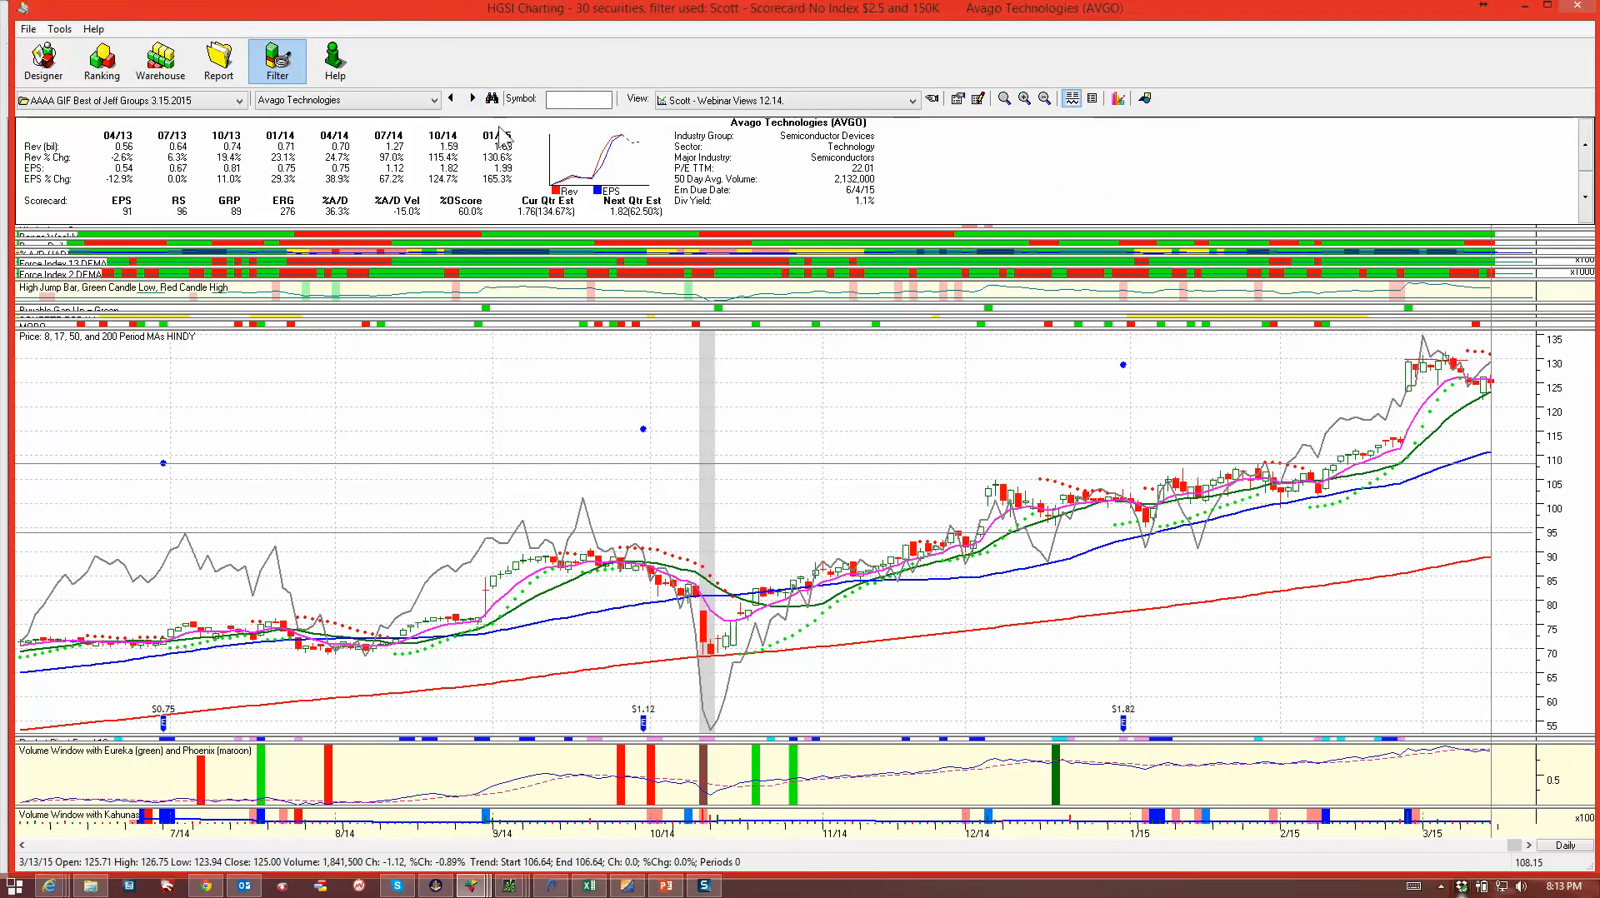
left_click(473, 99)
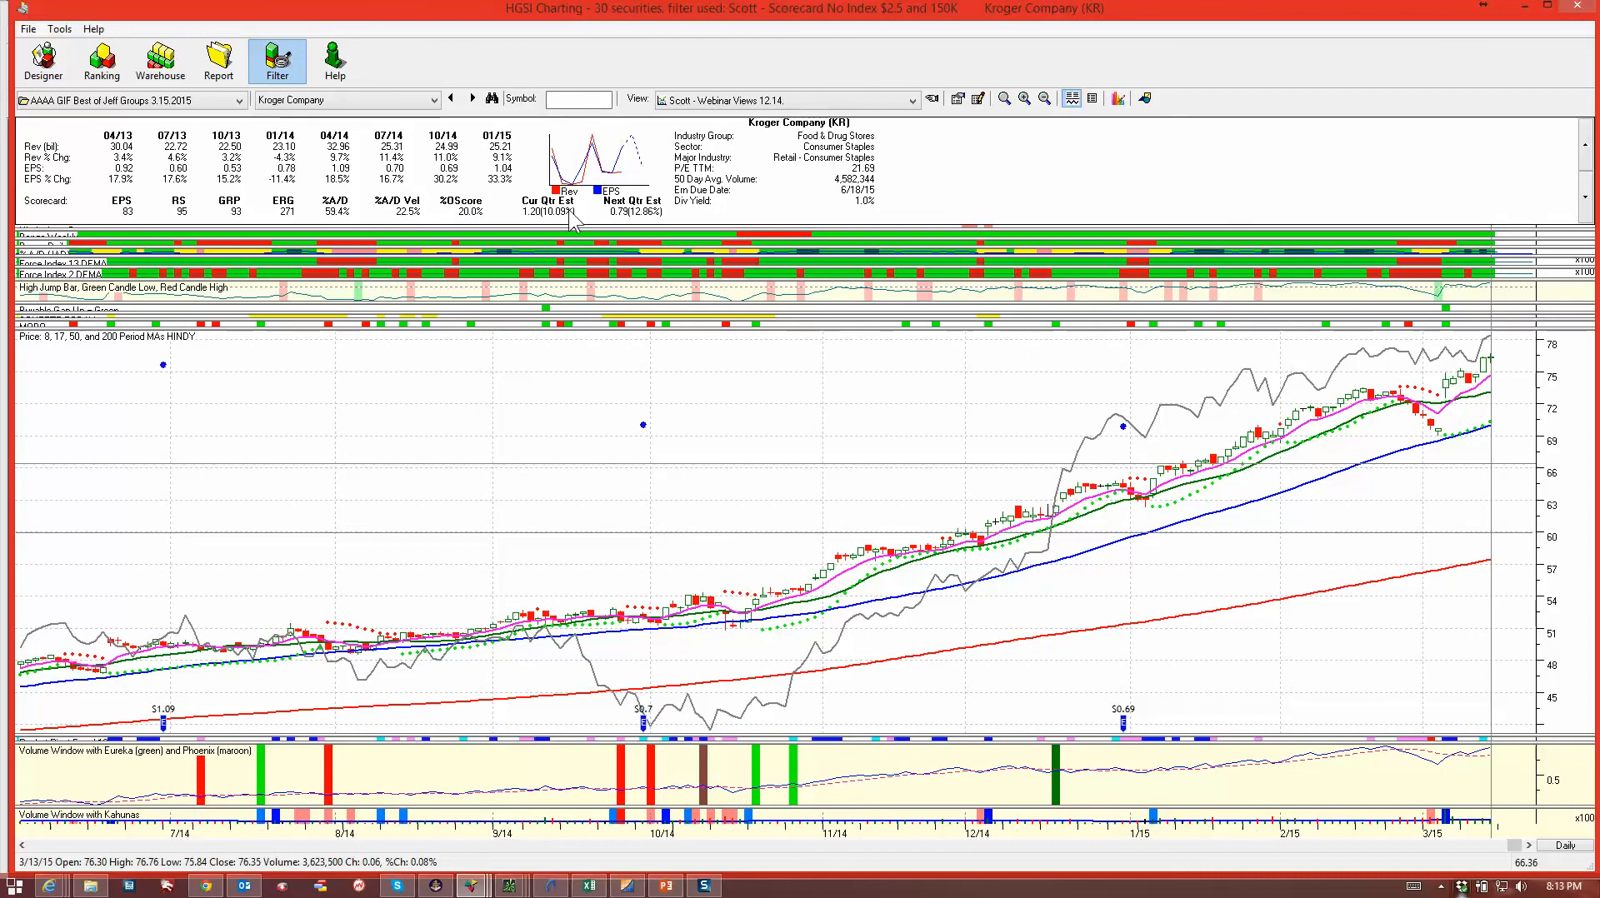
left_click(472, 99)
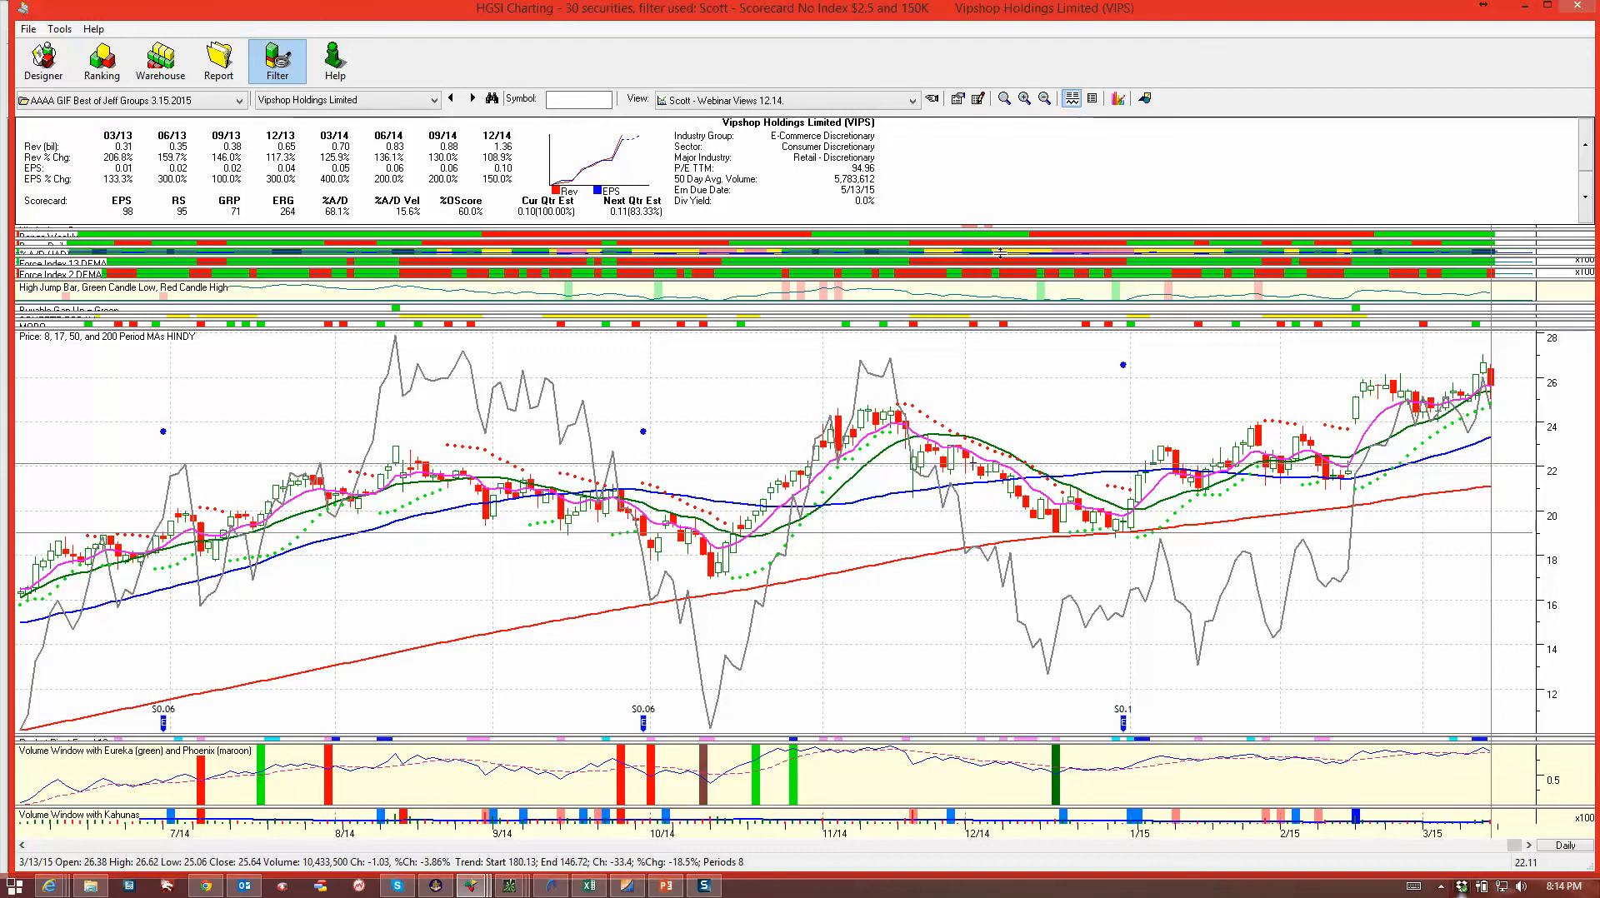
Examine the group's charts one security at a time, from Cognex through Sherwin-Williams, checking price trend, earnings and indicators
left_click(475, 99)
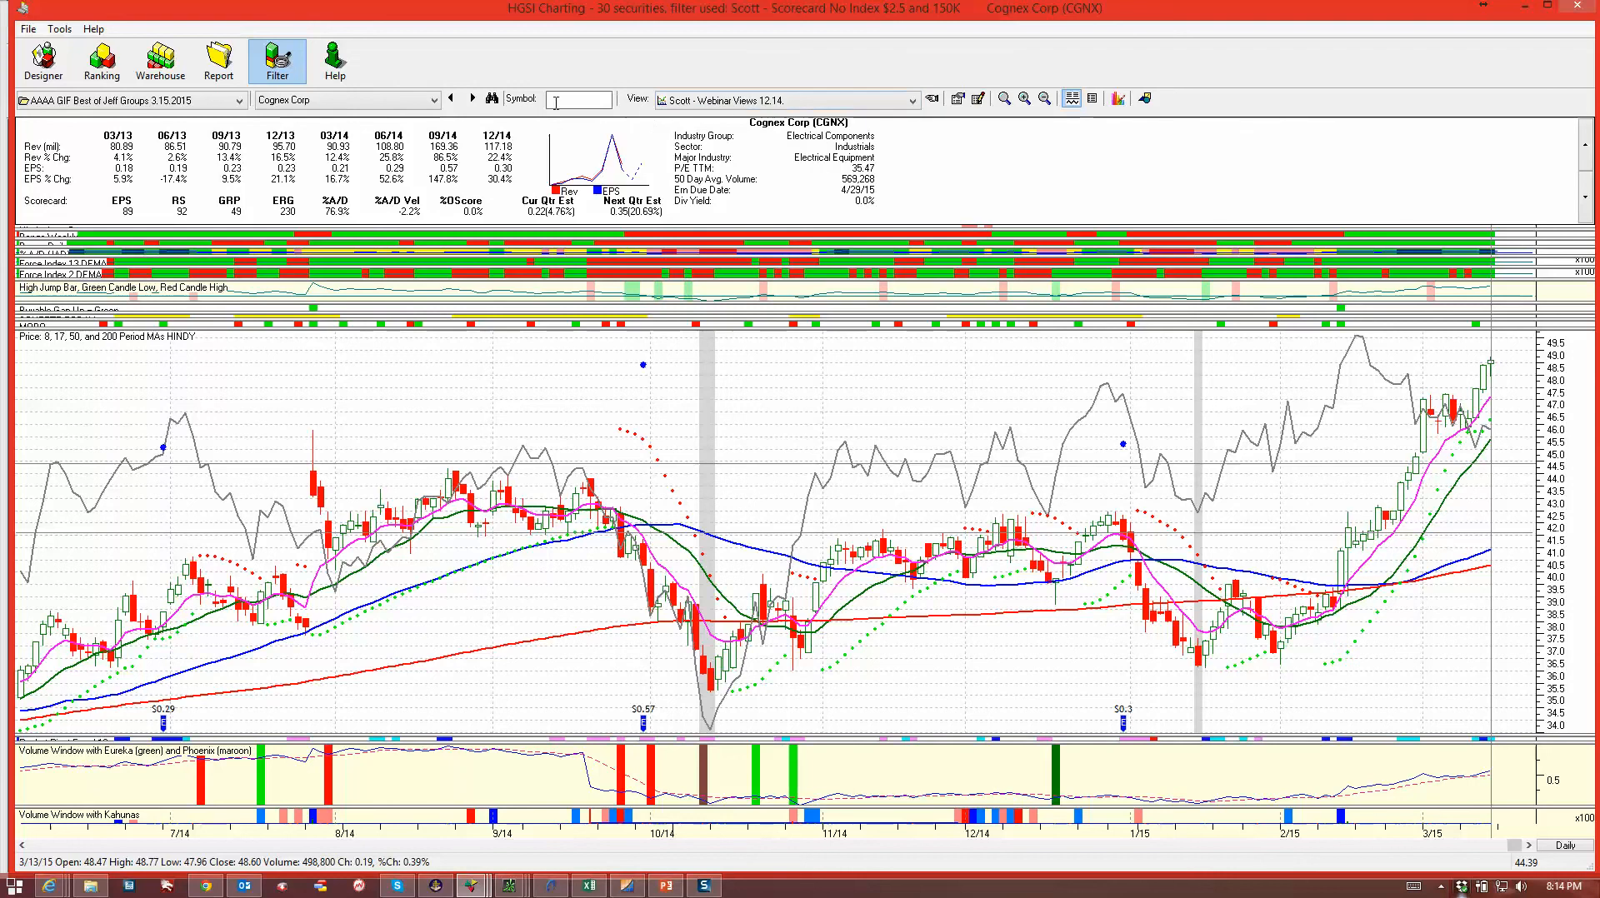
left_click(472, 99)
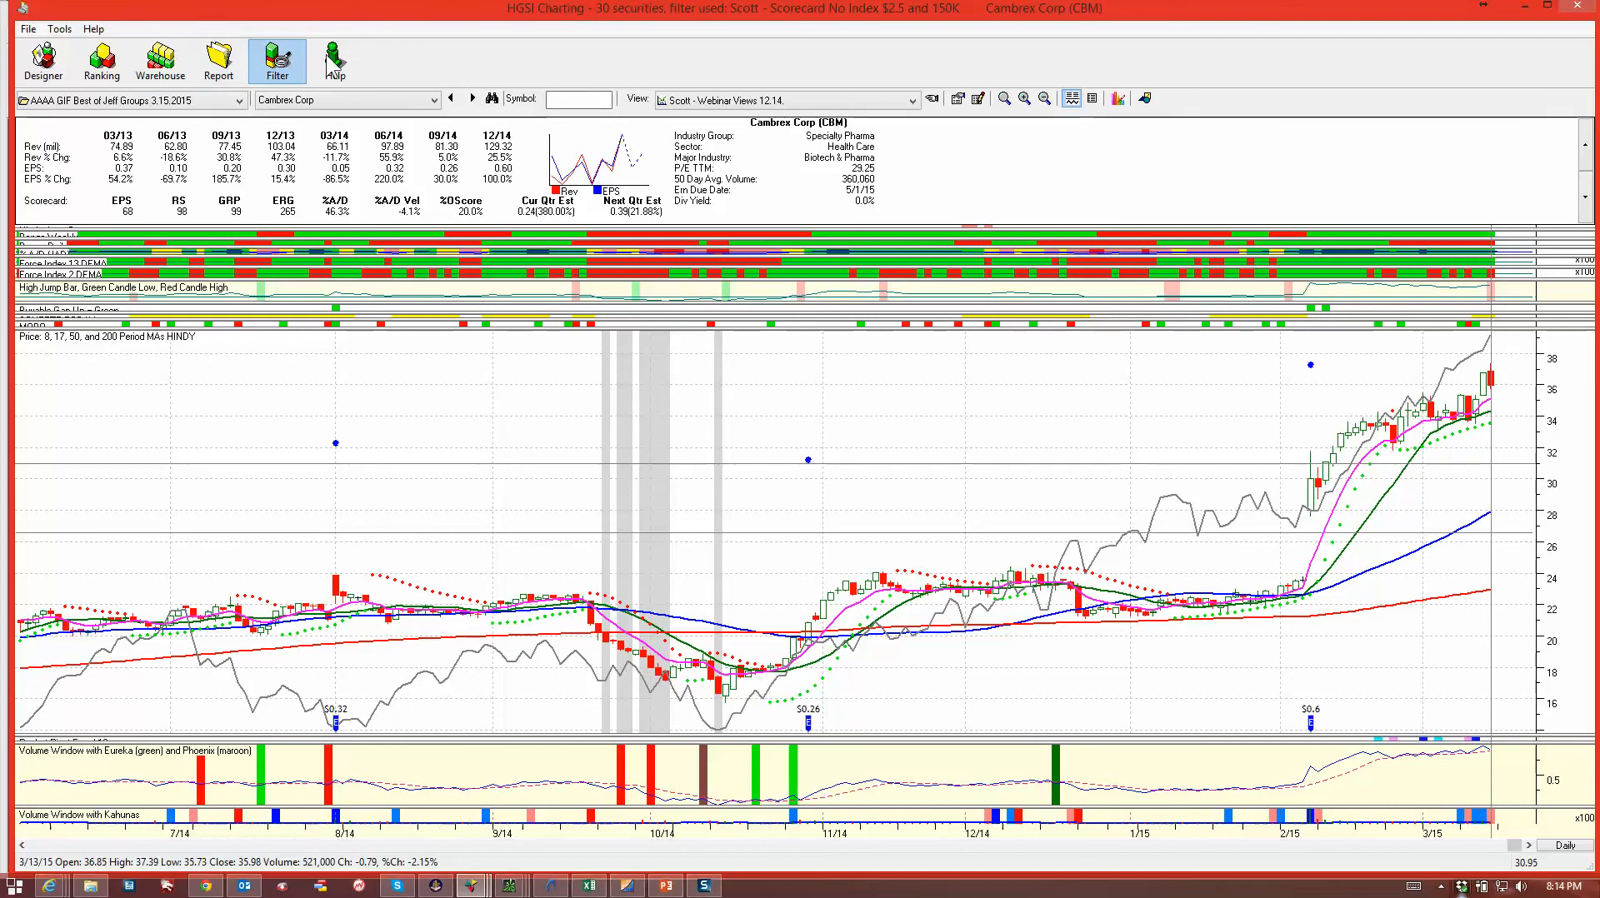
left_click(472, 98)
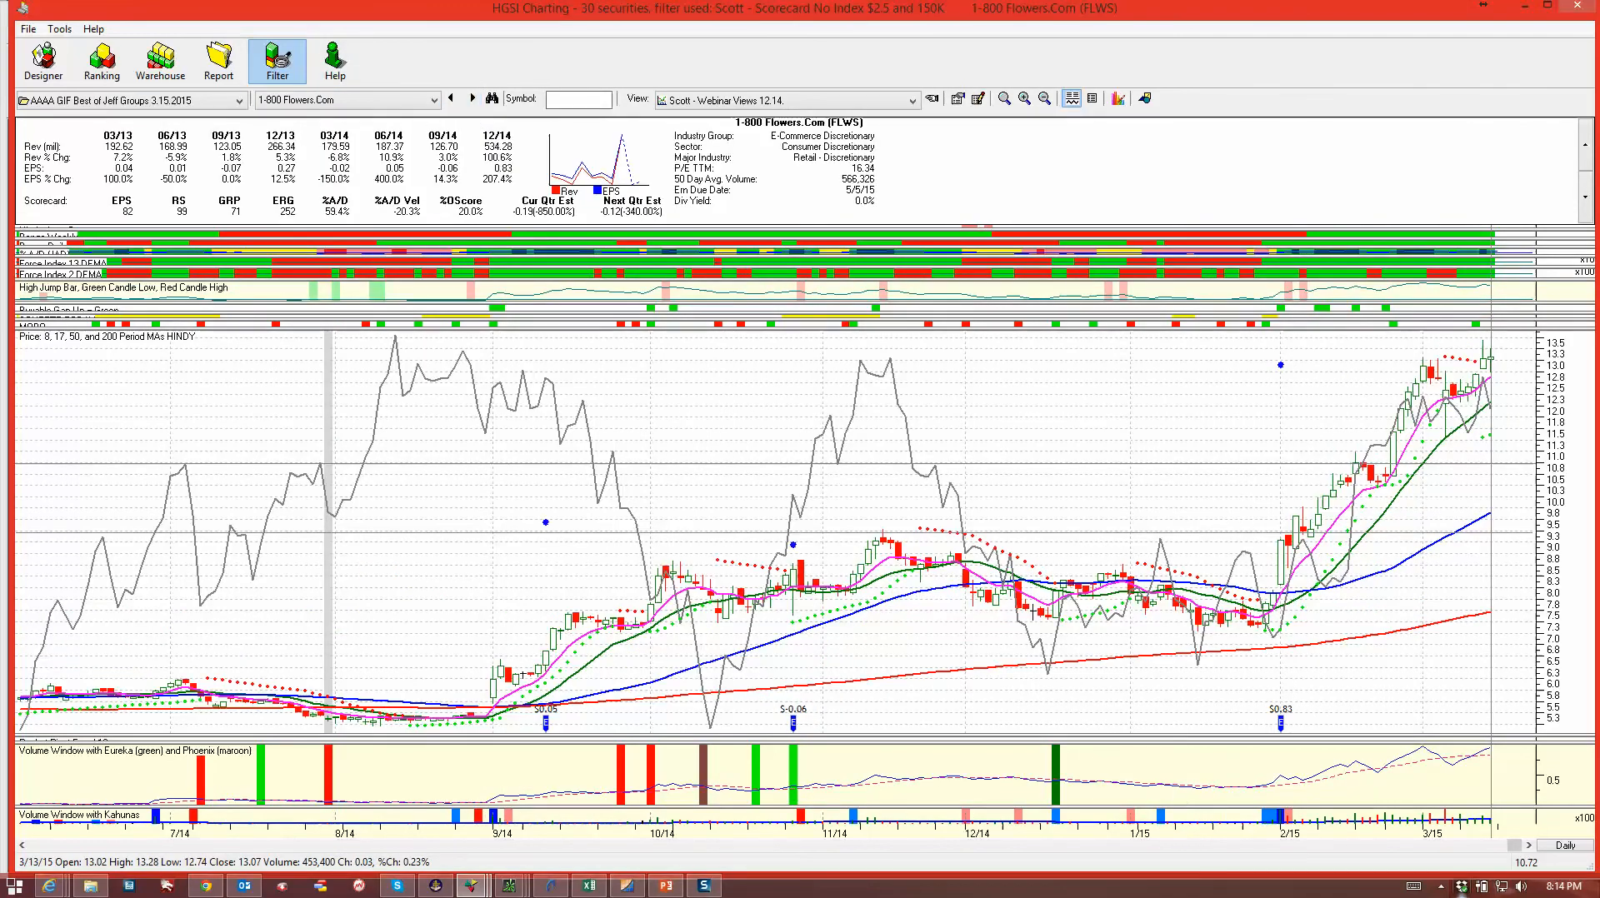
left_click(472, 98)
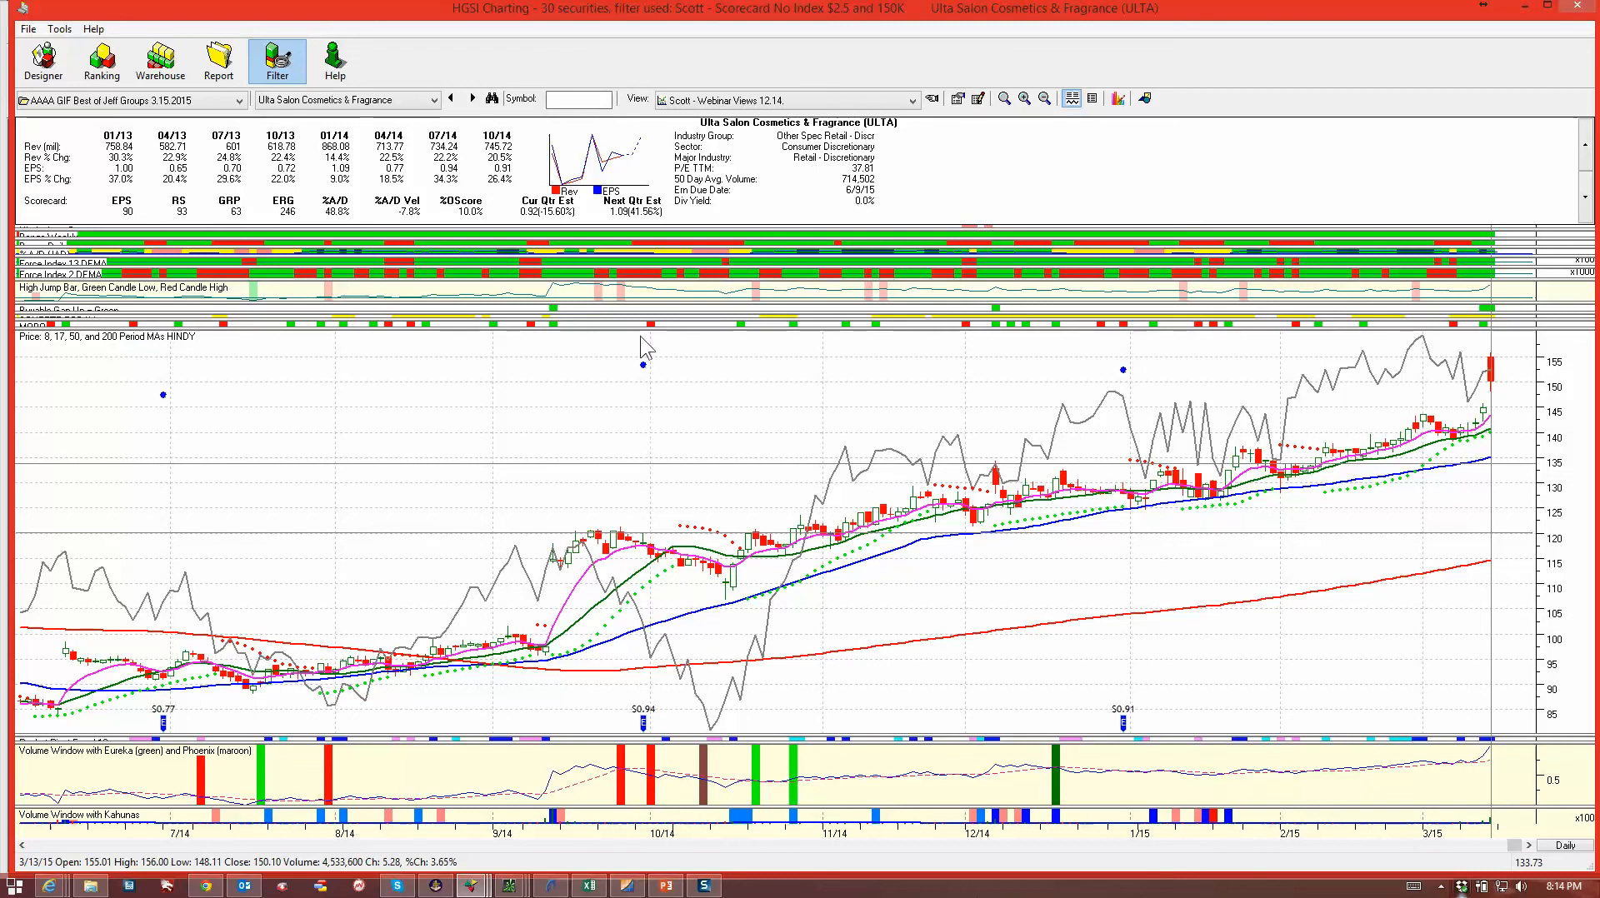
left_click(472, 97)
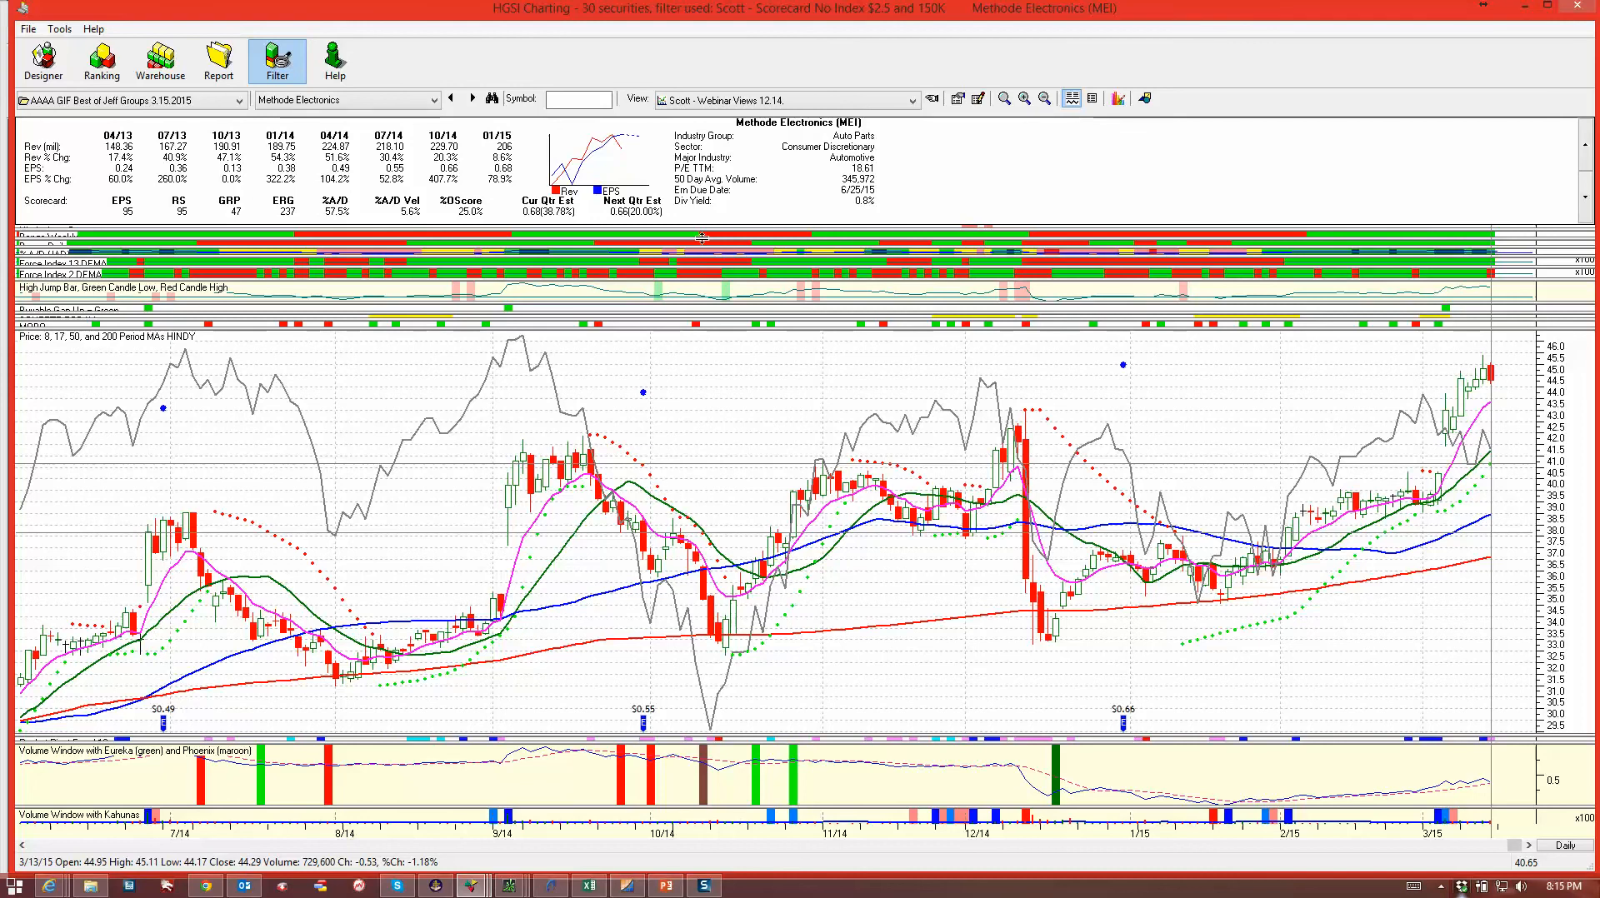
left_click(471, 99)
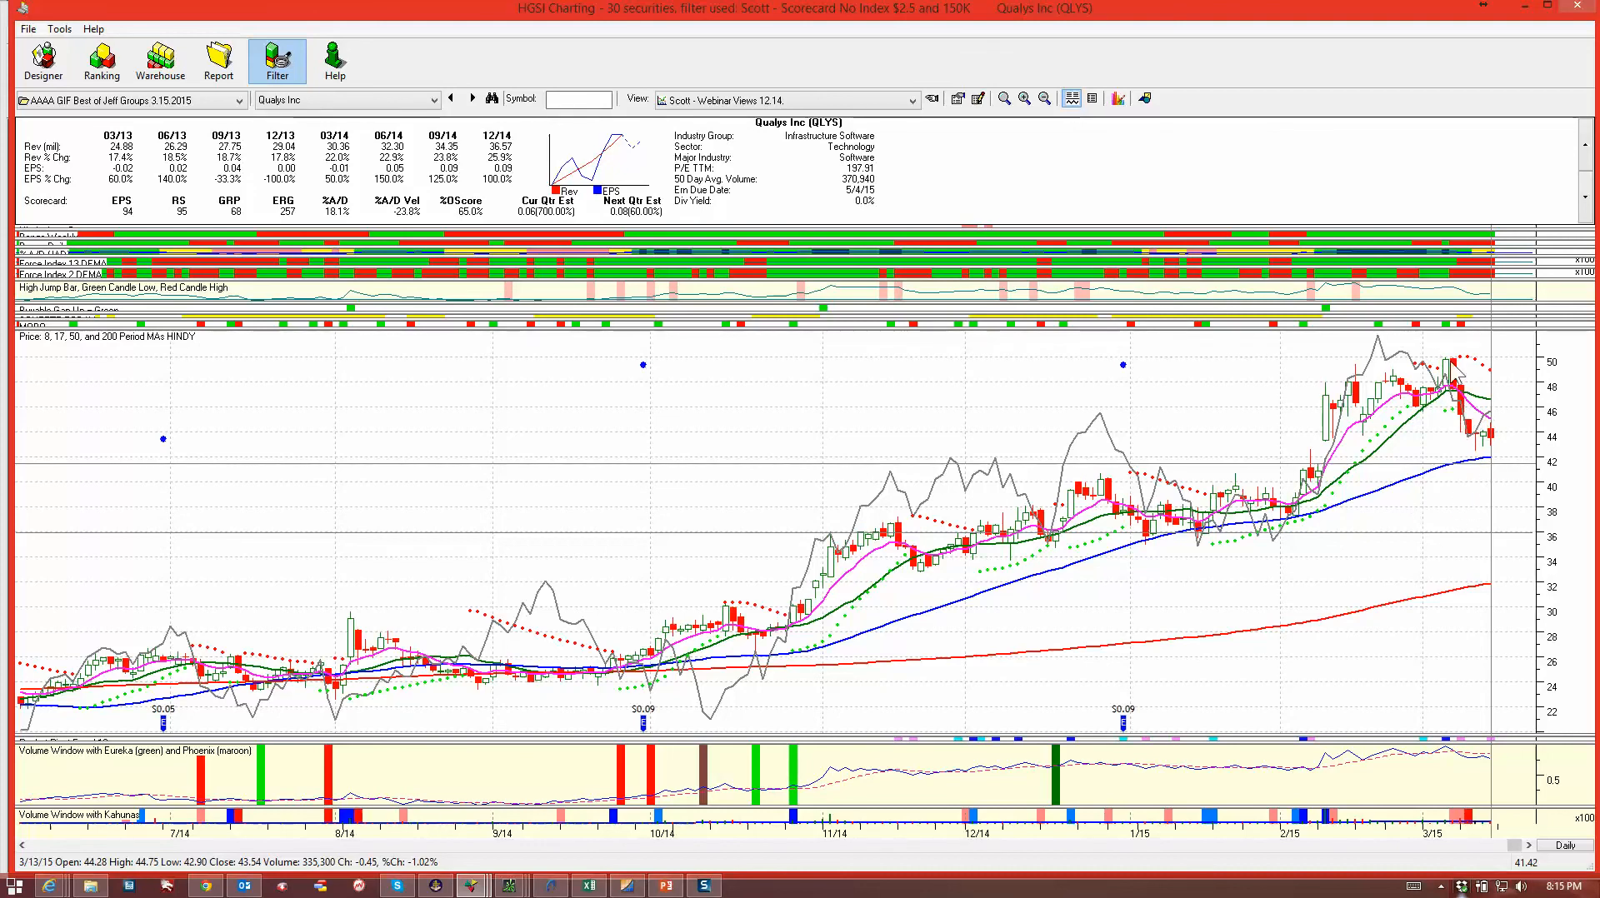
left_click(473, 100)
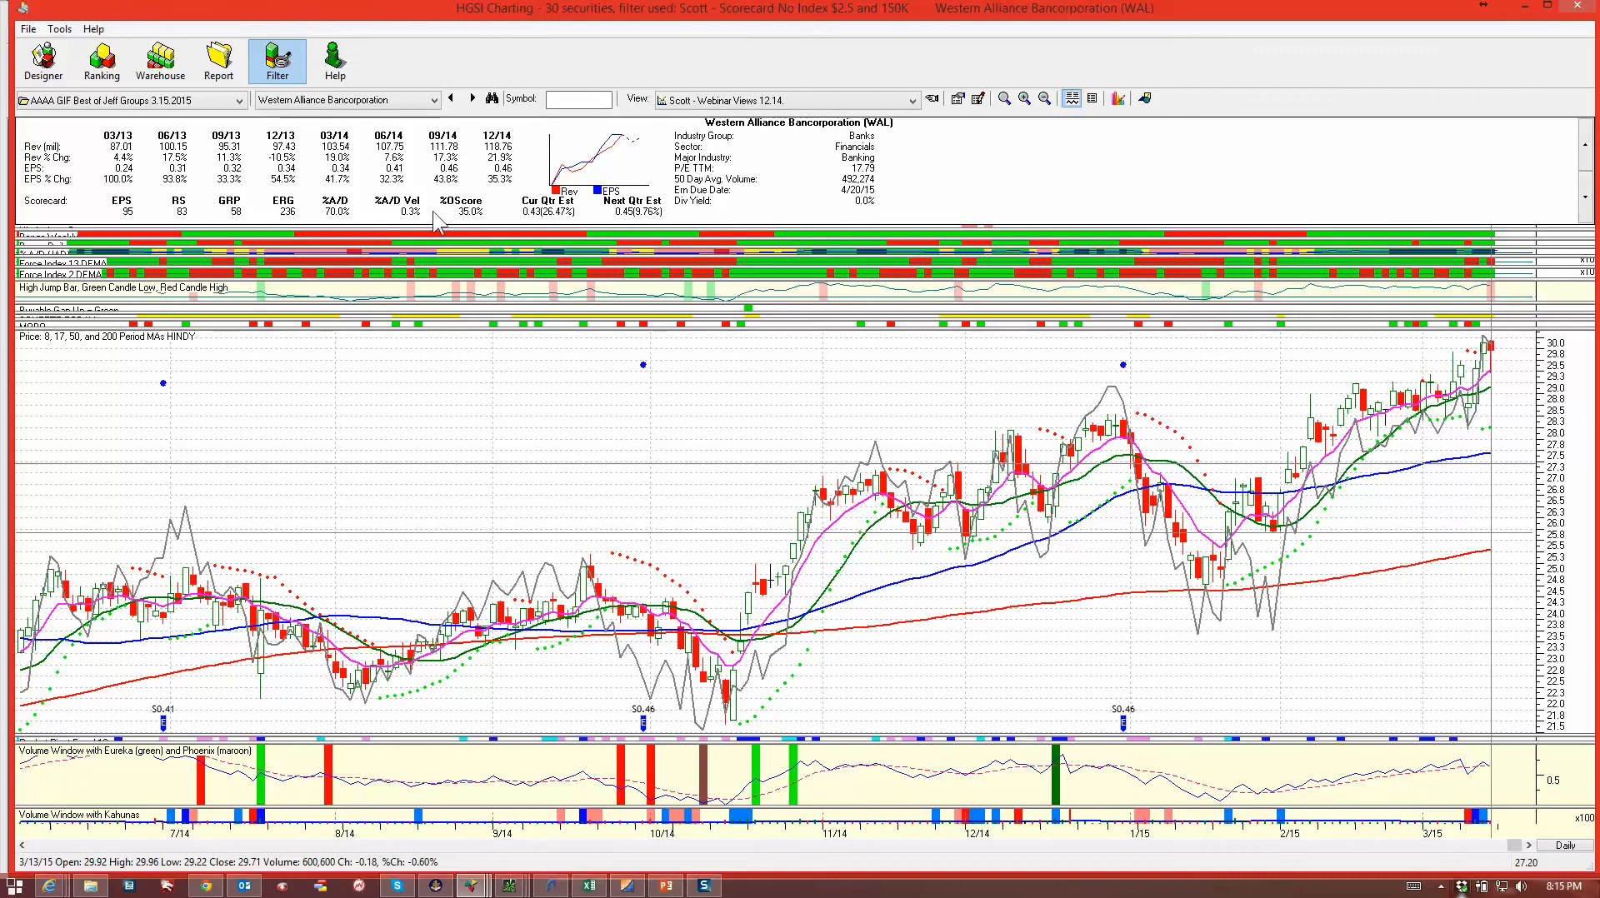
left_click(471, 99)
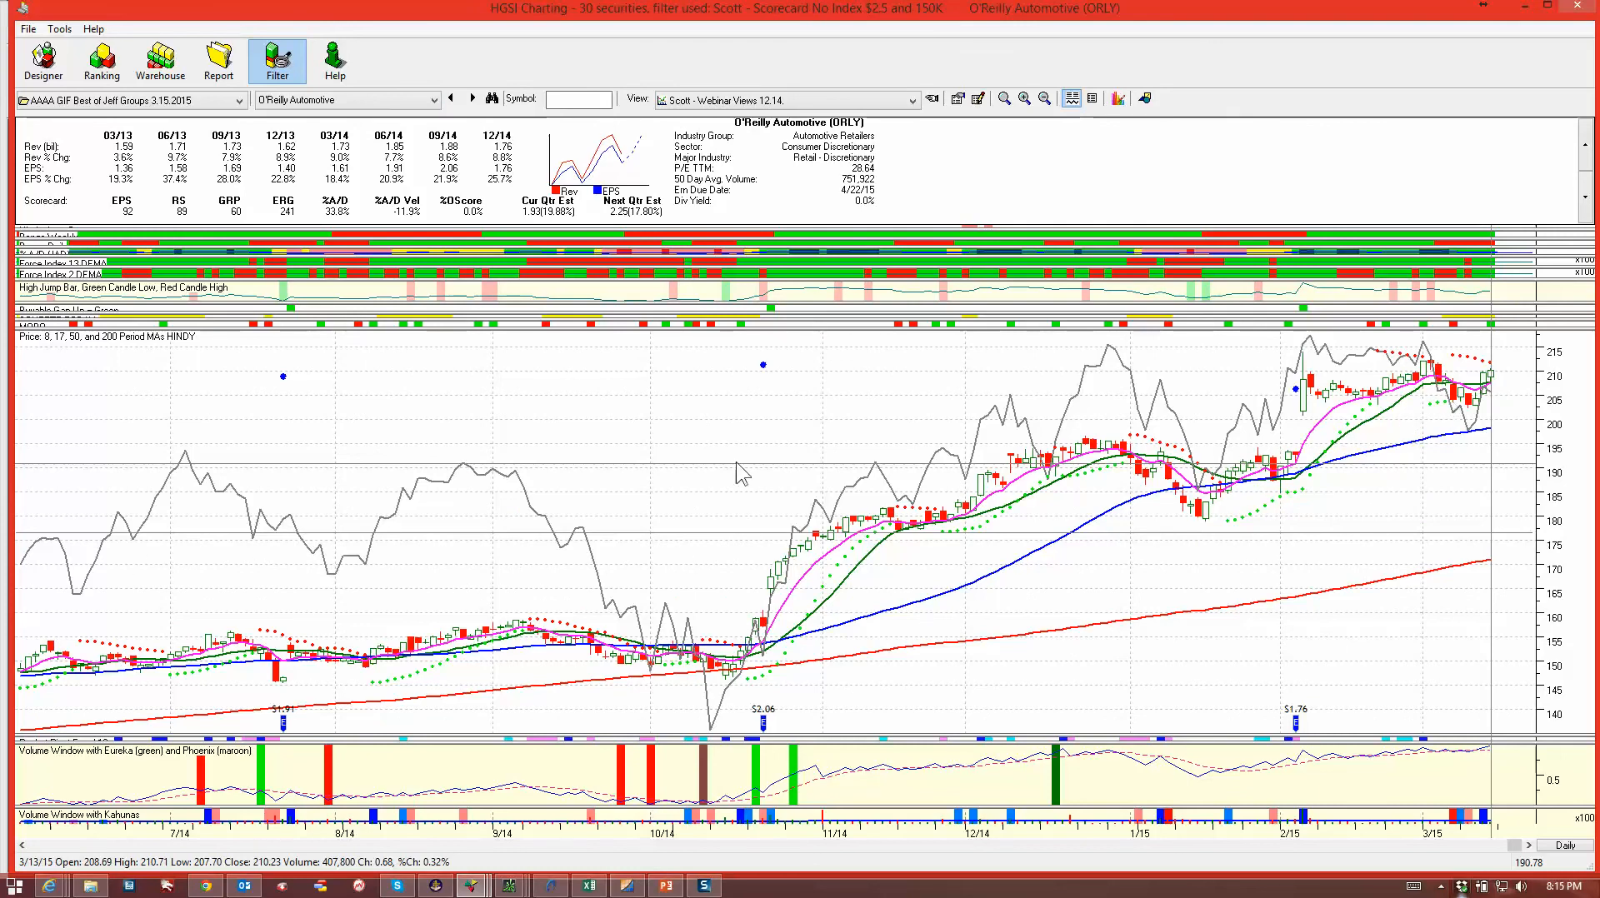
left_click(474, 98)
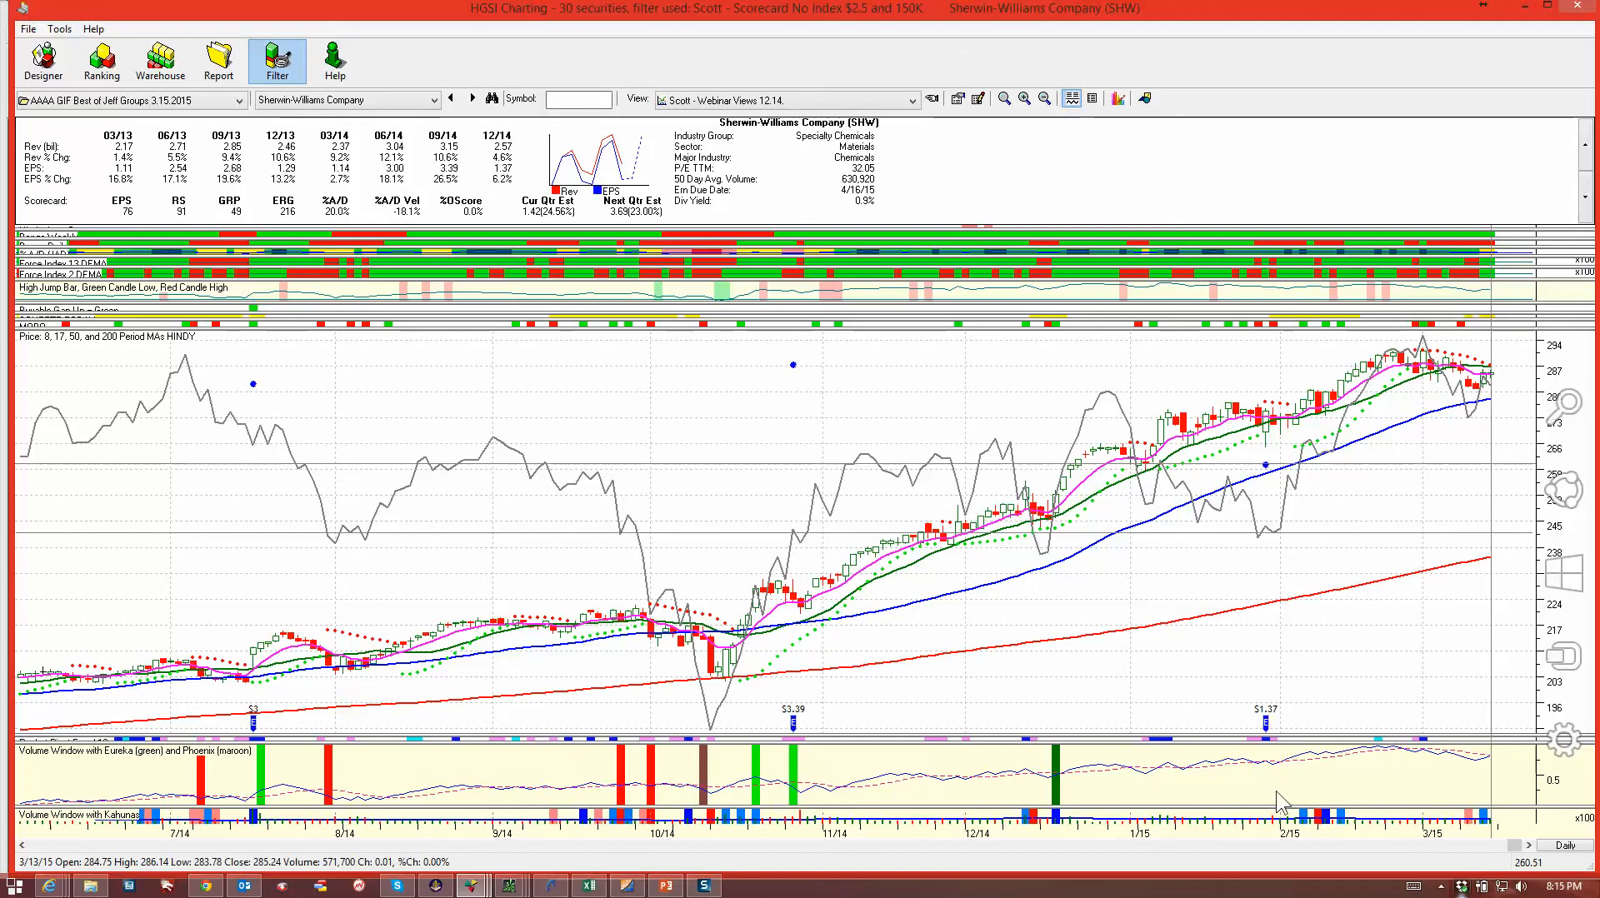
Switch the Sherwin-Williams chart to weekly periods and draw a red trendline from the 2011 low to the March 2015 price
left_click(1565, 846)
left_click(1530, 773)
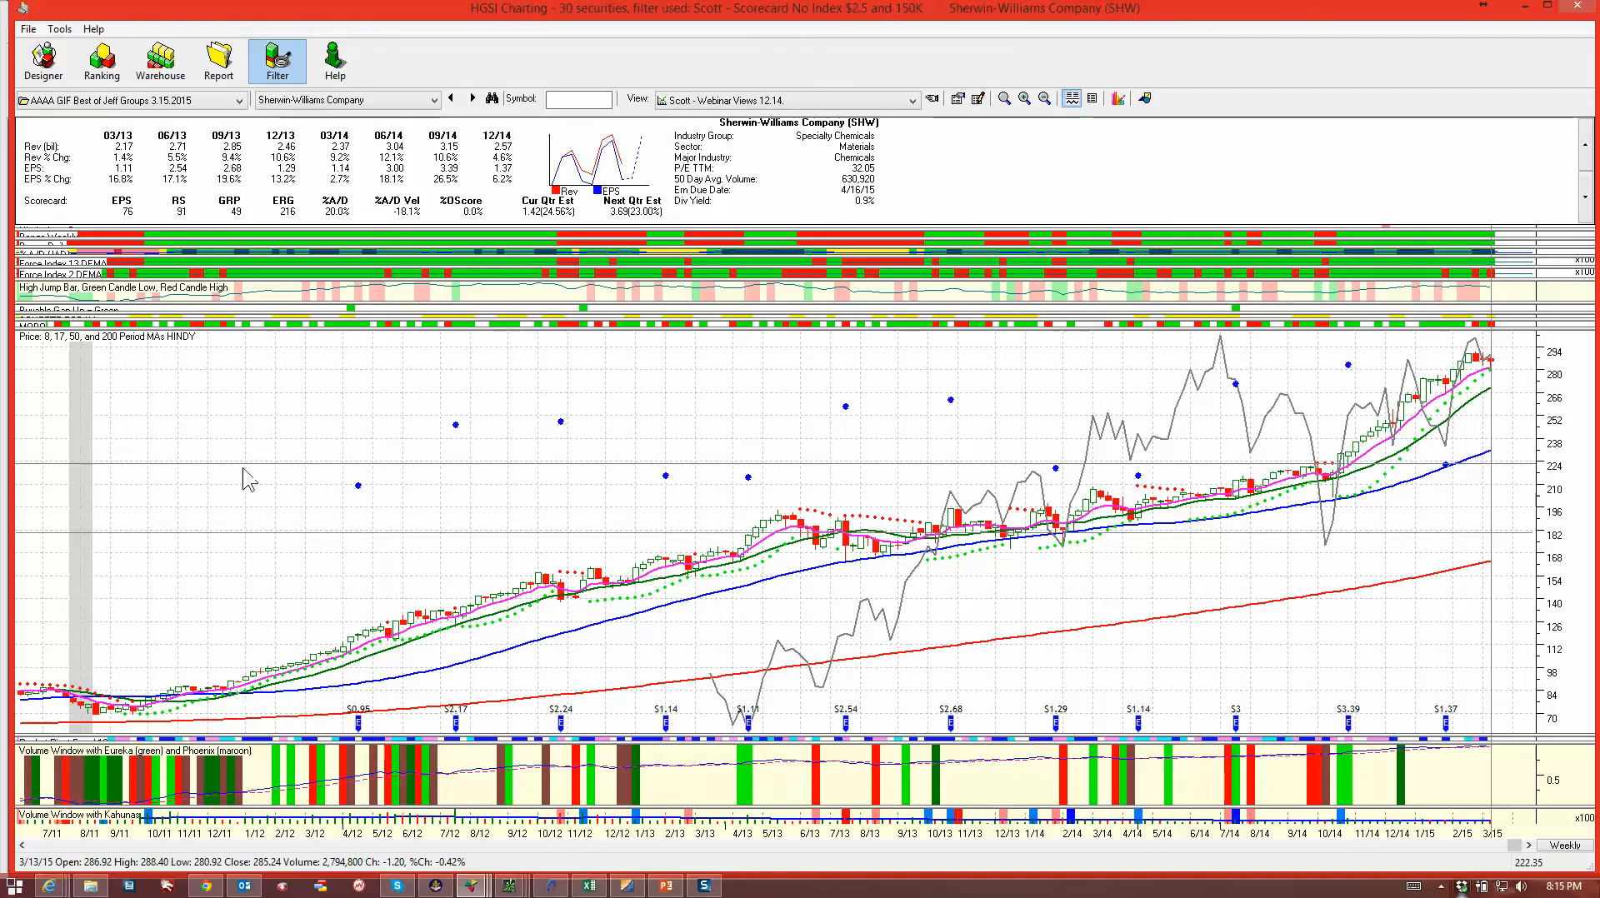
left_click(1145, 98)
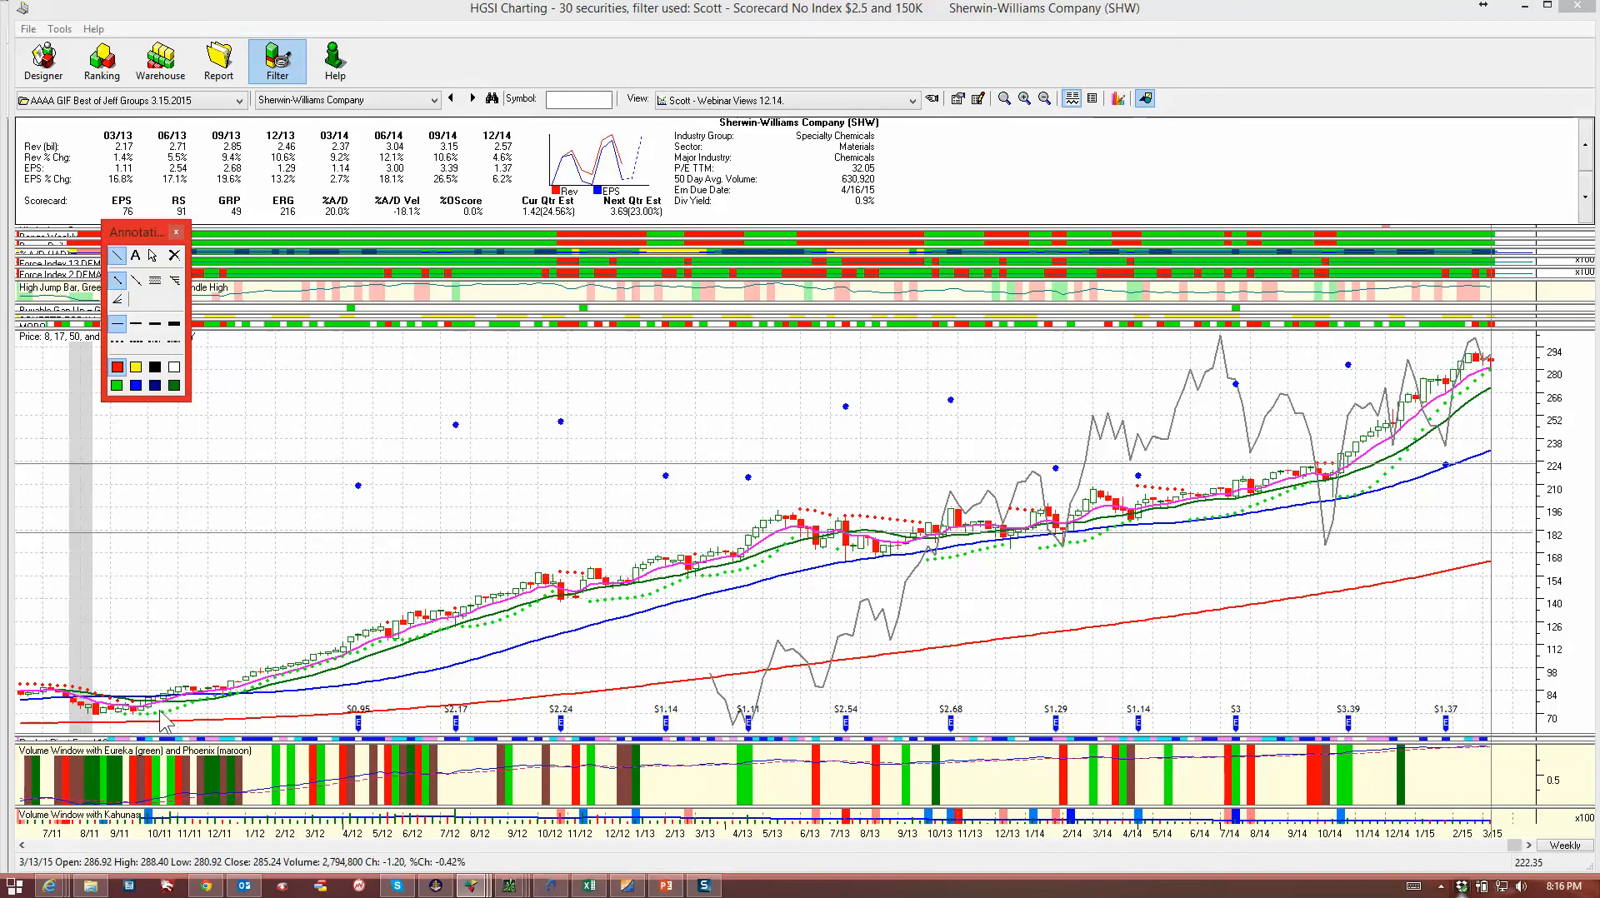
left_click(135, 715)
left_click_drag(500, 421, 1496, 360)
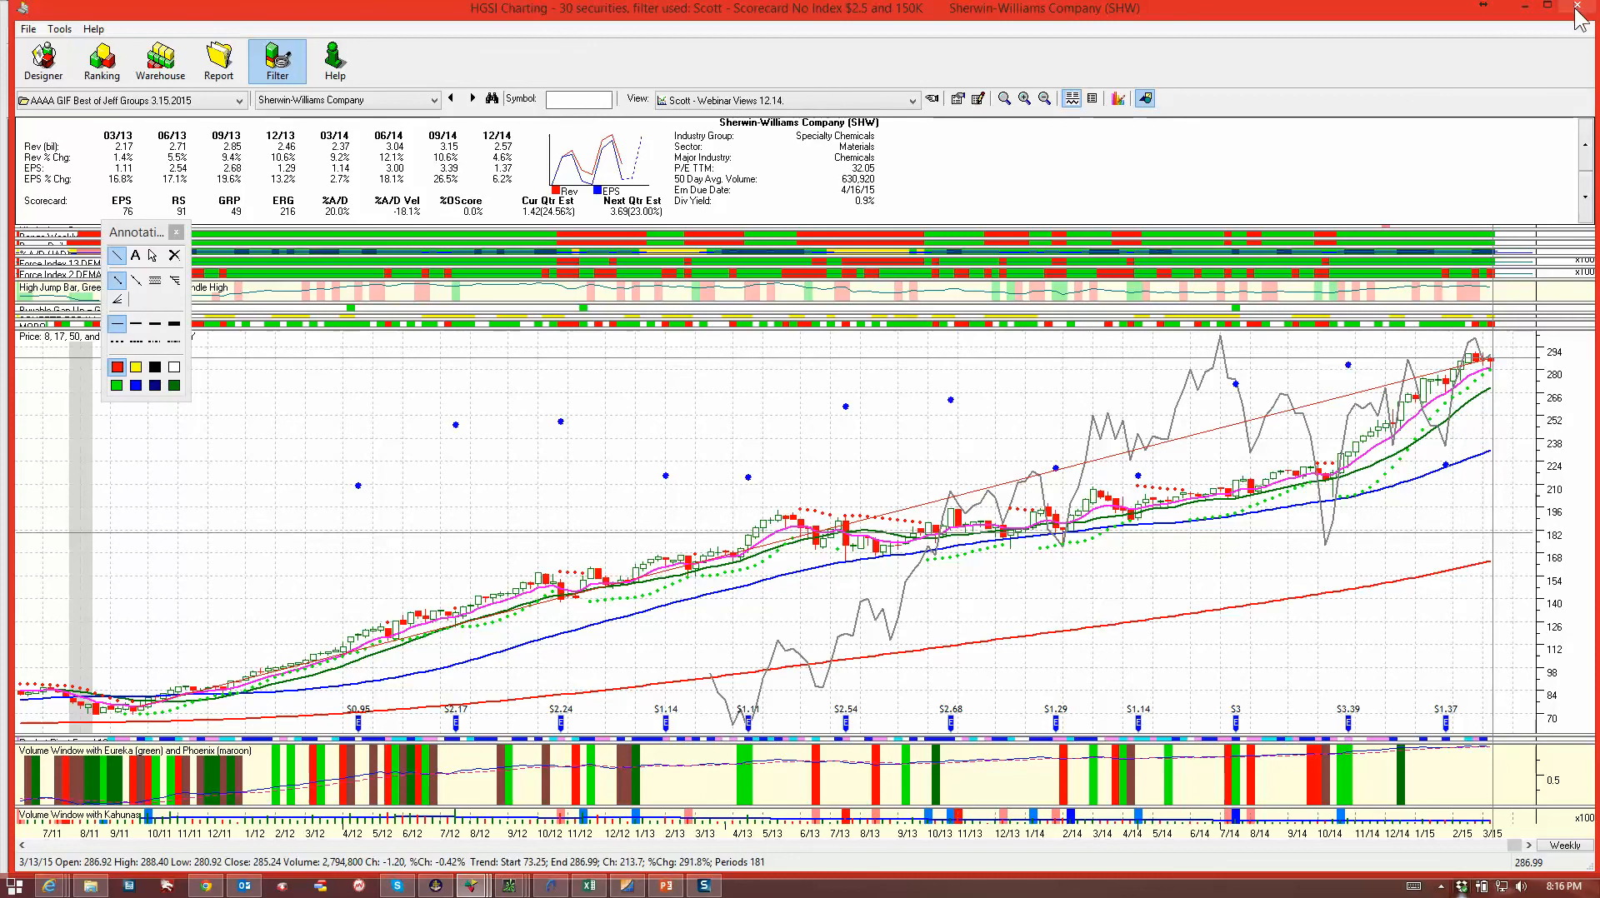
Return the chart to daily periods and examine the group's last two securities, Abiomed and Epam Systems
left_click(1567, 845)
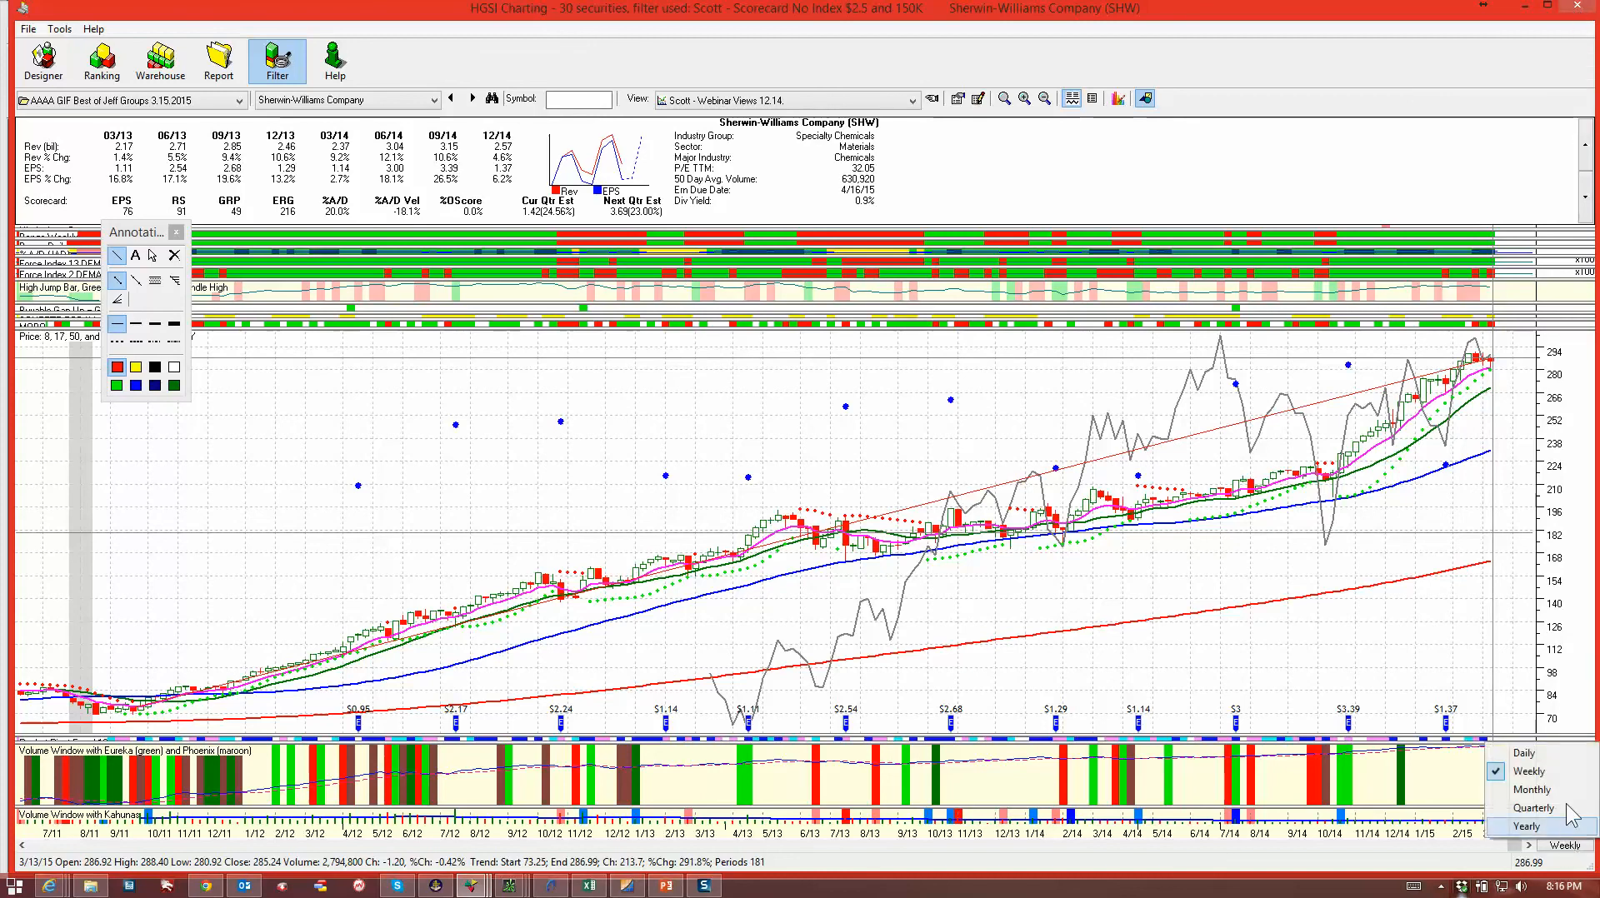
left_click(1562, 756)
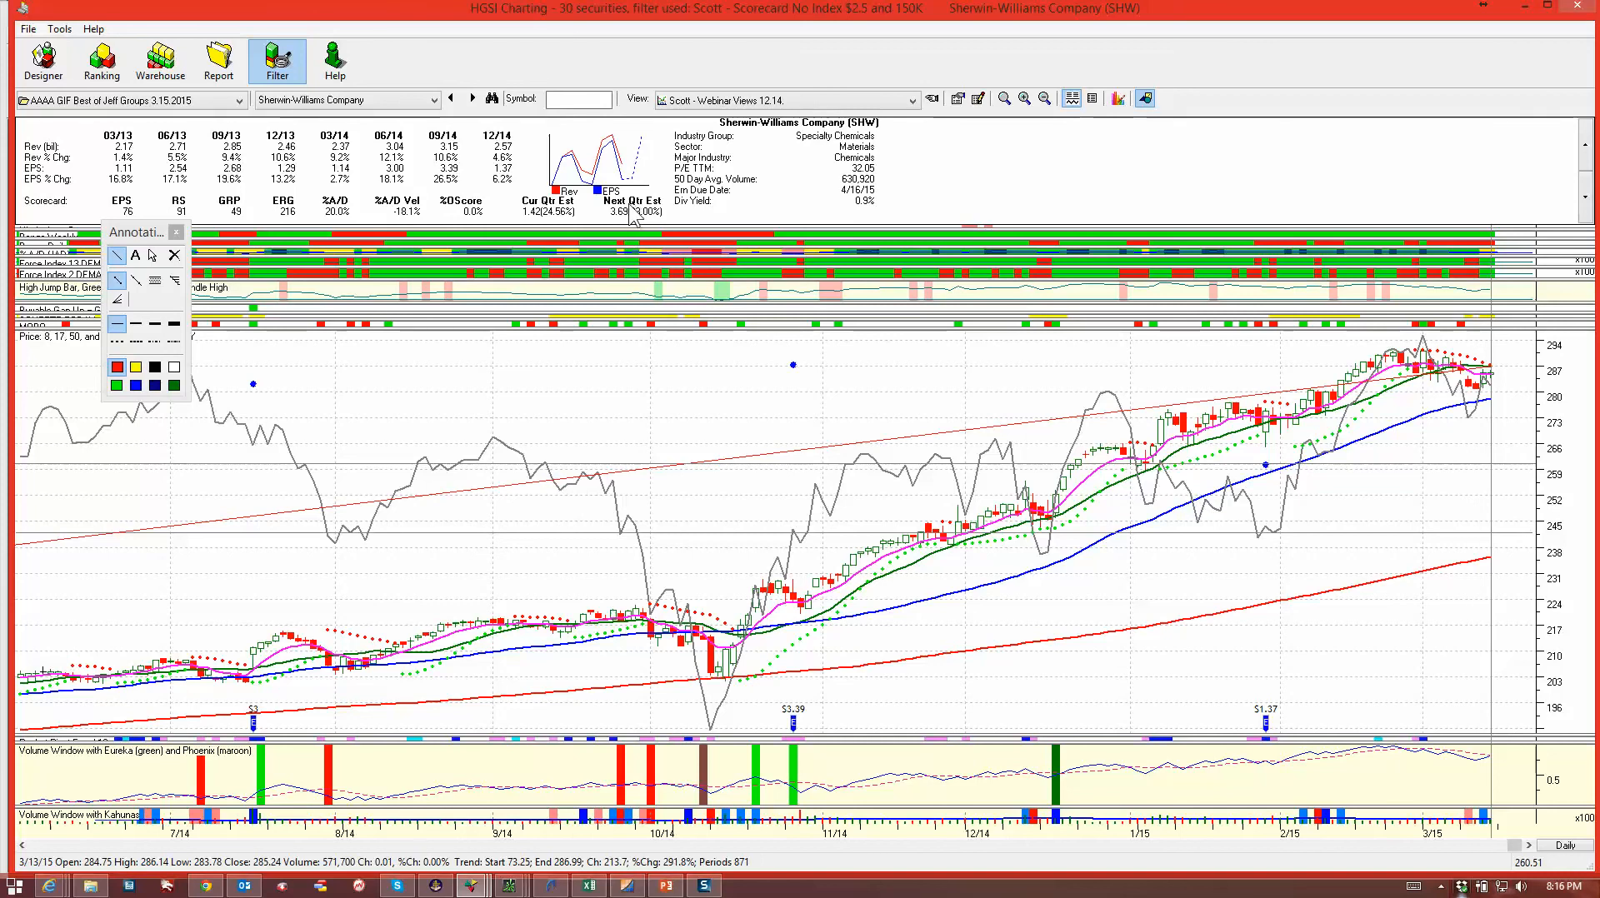
left_click(473, 99)
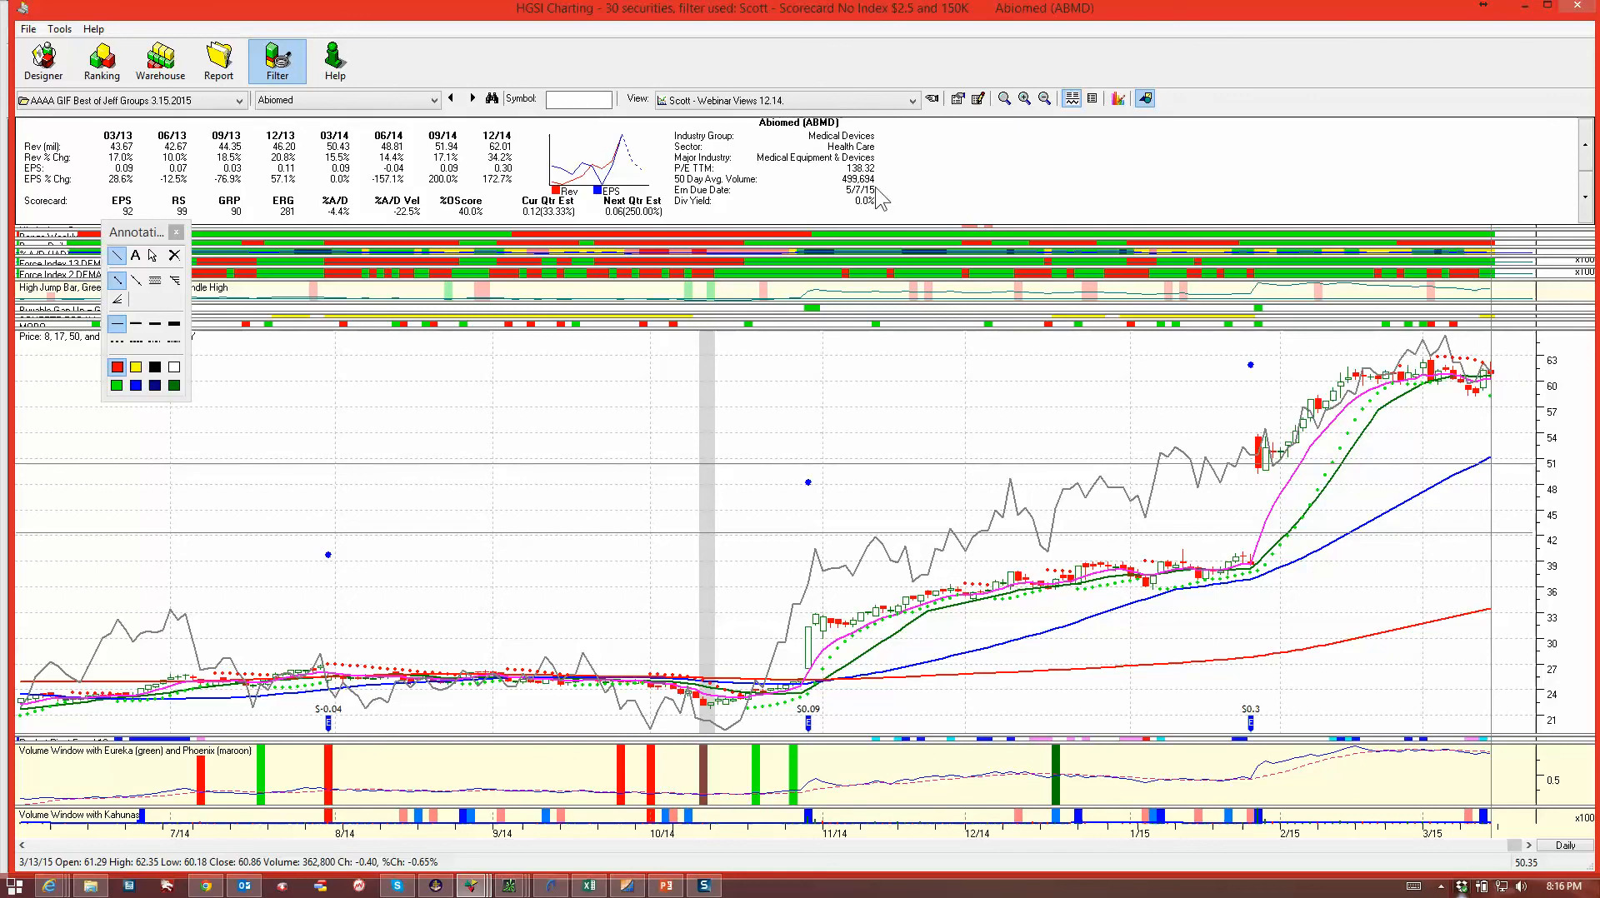
left_click(472, 98)
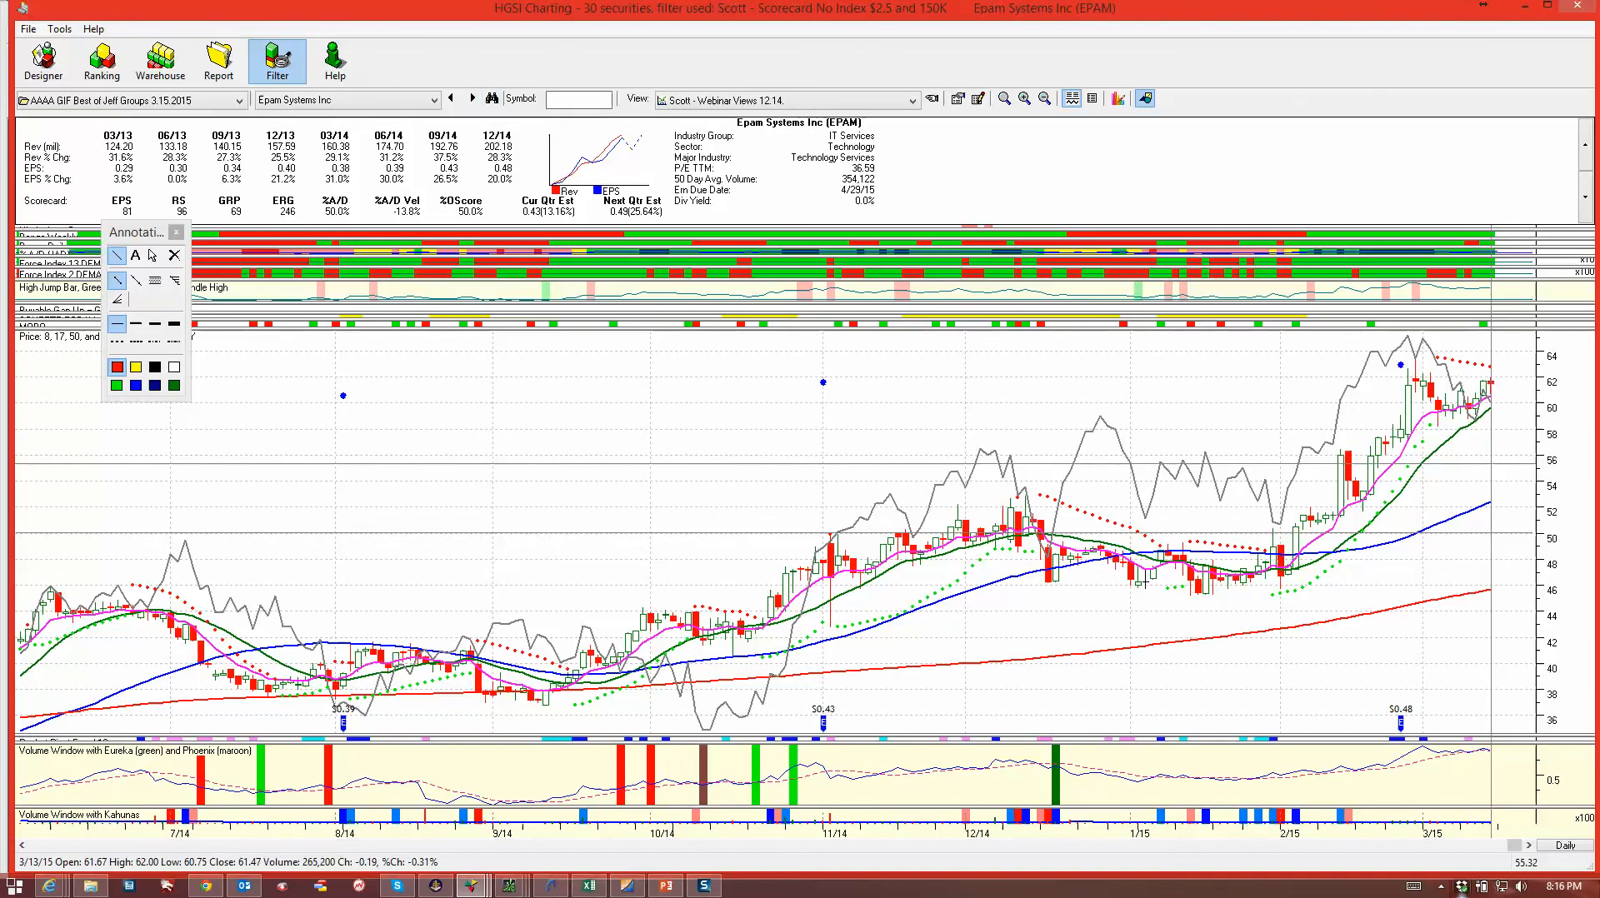
Close the Charting and Warehouse windows to return to the Designer
left_click(1577, 7)
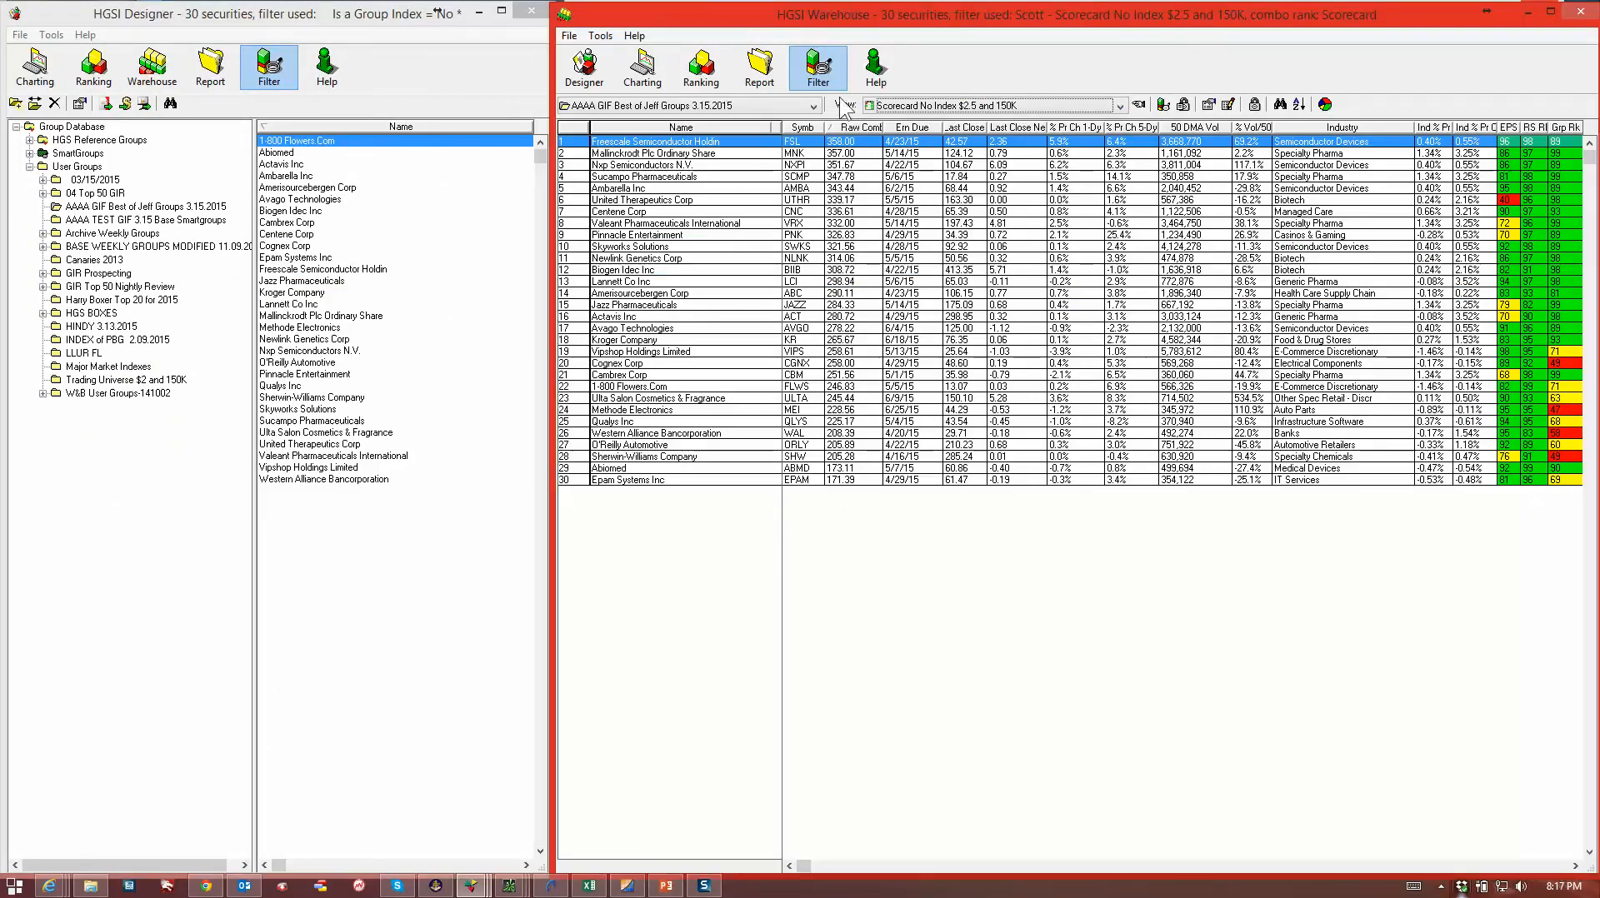
mouse_move(1588, 23)
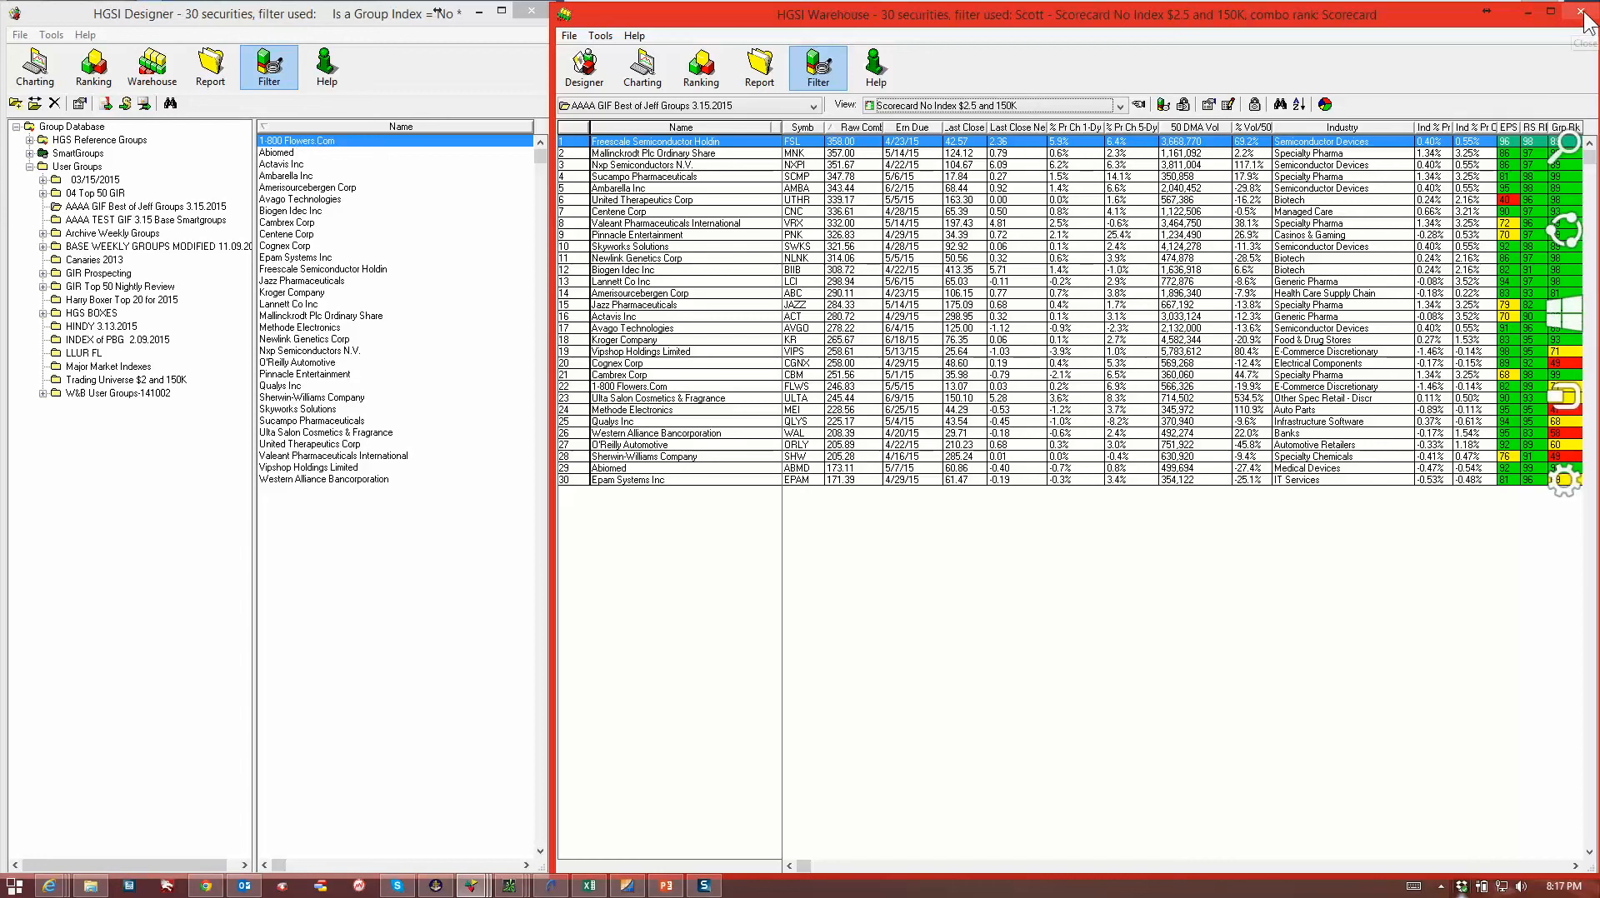
left_click(1581, 12)
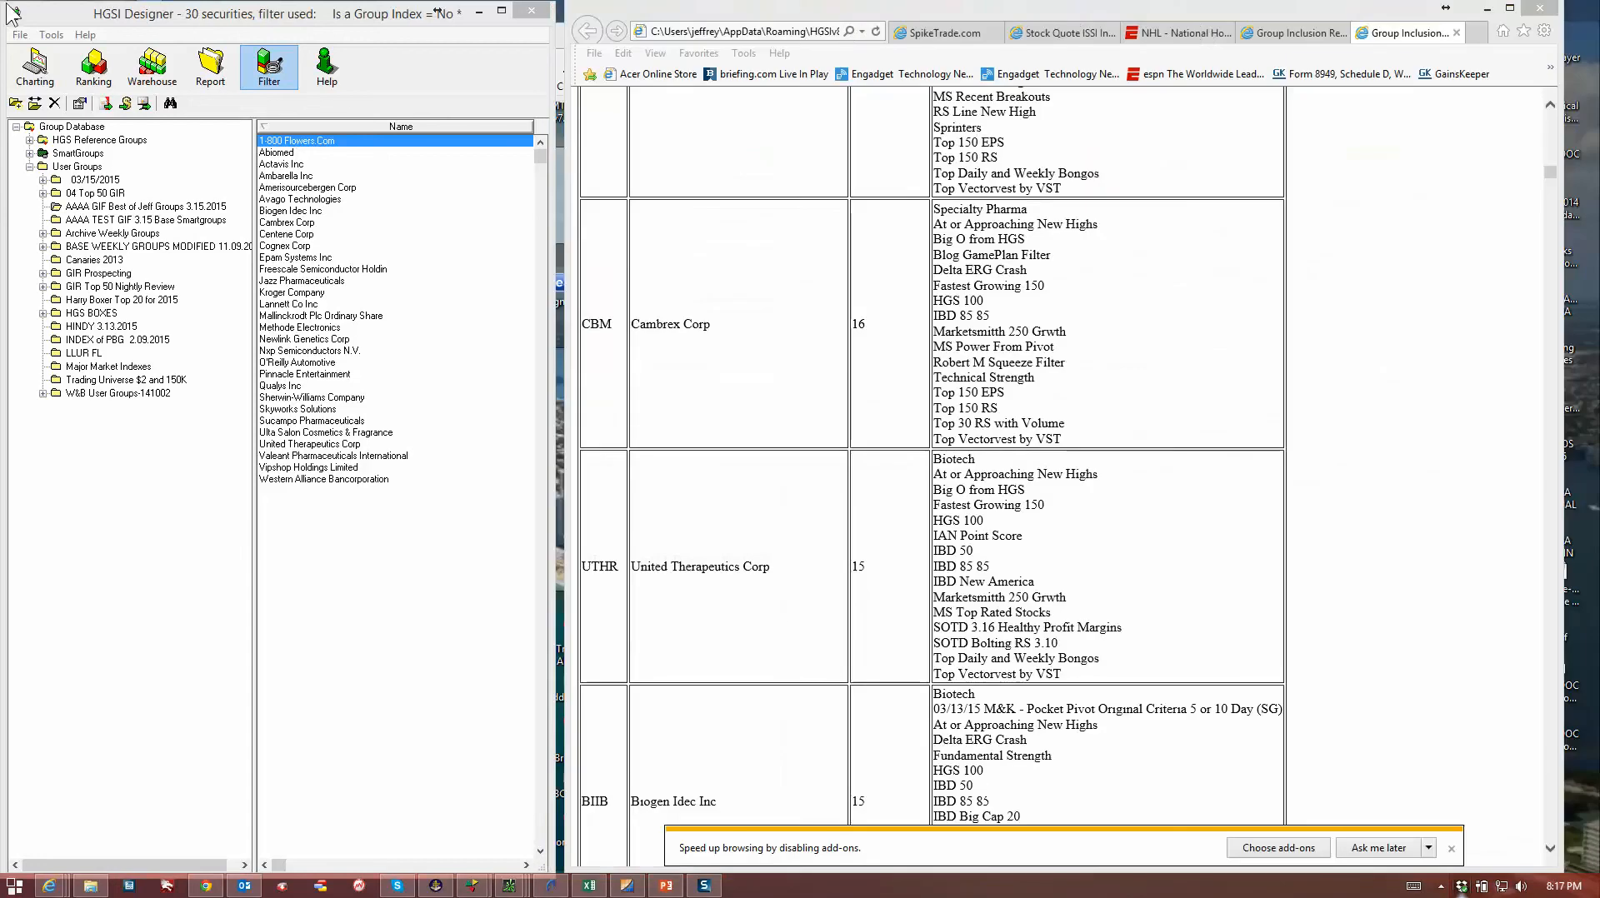
Open the Group Inclusion Report setup, clear all checked groups, and accept the emptied selection
left_click(50, 35)
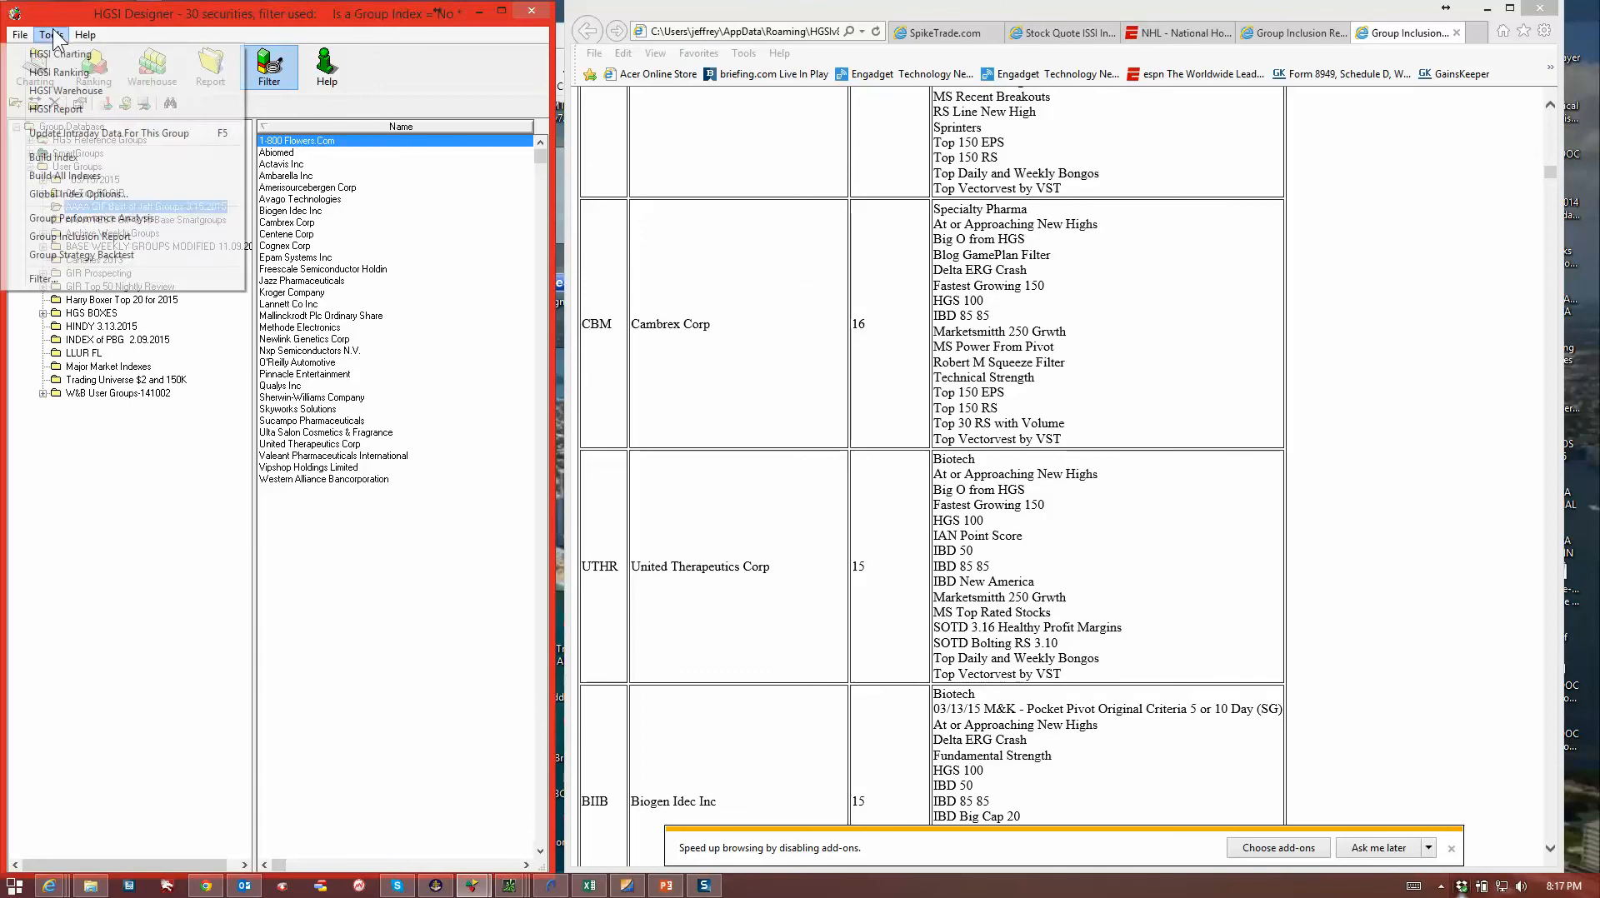
left_click(80, 236)
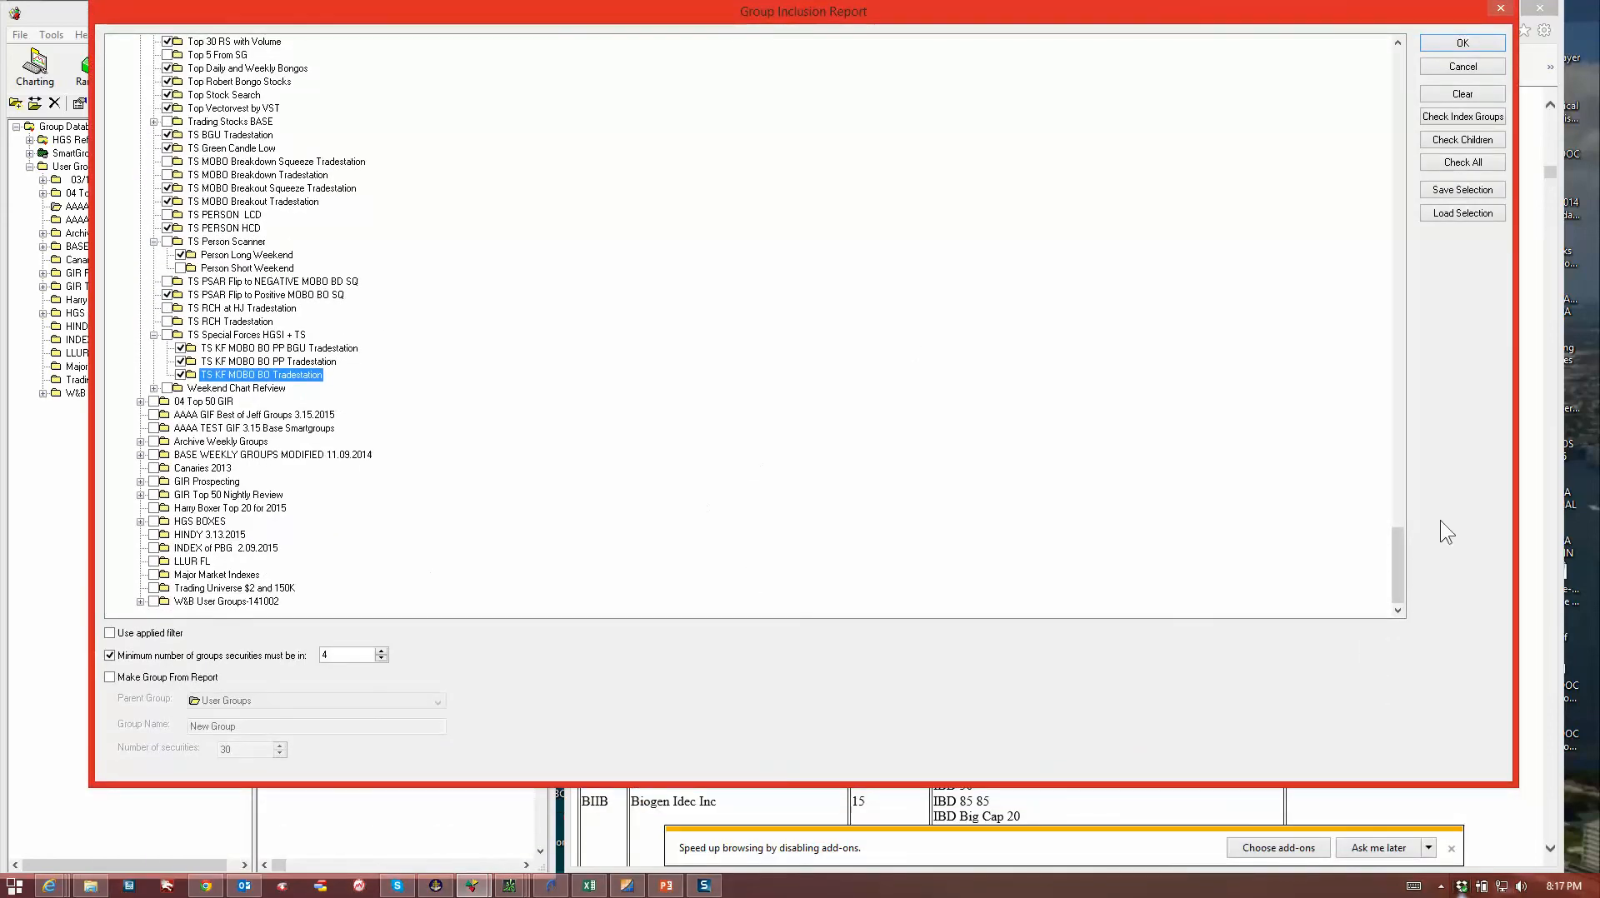
left_click(1458, 95)
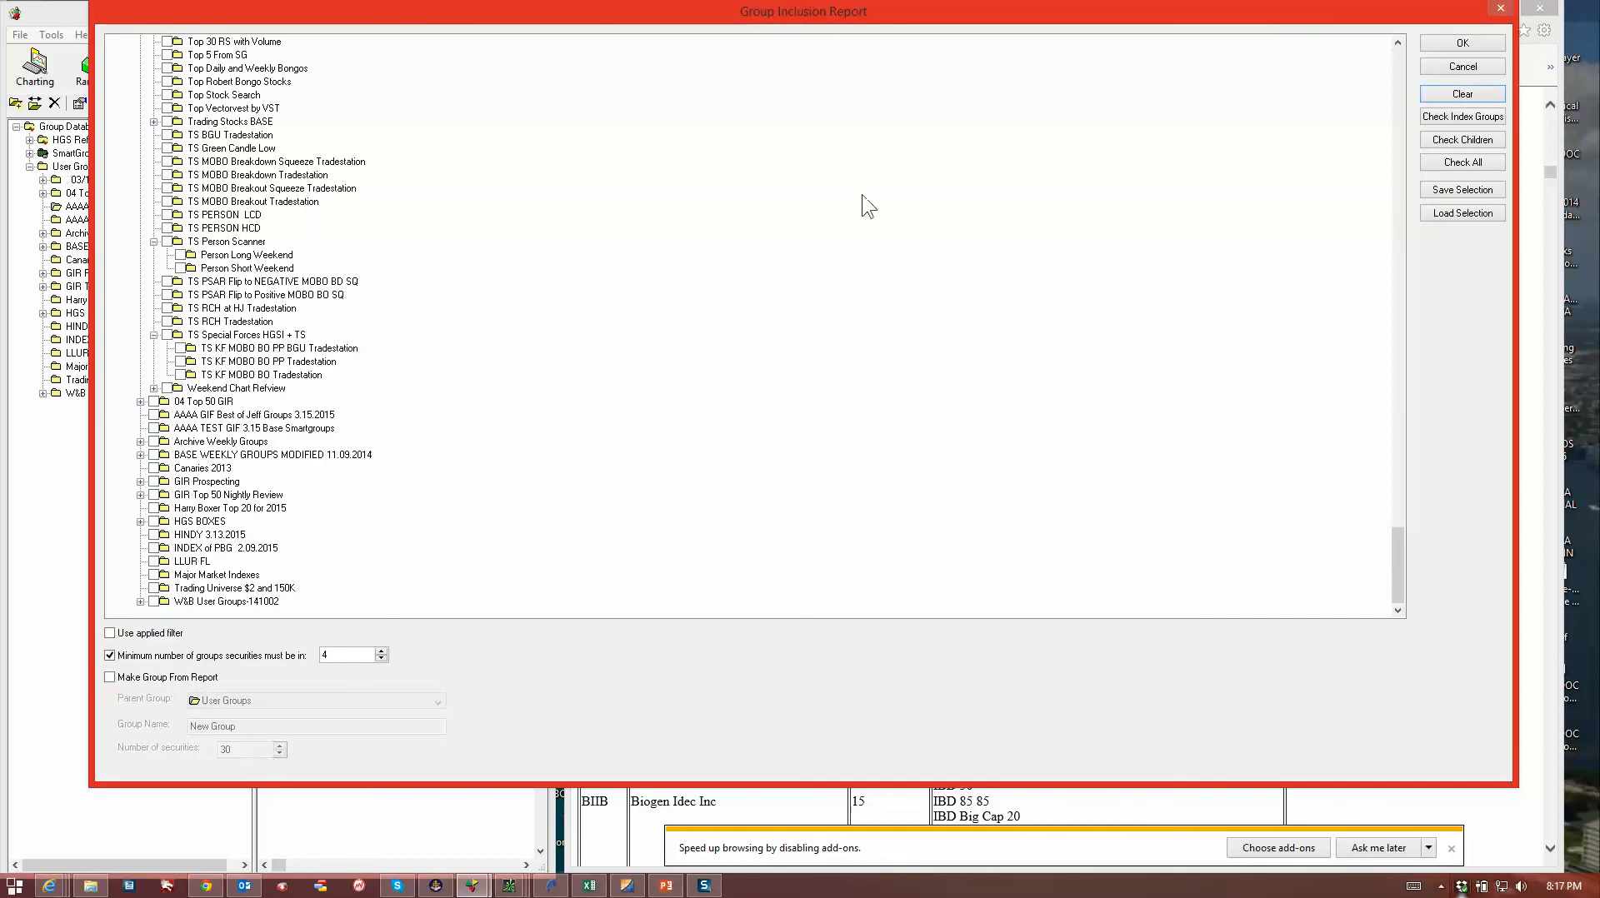
left_click(1464, 46)
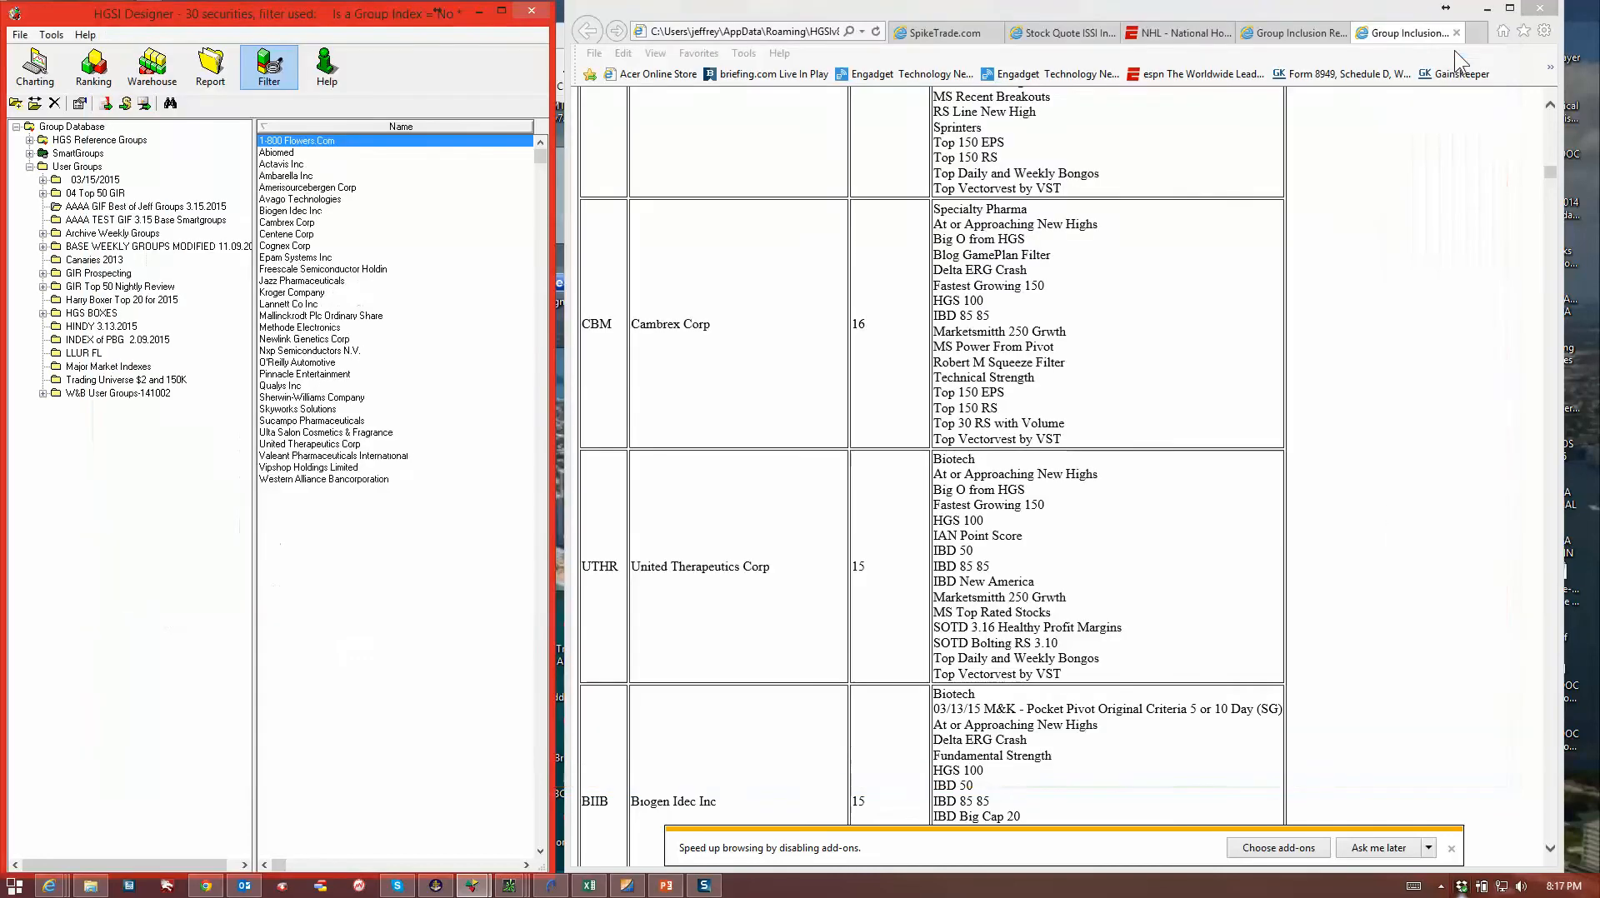